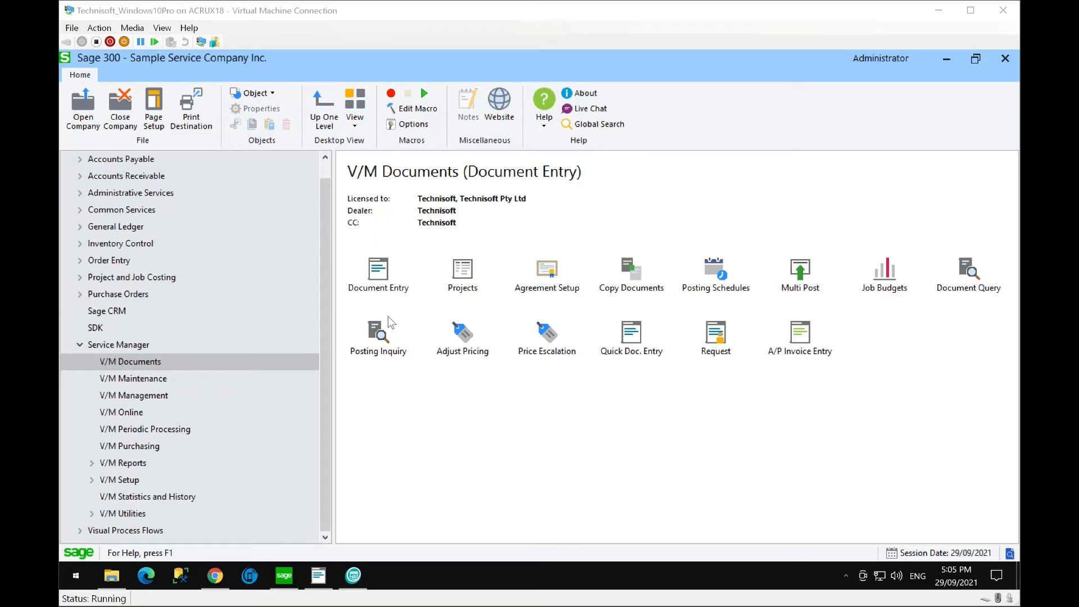
- Open V/M Document Entry and set the document type to Quotation
{"action": "left_click", "coordinate": [378, 268]}
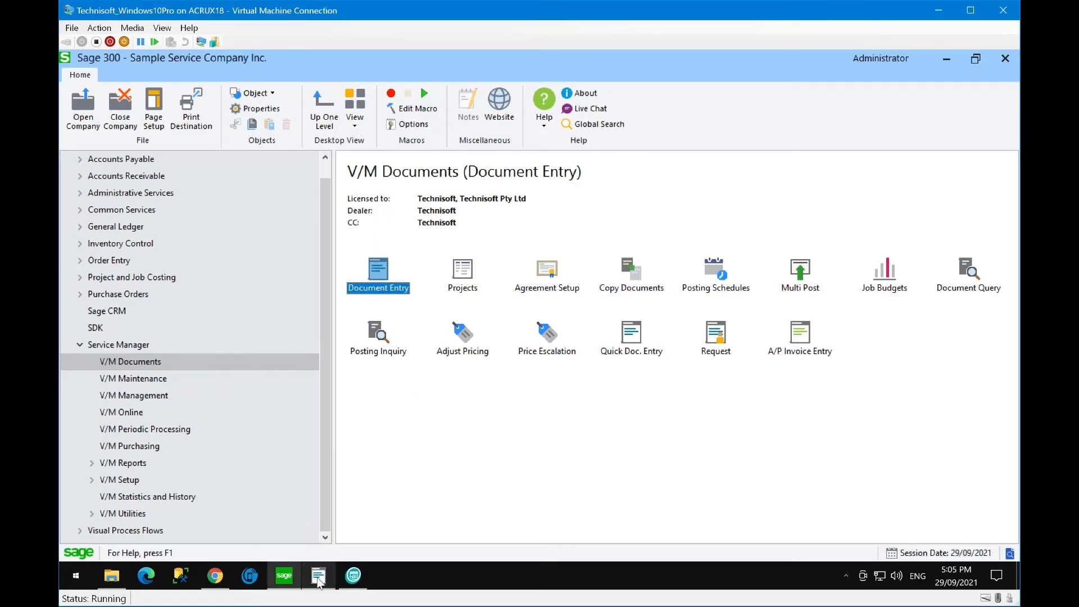
{"action": "left_click", "coordinate": [364, 490]}
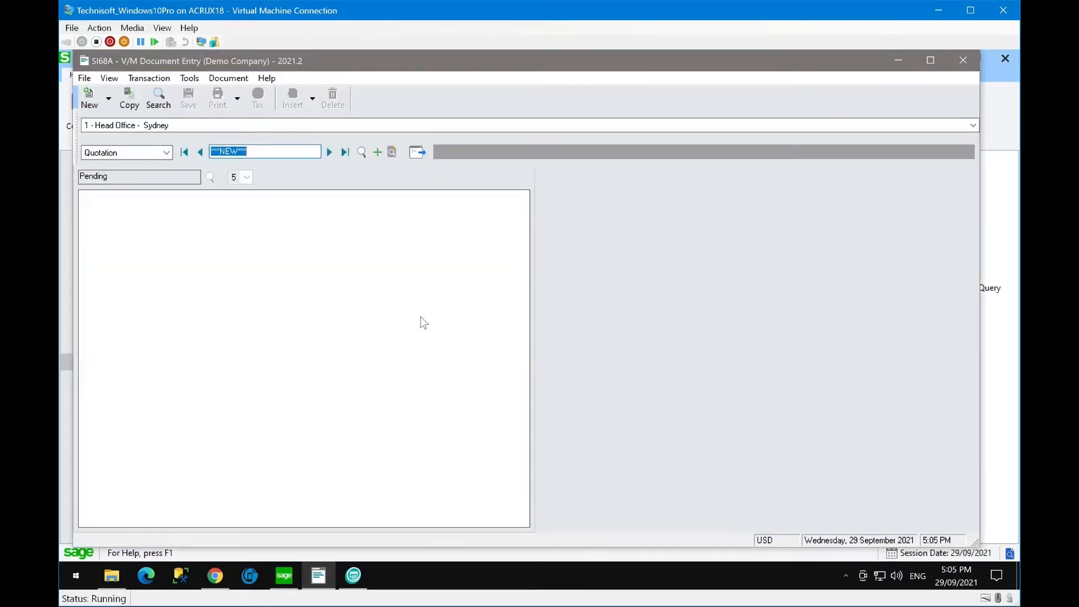
{"action": "left_click", "coordinate": [166, 153]}
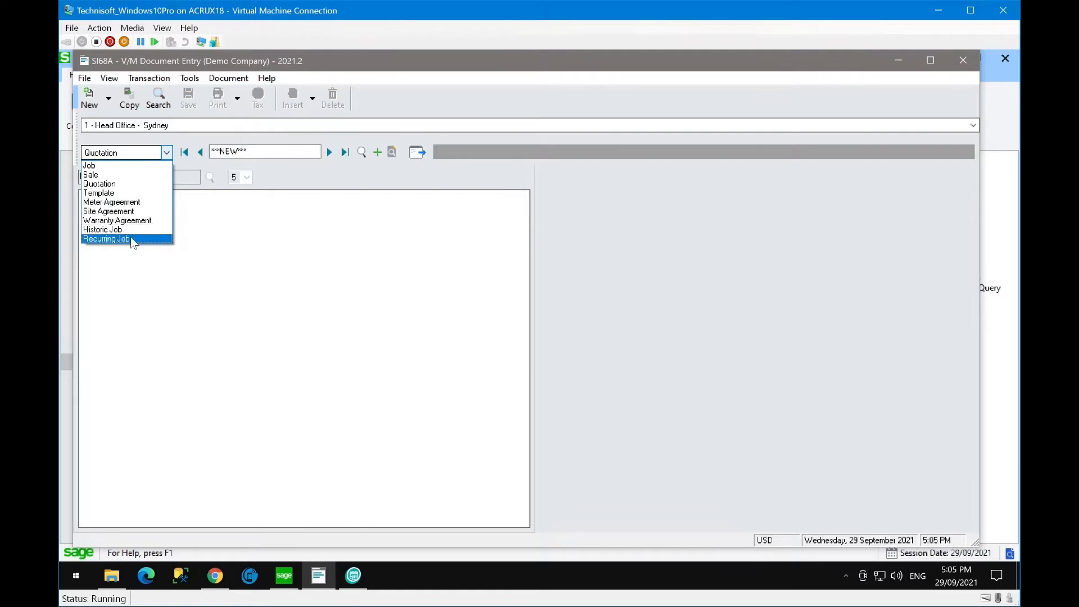
{"action": "left_click", "coordinate": [127, 184]}
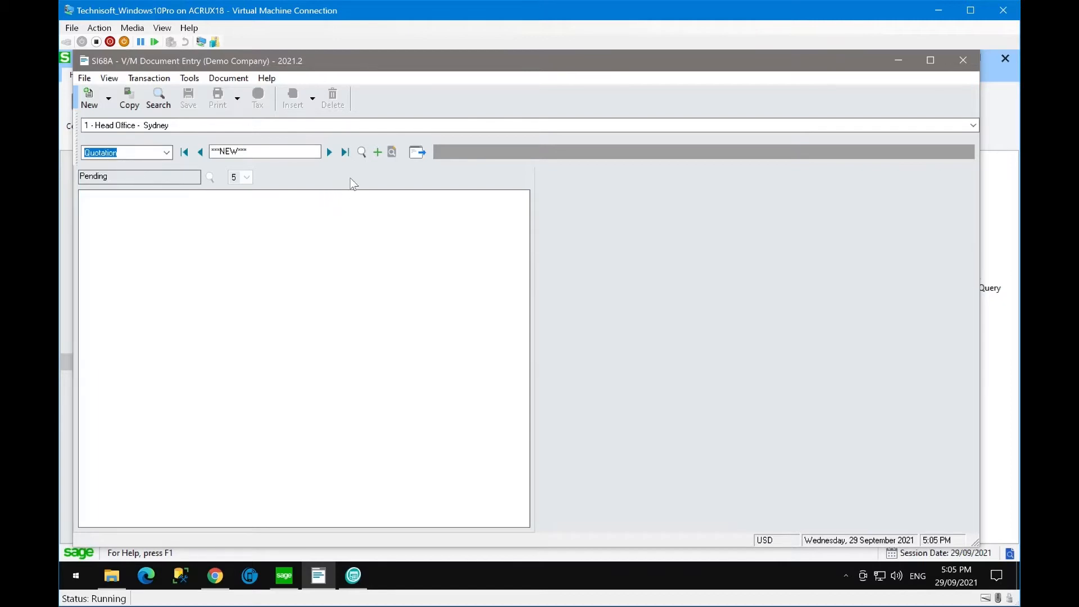
- Start a copy from existing template TMP000004042, General Service Air Conditioner, found by filtering on 4042
{"action": "left_click", "coordinate": [129, 99]}
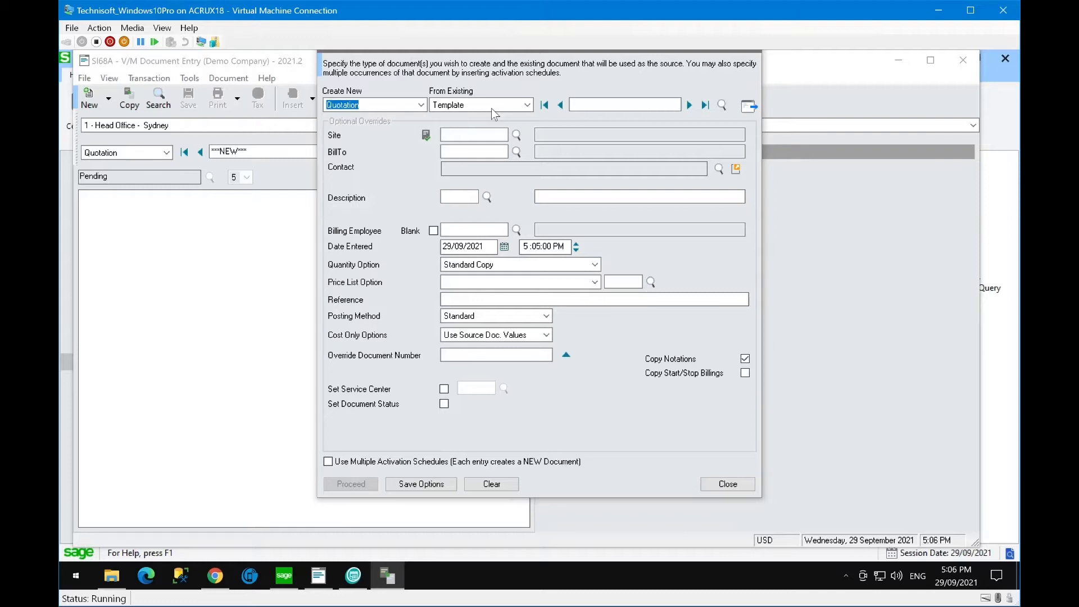
{"action": "left_click", "coordinate": [721, 106]}
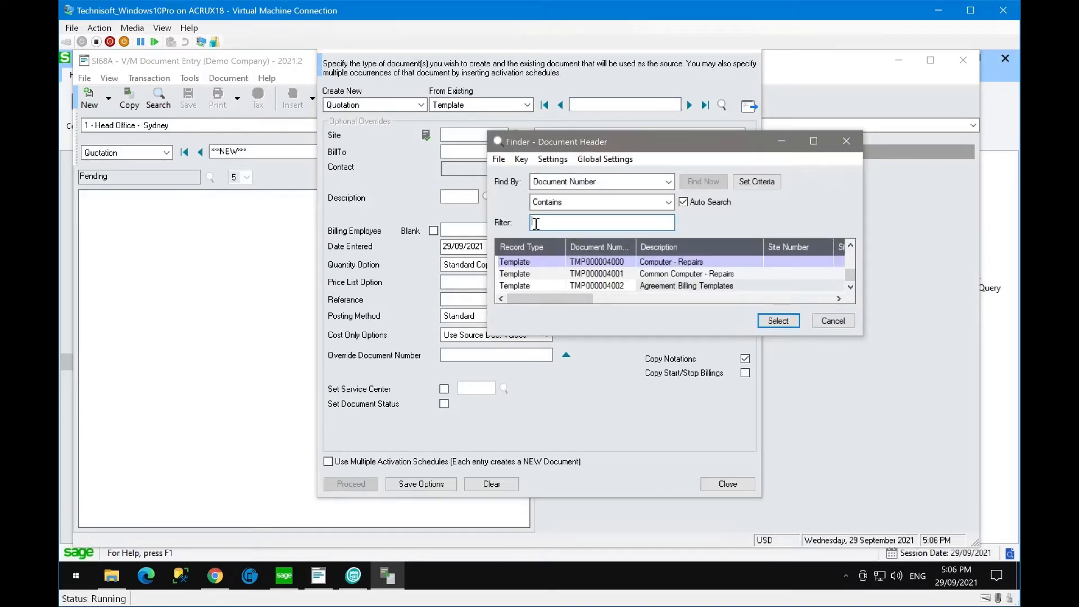
{"action": "type", "text": "4042"}
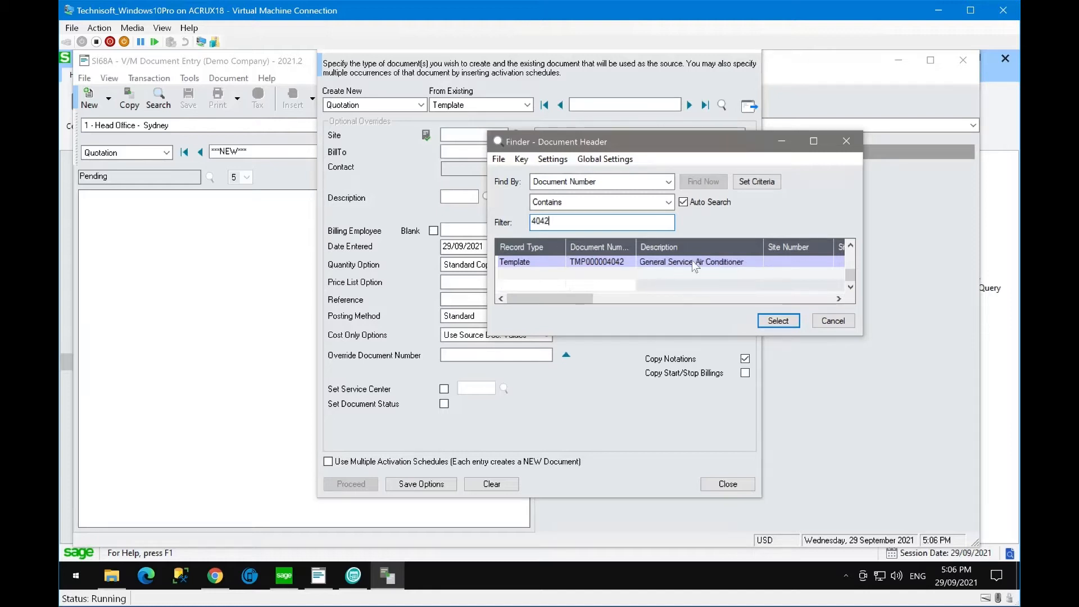
{"action": "left_click", "coordinate": [707, 264]}
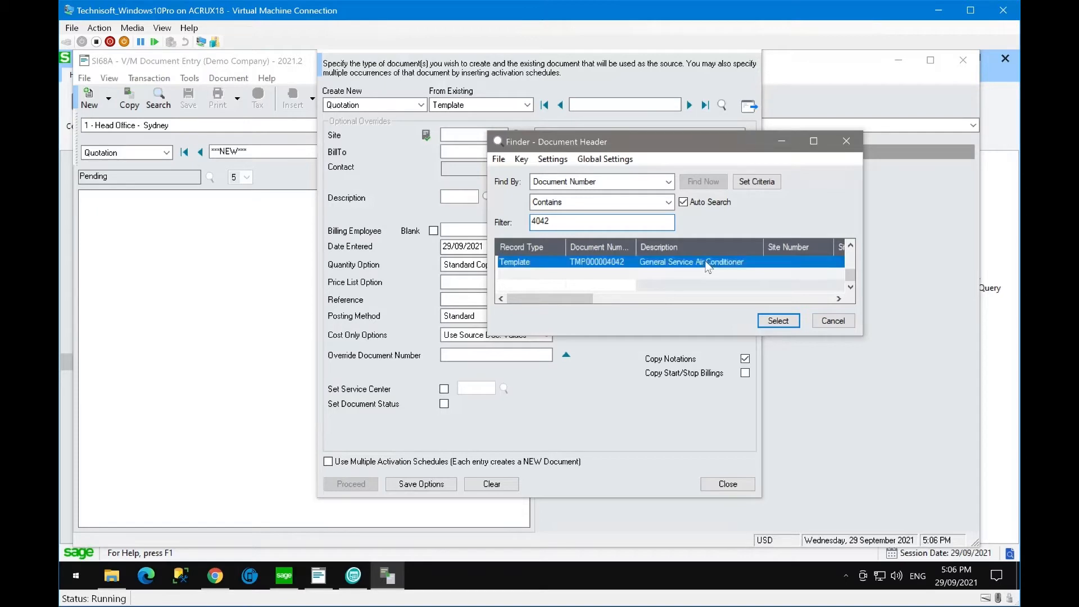
{"action": "left_click", "coordinate": [775, 324]}
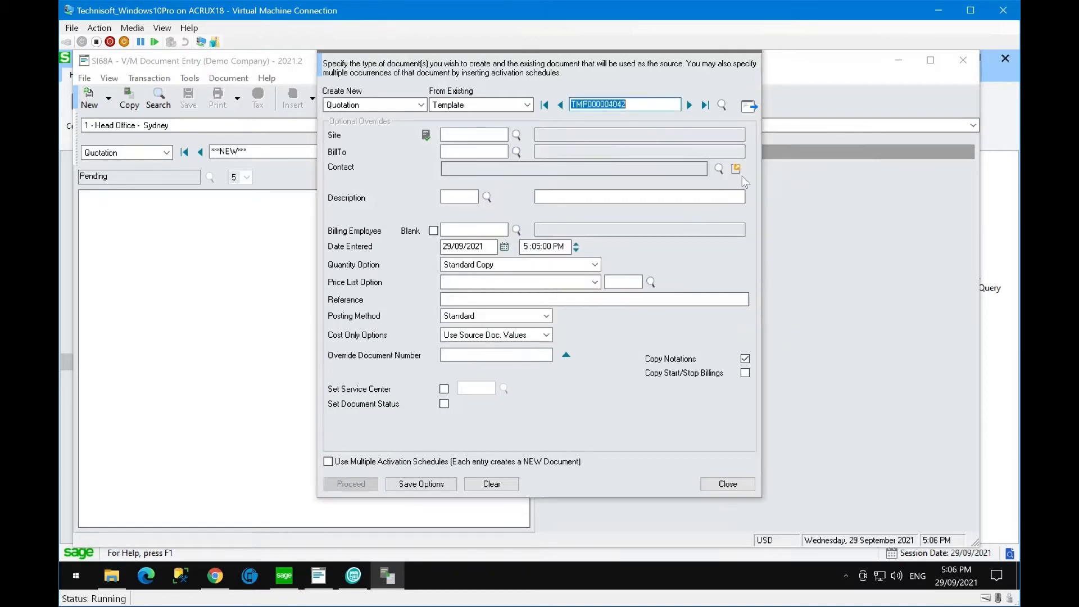
- Load the template, enter site 1100 and equipment 000151, and create quotation QTE000003206
{"action": "left_click", "coordinate": [751, 108]}
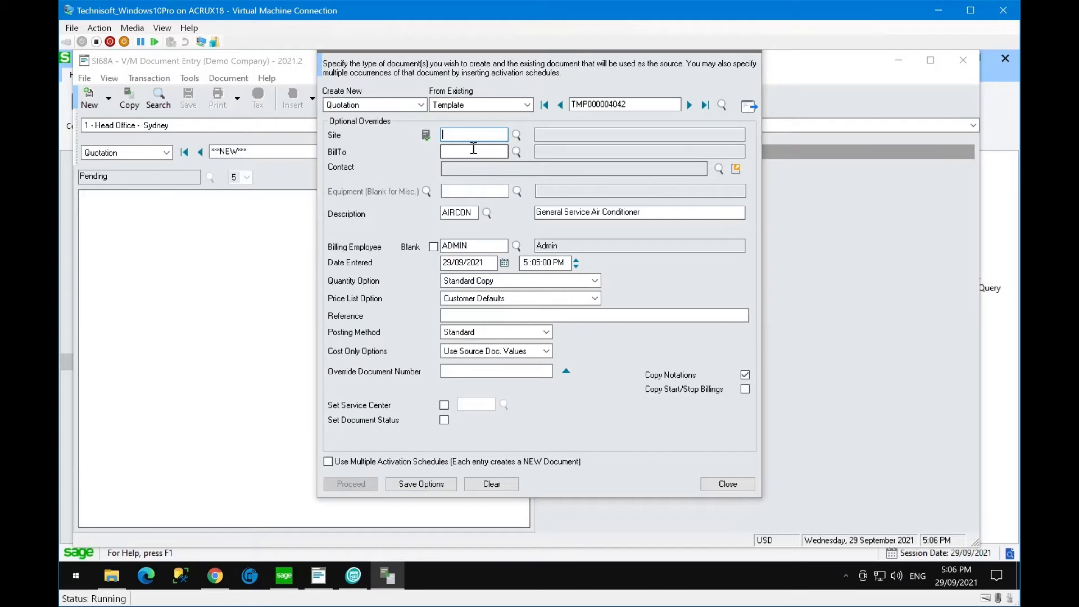
{"action": "type", "text": "1100"}
{"action": "key", "text": "Tab"}
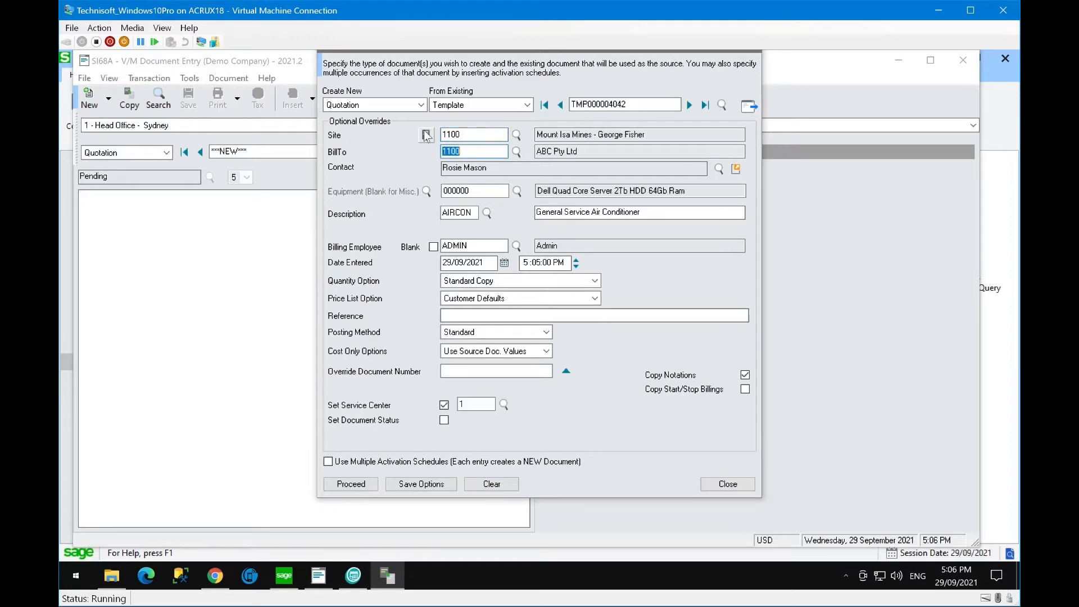
{"action": "left_click", "coordinate": [486, 191]}
{"action": "left_click", "coordinate": [486, 191]}
{"action": "key", "text": "BackSpace"}
{"action": "key", "text": "BackSpace"}
{"action": "key", "text": "BackSpace"}
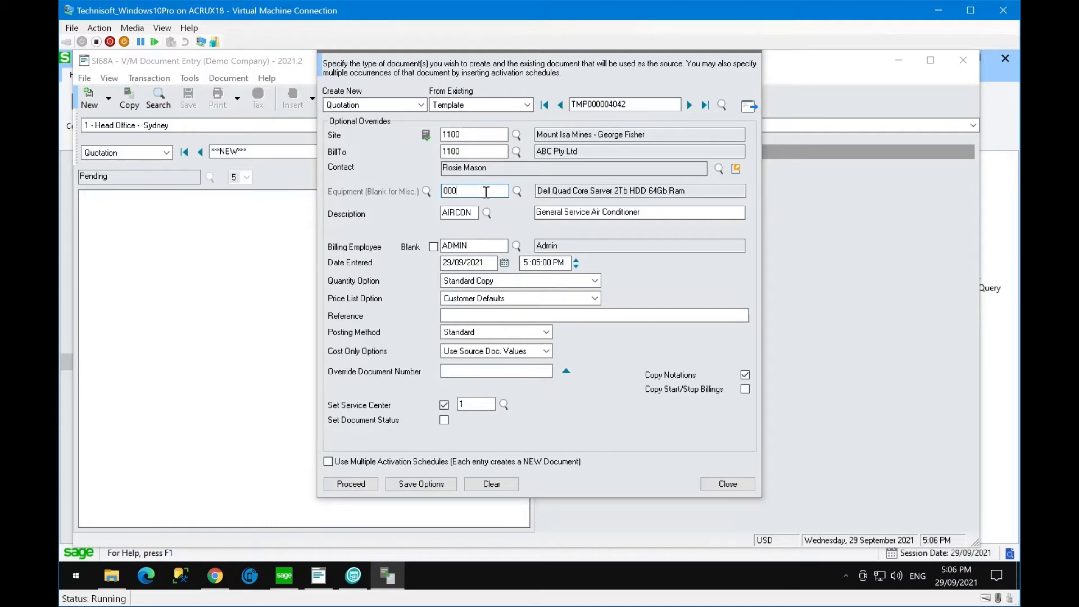
{"action": "type", "text": "151"}
{"action": "key", "text": "Tab"}
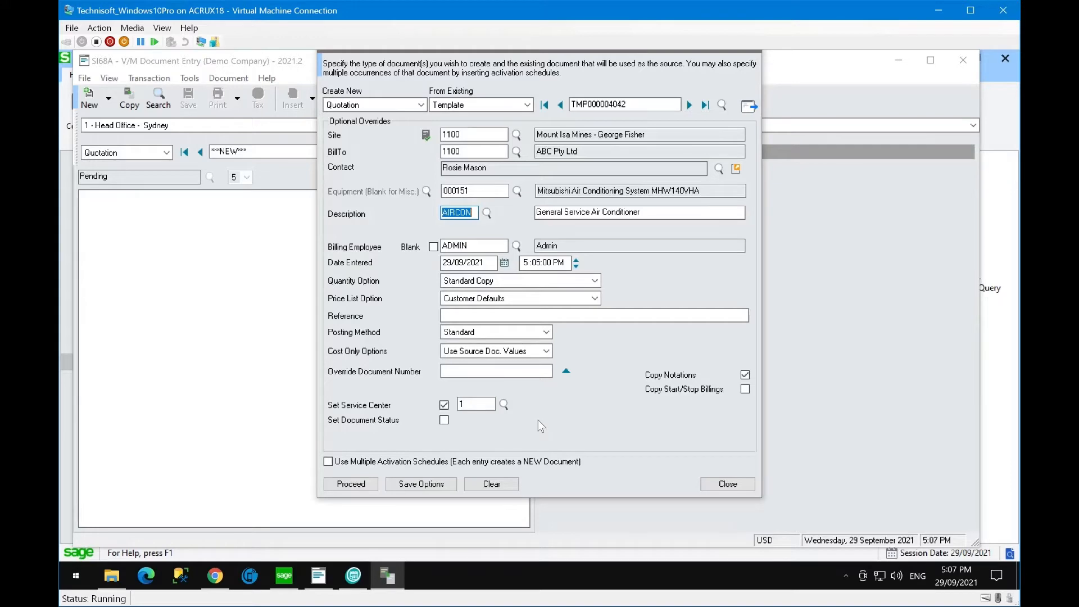
{"action": "left_click", "coordinate": [351, 484]}
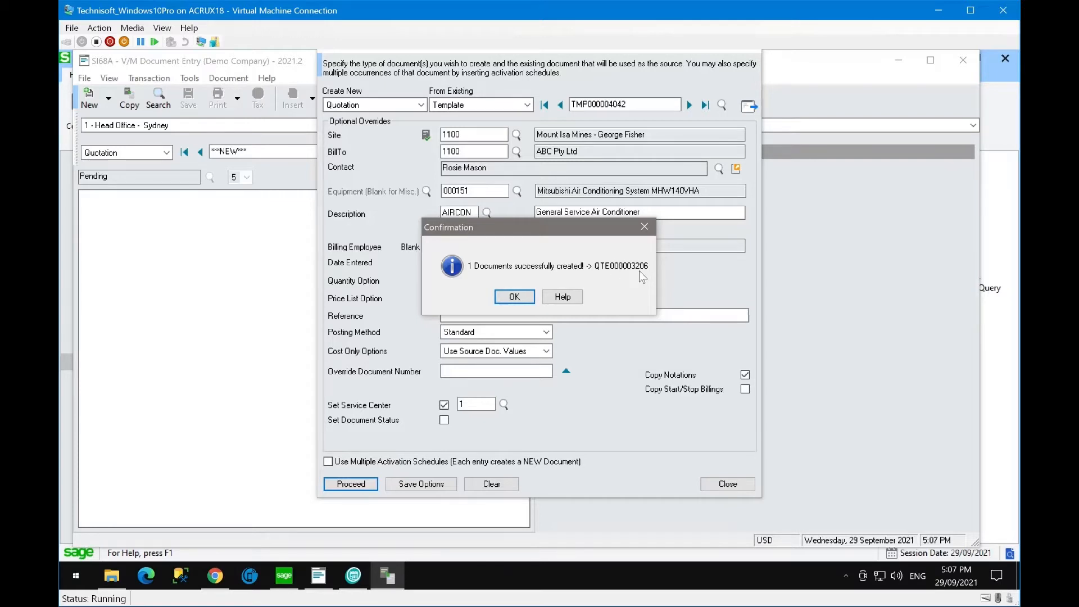
{"action": "left_click", "coordinate": [513, 296]}
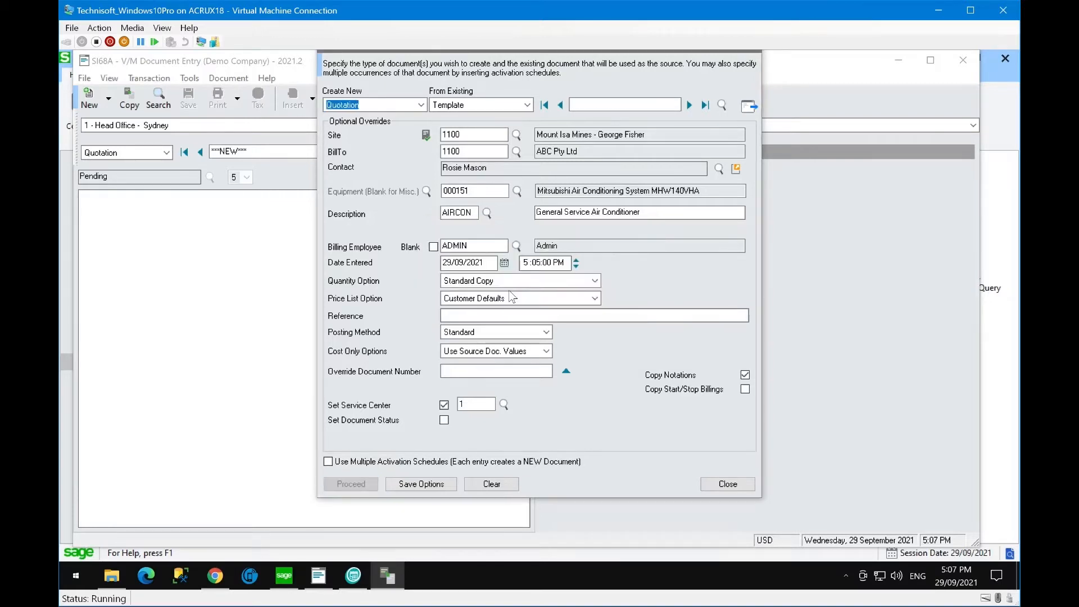
- Open the new quotation and view the air conditioner equipment line's picture
{"action": "left_click", "coordinate": [738, 485]}
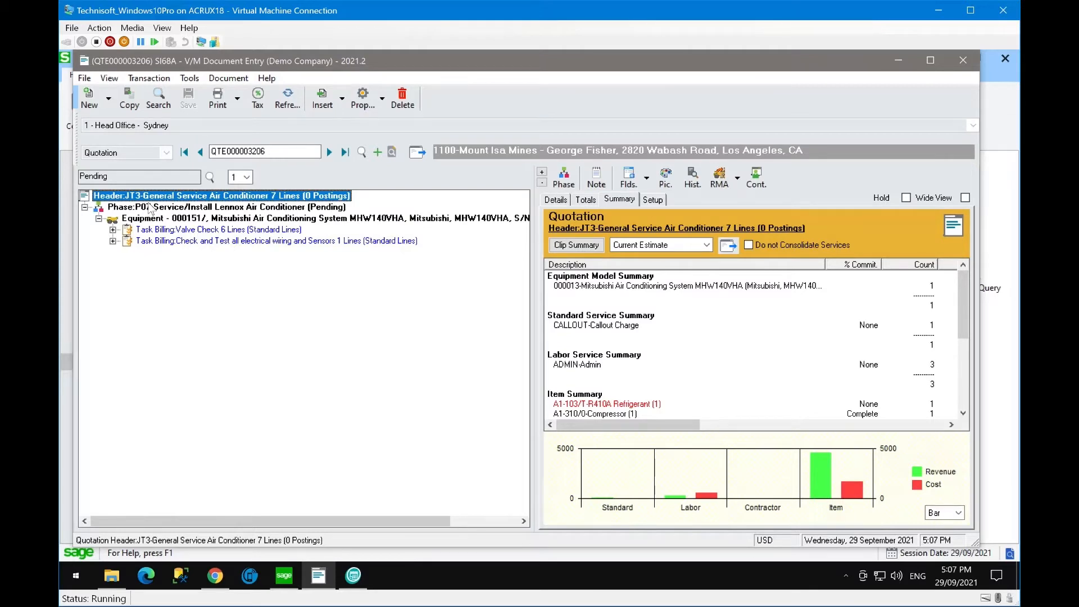
{"action": "left_click", "coordinate": [235, 219]}
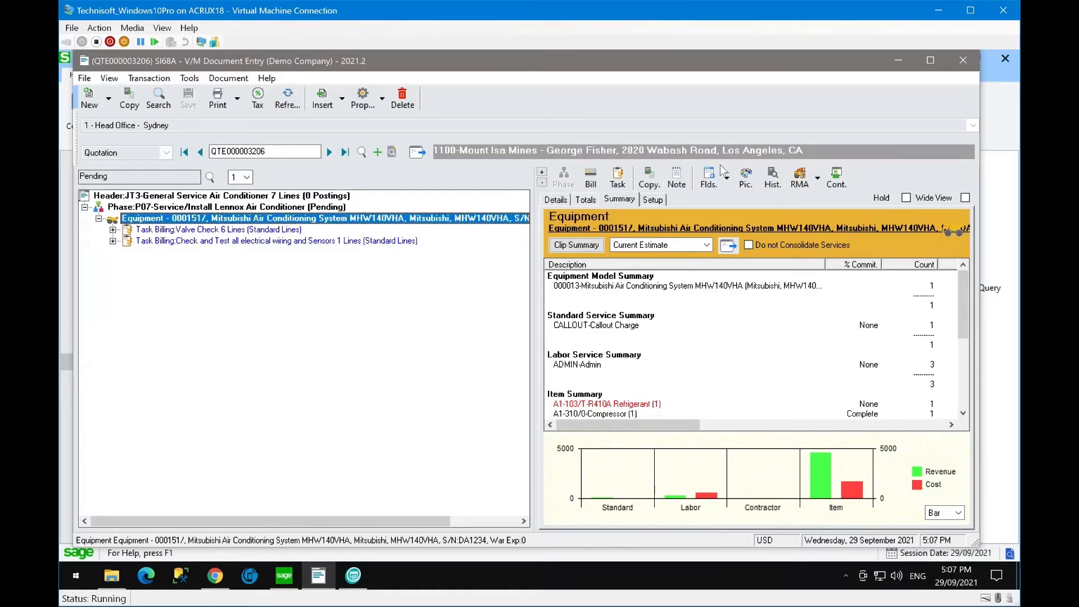
{"action": "left_click", "coordinate": [747, 177]}
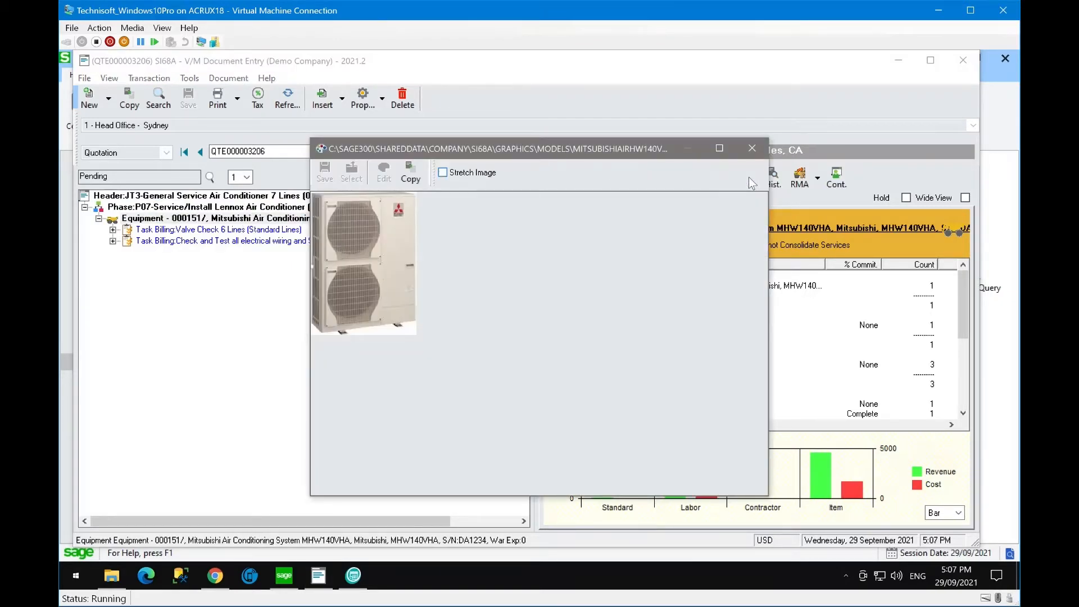
{"action": "left_click", "coordinate": [752, 148]}
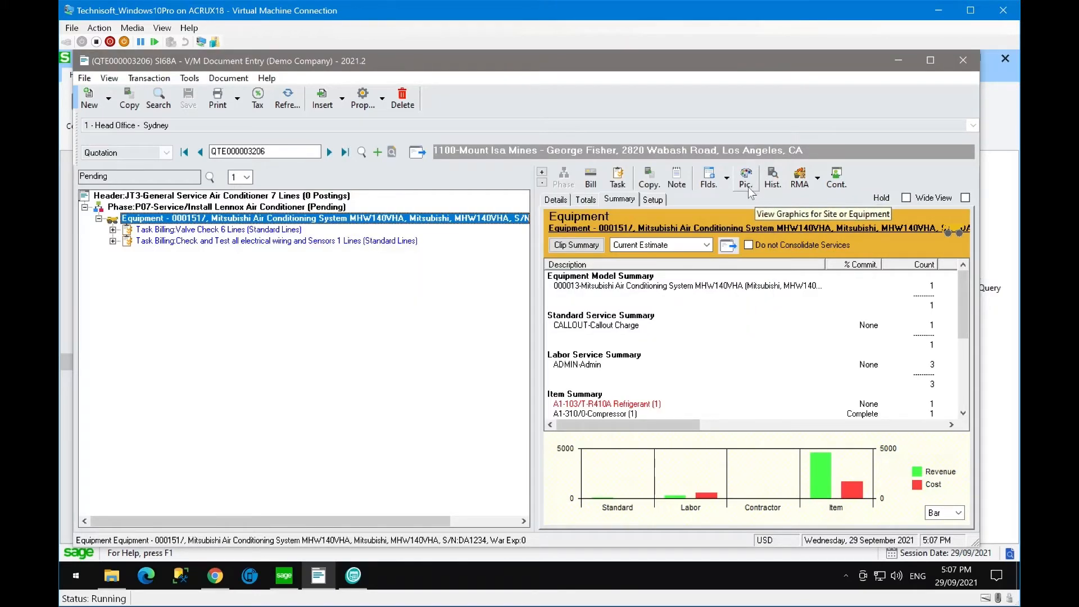
- Inspect the air conditioner's custom fields, leaving Capacity Hp at 4hp
{"action": "left_click", "coordinate": [707, 179]}
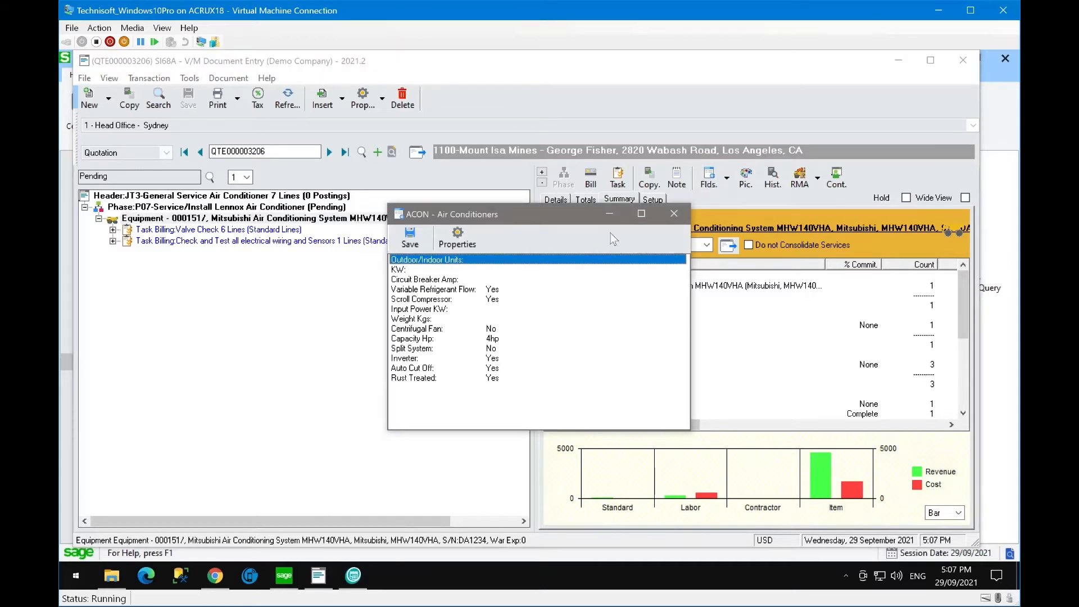
{"action": "left_click", "coordinate": [423, 288]}
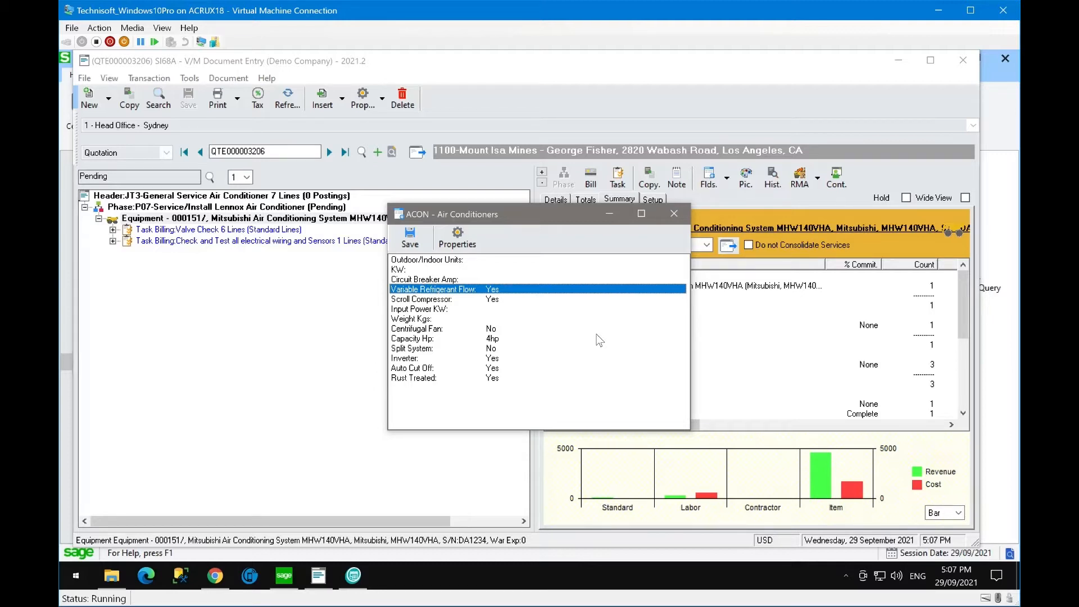
{"action": "double_click", "coordinate": [491, 338]}
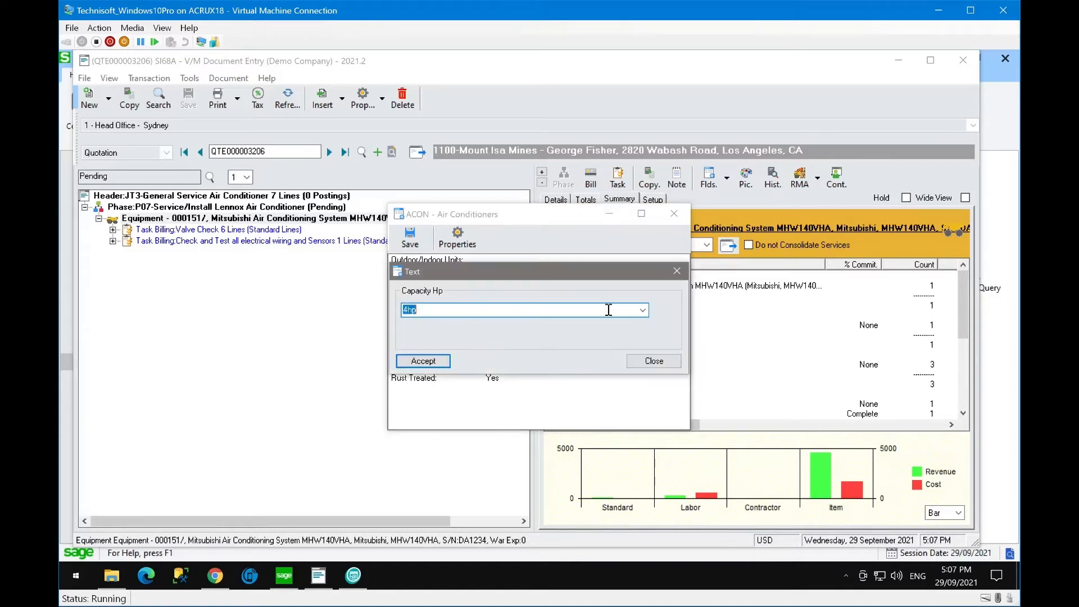
{"action": "left_click", "coordinate": [642, 310]}
{"action": "left_click", "coordinate": [643, 312]}
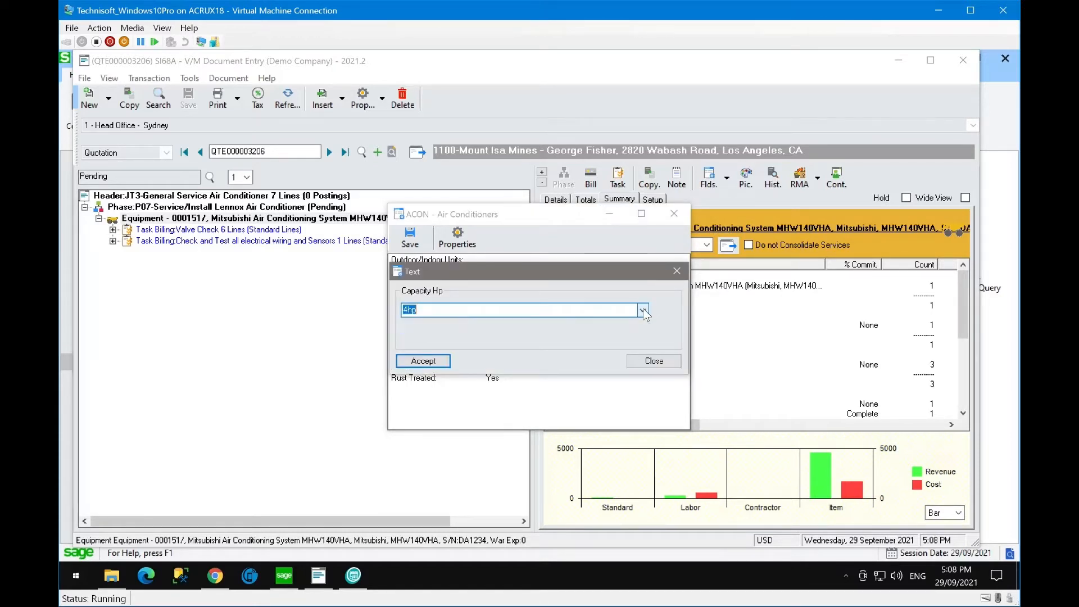
{"action": "left_click", "coordinate": [653, 360]}
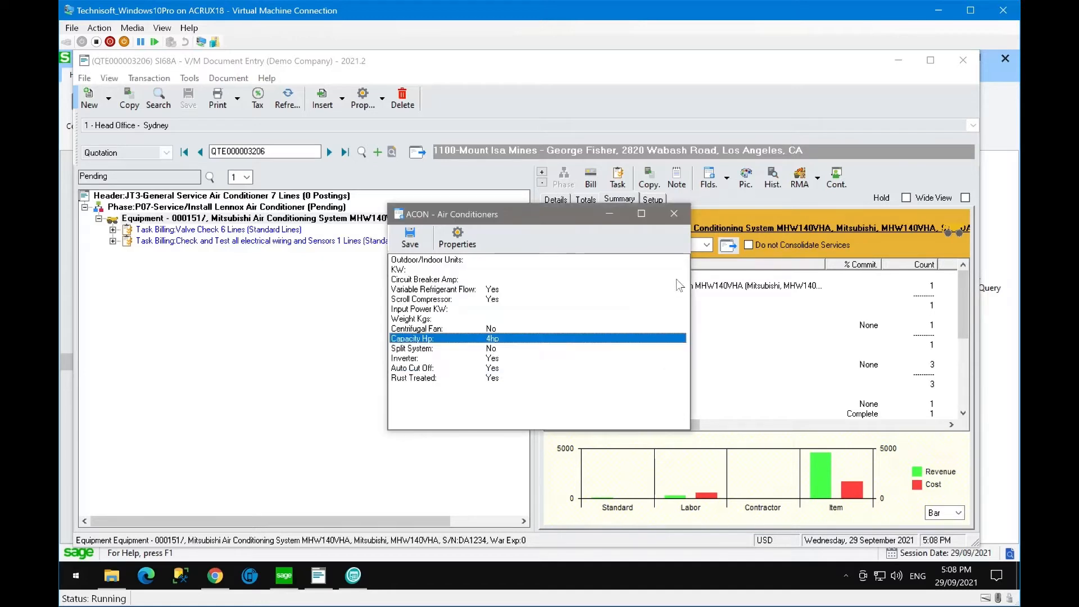
{"action": "left_click", "coordinate": [675, 215]}
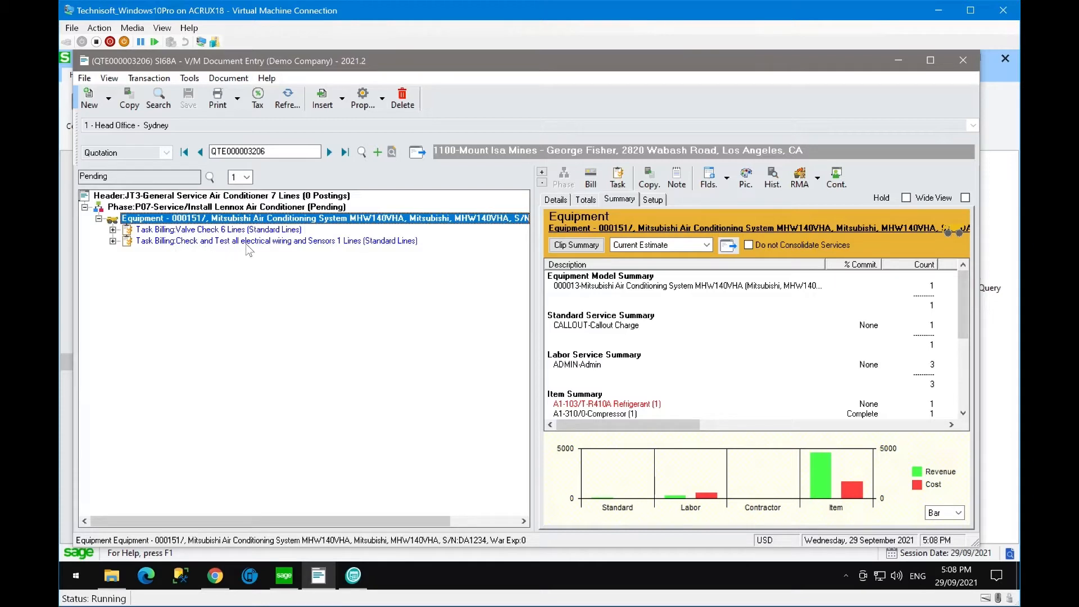
- Expand the task lines and delete the A1-310/0 Compressor and A1-103 Refrigerant items
{"action": "left_click", "coordinate": [113, 241]}
{"action": "left_click", "coordinate": [112, 229]}
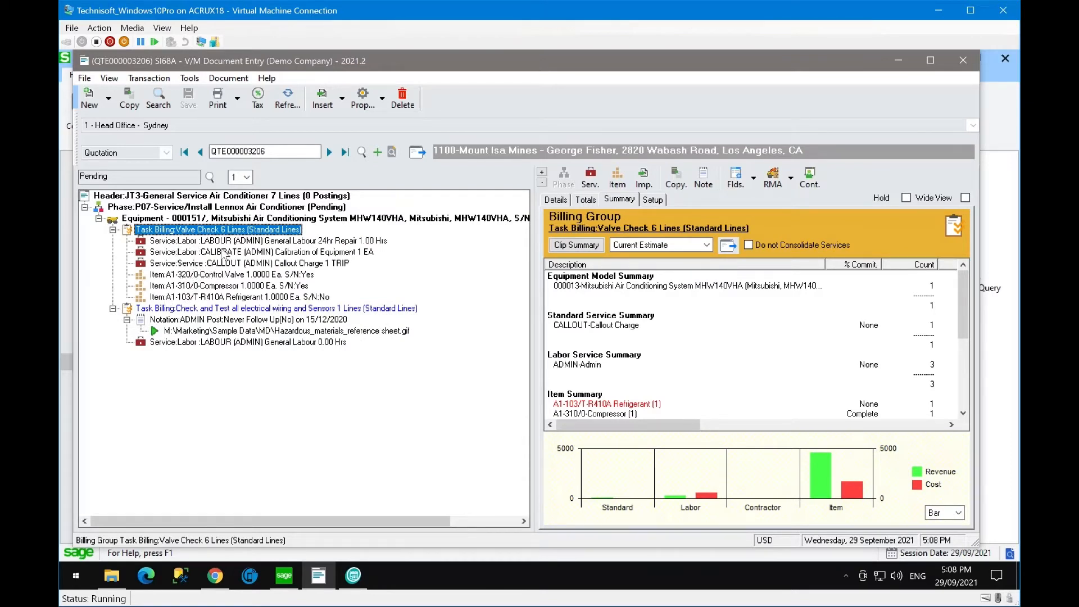
{"action": "left_click", "coordinate": [195, 286]}
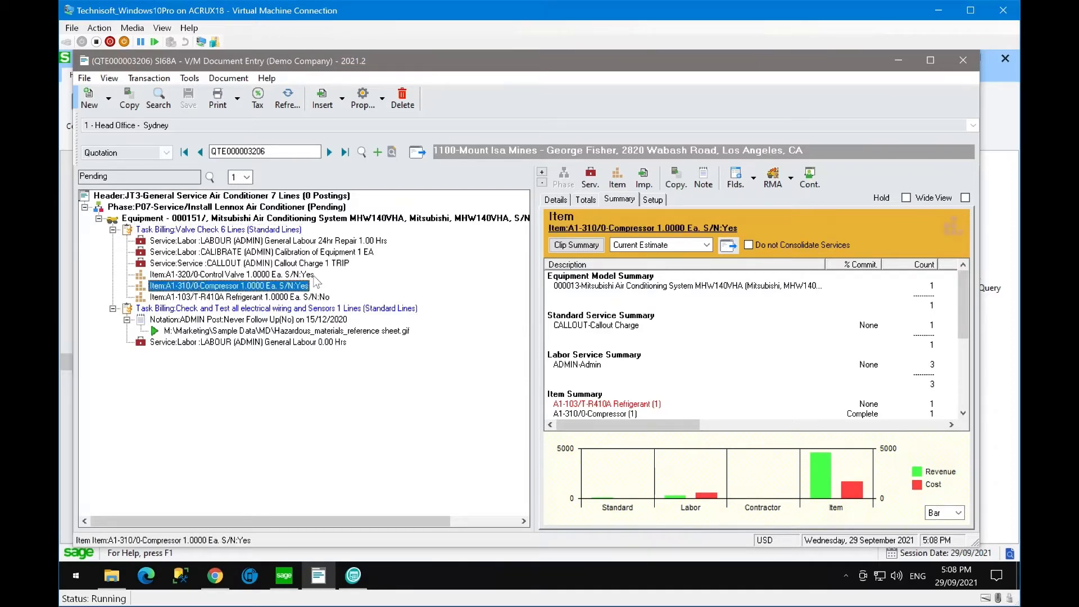
{"action": "key", "text": "Delete"}
{"action": "key", "text": "Return"}
{"action": "key", "text": "Delete"}
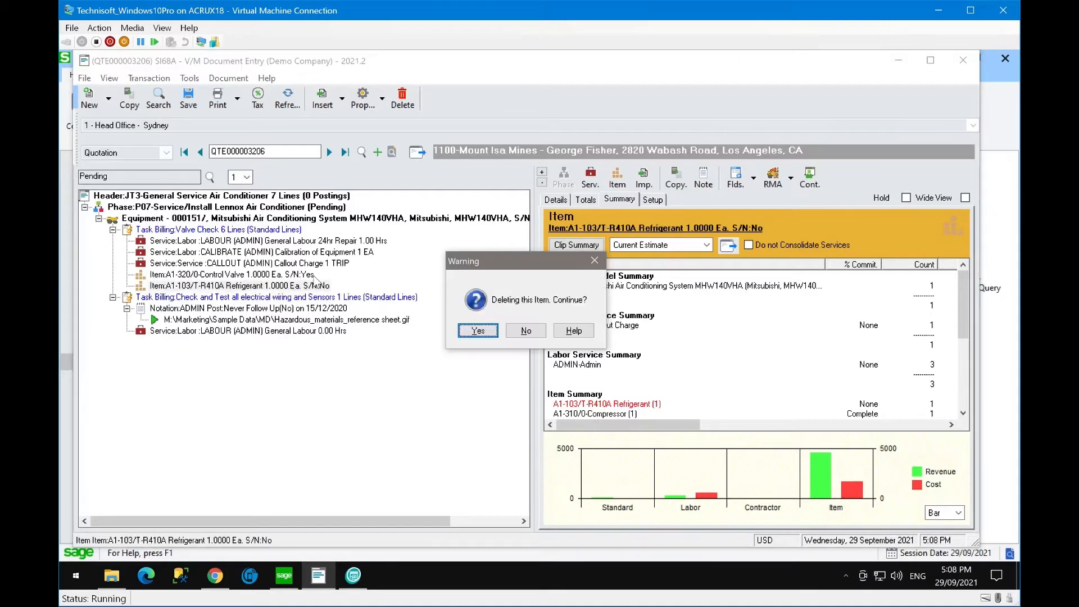
{"action": "key", "text": "Return"}
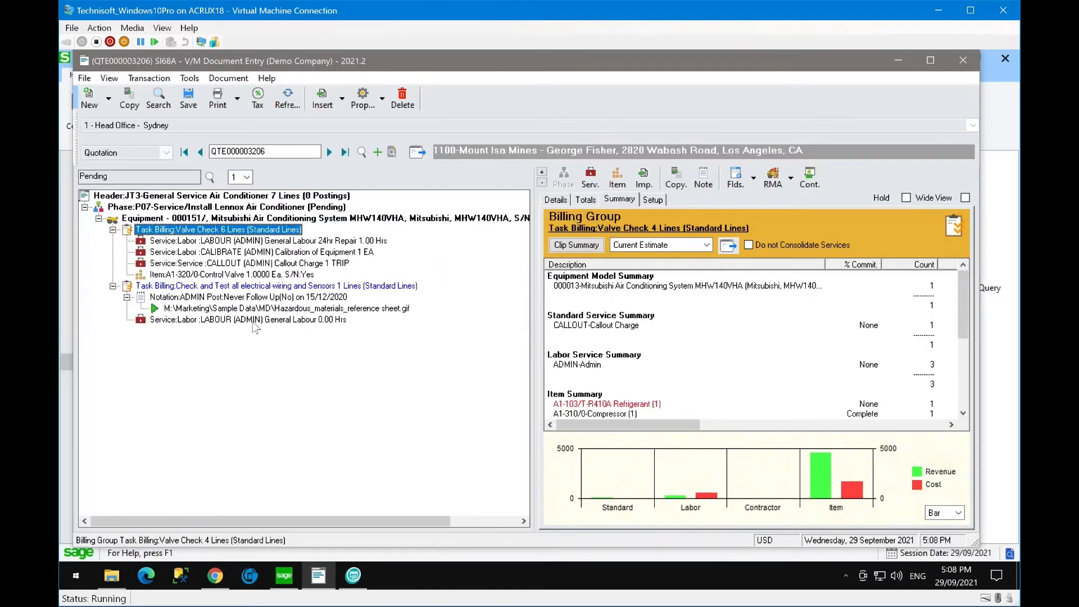
- Delete the CALIBRATE labour service line
{"action": "left_click", "coordinate": [201, 253]}
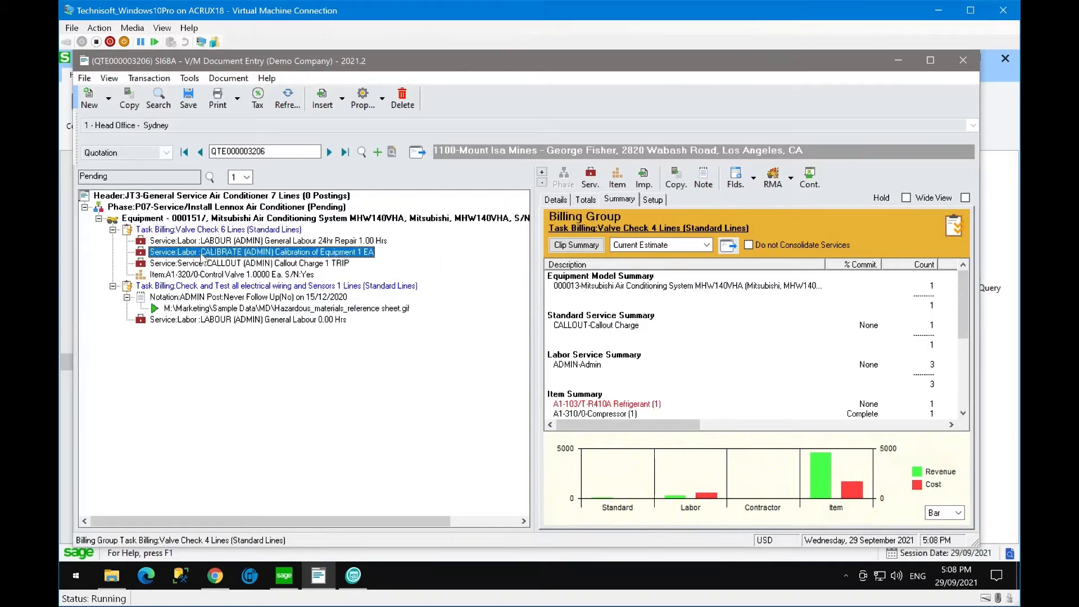
{"action": "key", "text": "Delete"}
{"action": "key", "text": "Return"}
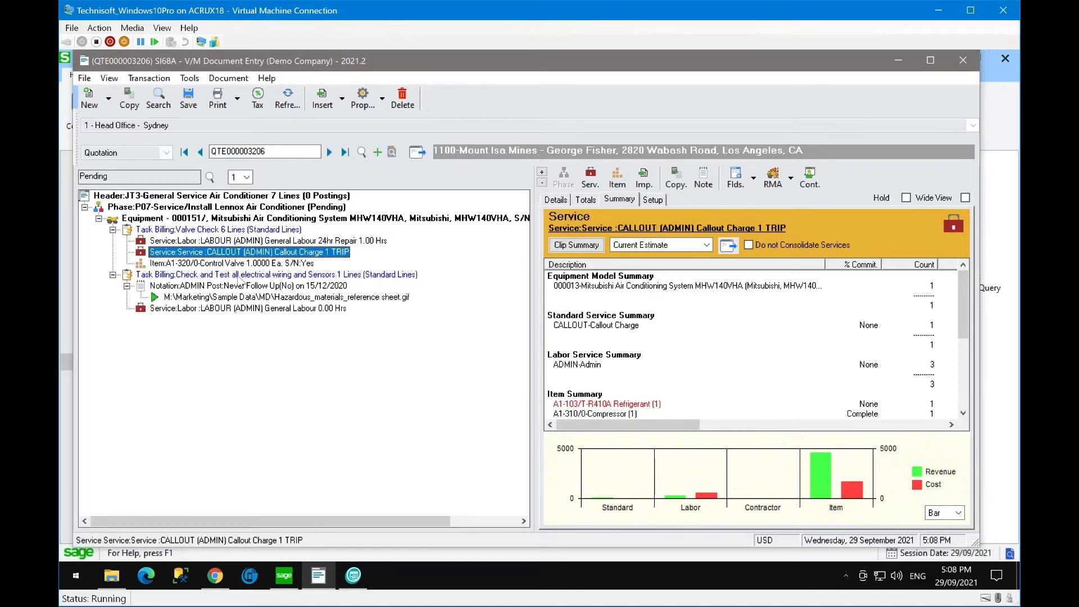
- Delete the Check and Test all electrical wiring and Sensors billing group, leaving Valve Check selected
{"action": "left_click", "coordinate": [198, 277]}
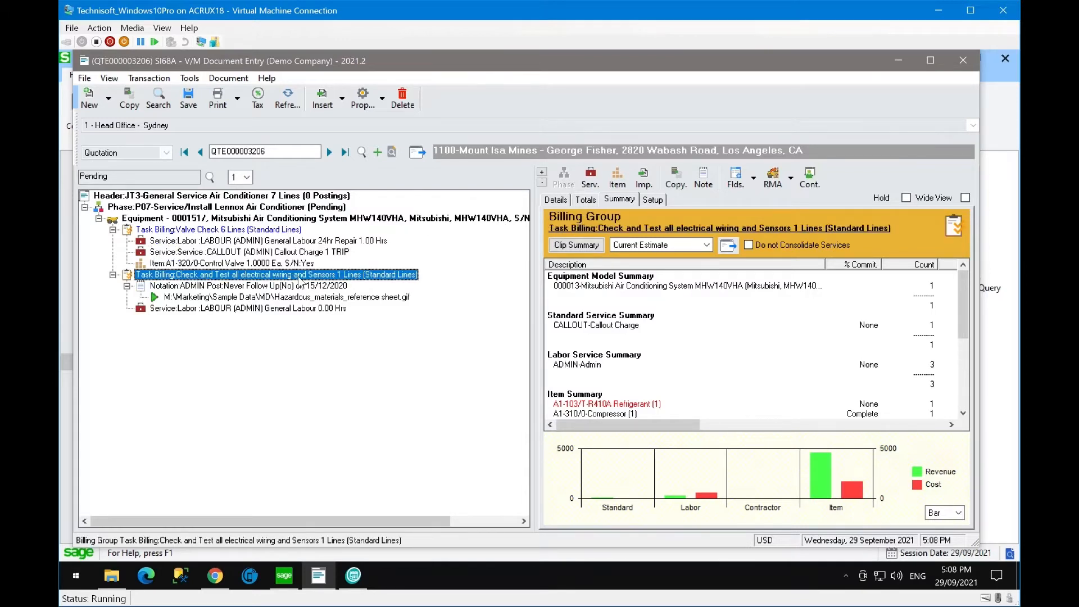
{"action": "key", "text": "Delete"}
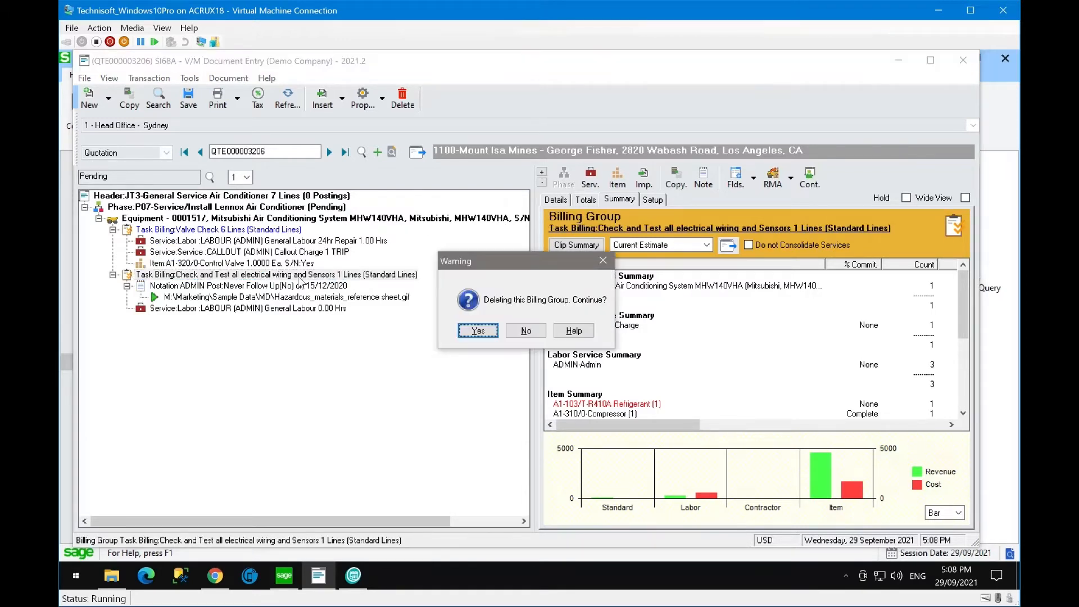
{"action": "key", "text": "Return"}
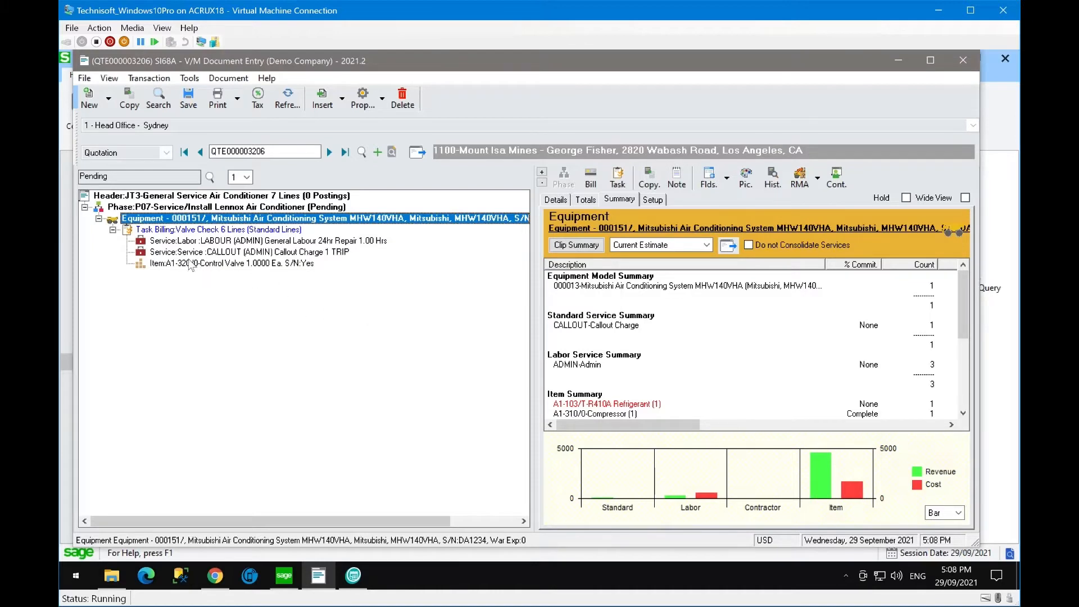
{"action": "left_click", "coordinate": [181, 234]}
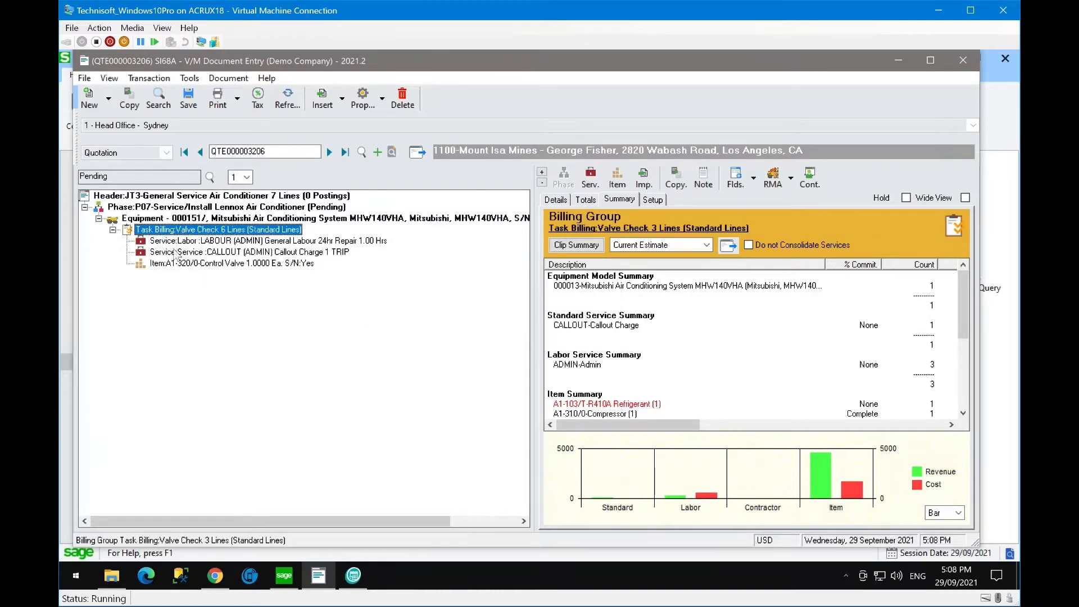
- Save the quotation and close Print Reports without printing, then select the Header row
{"action": "left_click", "coordinate": [188, 98]}
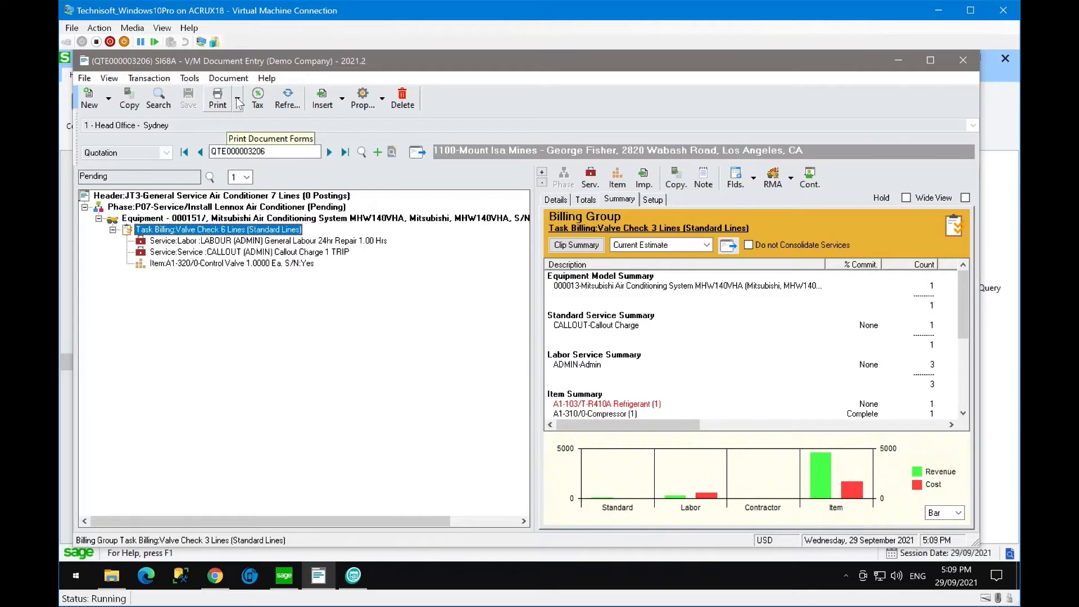
{"action": "left_click", "coordinate": [238, 102]}
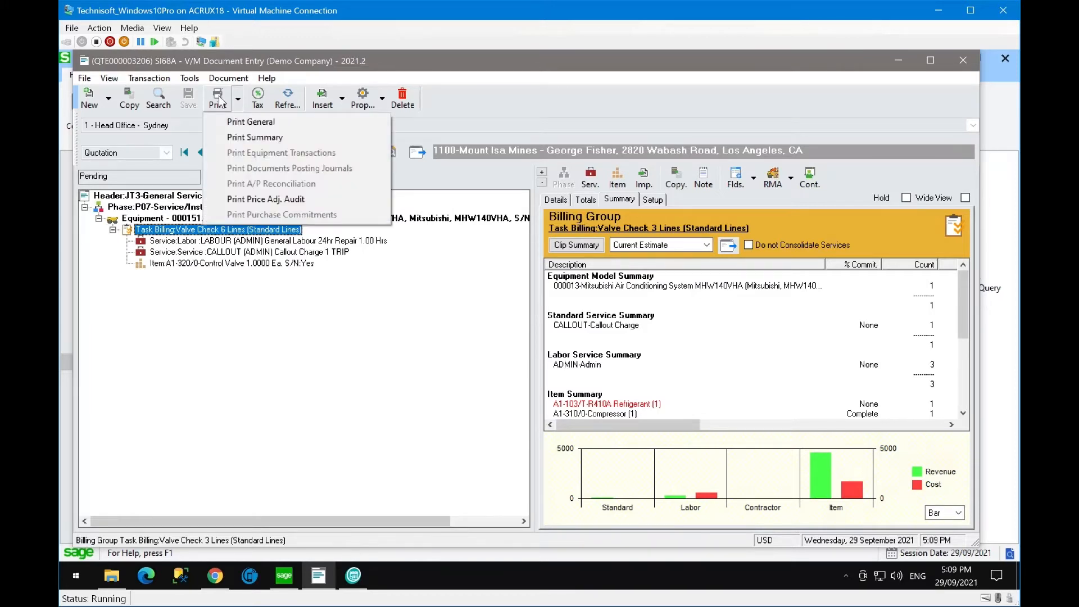
{"action": "left_click", "coordinate": [220, 103]}
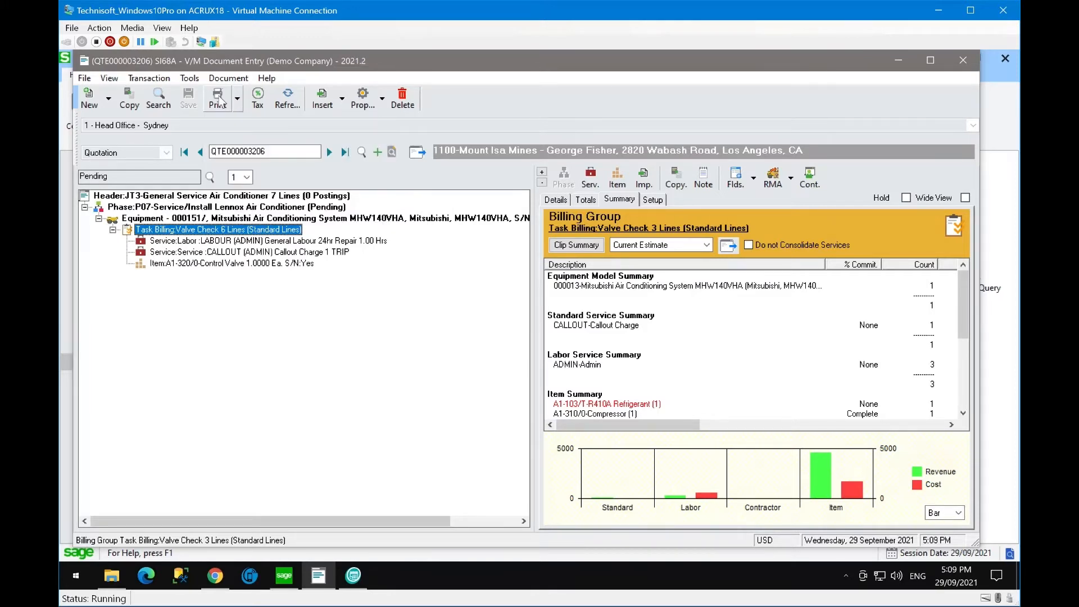
{"action": "left_click", "coordinate": [219, 103]}
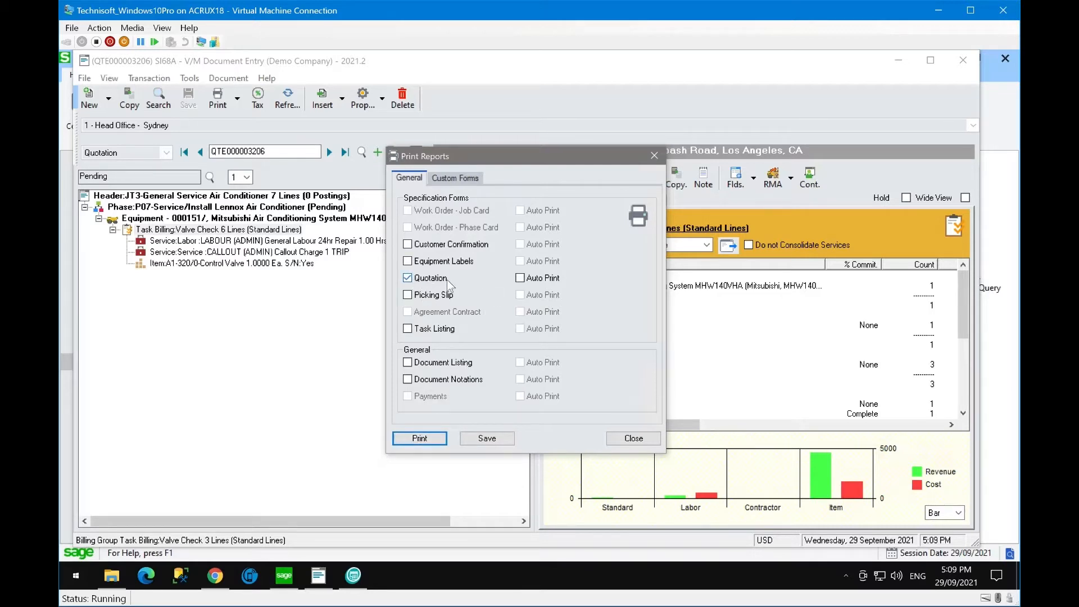
{"action": "left_click", "coordinate": [633, 438]}
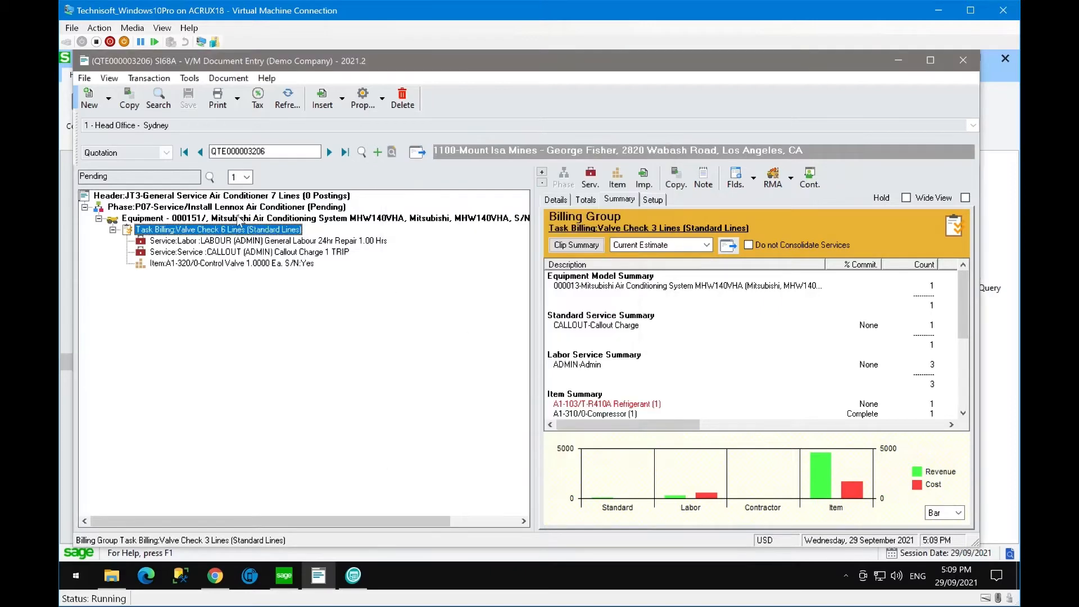
{"action": "left_click", "coordinate": [165, 197]}
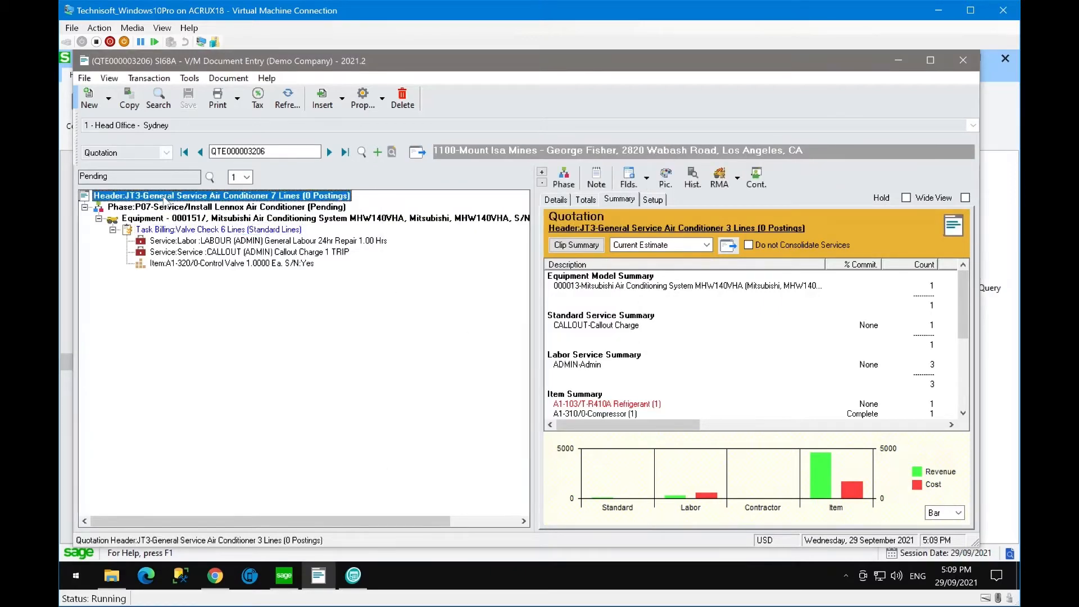
- Set the header's Customer Portal Option to Show in CP and save the quotation
{"action": "double_click", "coordinate": [166, 197]}
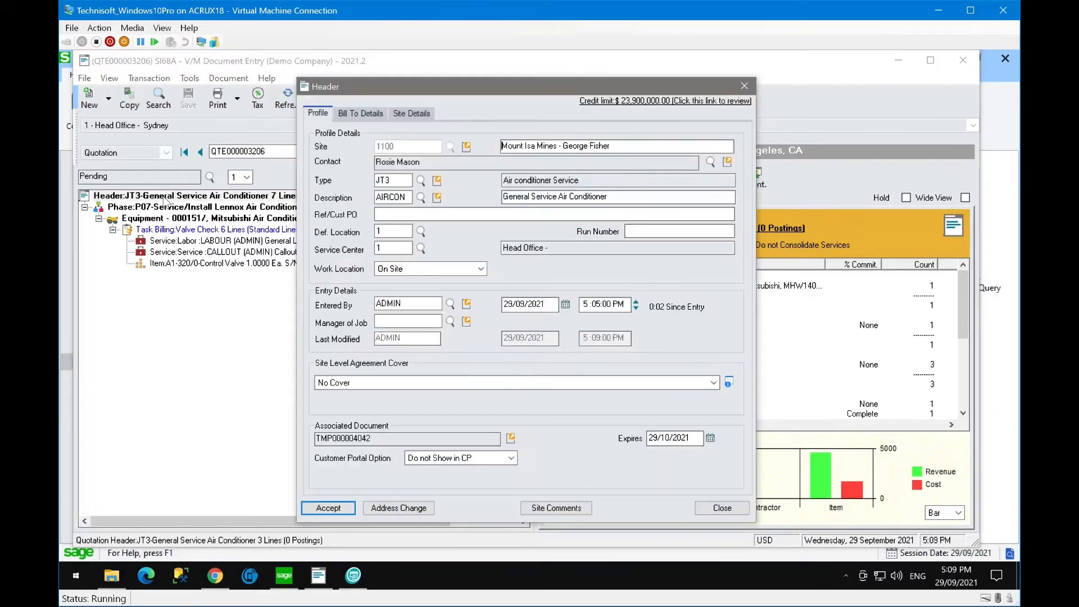
{"action": "left_click", "coordinate": [443, 459]}
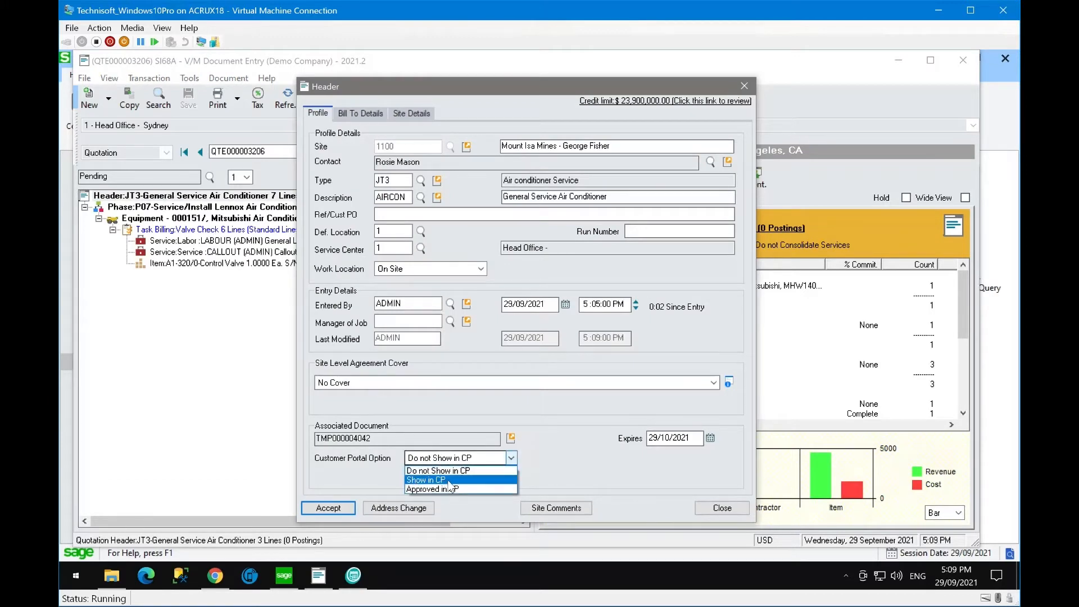
{"action": "left_click", "coordinate": [449, 481]}
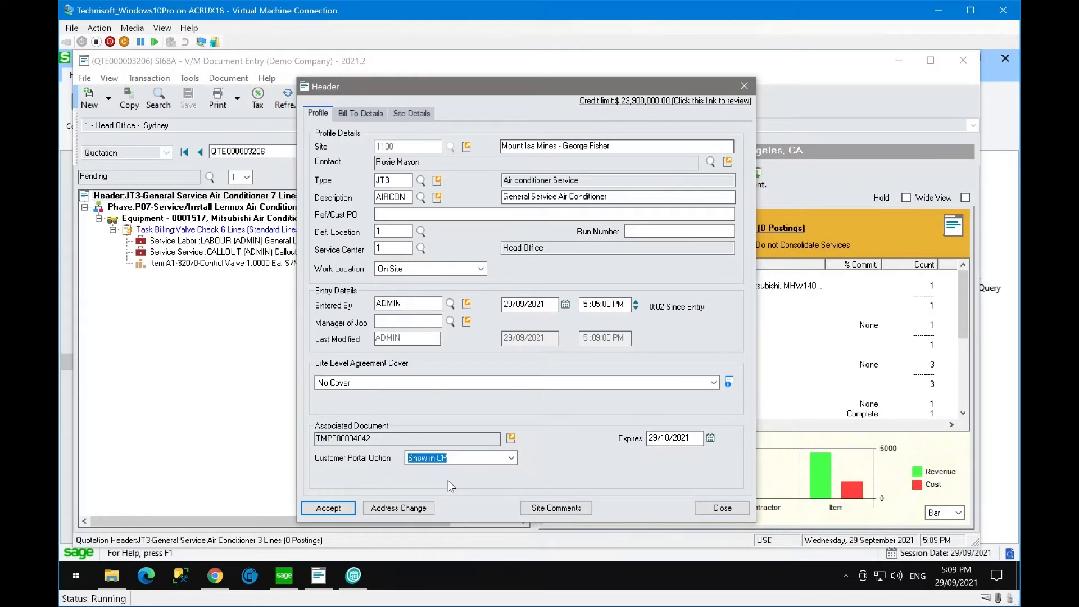
{"action": "left_click", "coordinate": [328, 508]}
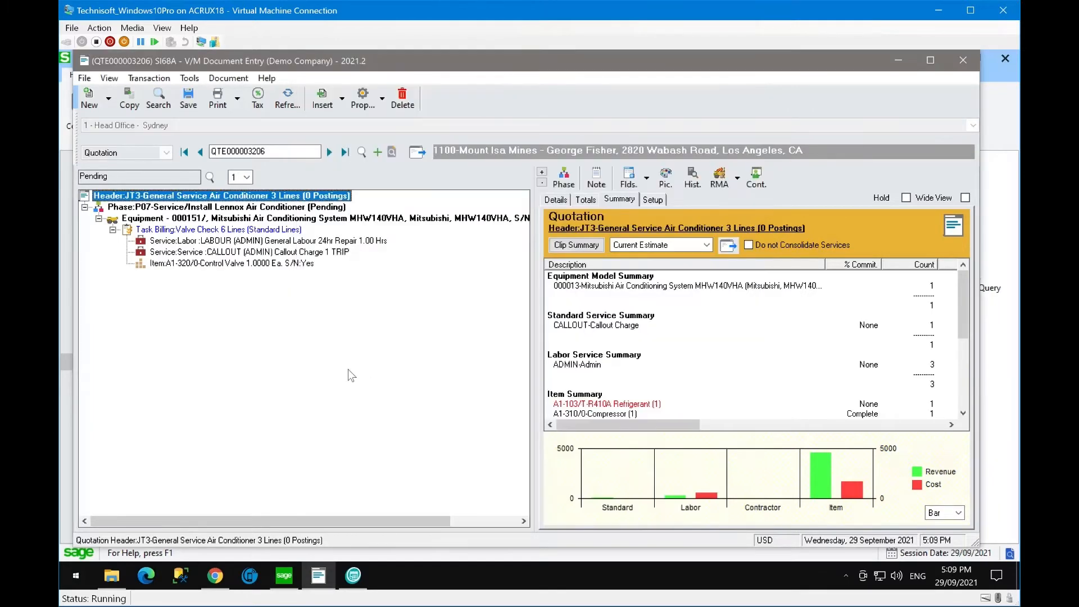
{"action": "left_click", "coordinate": [188, 98]}
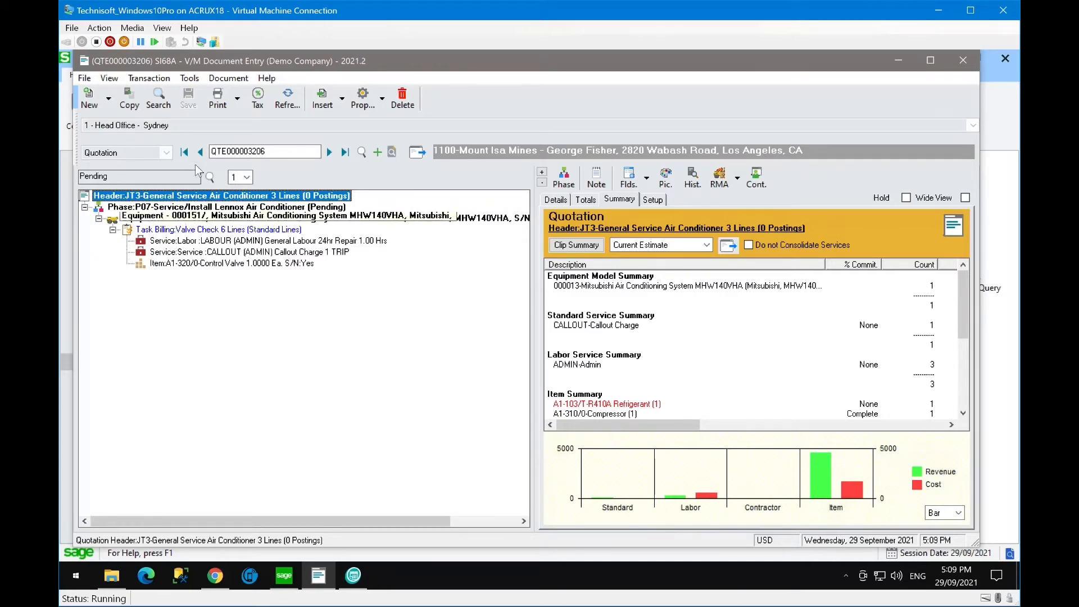
- Reopen the quotation header and confirm Show in CP remains the portal option
{"action": "left_click", "coordinate": [269, 149]}
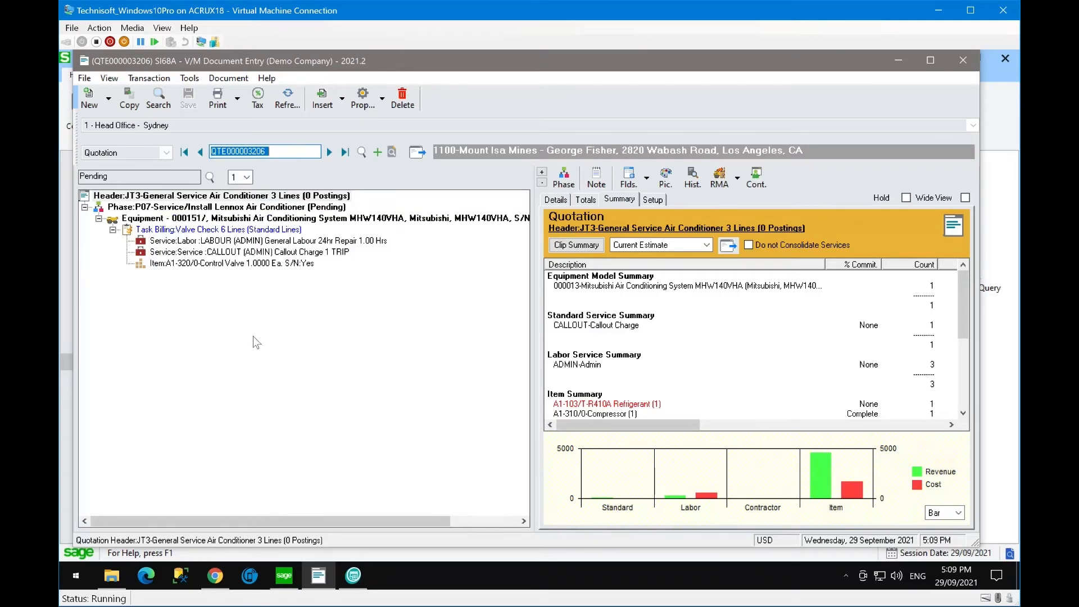
{"action": "left_click", "coordinate": [200, 264]}
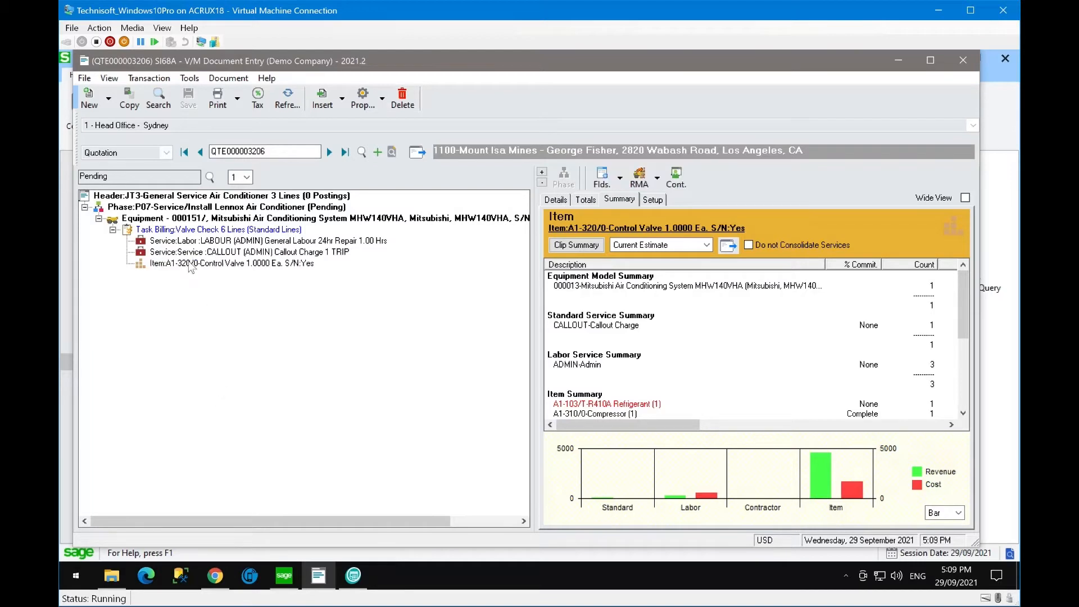
{"action": "left_click", "coordinate": [167, 197]}
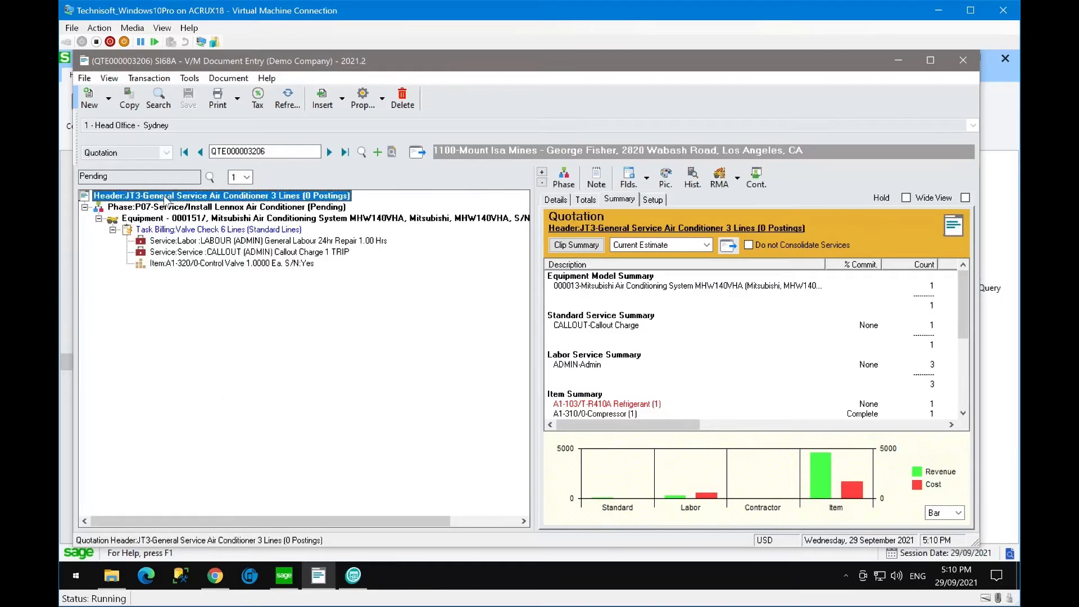
{"action": "double_click", "coordinate": [166, 198]}
{"action": "left_click", "coordinate": [466, 458]}
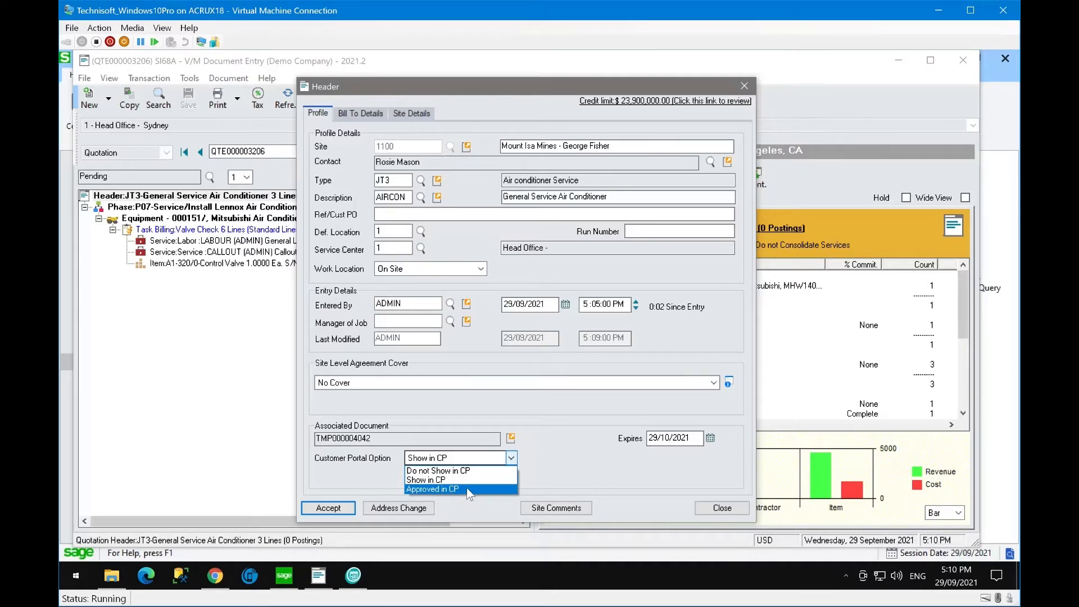
{"action": "left_click", "coordinate": [457, 480]}
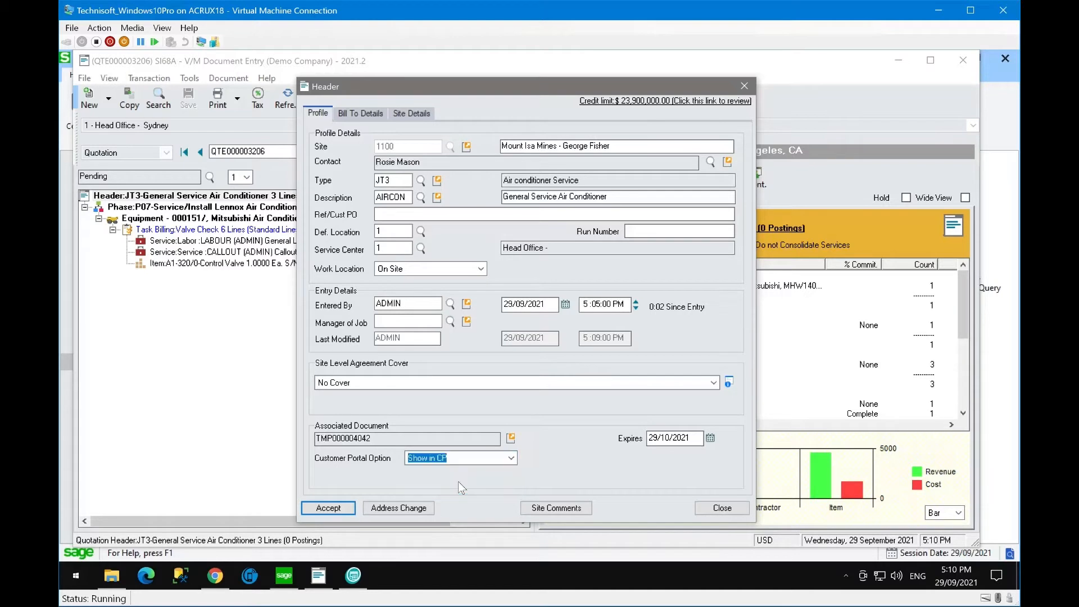
{"action": "left_click", "coordinate": [331, 510]}
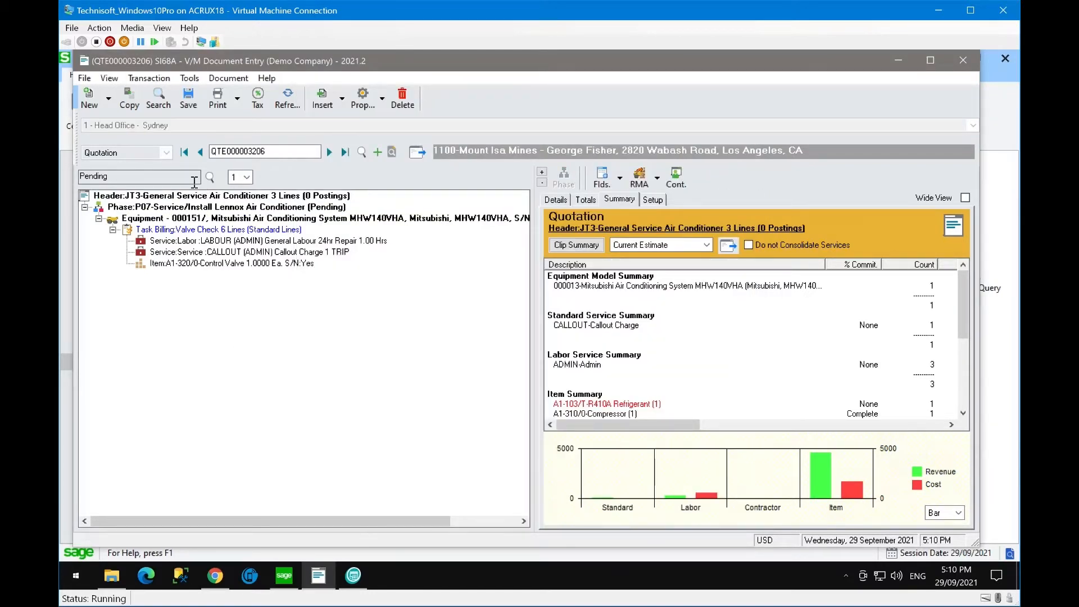
- Save quotation QTE000003206 and switch to the Field Portal in Chrome
{"action": "left_click", "coordinate": [183, 196]}
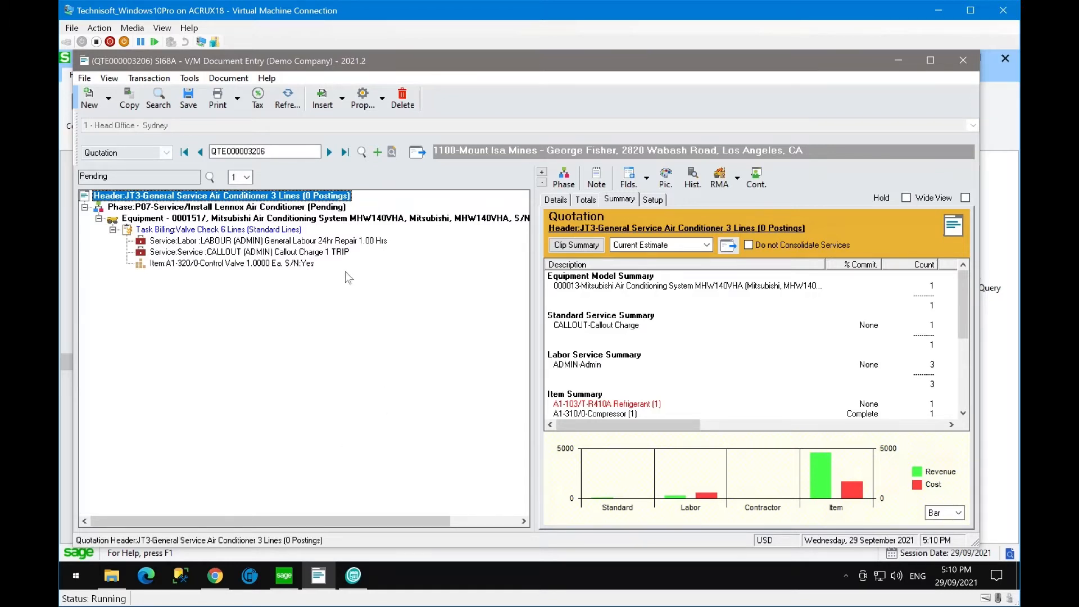
{"action": "left_click", "coordinate": [179, 107]}
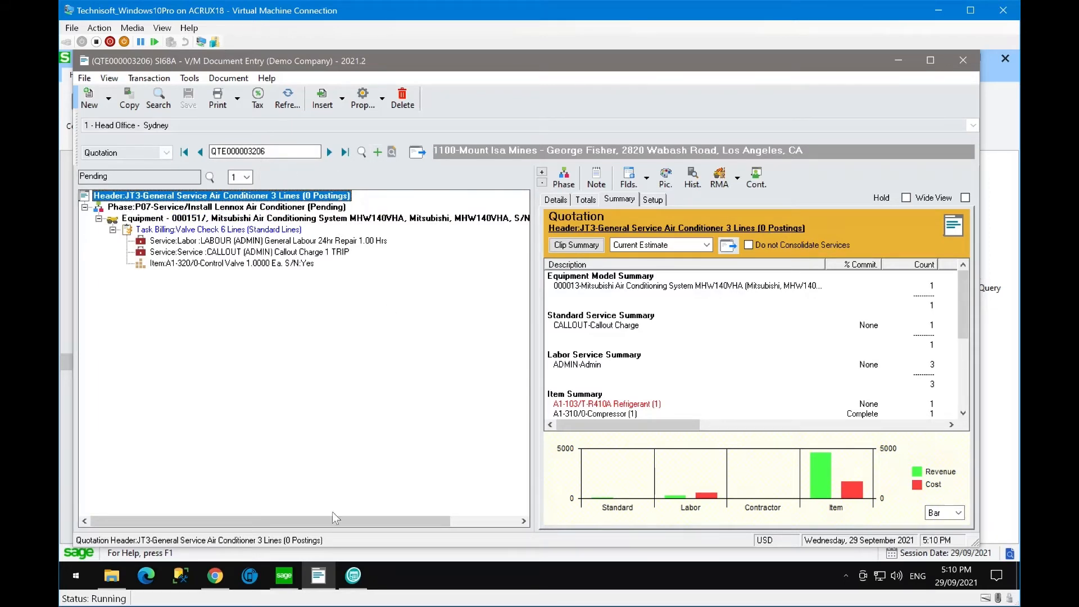
{"action": "left_click", "coordinate": [216, 576]}
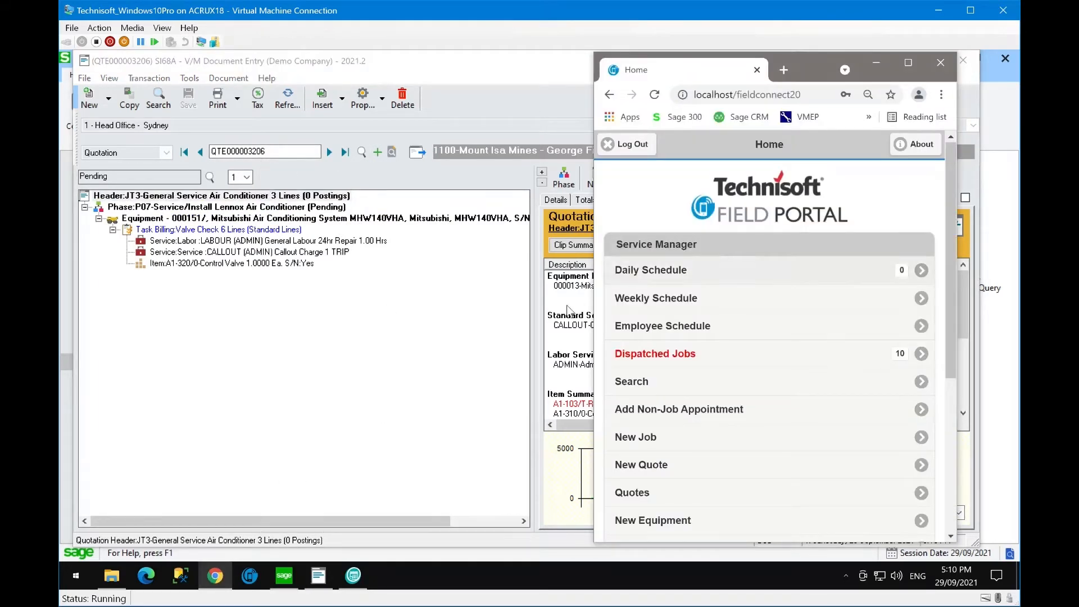
- Maximise Chrome and load the Technisoft Cloud Portal login page from its bookmark
{"action": "left_click", "coordinate": [883, 61]}
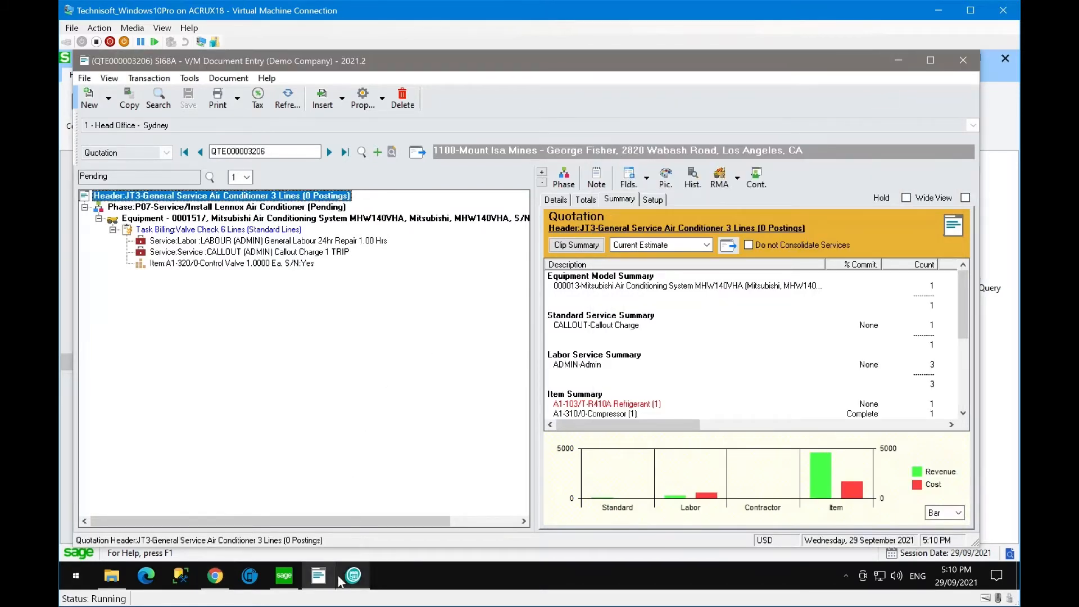
{"action": "left_click", "coordinate": [215, 576]}
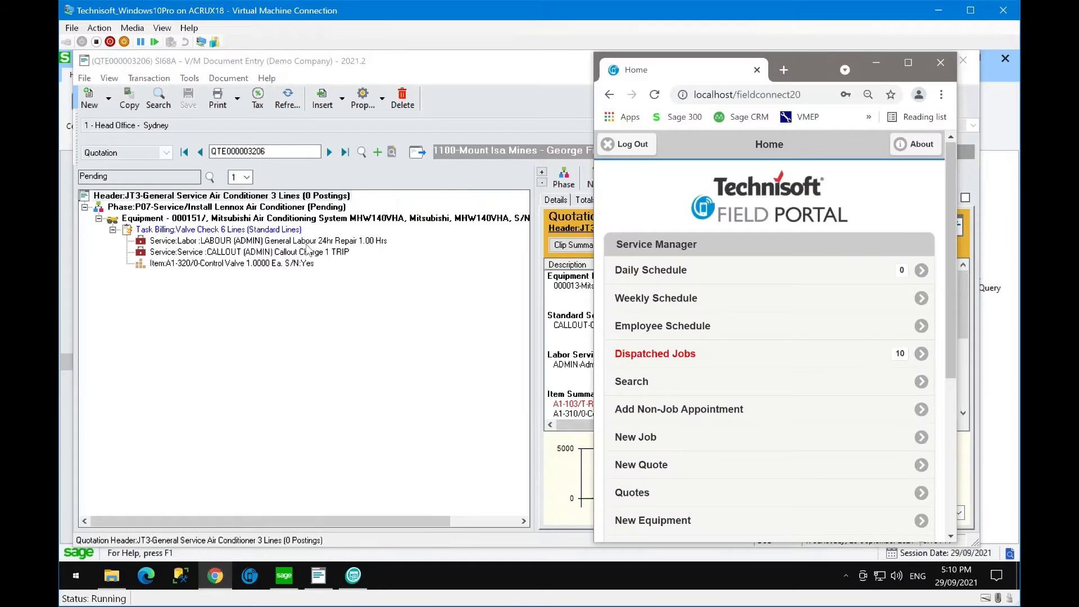
{"action": "double_click", "coordinate": [805, 60]}
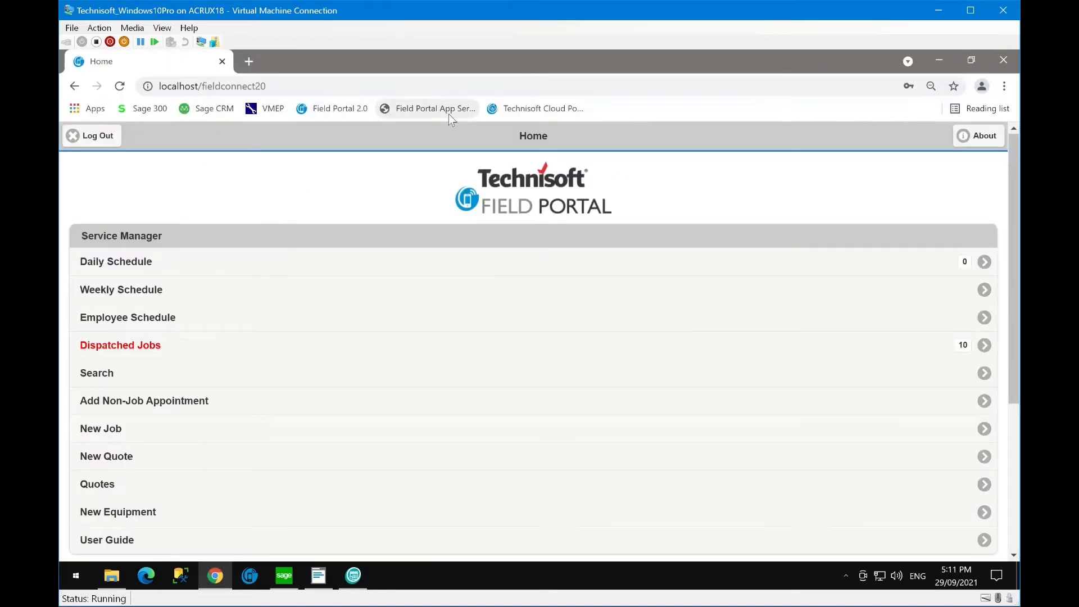
{"action": "left_click", "coordinate": [513, 112]}
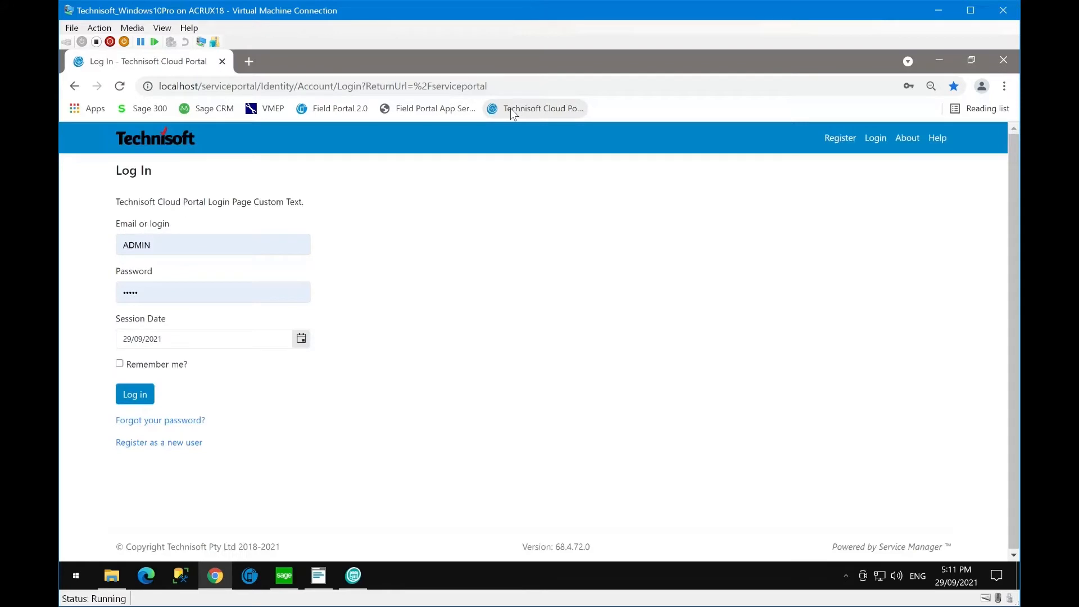
- Log in to the Cloud Portal with the saved login e-mail and the account password
{"action": "double_click", "coordinate": [169, 245]}
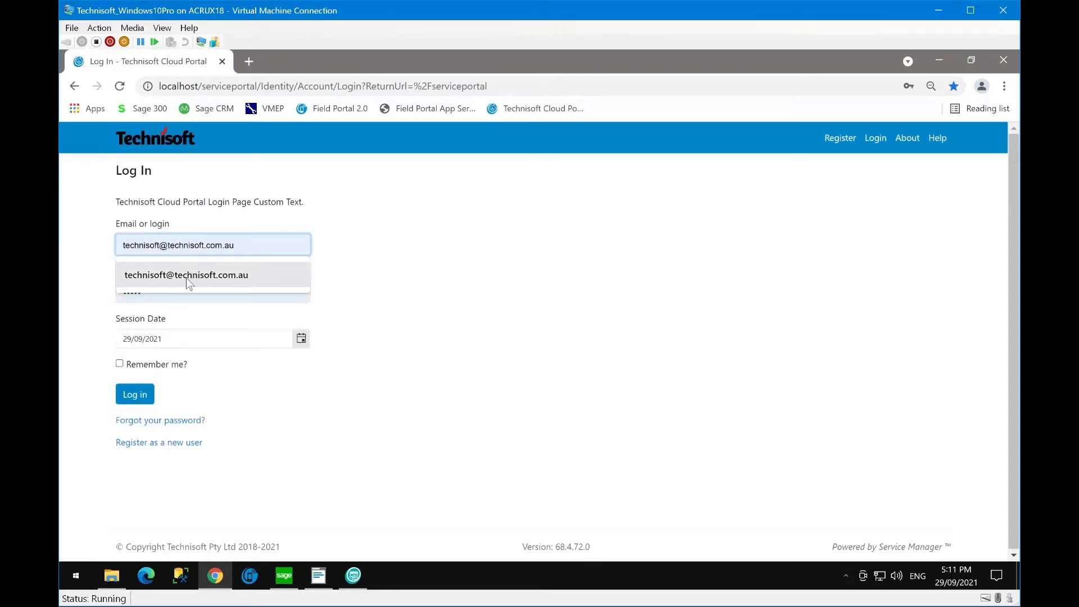
{"action": "left_click", "coordinate": [186, 278]}
{"action": "double_click", "coordinate": [146, 296]}
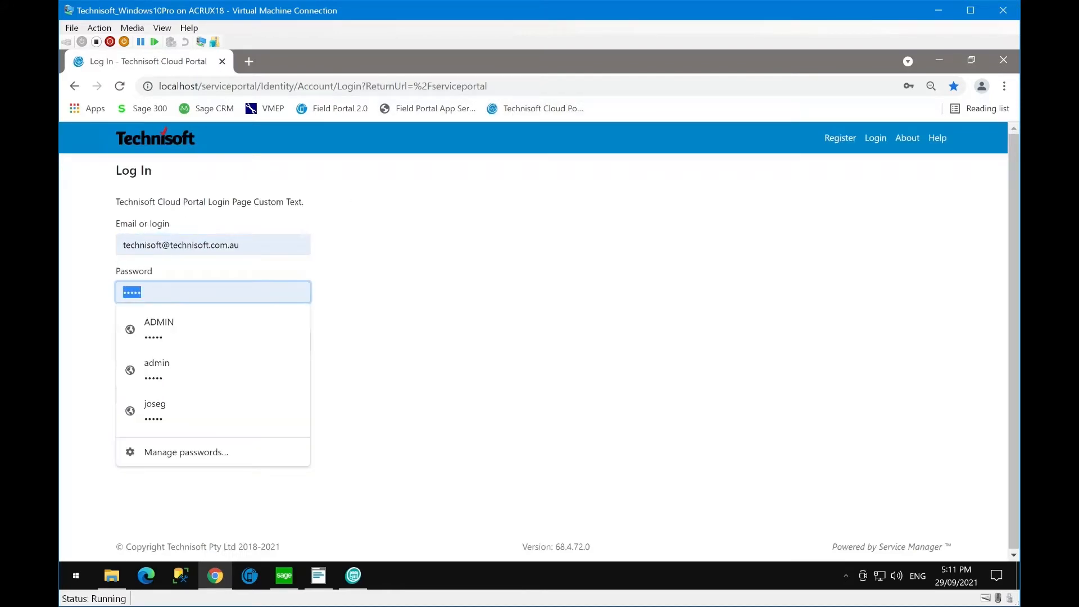
{"action": "type", "text": "•••••"}
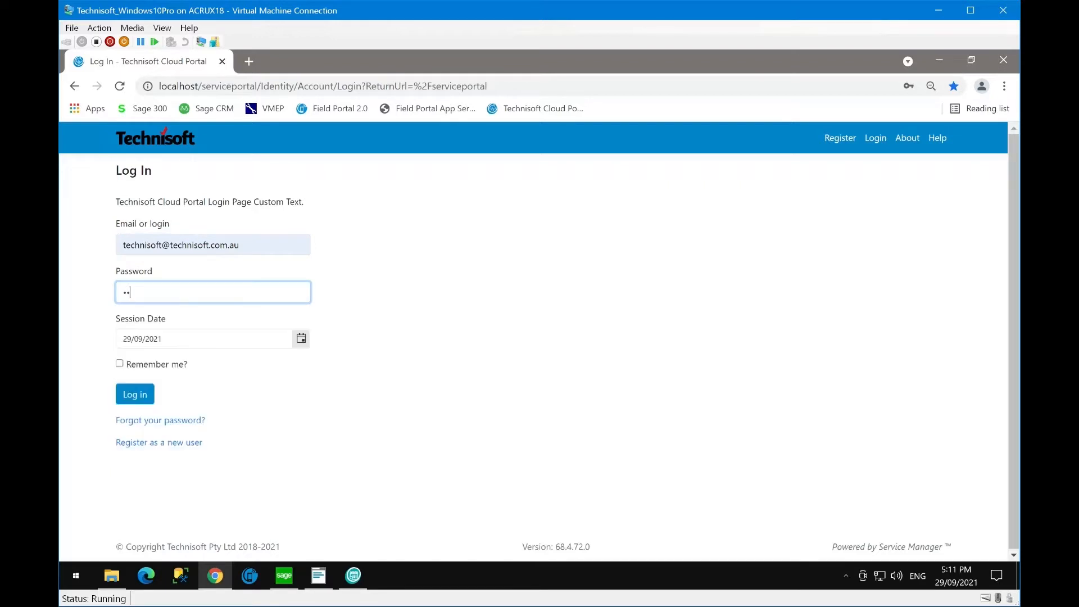
{"action": "type", "text": "•••"}
{"action": "left_click", "coordinate": [135, 395]}
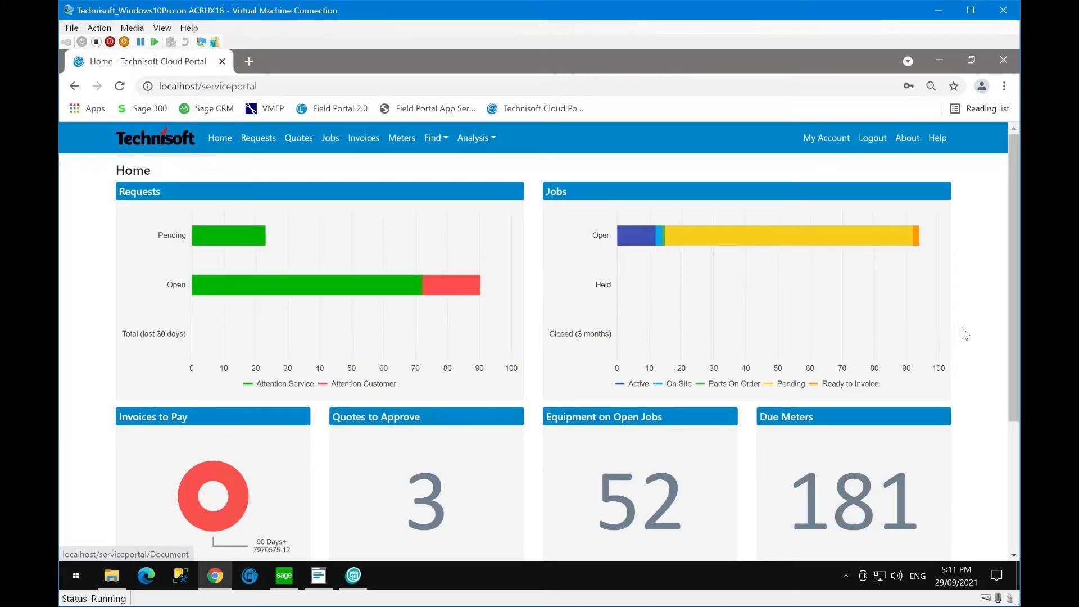
{"action": "scroll", "coordinate": [961, 327], "scroll_direction": "down", "scroll_amount": 3}
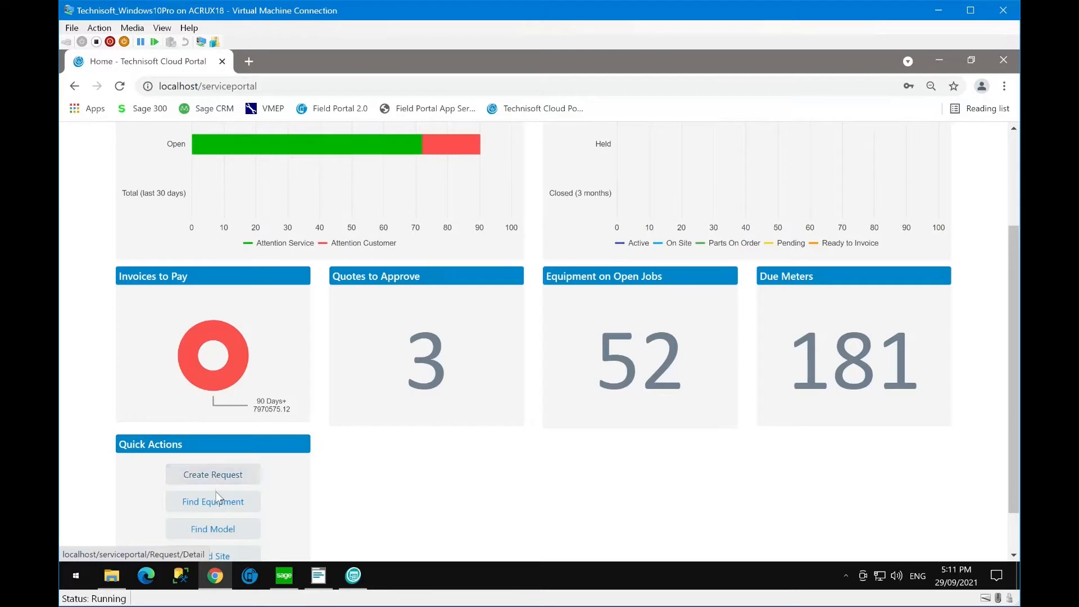
{"action": "scroll", "coordinate": [236, 503], "scroll_direction": "down", "scroll_amount": 1}
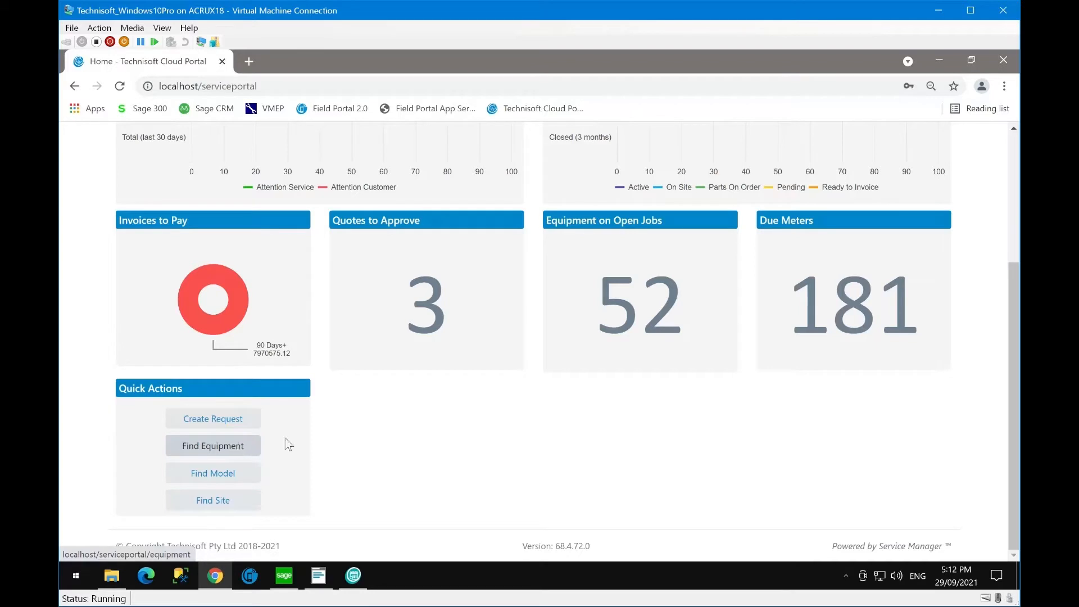
{"action": "scroll", "coordinate": [457, 439], "scroll_direction": "up", "scroll_amount": 1}
{"action": "scroll", "coordinate": [480, 535], "scroll_direction": "up", "scroll_amount": 2}
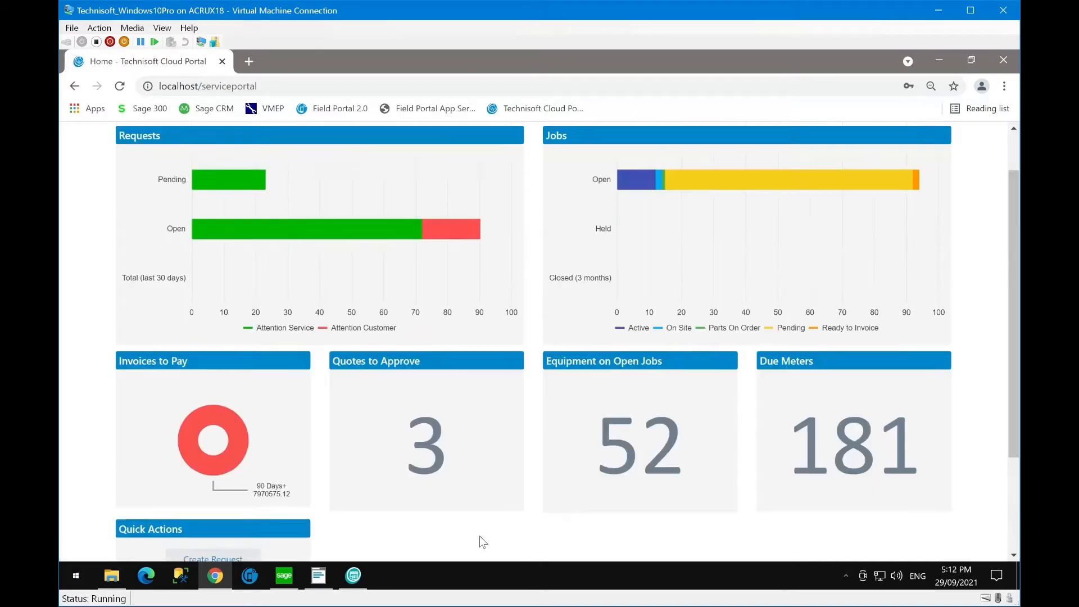
{"action": "mouse_move", "coordinate": [228, 234]}
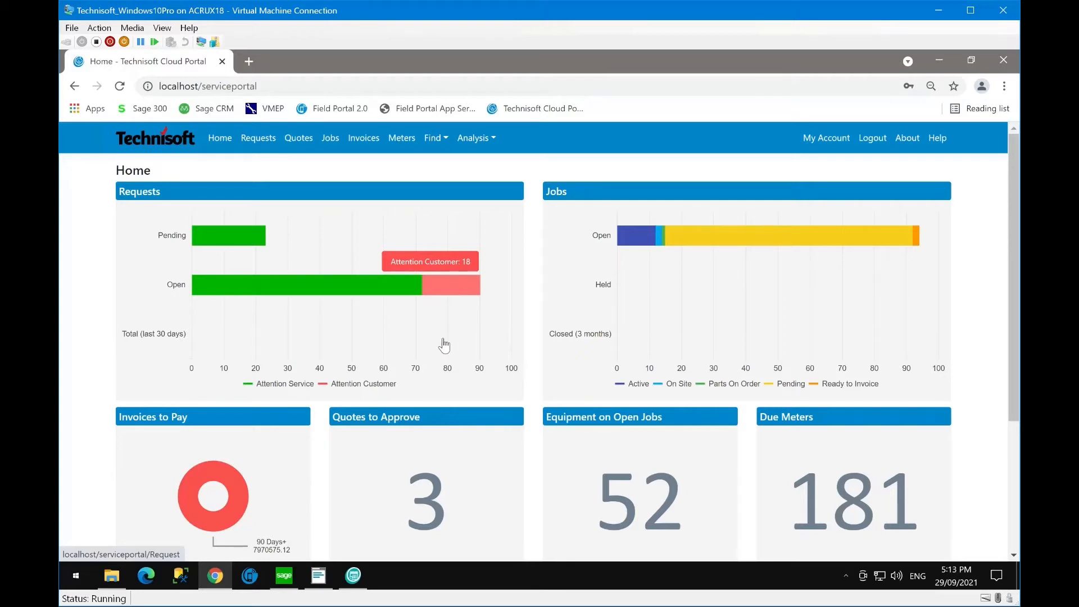
{"action": "scroll", "coordinate": [443, 343], "scroll_direction": "down", "scroll_amount": 1}
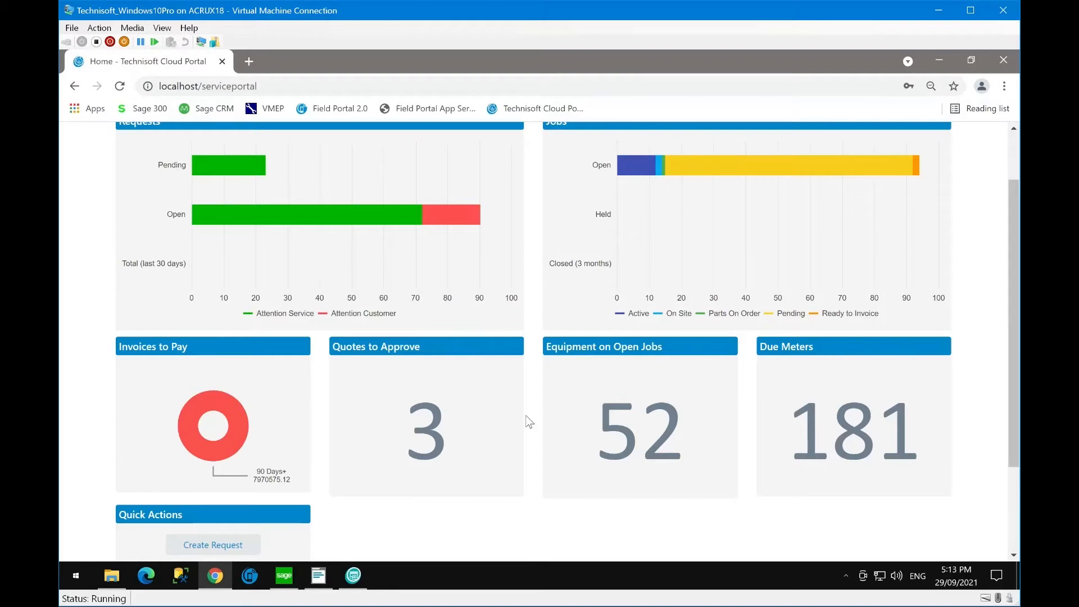
{"action": "scroll", "coordinate": [460, 426], "scroll_direction": "up", "scroll_amount": 1}
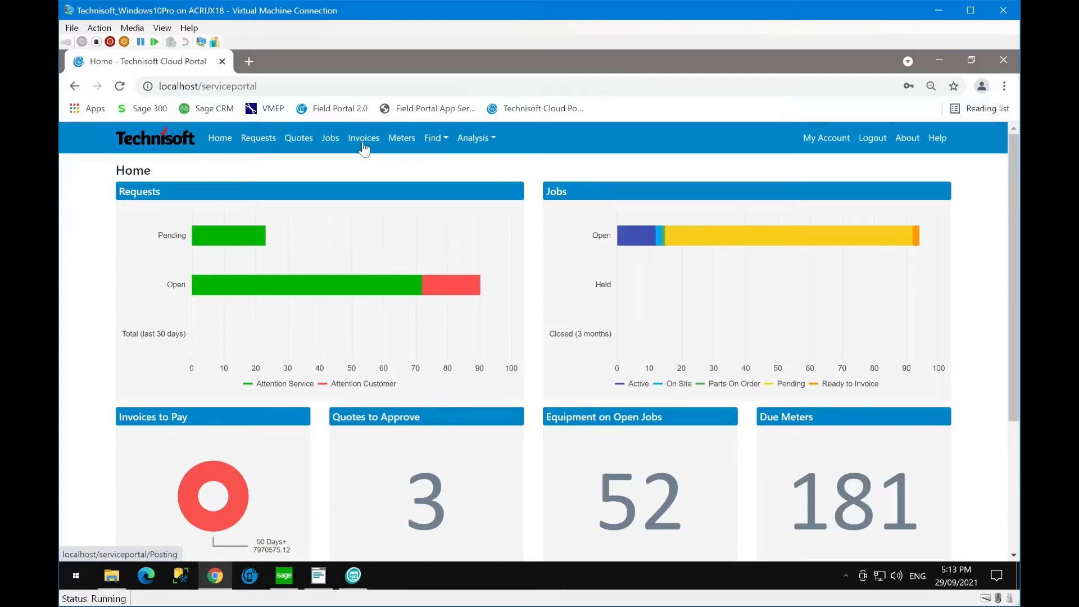
- Open QTE000003206's printable quotation from the Quotes to Approve list
{"action": "left_click", "coordinate": [424, 507]}
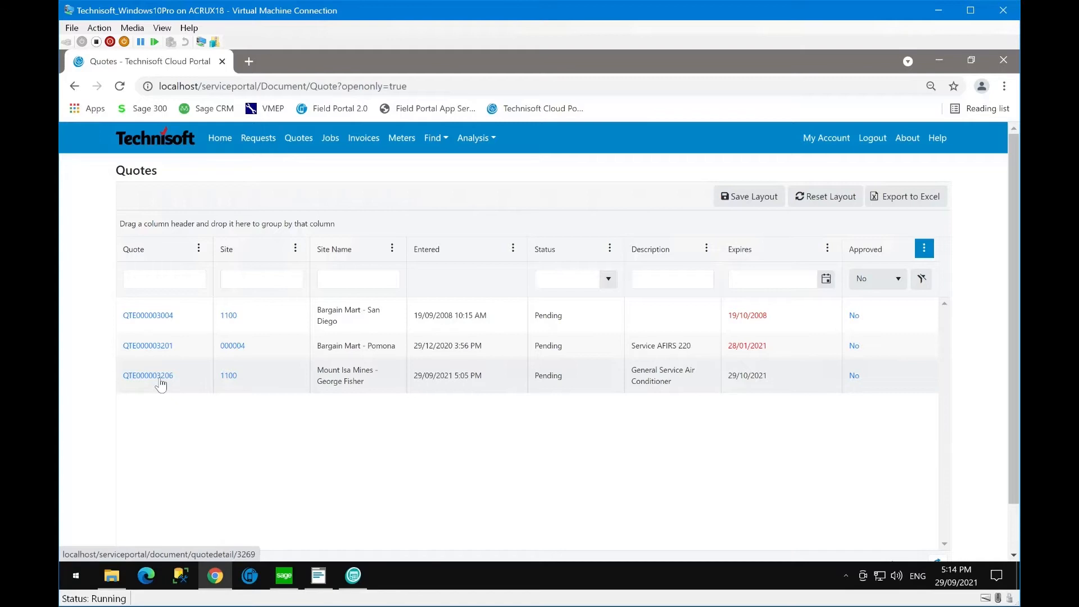
{"action": "left_click", "coordinate": [161, 382]}
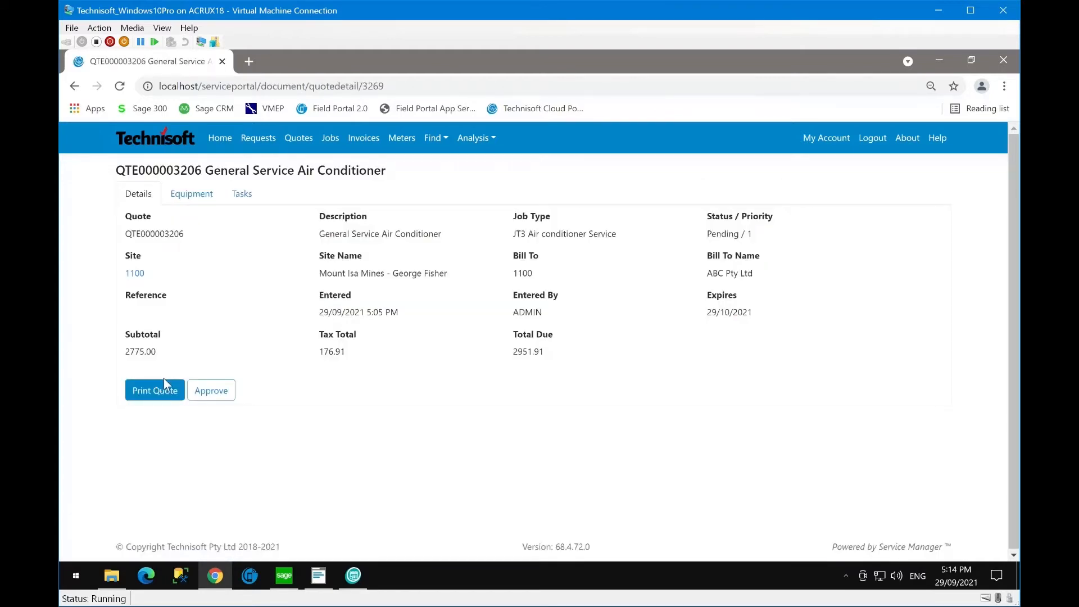
{"action": "left_click", "coordinate": [162, 382]}
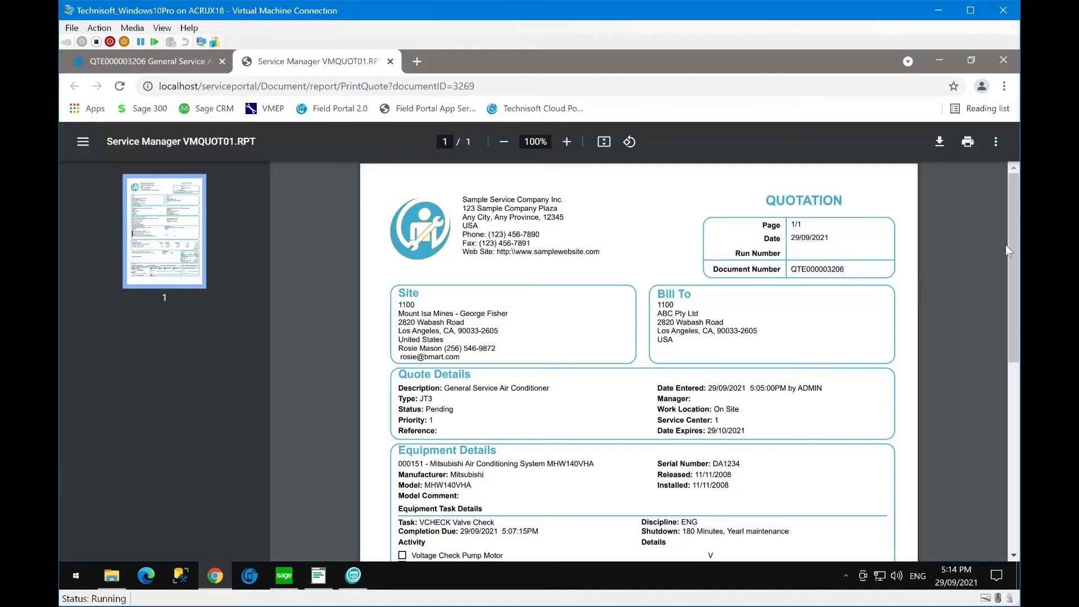
- Read through the QTE000003206 printout, highlighting its description and equipment name, then close it
{"action": "left_click_drag", "start_coordinate": [1012, 245], "coordinate": [1013, 310]}
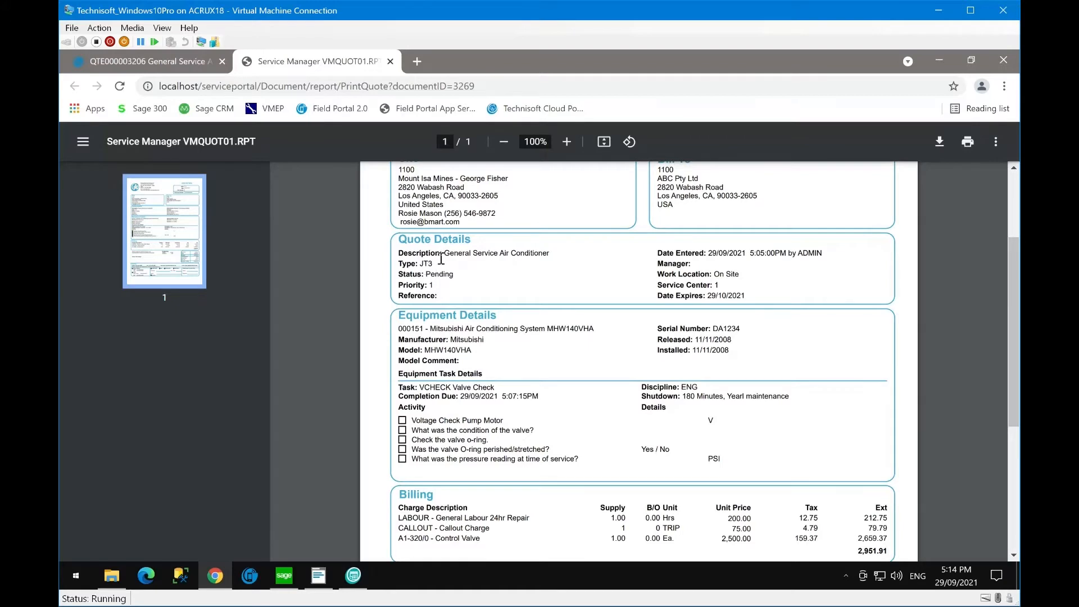
{"action": "left_click_drag", "start_coordinate": [441, 258], "coordinate": [538, 260]}
{"action": "left_click", "coordinate": [540, 268]}
{"action": "left_click_drag", "start_coordinate": [431, 332], "coordinate": [588, 331]}
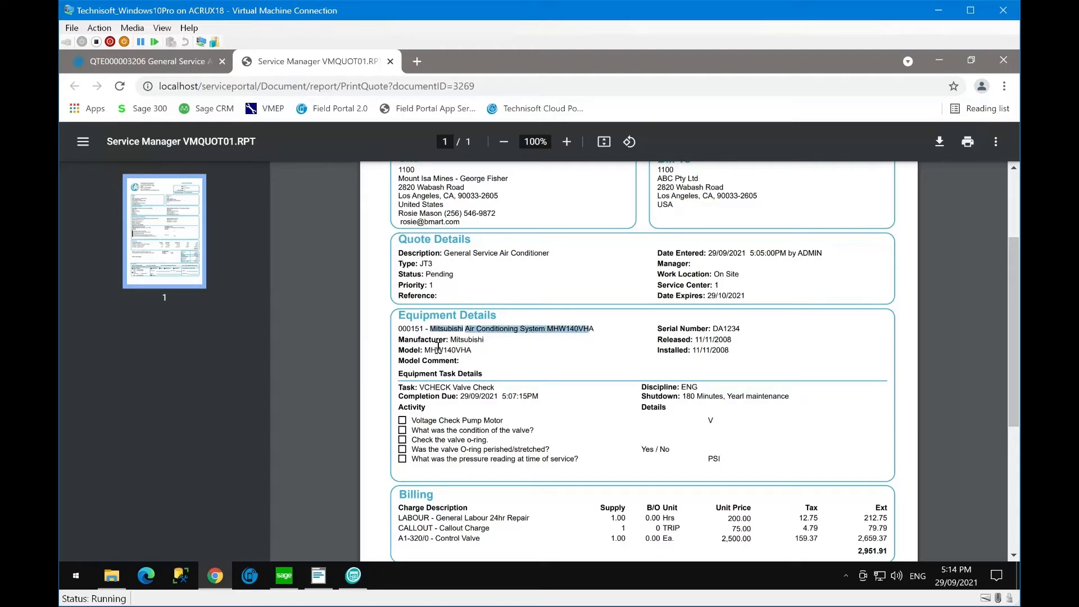
{"action": "scroll", "coordinate": [532, 419], "scroll_direction": "down", "scroll_amount": 1}
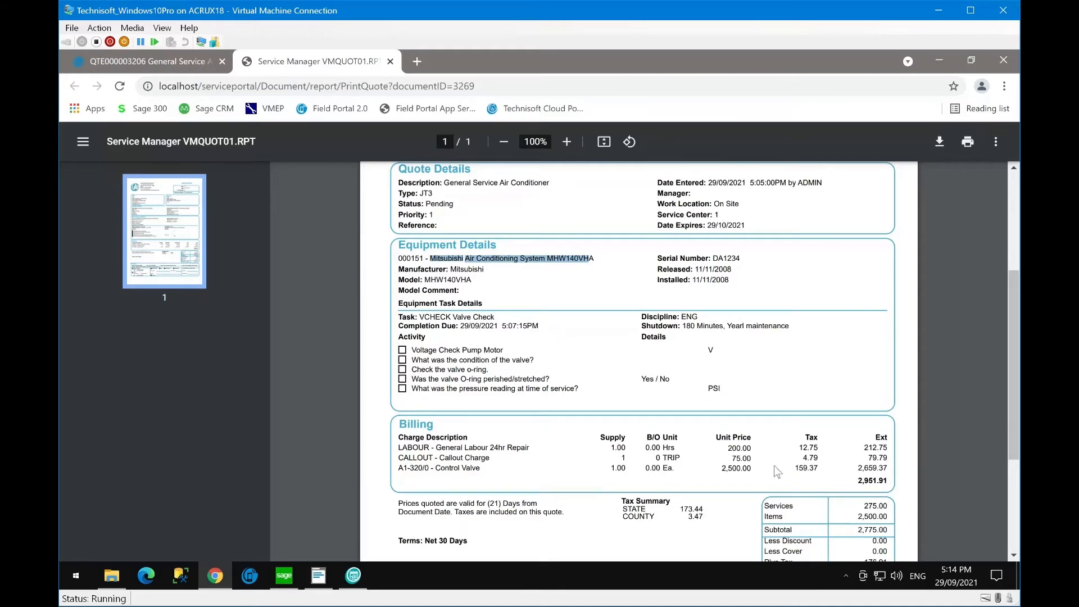
{"action": "scroll", "coordinate": [904, 472], "scroll_direction": "down", "scroll_amount": 1}
{"action": "scroll", "coordinate": [906, 477], "scroll_direction": "down", "scroll_amount": 1}
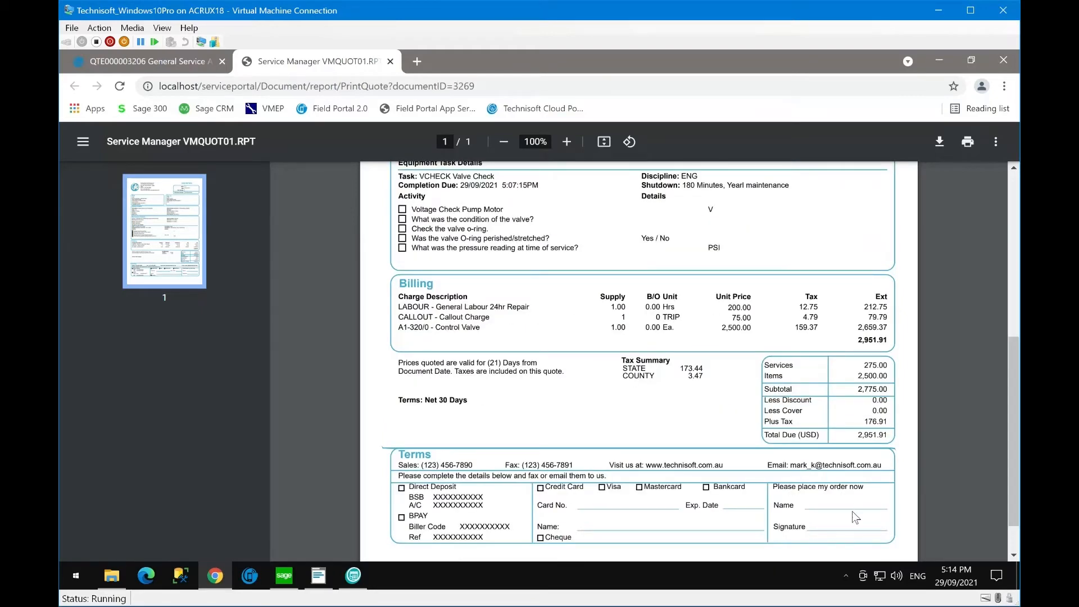
{"action": "scroll", "coordinate": [862, 446], "scroll_direction": "up", "scroll_amount": 5}
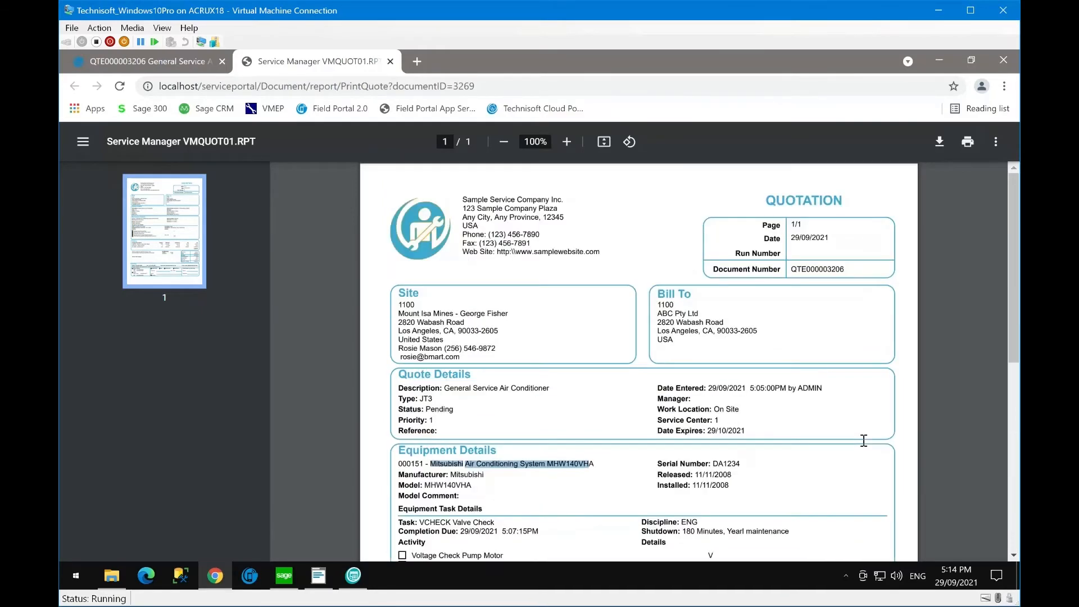
{"action": "left_click", "coordinate": [390, 62]}
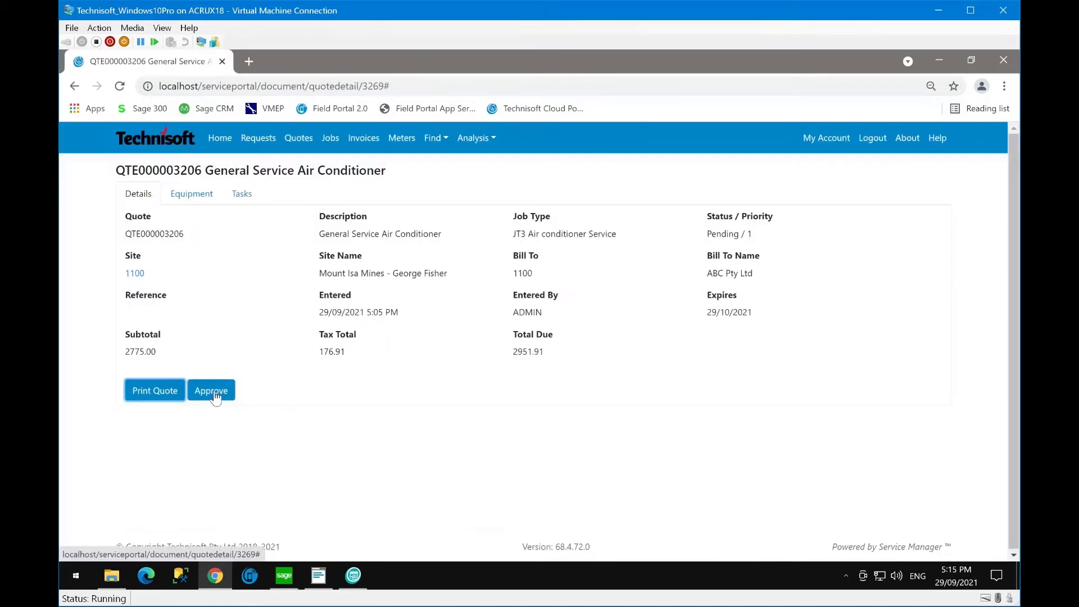
- Clear Sage's document entry window to a blank document and minimise it
{"action": "left_click", "coordinate": [318, 575]}
{"action": "left_click", "coordinate": [377, 152]}
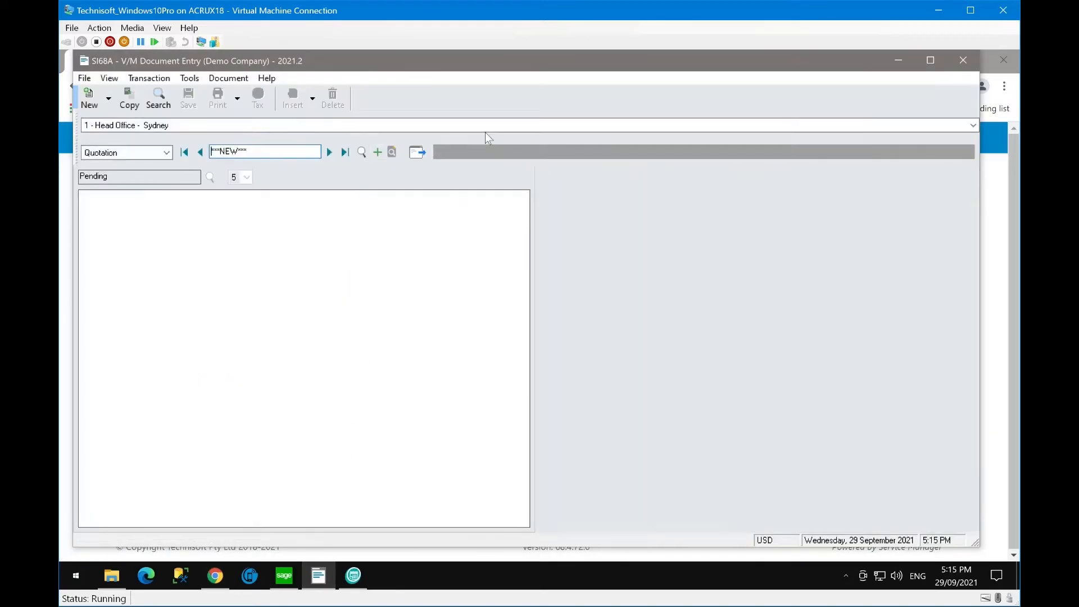
{"action": "left_click", "coordinate": [896, 59]}
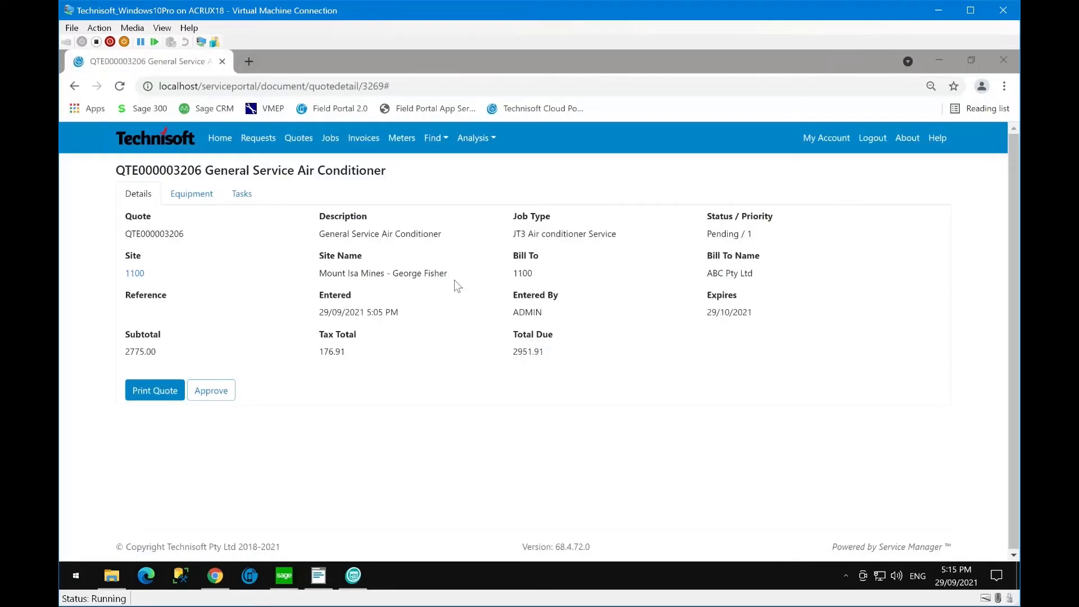
- Approve quote QTE000003206 in the portal and bring Sage 300 back
{"action": "left_click", "coordinate": [211, 393]}
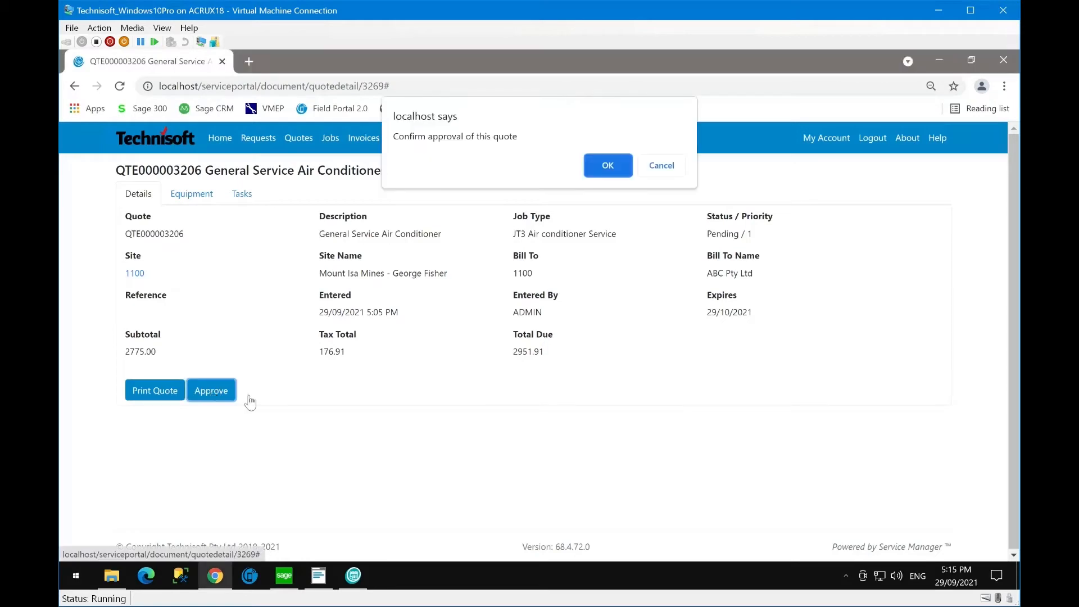
{"action": "left_click", "coordinate": [607, 167]}
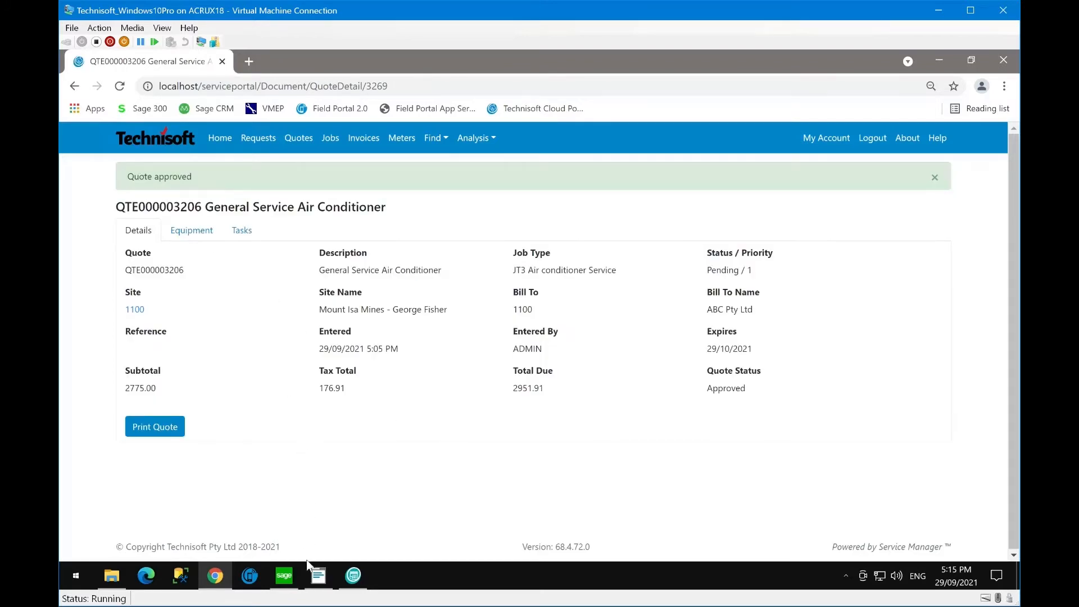
{"action": "left_click", "coordinate": [319, 574]}
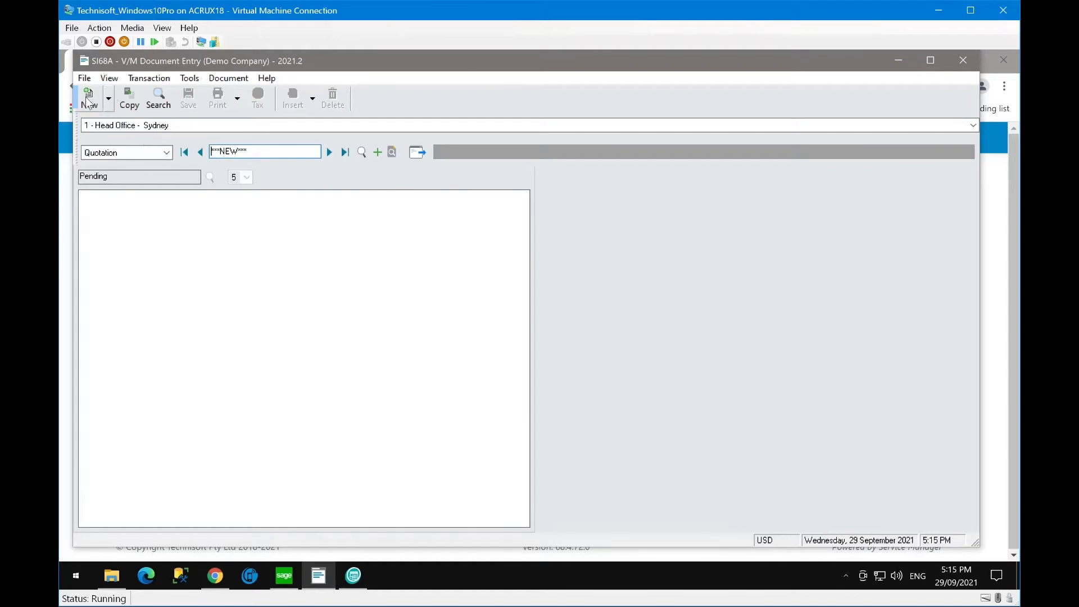
- Reload quotation QTE000003206 from recent documents and check its header details
{"action": "left_click", "coordinate": [84, 77]}
{"action": "left_click", "coordinate": [113, 156]}
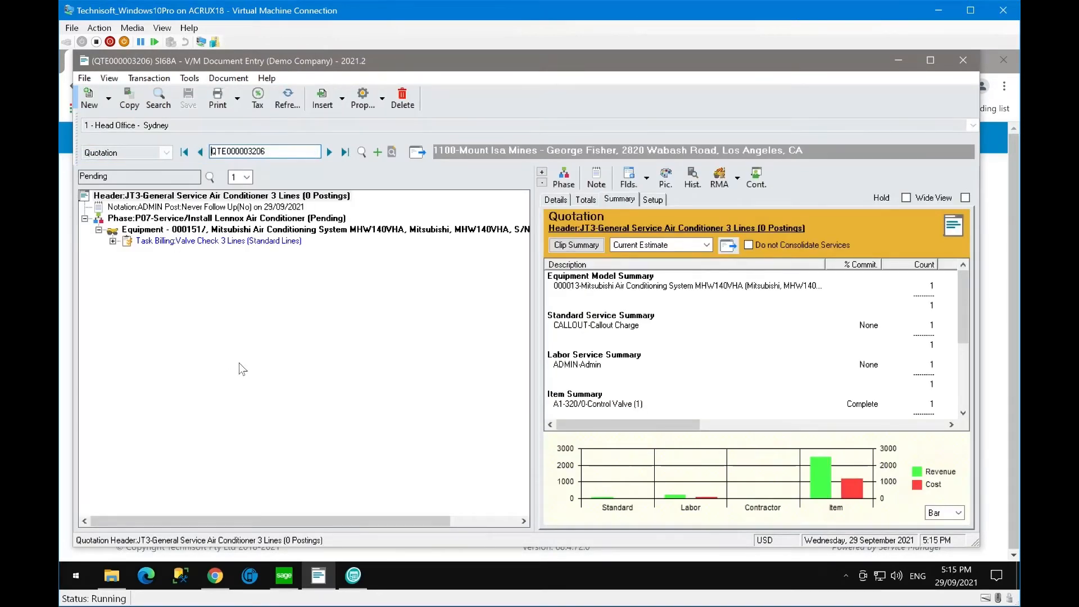
{"action": "left_click", "coordinate": [183, 196]}
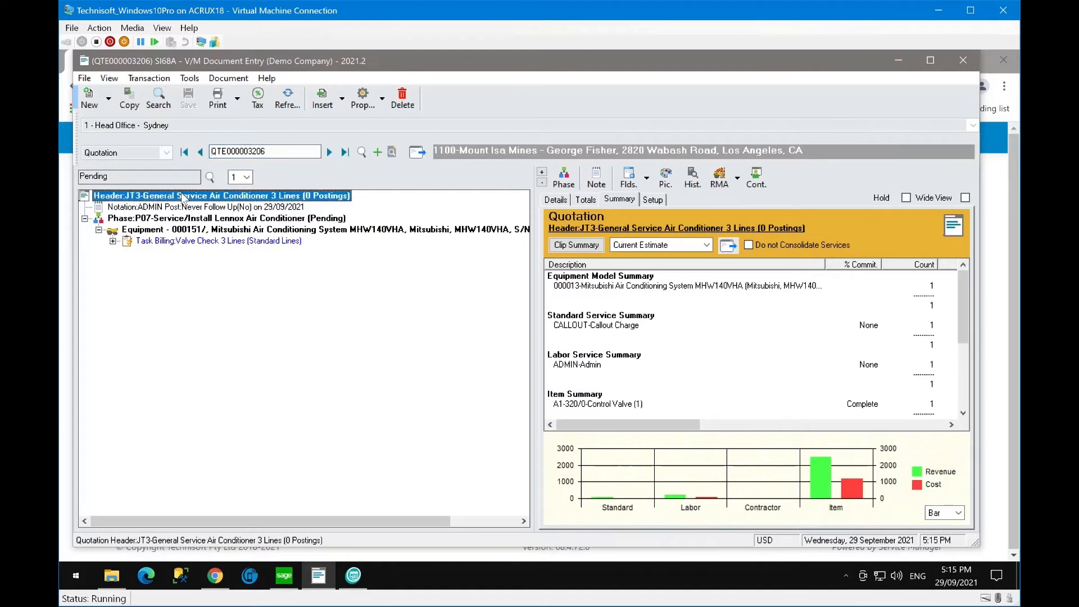
{"action": "double_click", "coordinate": [183, 196]}
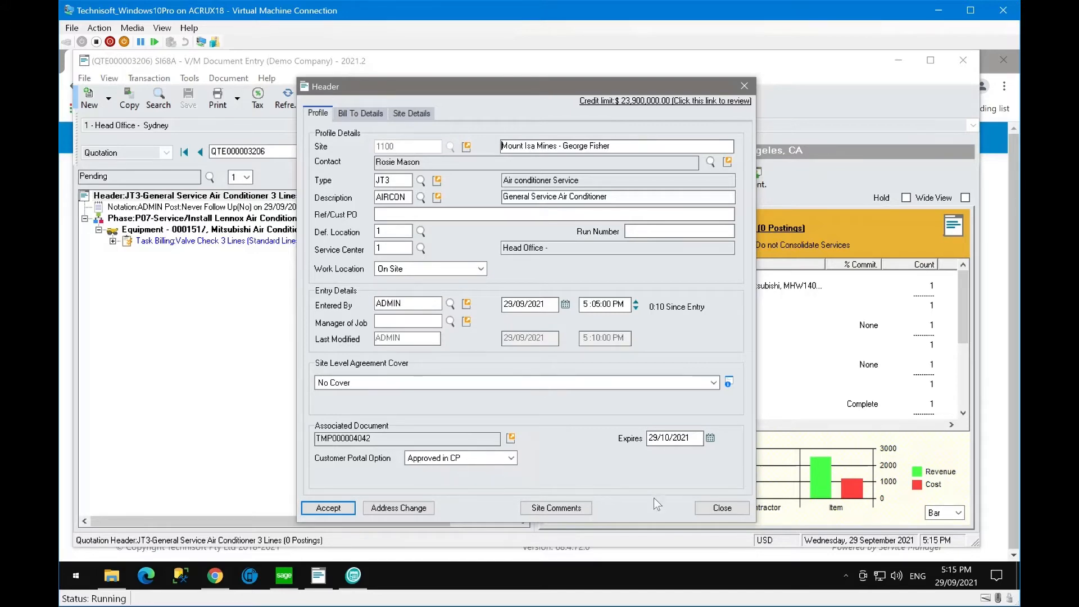
{"action": "left_click", "coordinate": [719, 507]}
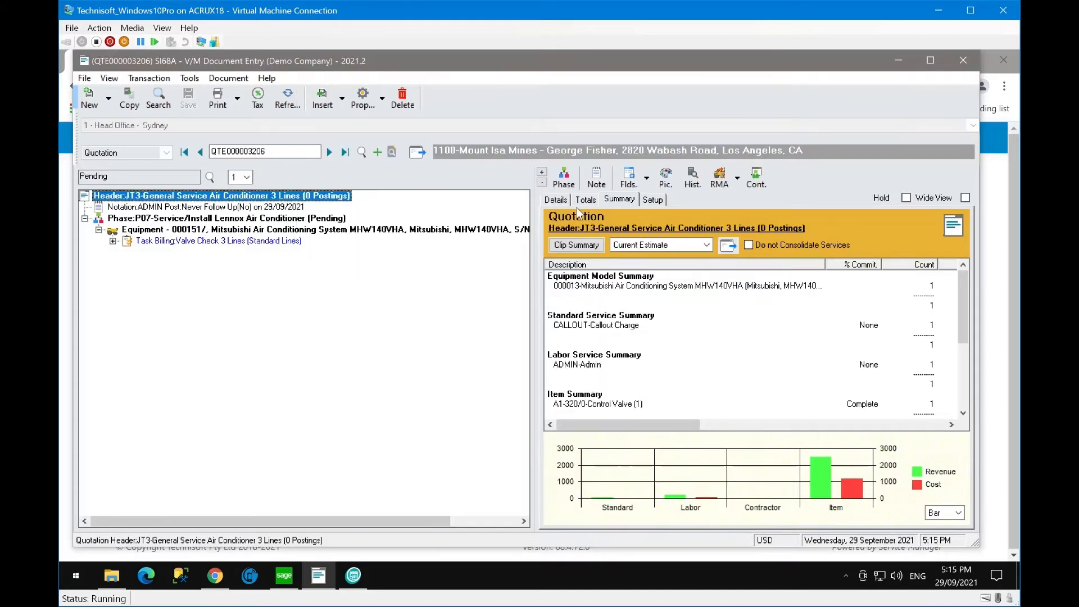
{"action": "left_click", "coordinate": [555, 199]}
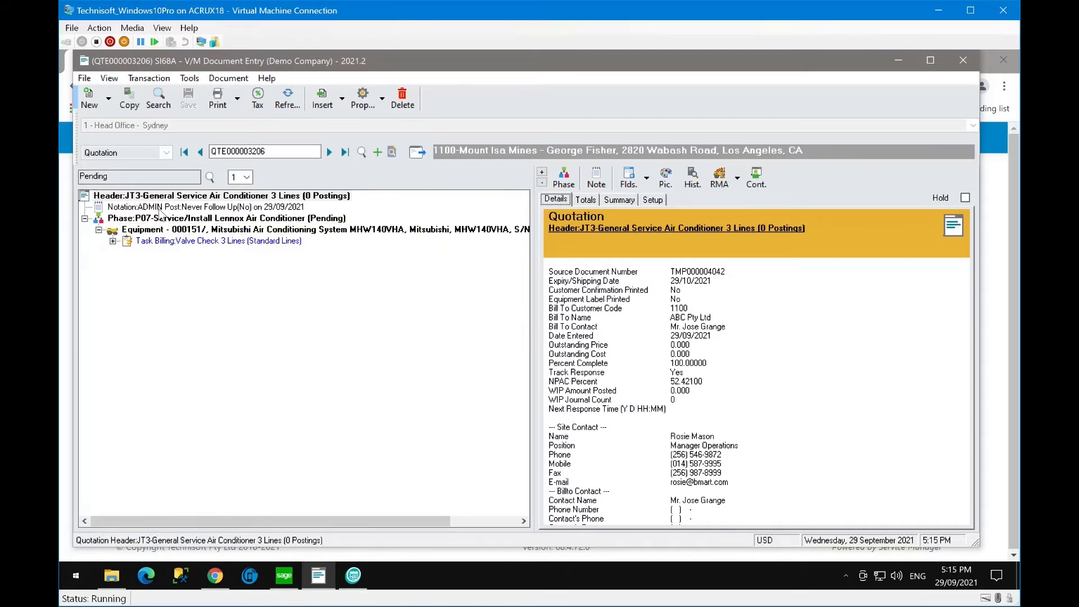
- Inspect the ADMIN portal-approval notation and expand the Valve Check task billing lines
{"action": "left_click", "coordinate": [157, 210]}
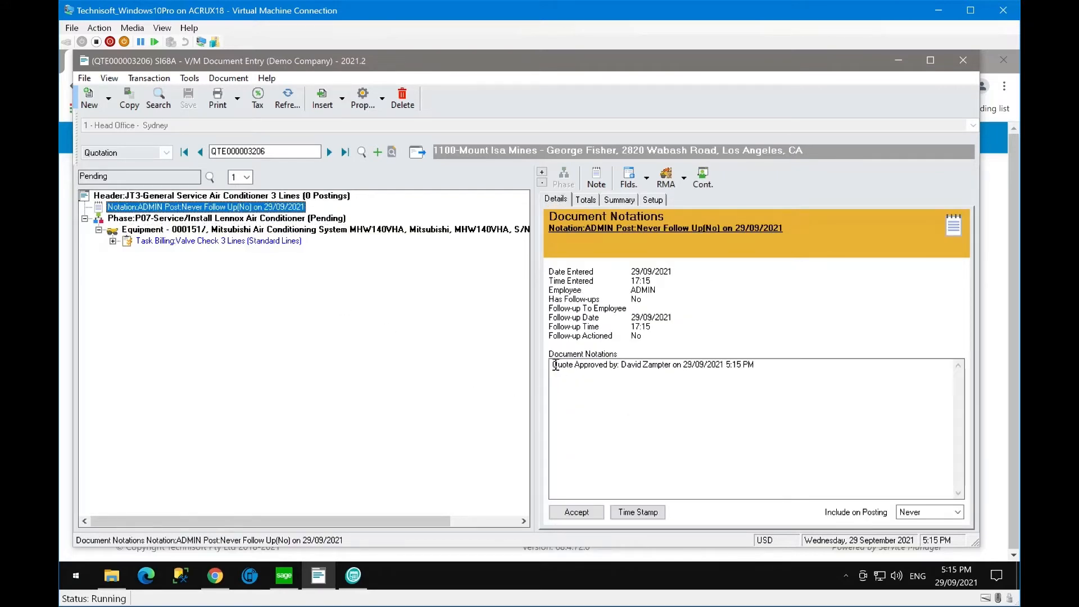
{"action": "left_click_drag", "start_coordinate": [556, 364], "coordinate": [775, 366]}
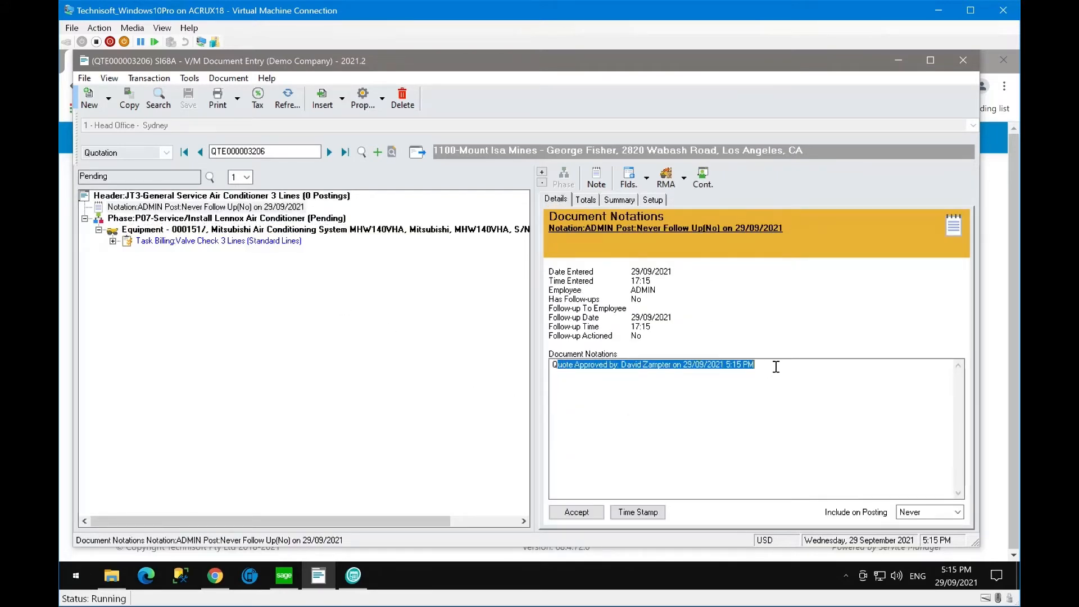
{"action": "left_click", "coordinate": [723, 405]}
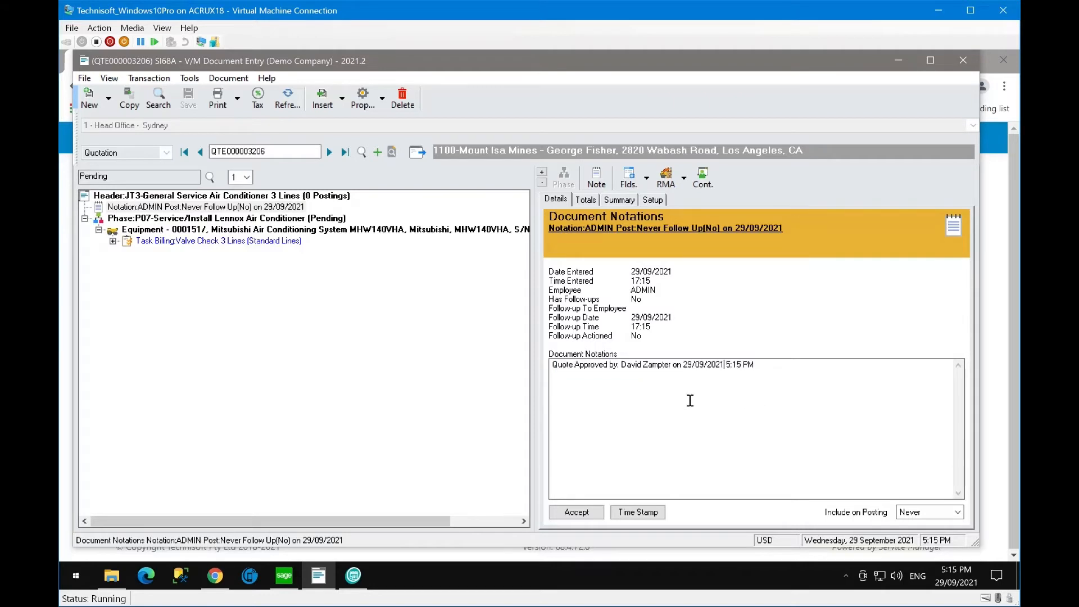
{"action": "left_click", "coordinate": [140, 207]}
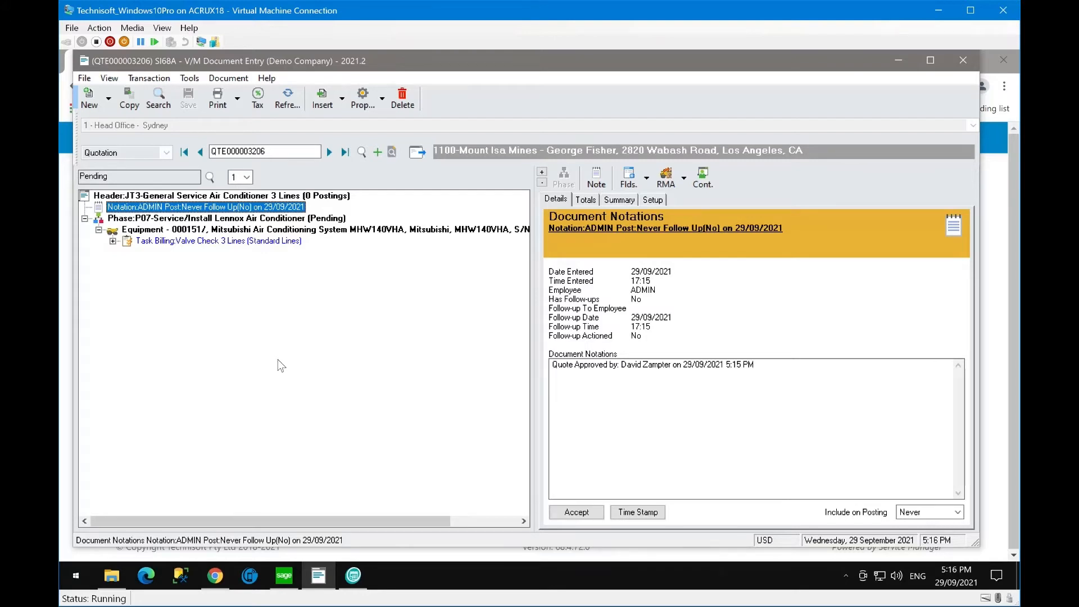
{"action": "left_click", "coordinate": [113, 241]}
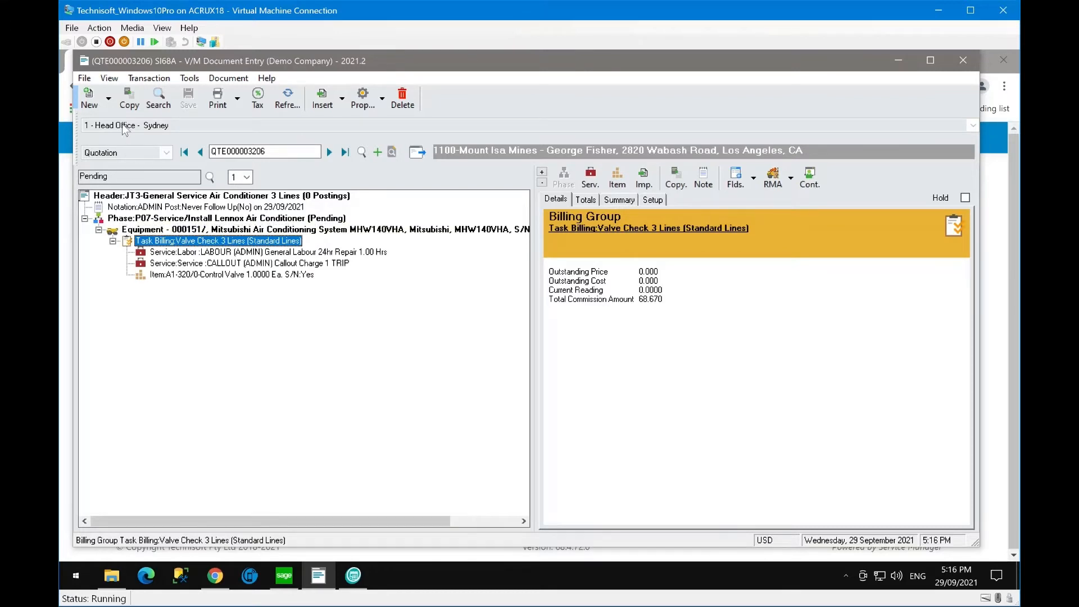
- Create job JOBSC1001472 from QTE000003206 with No Cover and Assign Me to Job ticked
{"action": "left_click", "coordinate": [125, 103]}
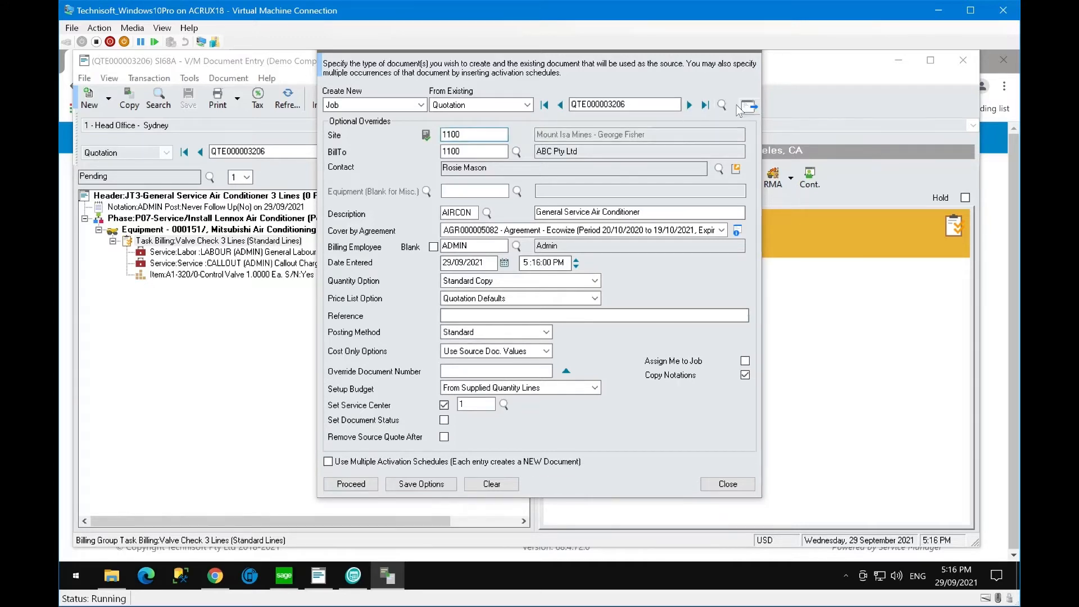
{"action": "left_click", "coordinate": [476, 234]}
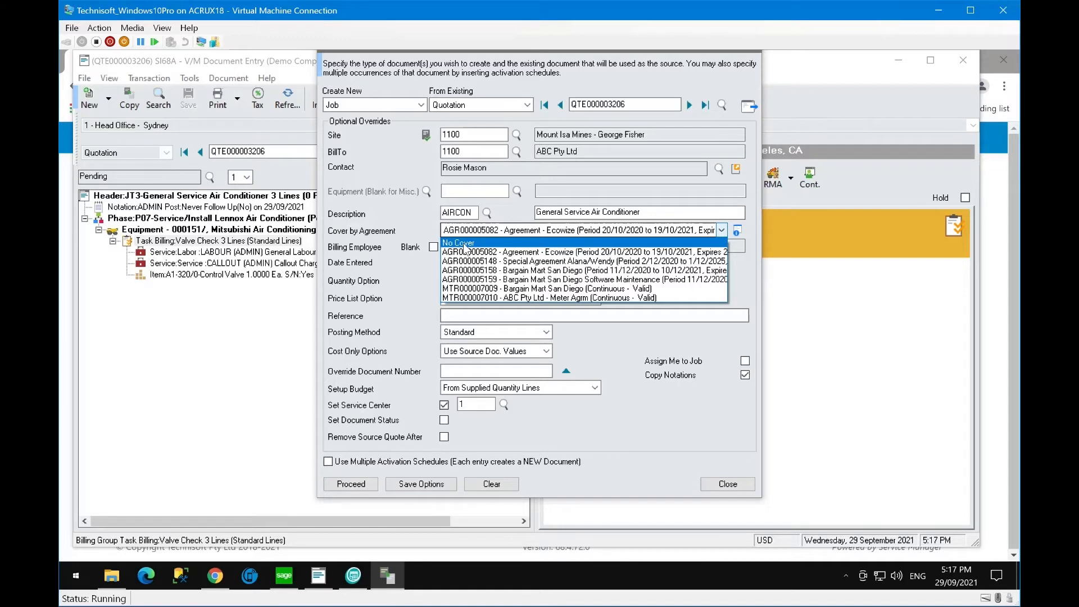
{"action": "left_click", "coordinate": [464, 244]}
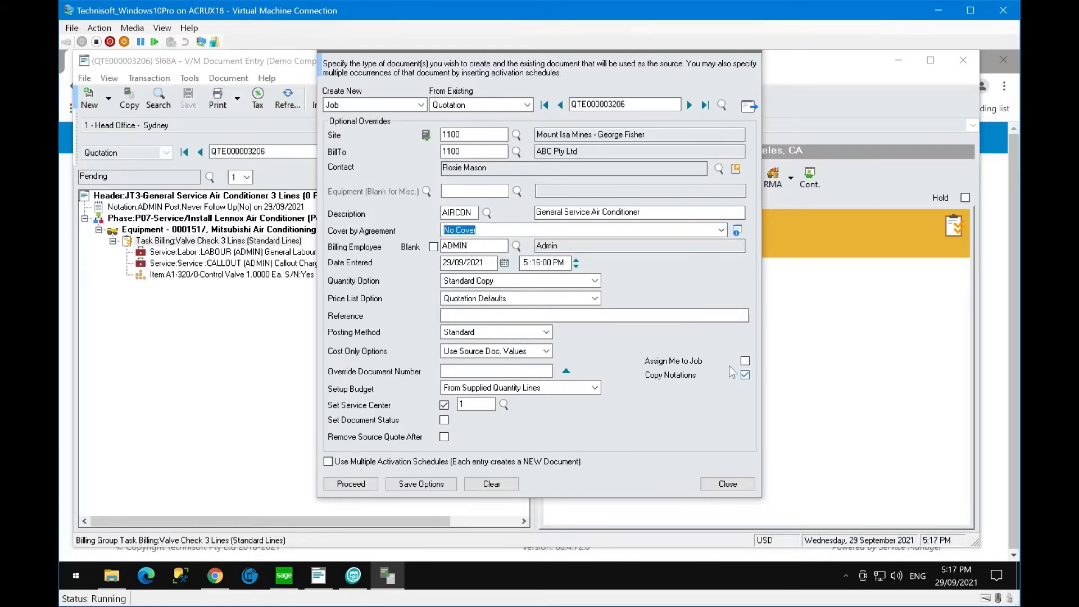
{"action": "left_click", "coordinate": [745, 361]}
{"action": "left_click", "coordinate": [352, 483]}
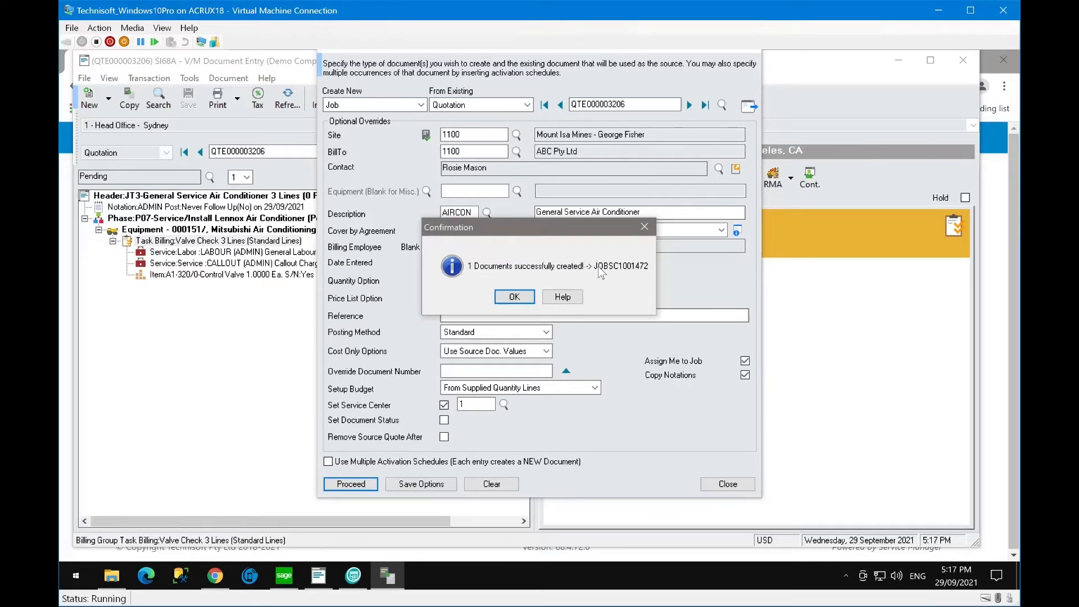
{"action": "left_click", "coordinate": [508, 296]}
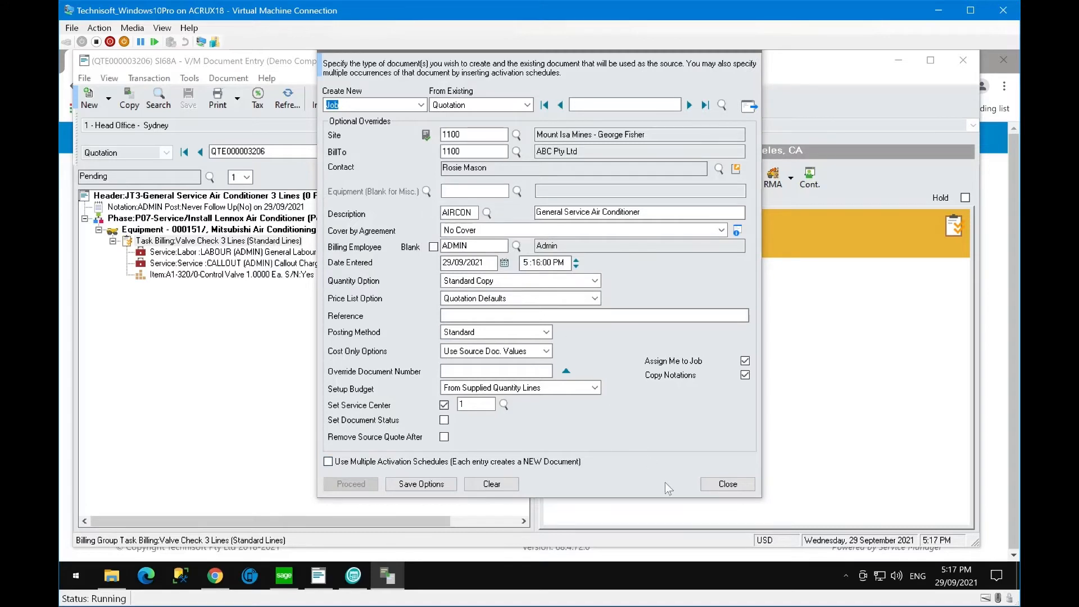
- Close the Create Document window and acknowledge JOBSC1001472's 0:59 response-due notice
{"action": "left_click", "coordinate": [724, 489]}
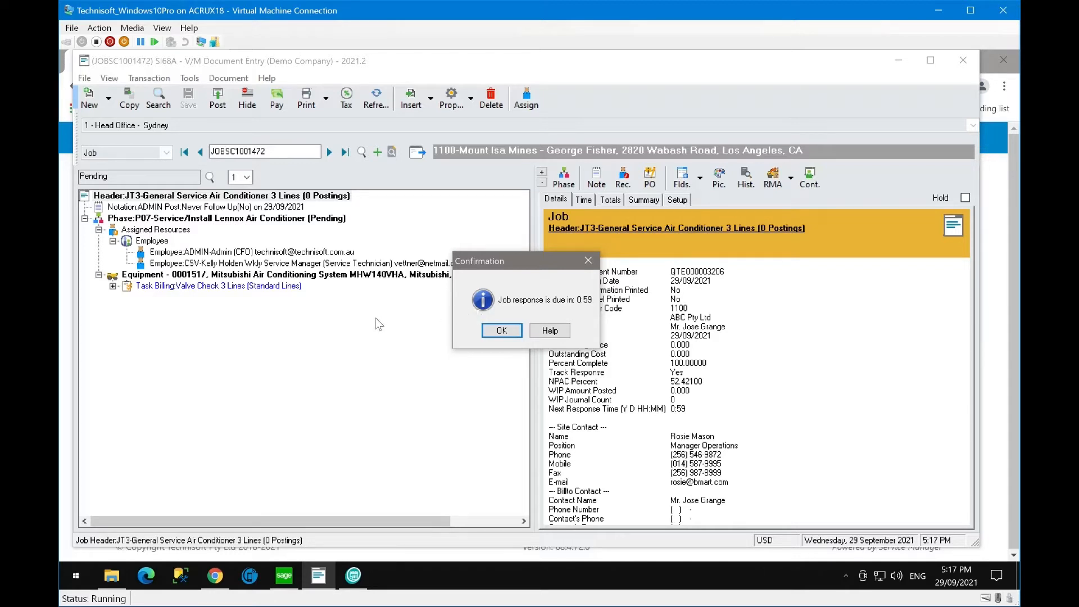
{"action": "left_click", "coordinate": [501, 332]}
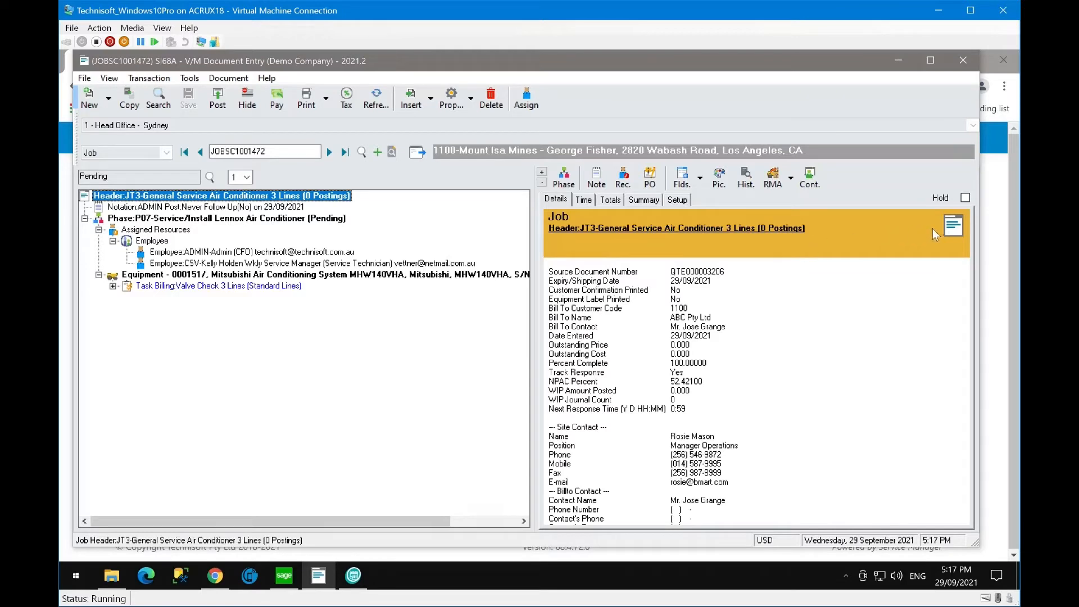
- Find job JOBSC1001472 on the last page of the portal's Jobs list and open it
{"action": "left_click", "coordinate": [993, 239]}
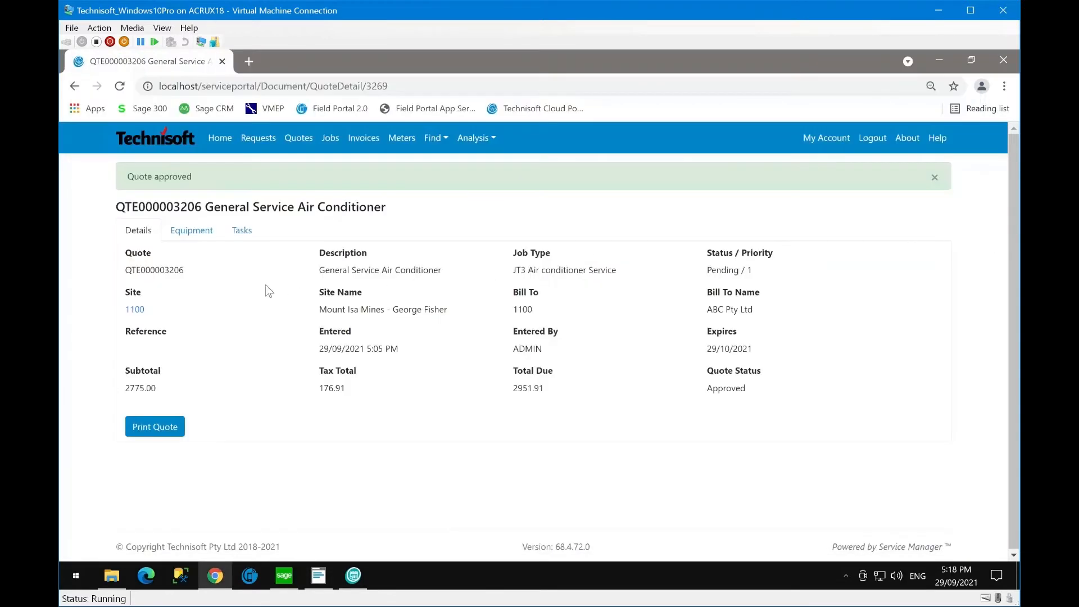
{"action": "left_click", "coordinate": [327, 136]}
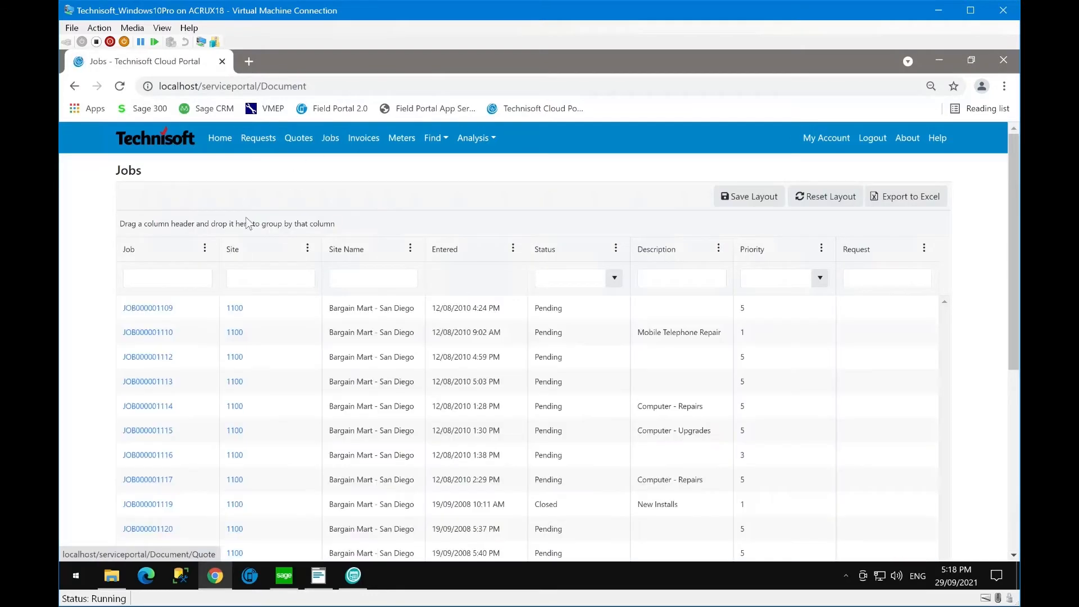
{"action": "scroll", "coordinate": [357, 275], "scroll_direction": "down", "scroll_amount": 5}
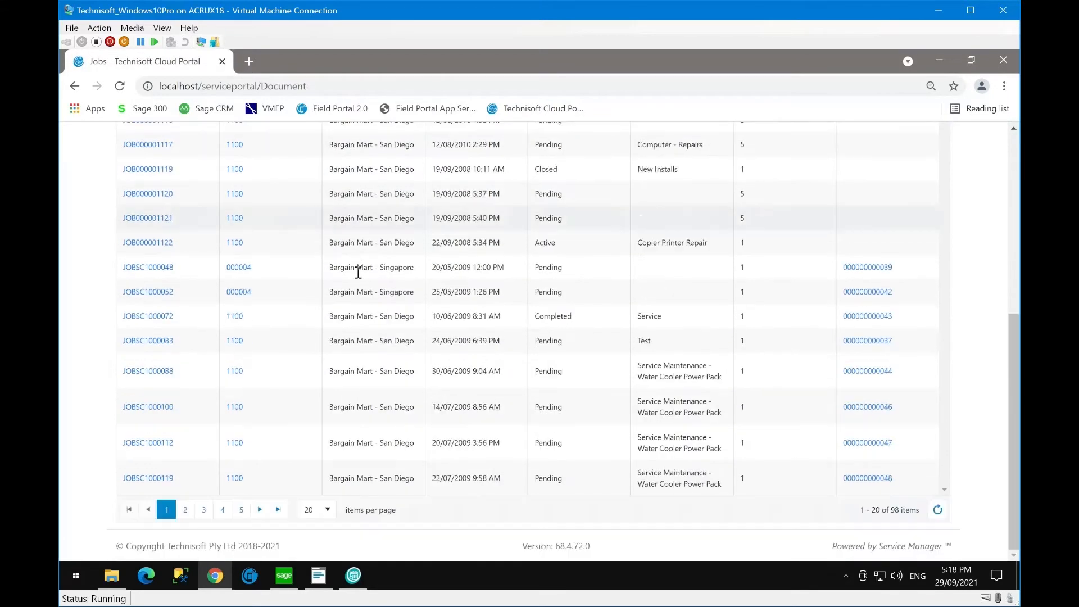
{"action": "left_click", "coordinate": [278, 509]}
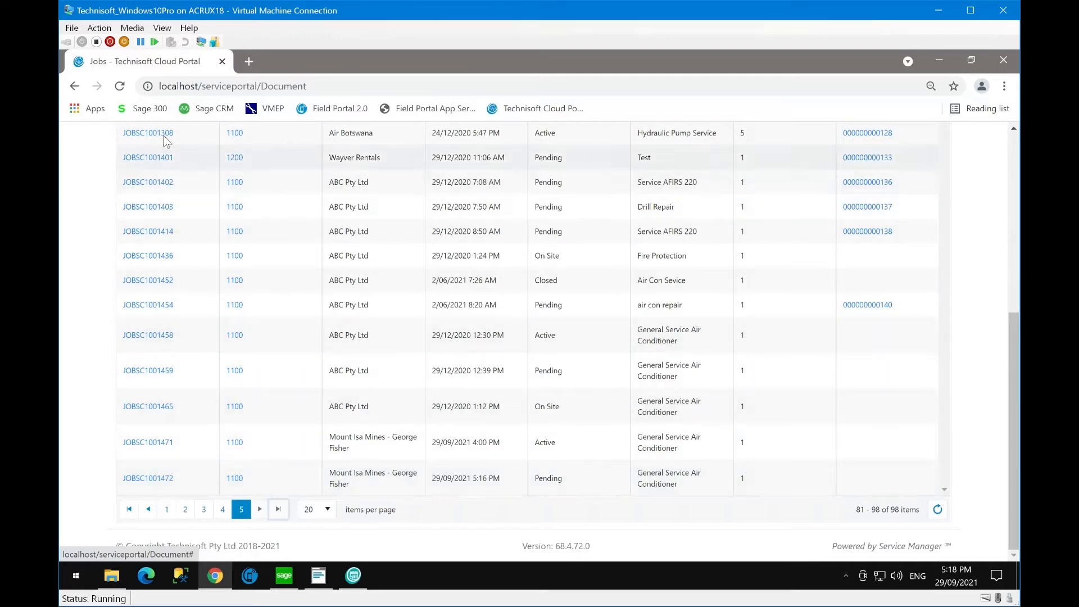
{"action": "left_click", "coordinate": [158, 478]}
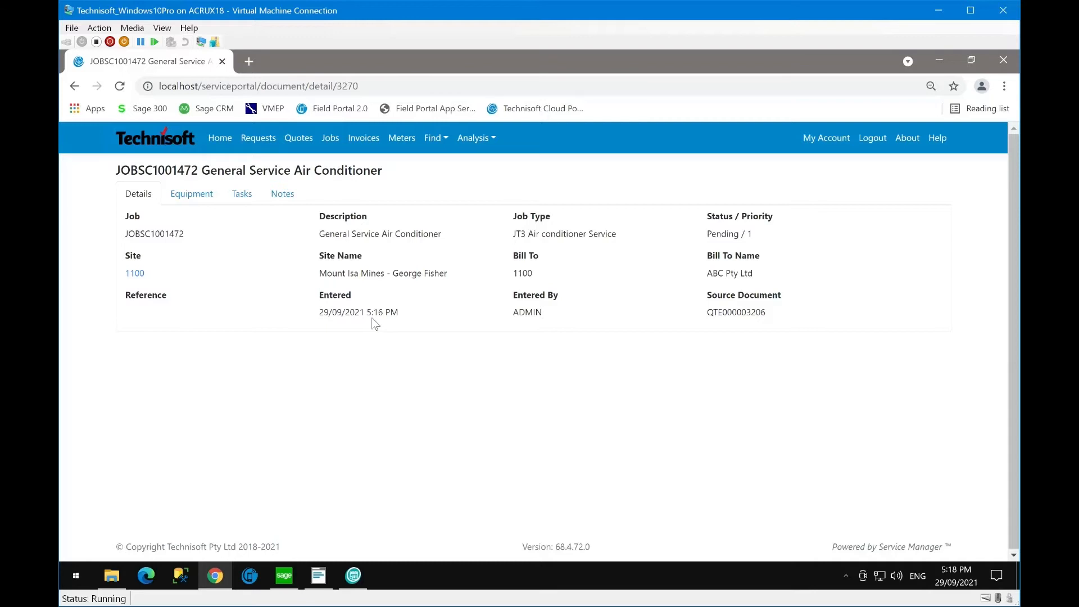
- Inspect the job's equipment, including the Mitsubishi air conditioner record DA1234
{"action": "left_click", "coordinate": [192, 199]}
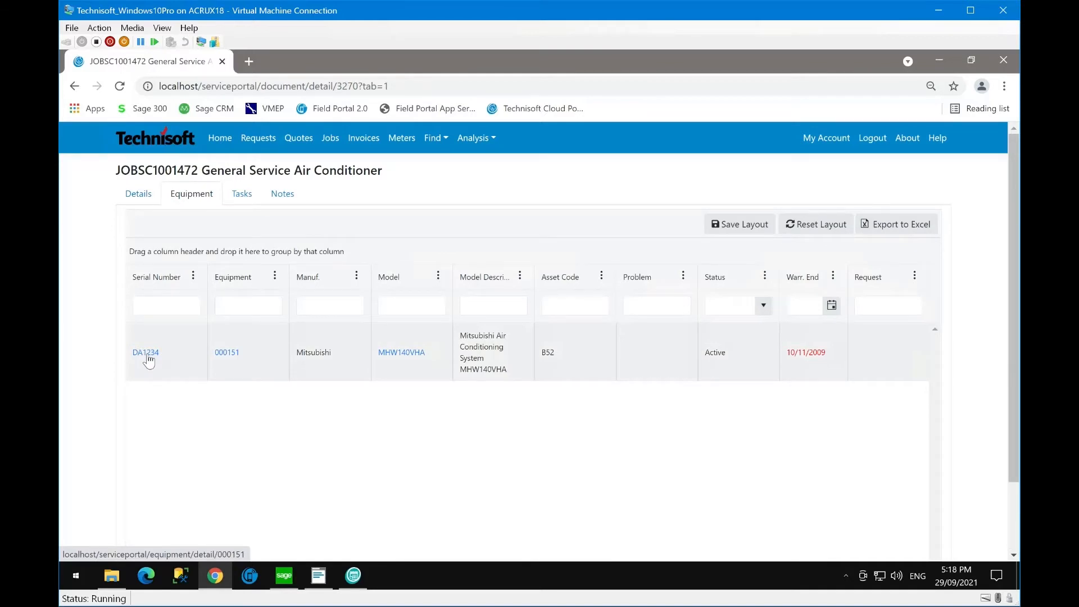
{"action": "left_click", "coordinate": [147, 356]}
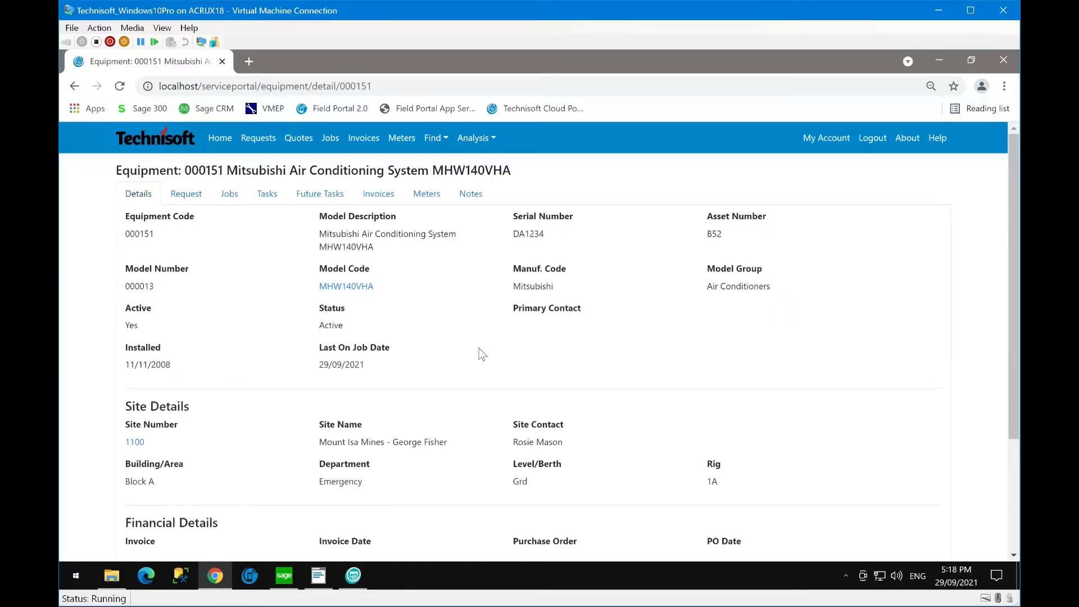
{"action": "scroll", "coordinate": [481, 354], "scroll_direction": "down", "scroll_amount": 1}
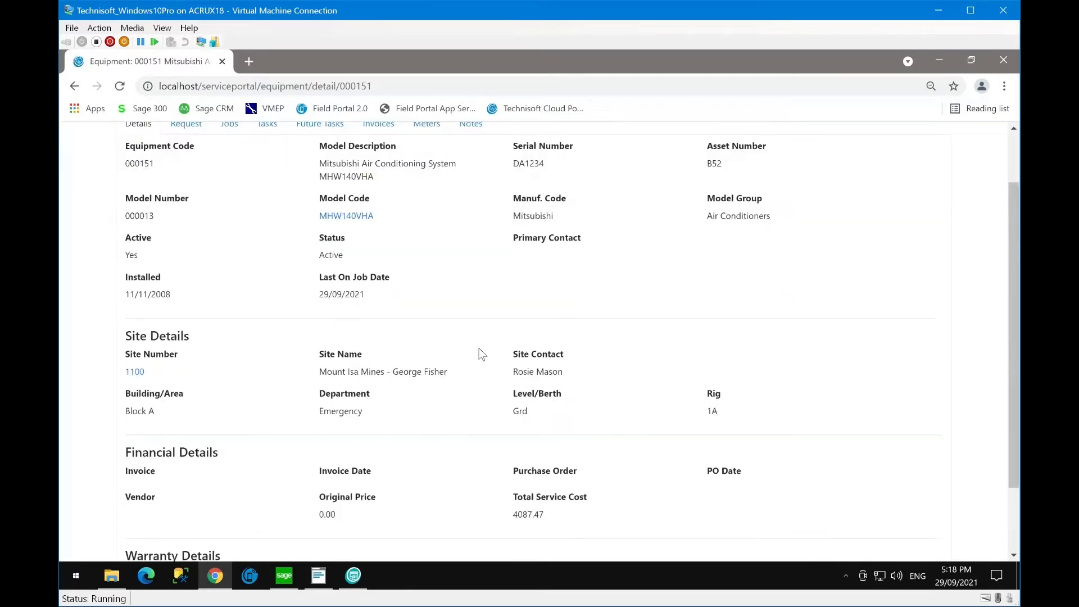
{"action": "scroll", "coordinate": [482, 354], "scroll_direction": "up", "scroll_amount": 1}
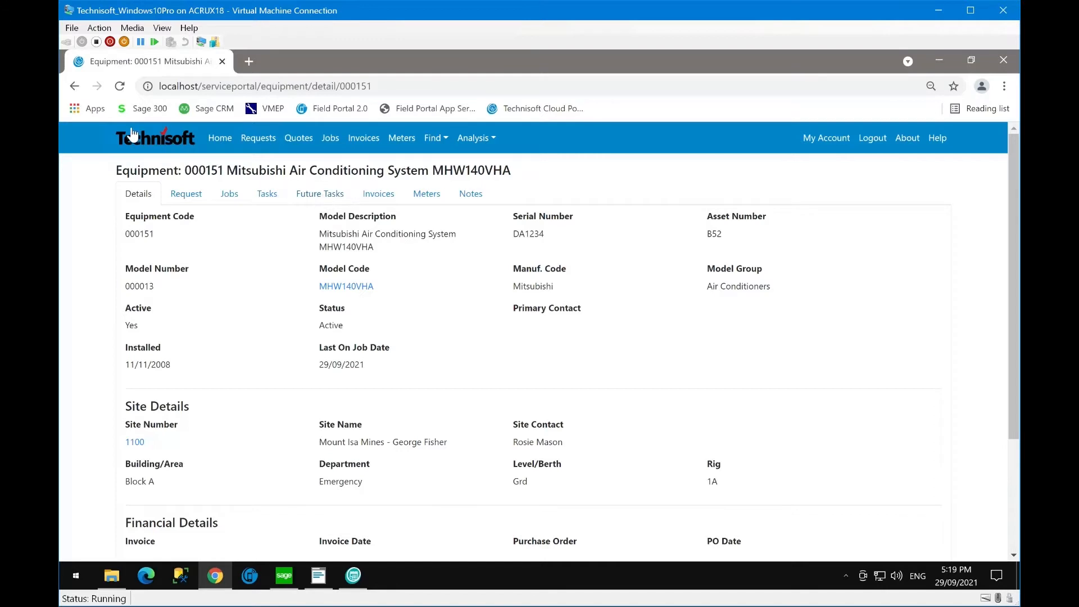
{"action": "left_click", "coordinate": [74, 86]}
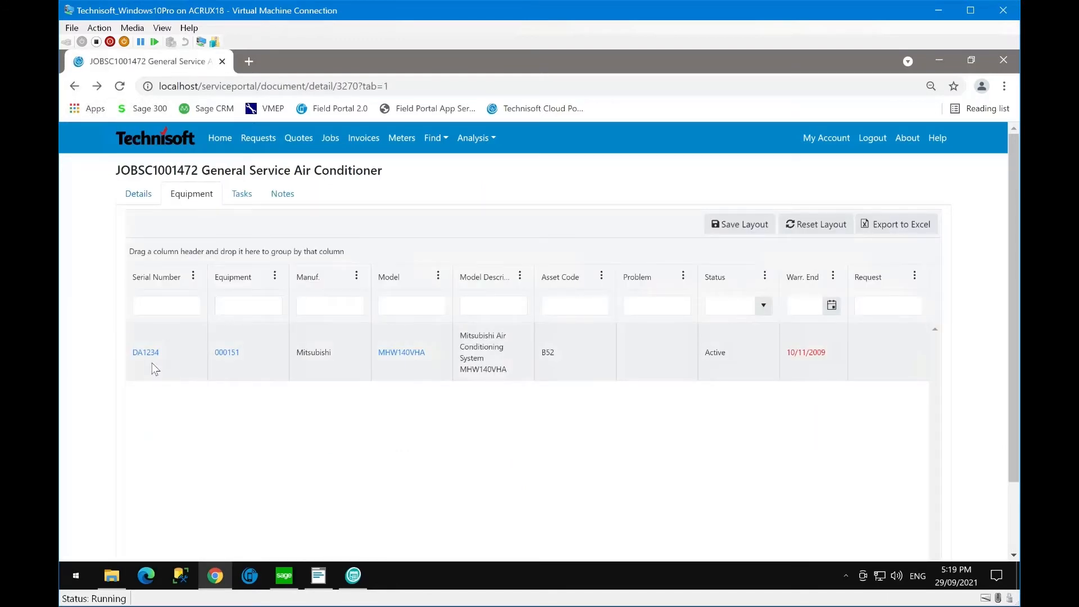
- Check the VCHECK Valve Check task and the empty notes, then go back to Sage 300
{"action": "left_click", "coordinate": [239, 203]}
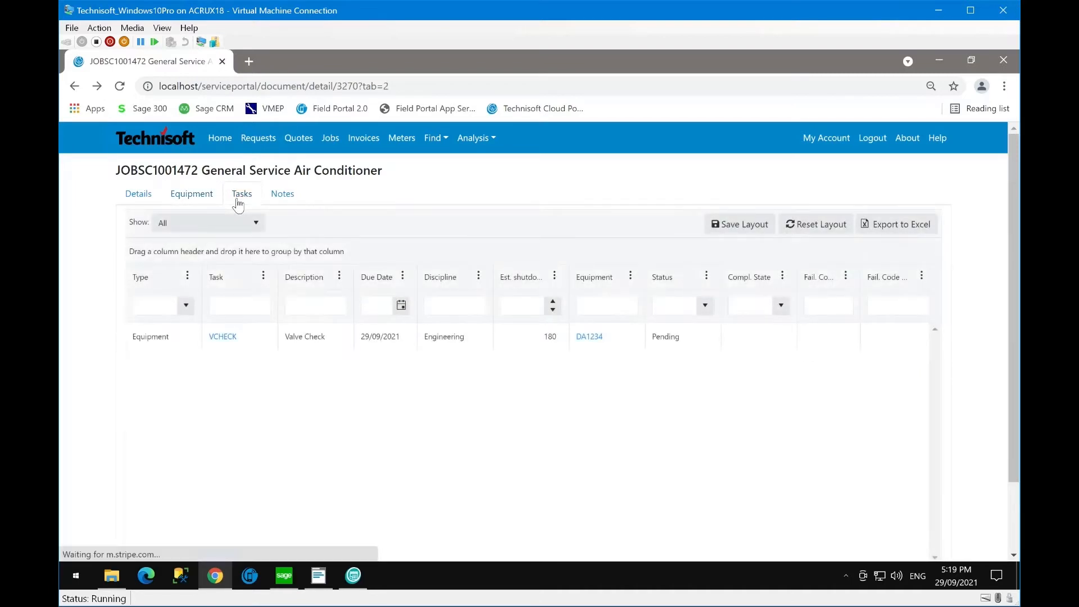
{"action": "left_click", "coordinate": [221, 339]}
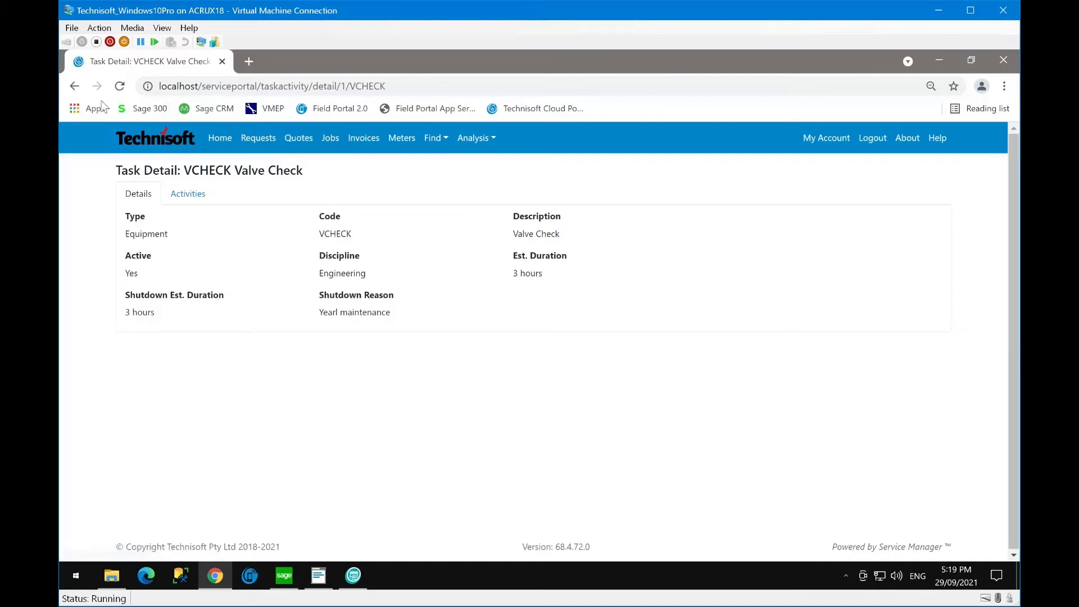
{"action": "left_click", "coordinate": [74, 85]}
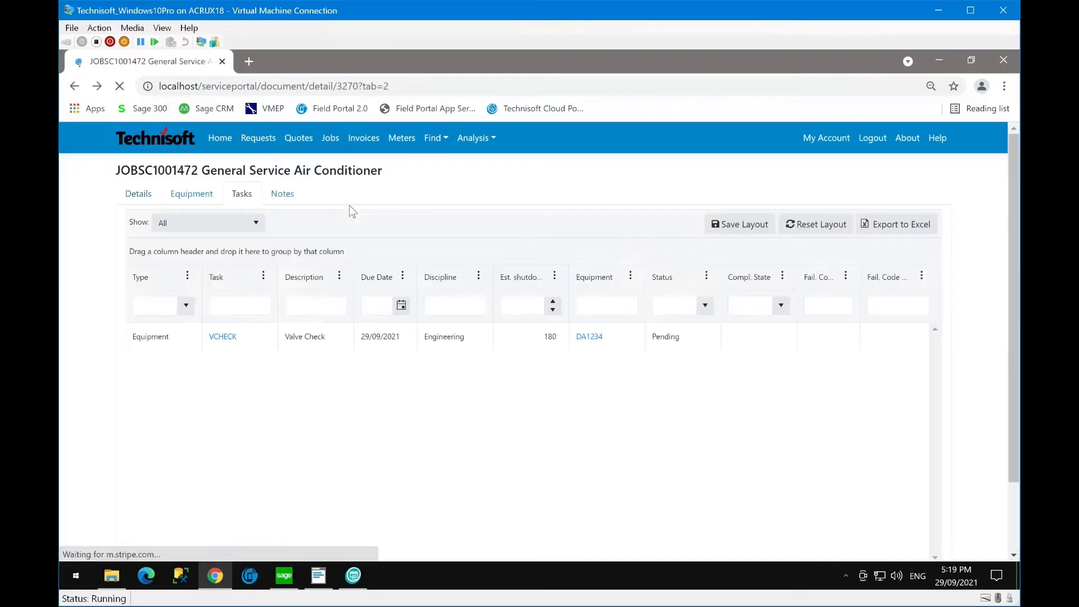
{"action": "left_click", "coordinate": [283, 197]}
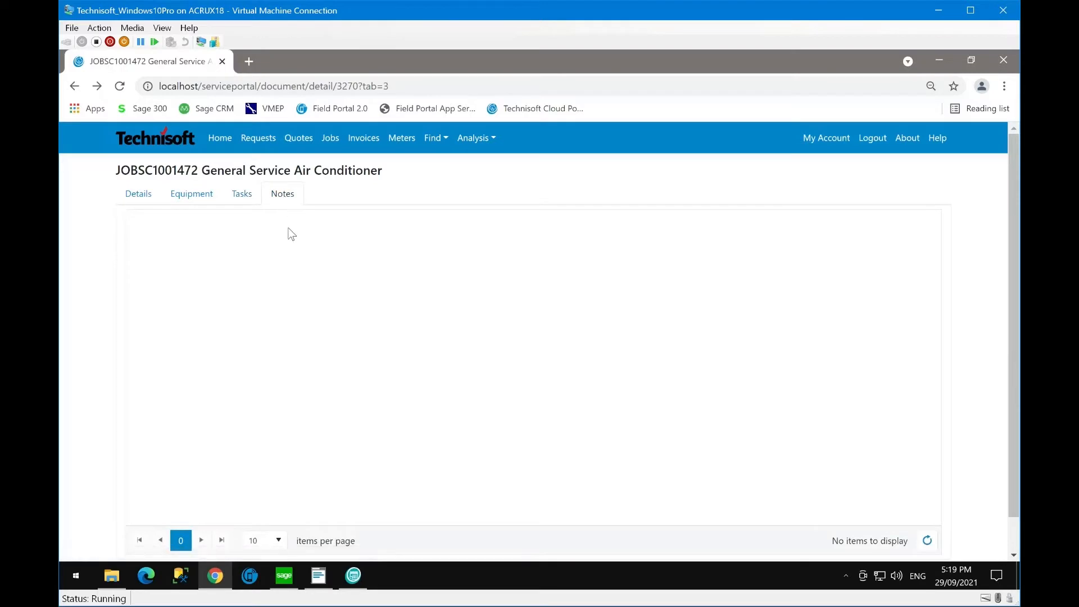
{"action": "left_click", "coordinate": [138, 198]}
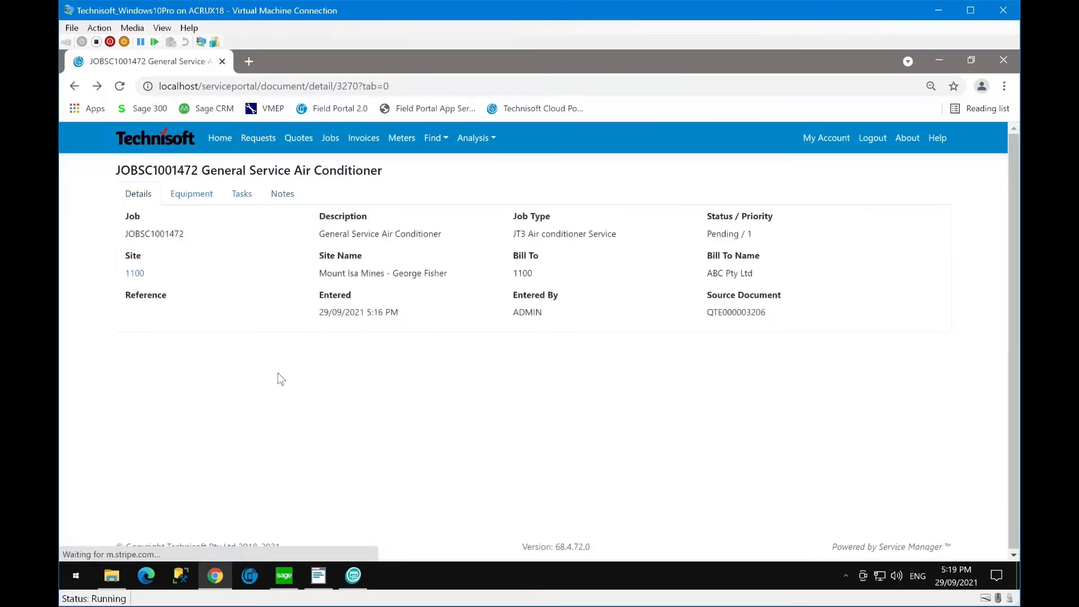
{"action": "left_click", "coordinate": [315, 582]}
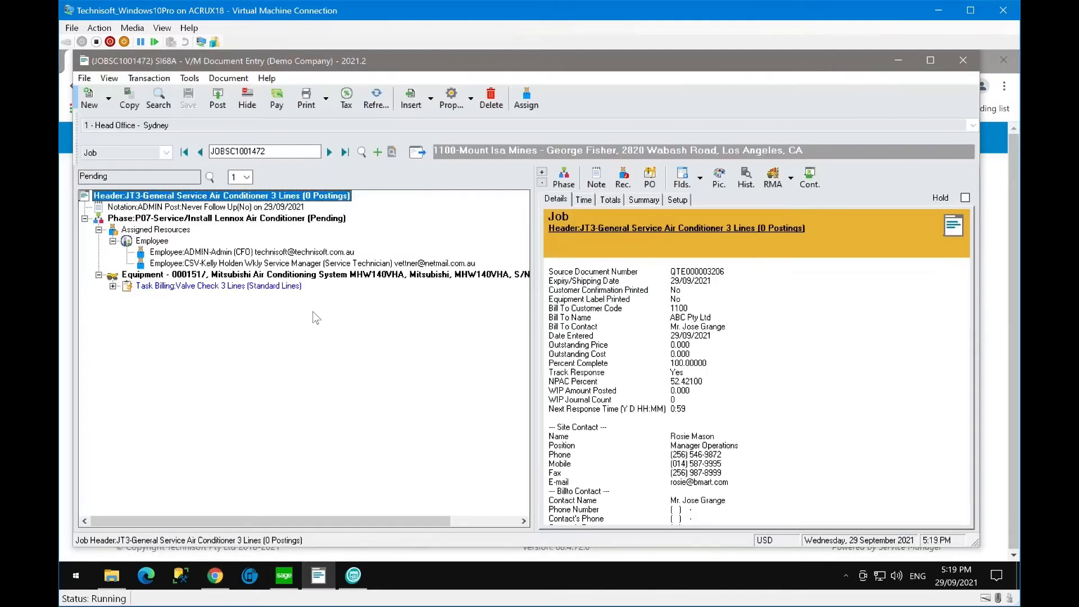
- Set the quote-approval notation to Public, save JOBSC1001472, and return to the portal
{"action": "left_click", "coordinate": [159, 209]}
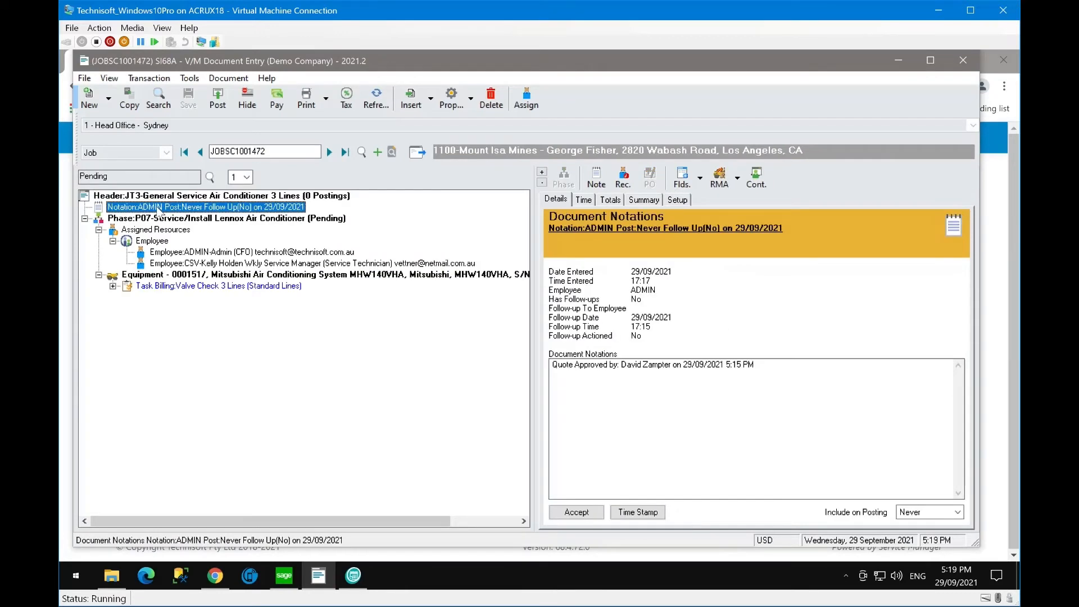
{"action": "double_click", "coordinate": [160, 209]}
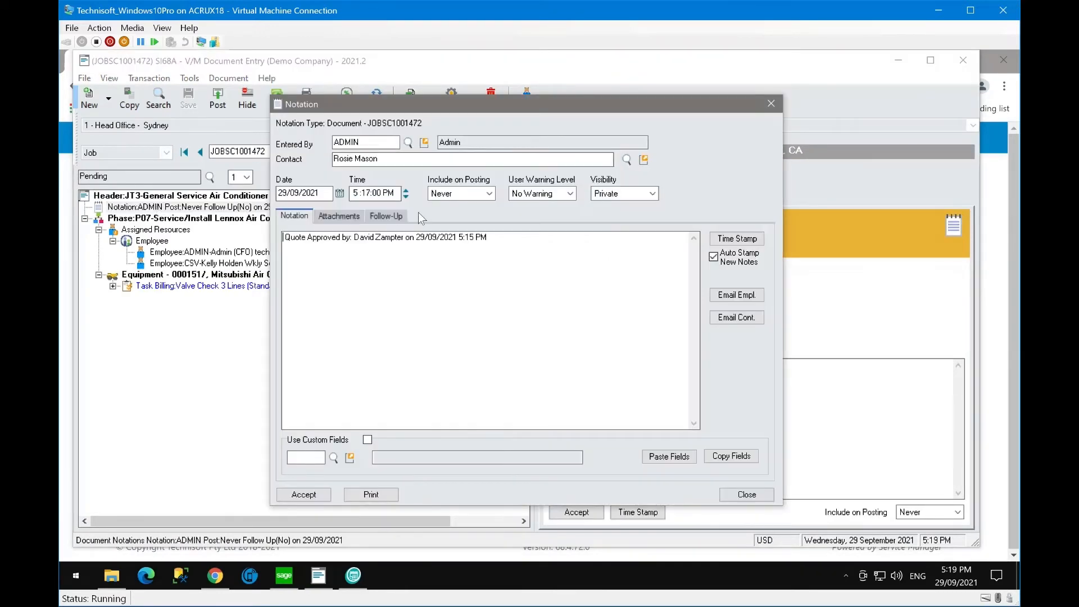
{"action": "left_click", "coordinate": [652, 193]}
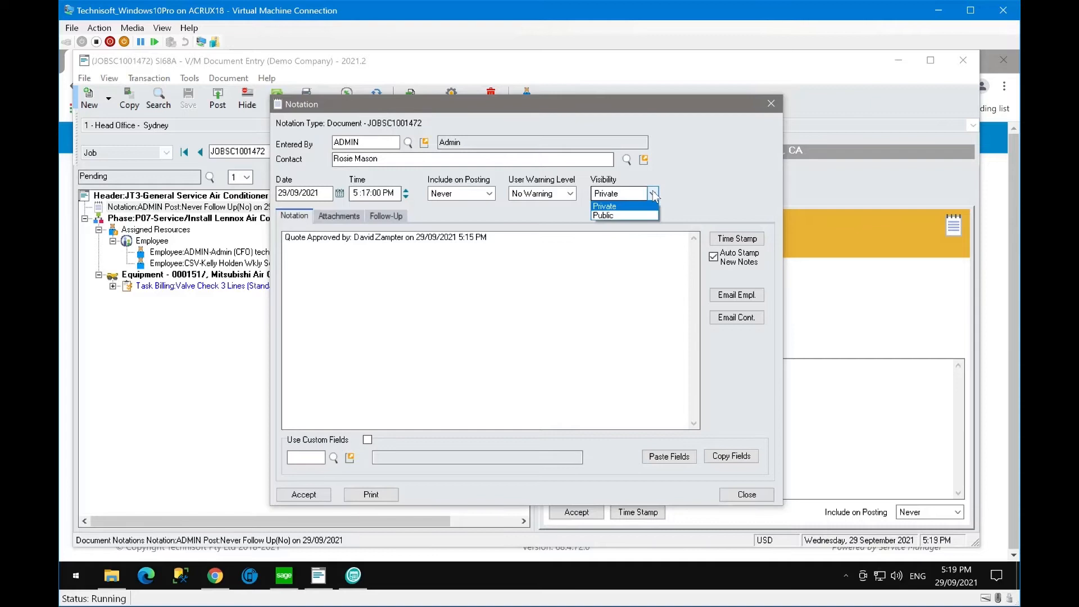
{"action": "left_click", "coordinate": [632, 215]}
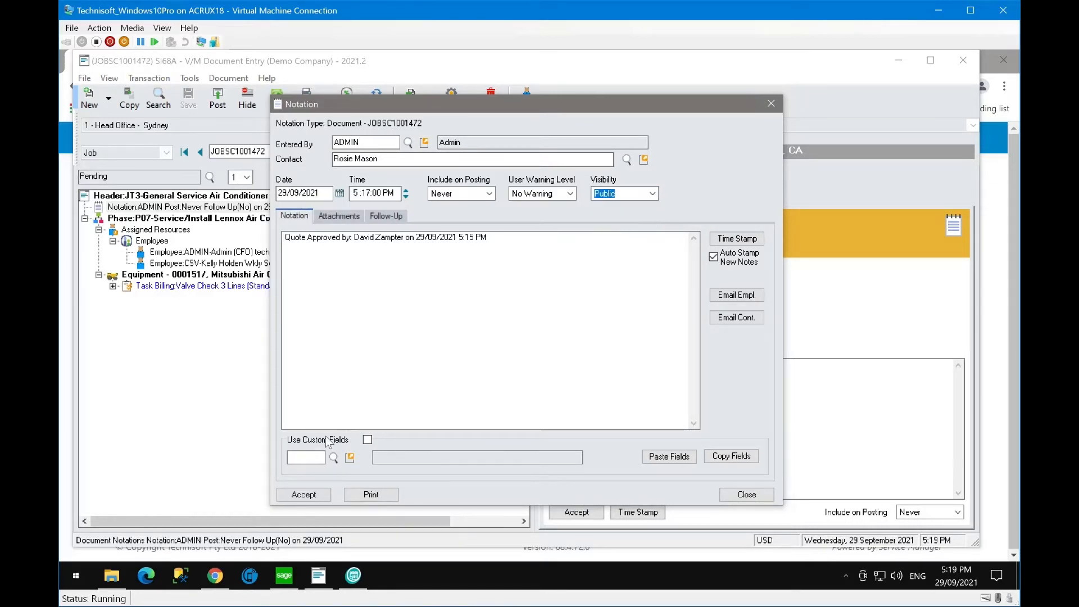
{"action": "left_click", "coordinate": [307, 493]}
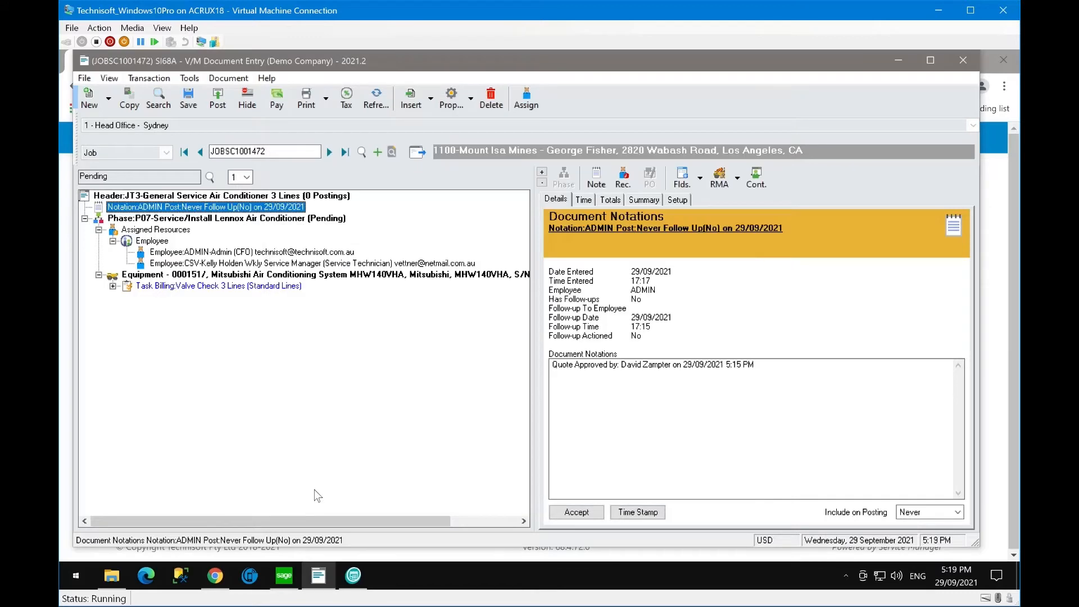
{"action": "left_click", "coordinate": [188, 97]}
{"action": "key", "text": "alt+Tab"}
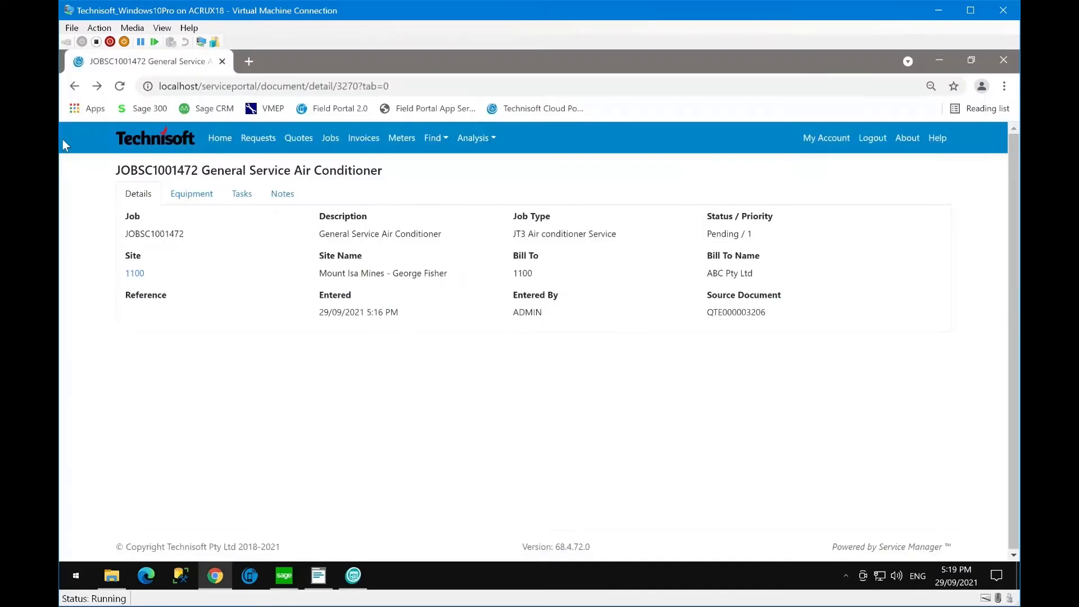
- Refresh JOBSC1001472's Notes tab to show the quote approval note, then return to Details
{"action": "left_click", "coordinate": [284, 194]}
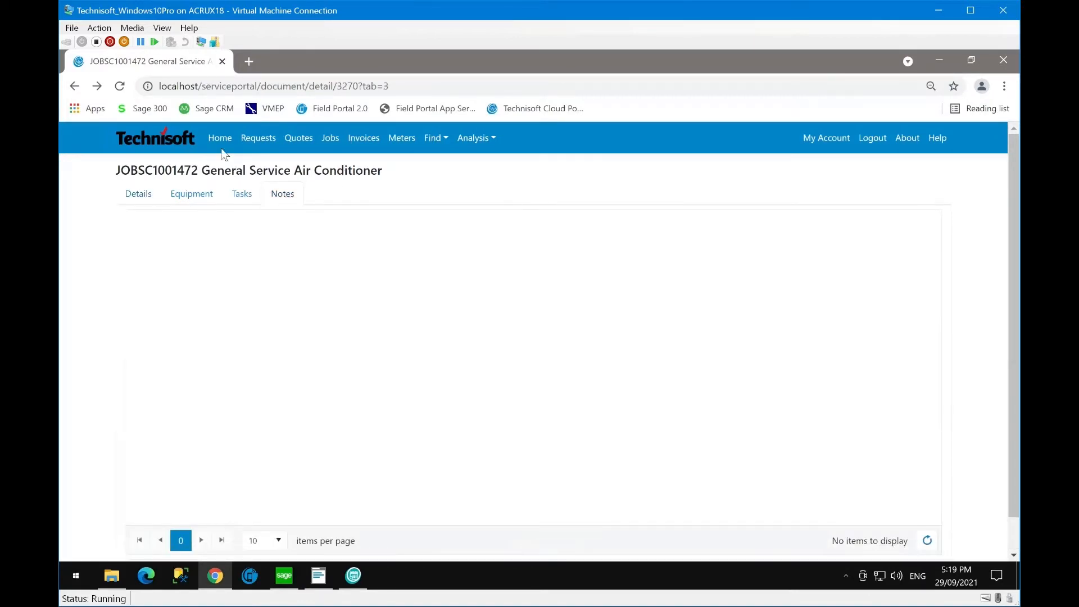
{"action": "left_click", "coordinate": [121, 87]}
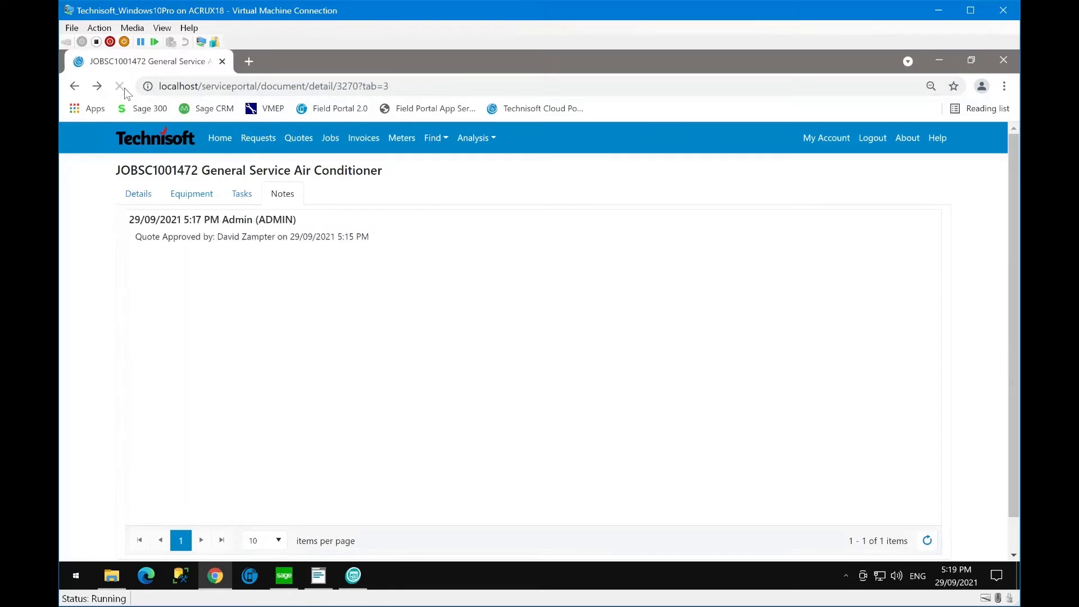
{"action": "left_click_drag", "start_coordinate": [133, 243], "coordinate": [382, 253]}
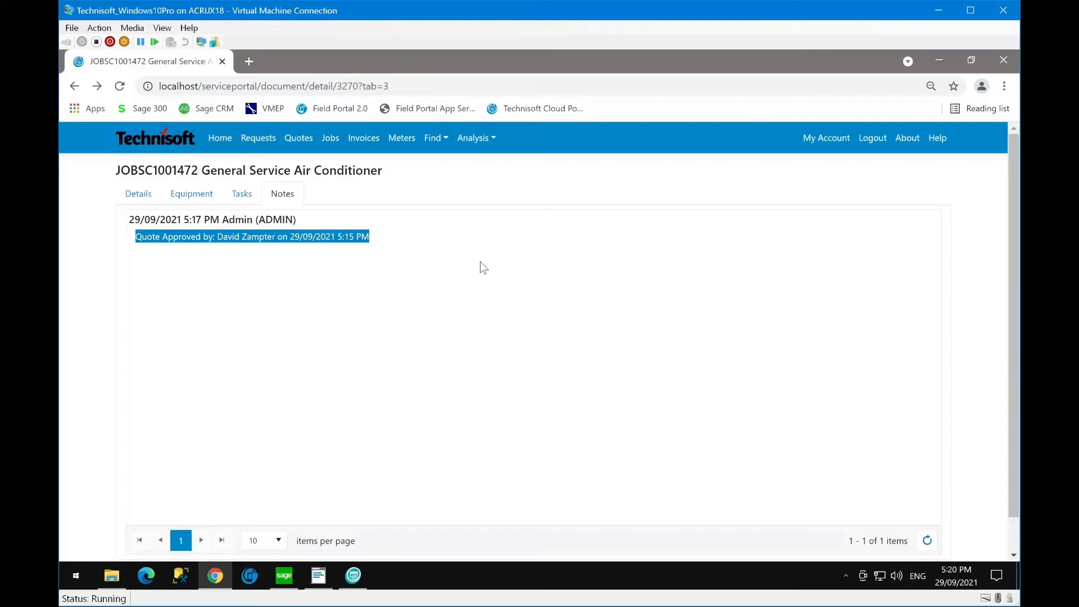
{"action": "left_click", "coordinate": [140, 198]}
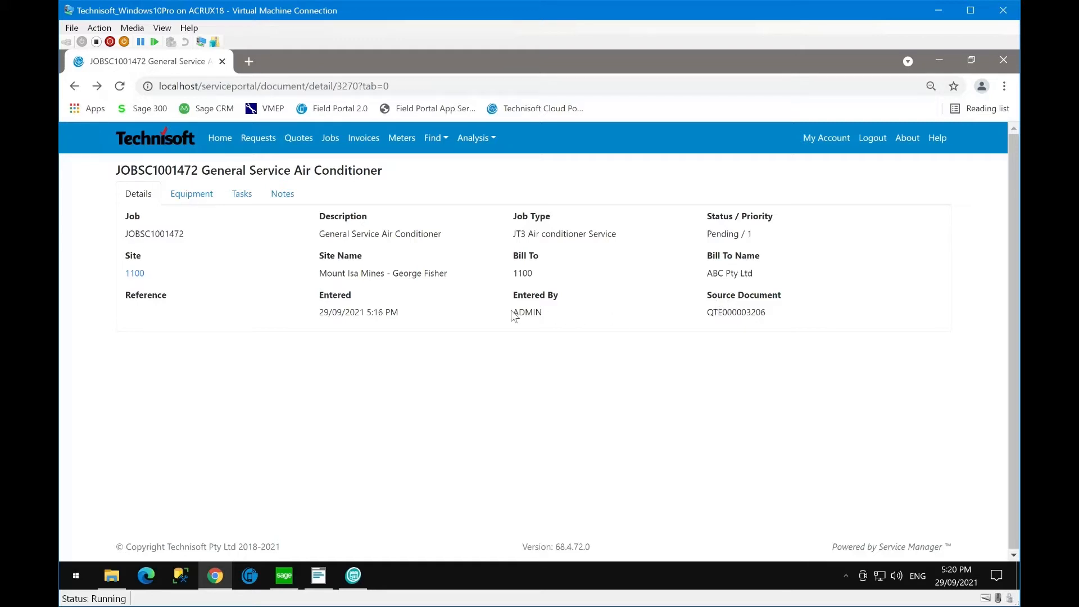
- Check that job JOBSC1001472 was entered by ADMIN, log out of the Cloud Portal and minimize the browser
{"action": "left_click_drag", "start_coordinate": [512, 312], "coordinate": [579, 321]}
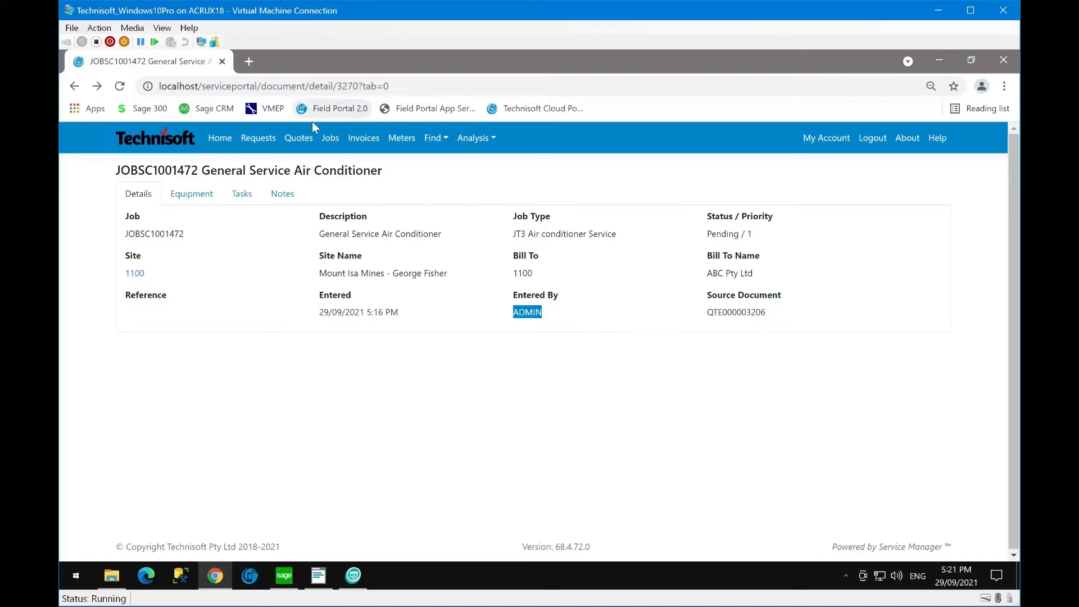
{"action": "left_click", "coordinate": [876, 143]}
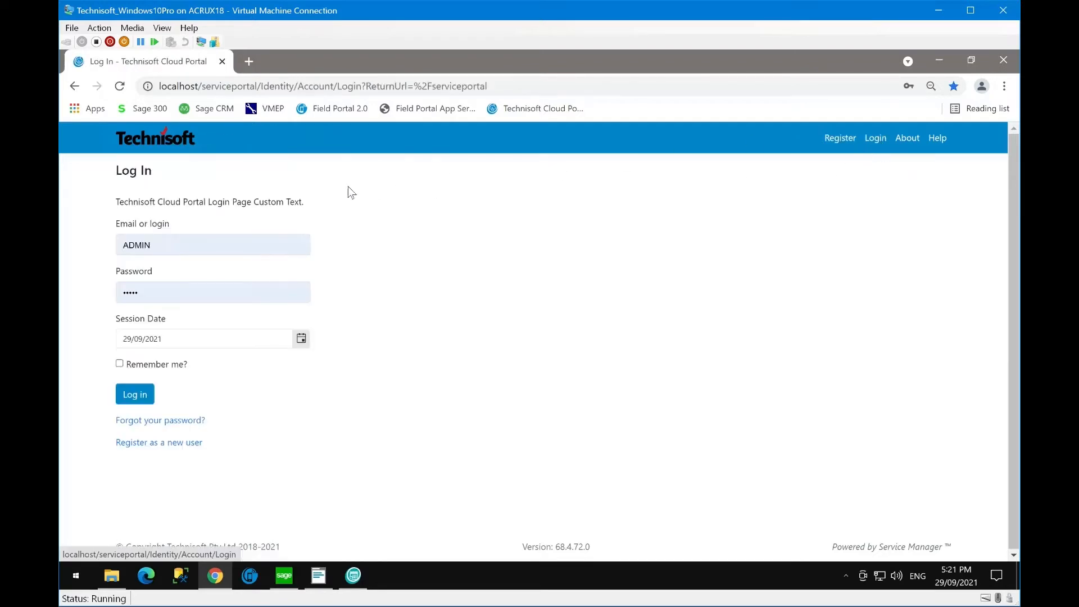
{"action": "left_click", "coordinate": [936, 61]}
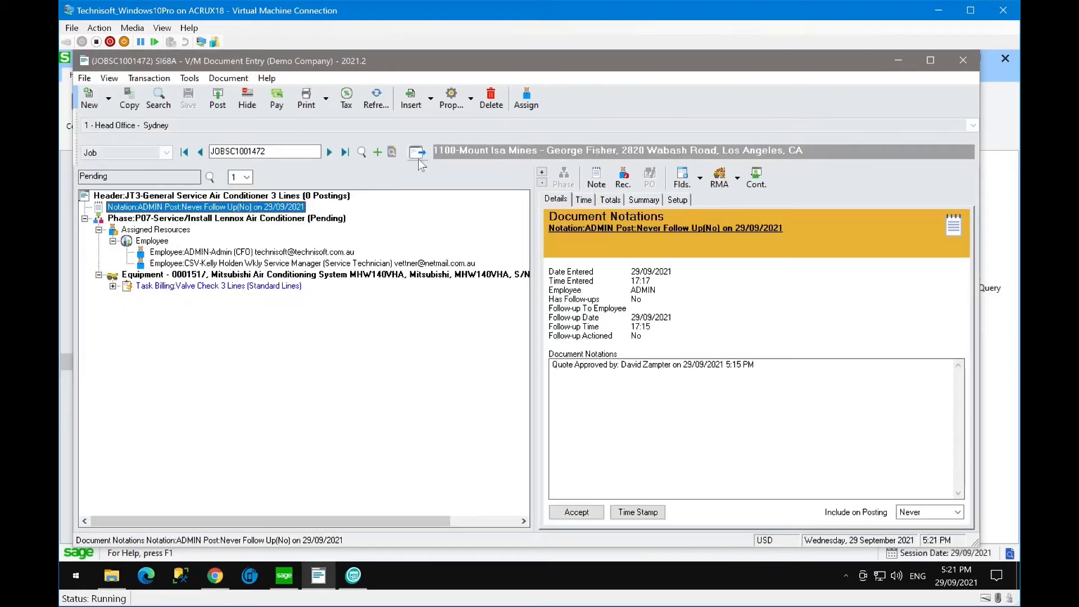
- Reset V/M Document Entry to a blank document, minimize it, and launch Adv. Scheduling from V/M Management
{"action": "left_click", "coordinate": [378, 152]}
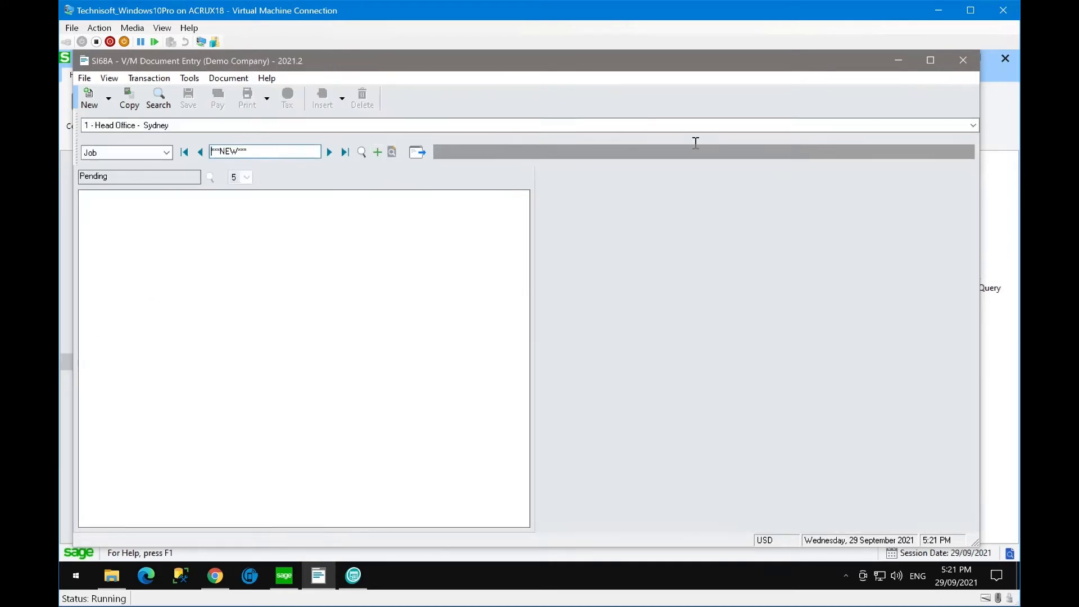
{"action": "left_click", "coordinate": [901, 63]}
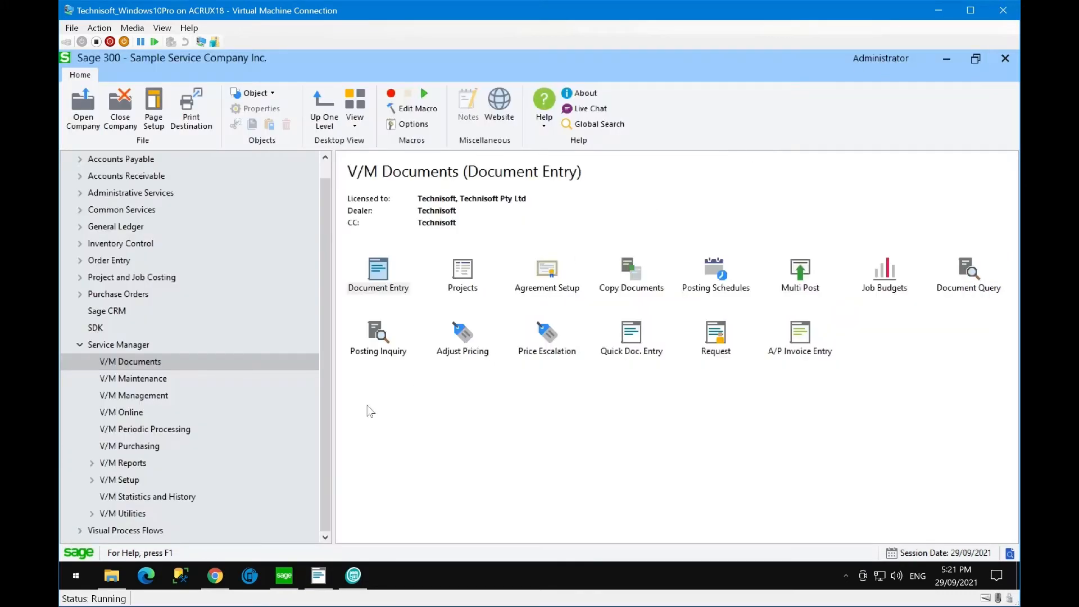
{"action": "left_click", "coordinate": [144, 379]}
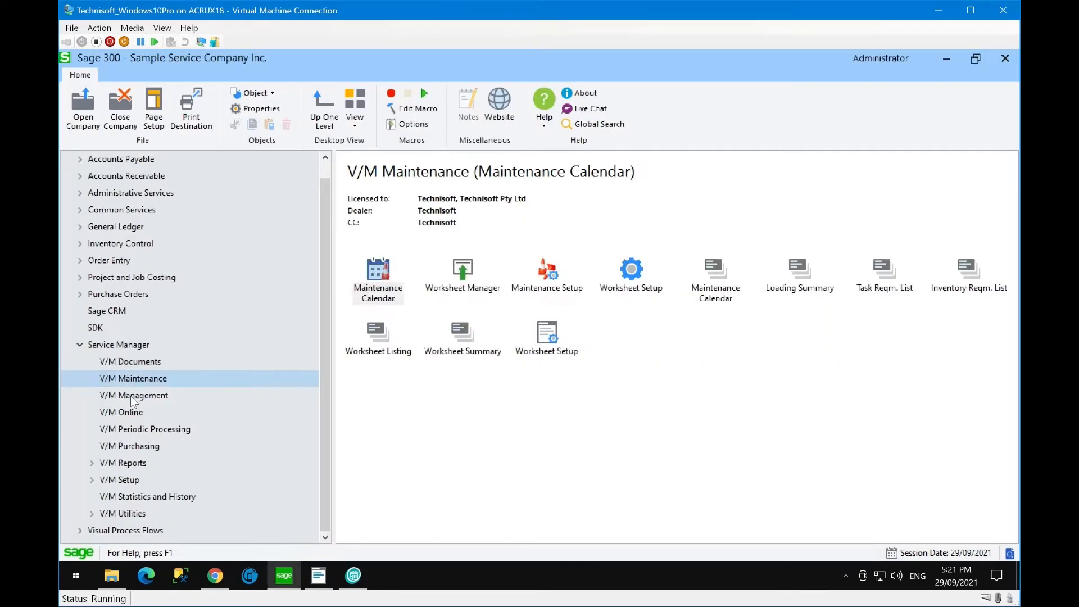
{"action": "left_click", "coordinate": [135, 395]}
{"action": "left_click", "coordinate": [377, 274]}
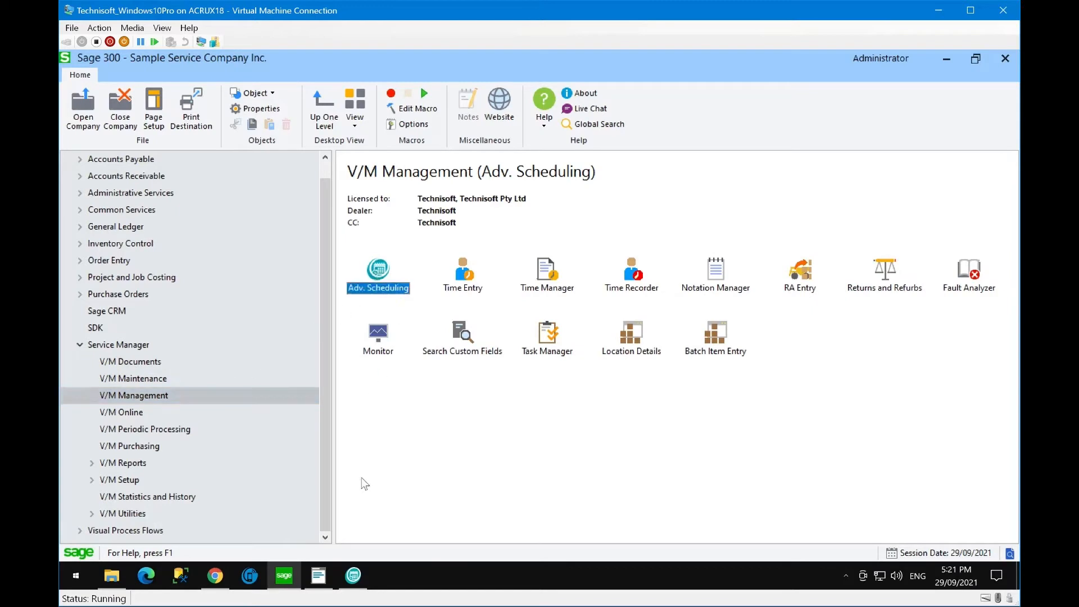
{"action": "left_click", "coordinate": [319, 575]}
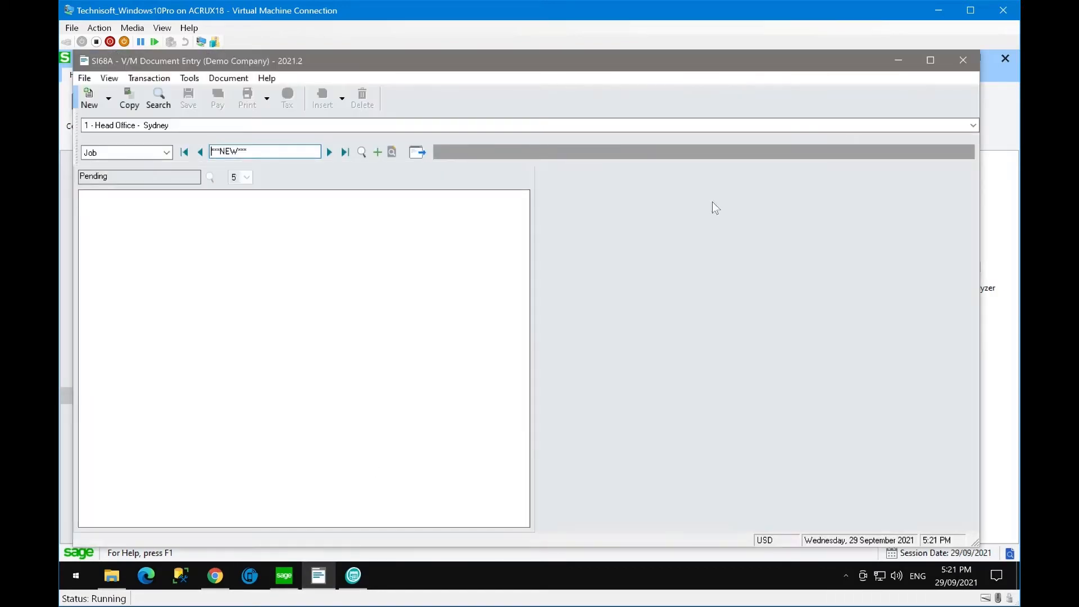
{"action": "left_click", "coordinate": [898, 62]}
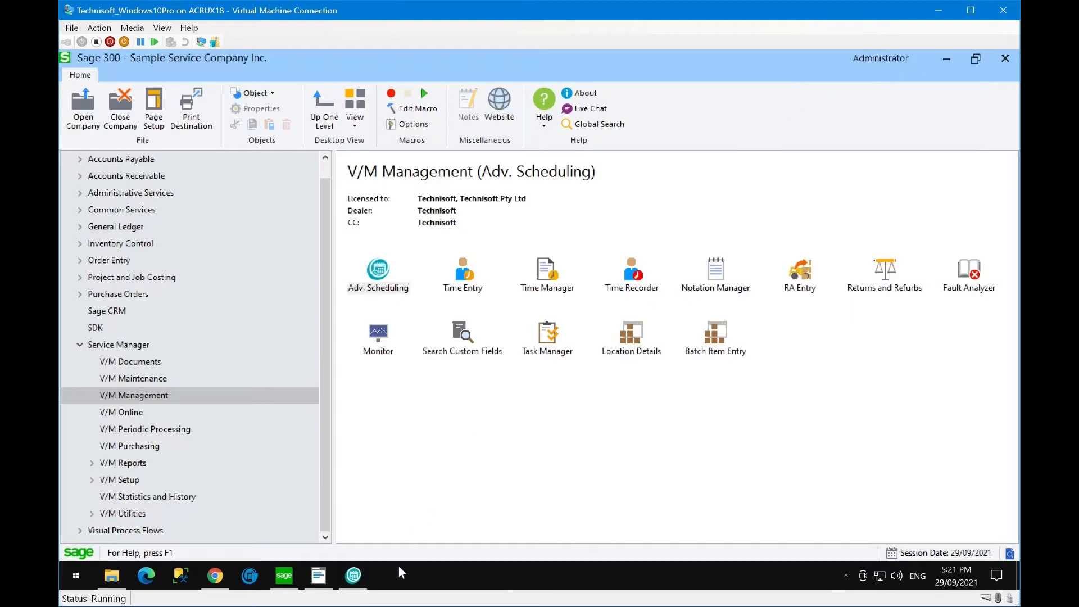
- Show the 29 September 2021 Advanced Scheduling day with the navigation panel expanded, and check Admin's options
{"action": "left_click", "coordinate": [355, 578]}
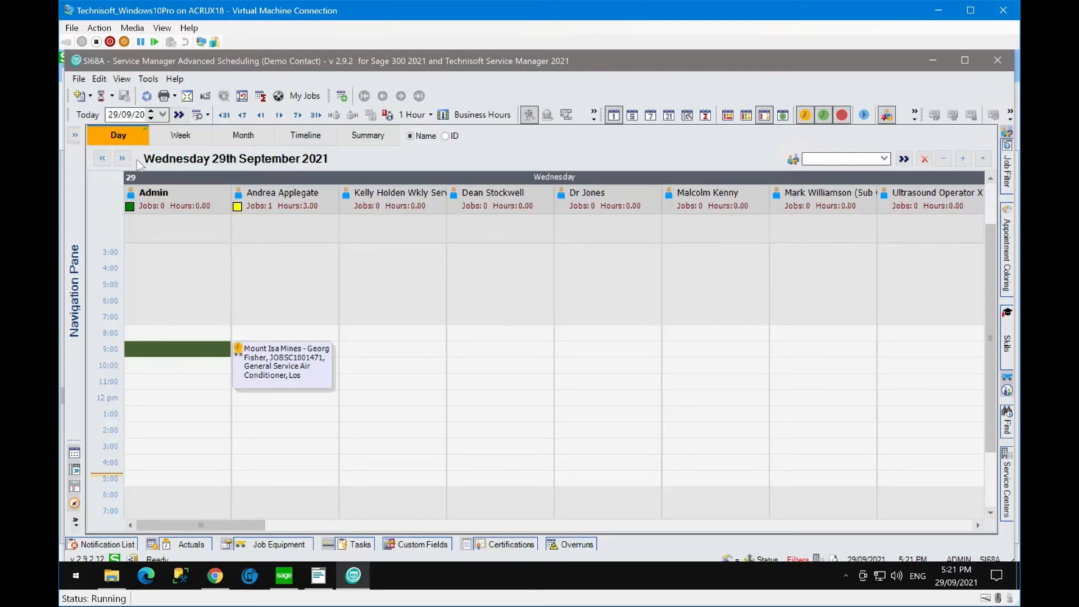
{"action": "left_click", "coordinate": [76, 138]}
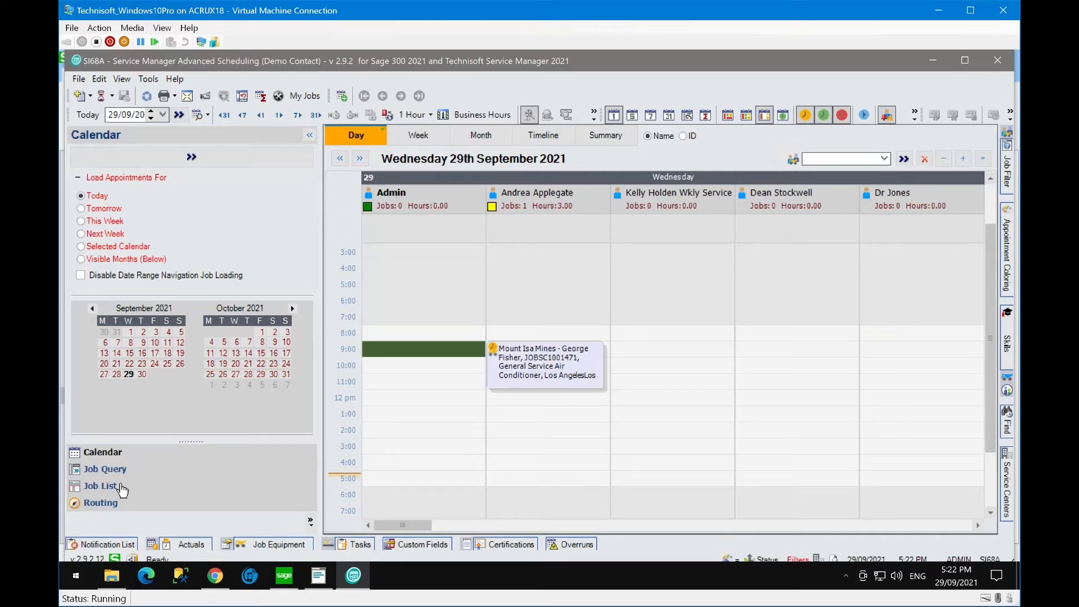
{"action": "mouse_move", "coordinate": [405, 200]}
{"action": "right_click", "coordinate": [404, 201]}
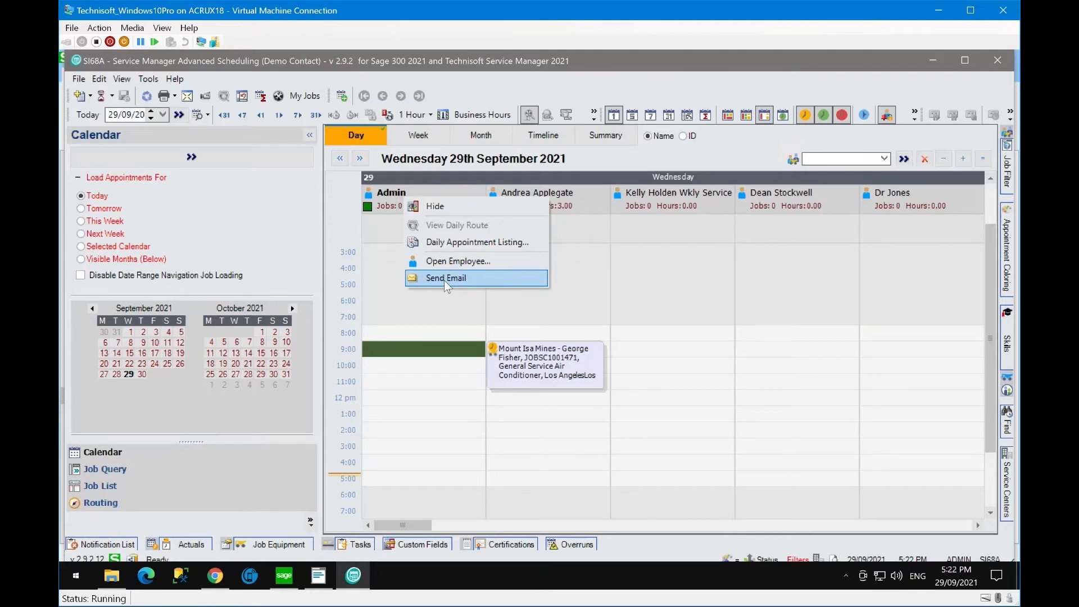
{"action": "left_click", "coordinate": [375, 296]}
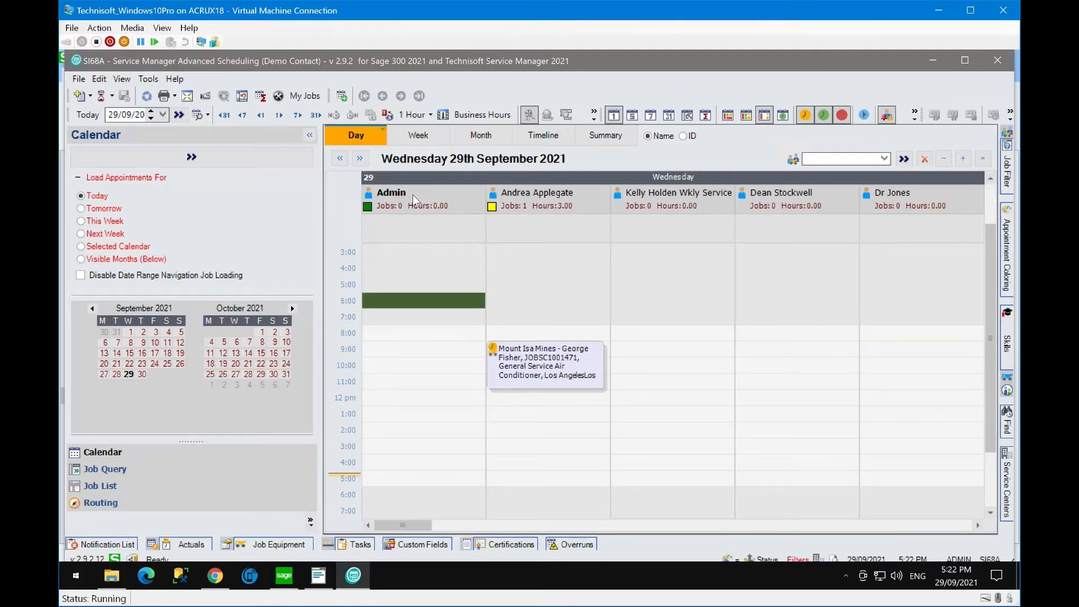
- Select Admin's 9:00–10:00 slot and check its actions without adding an appointment
{"action": "left_click", "coordinate": [374, 349]}
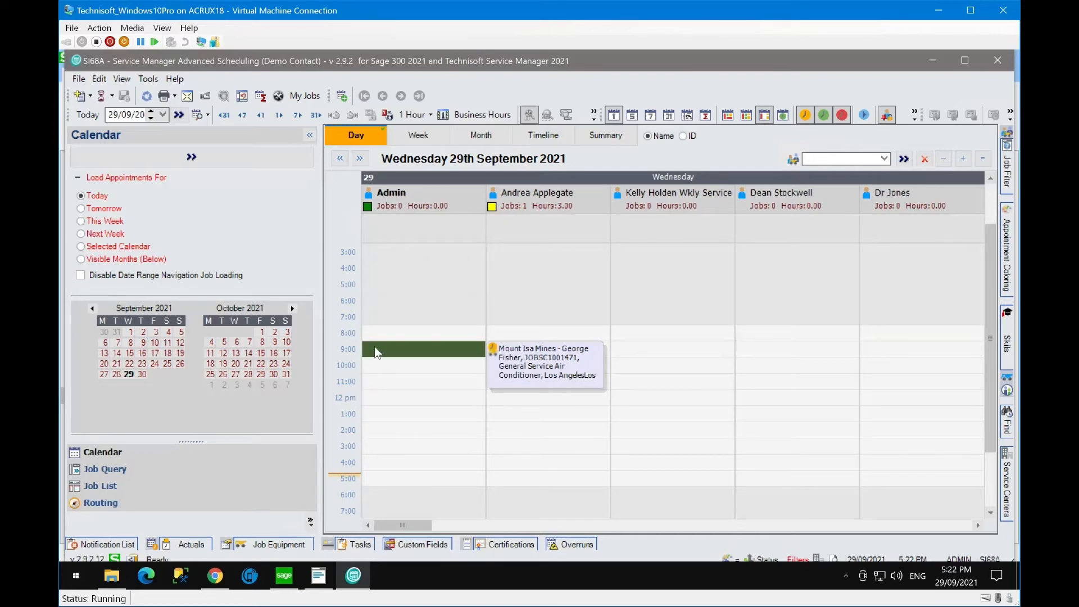
{"action": "left_click_drag", "start_coordinate": [375, 346], "coordinate": [376, 370]}
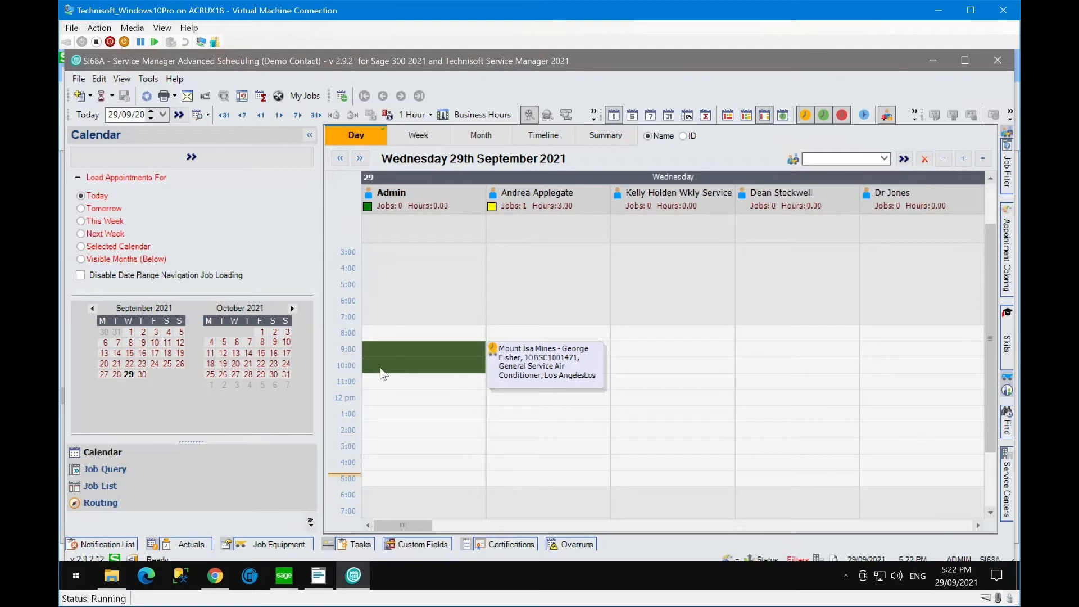
{"action": "right_click", "coordinate": [382, 357]}
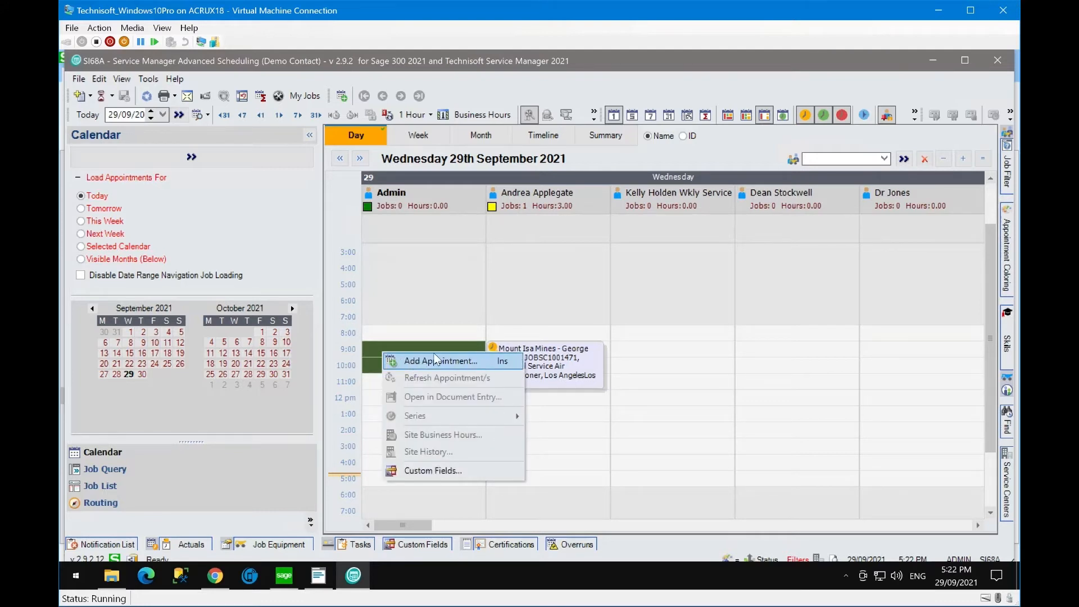
{"action": "left_click", "coordinate": [416, 318]}
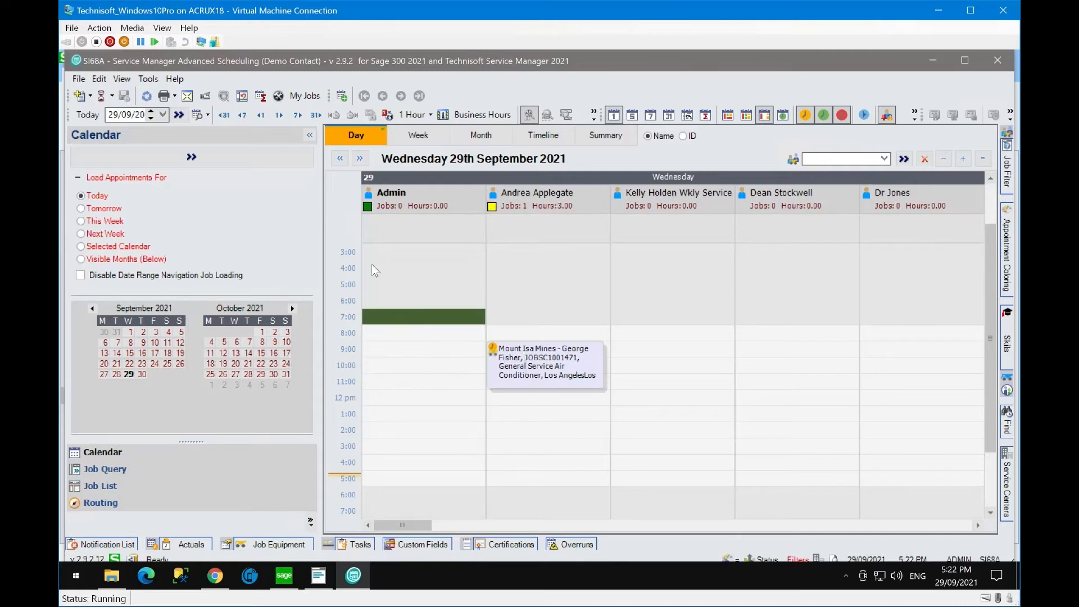
- Collapse the navigation panel and display the Appointment Coloring legend by Status
{"action": "left_click", "coordinate": [310, 135]}
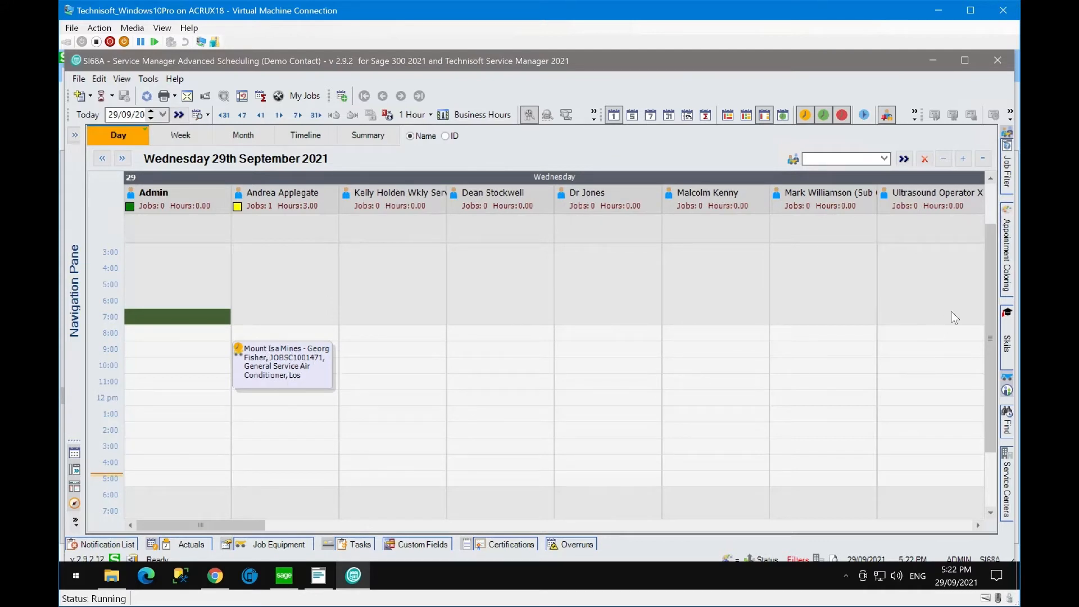
{"action": "mouse_move", "coordinate": [1005, 259]}
{"action": "mouse_move", "coordinate": [1006, 281]}
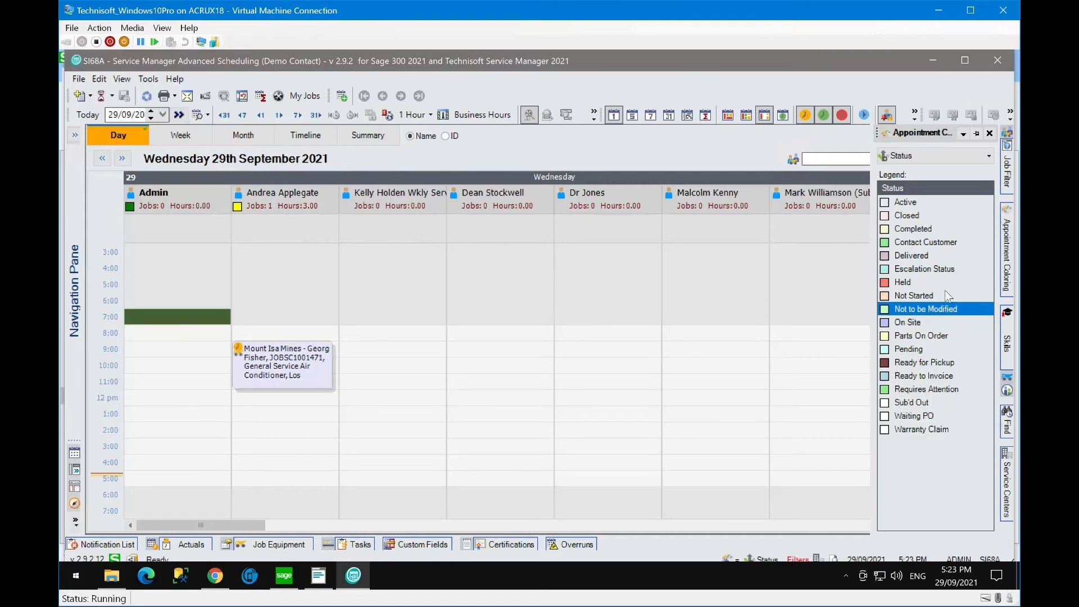
- Switch appointment colouring through Priority, Job Type and Service, then back to Status
{"action": "left_click", "coordinate": [991, 156]}
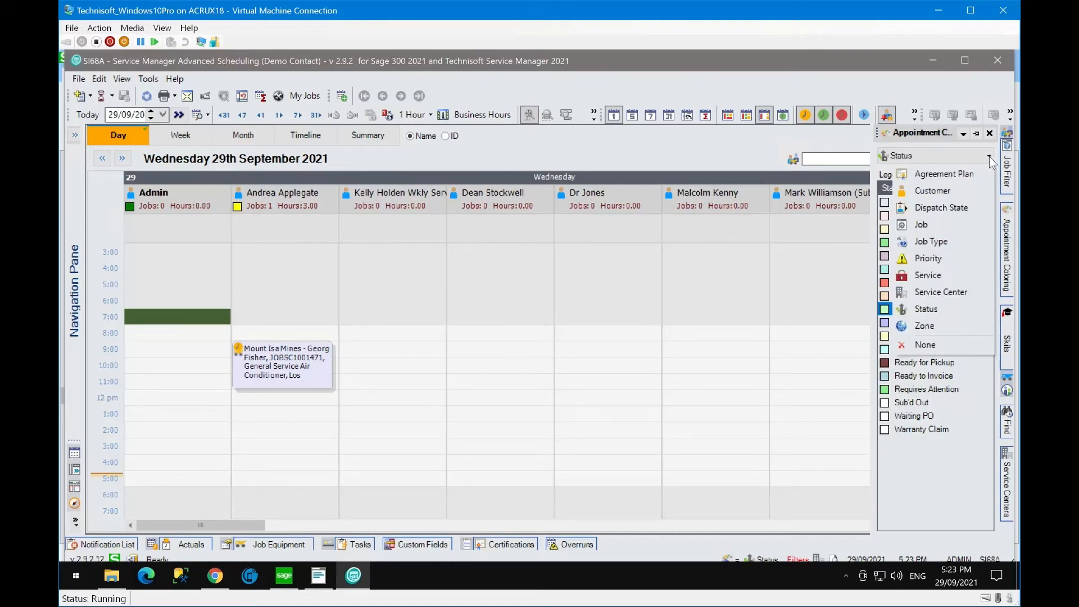
{"action": "left_click", "coordinate": [925, 260]}
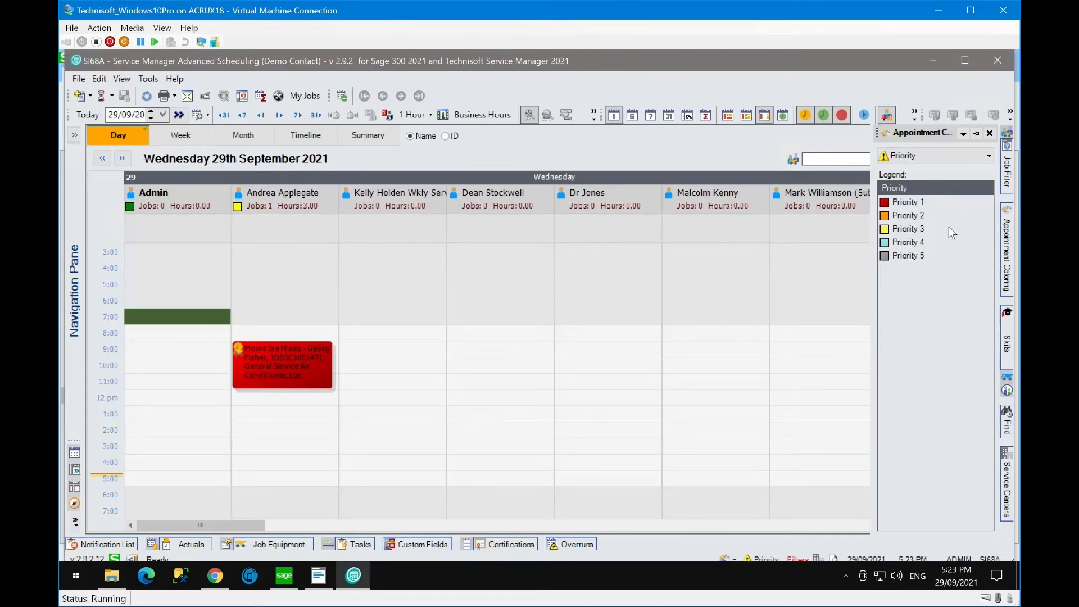
{"action": "left_click", "coordinate": [986, 150]}
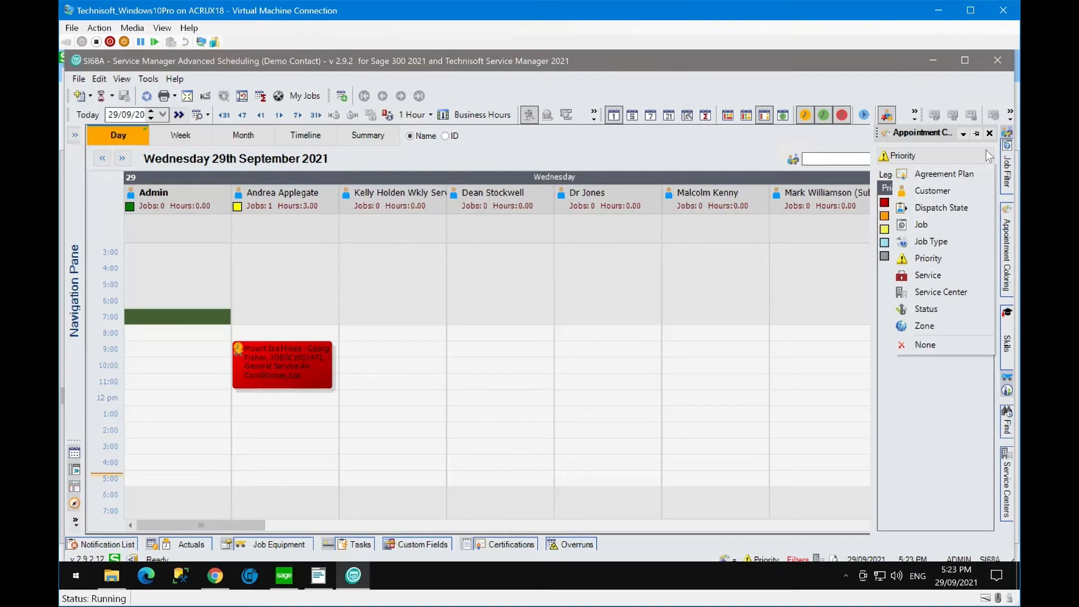
{"action": "left_click", "coordinate": [928, 240]}
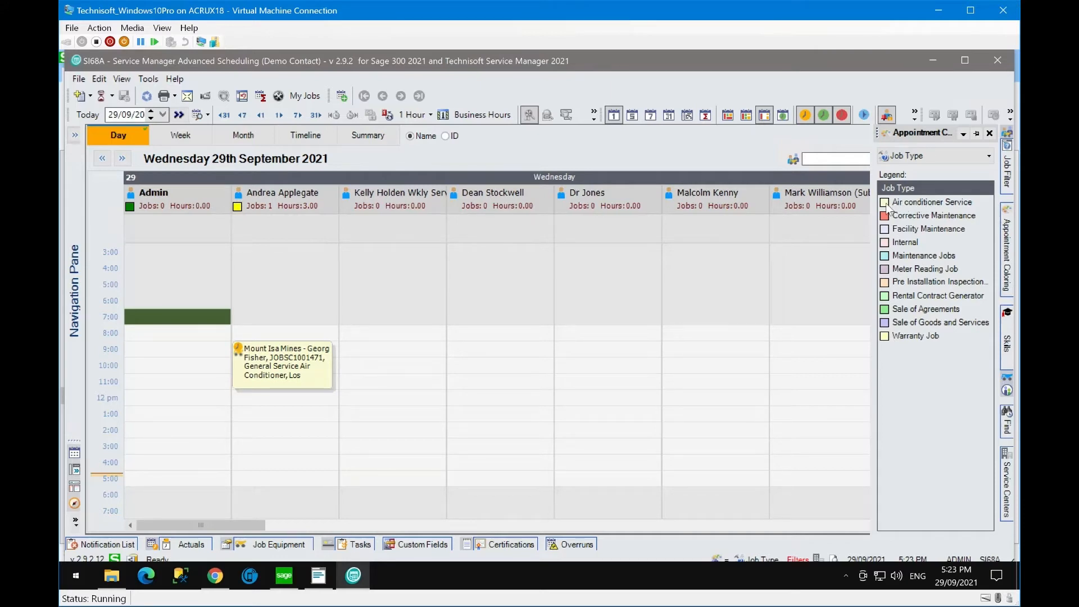
{"action": "left_click", "coordinate": [987, 155]}
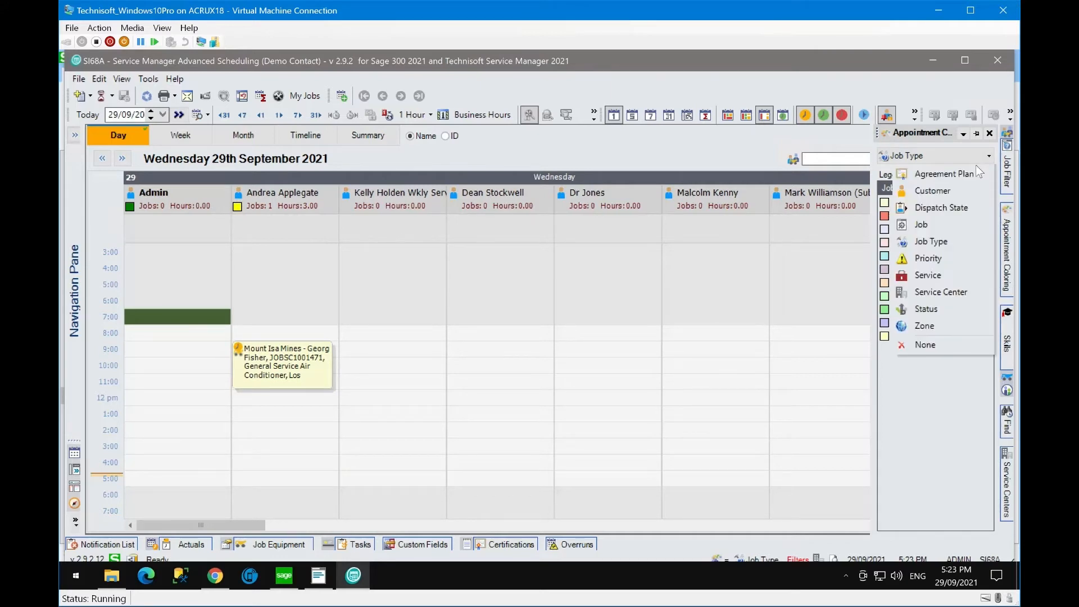
{"action": "left_click", "coordinate": [947, 275]}
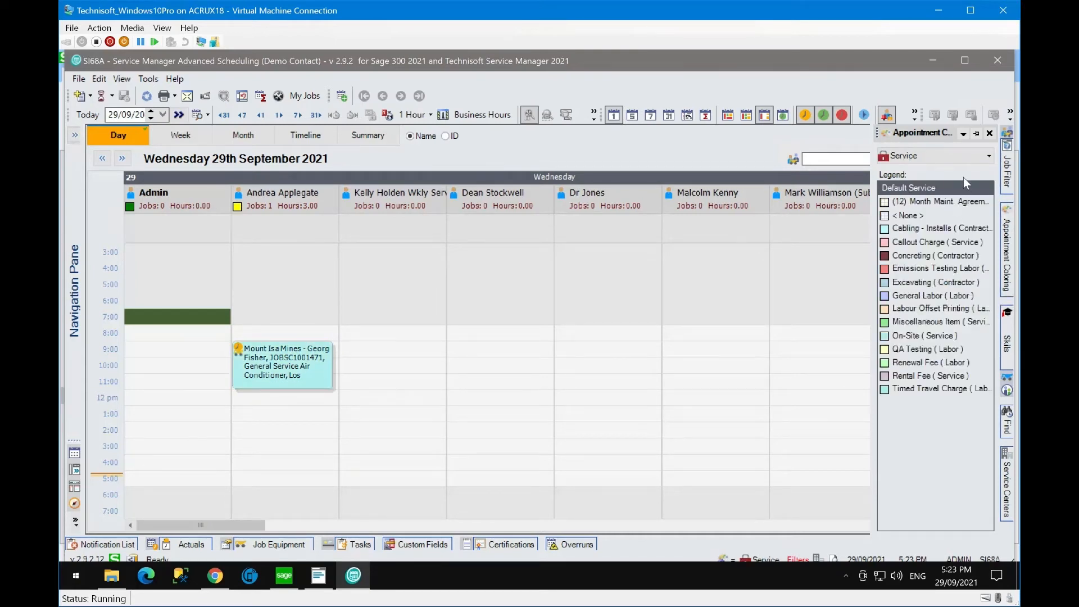
{"action": "left_click", "coordinate": [987, 157]}
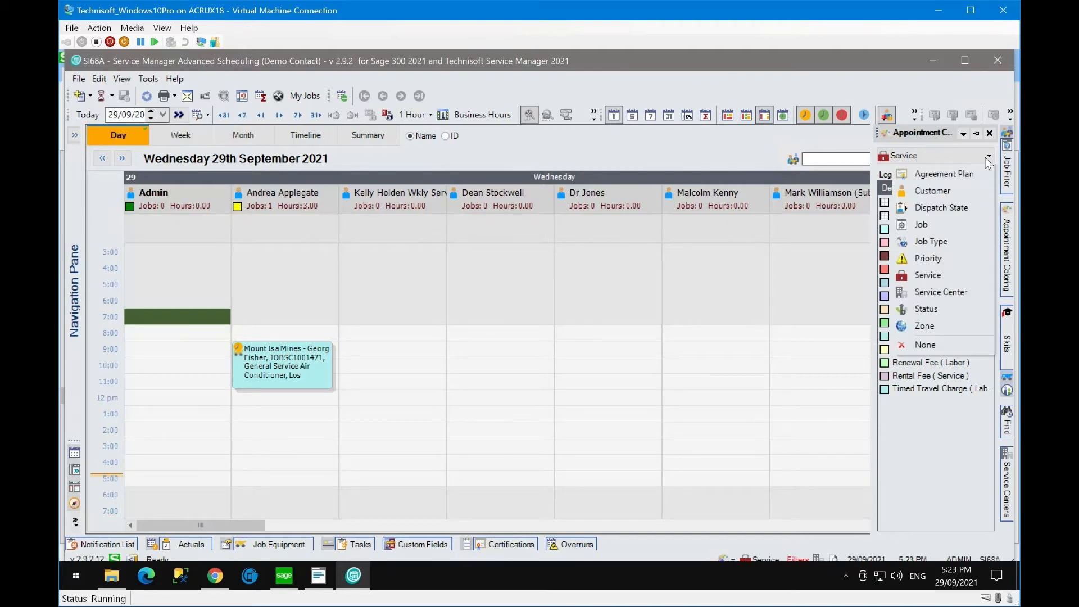
{"action": "left_click", "coordinate": [933, 309]}
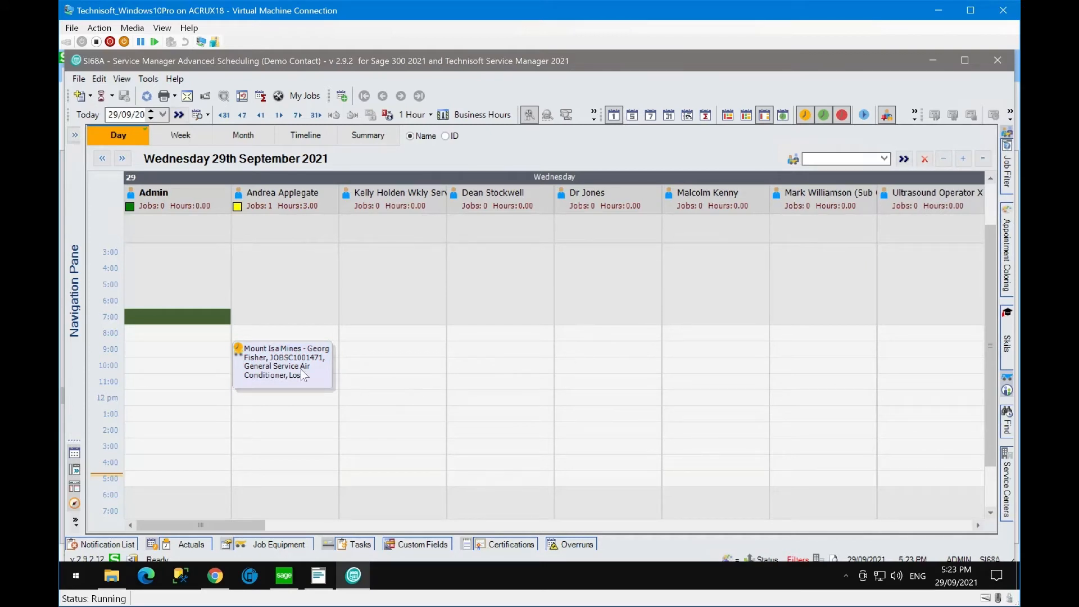
- Start a new appointment in Admin's morning time slot and show its Job Details
{"action": "mouse_move", "coordinate": [304, 374]}
{"action": "left_click_drag", "start_coordinate": [161, 325], "coordinate": [161, 349]}
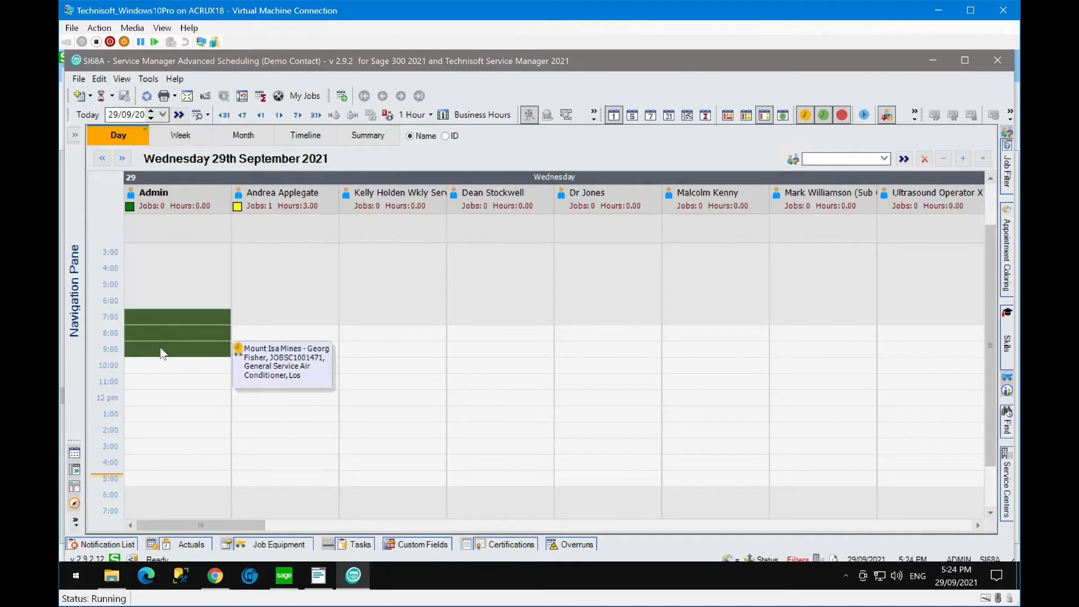
{"action": "right_click", "coordinate": [161, 352]}
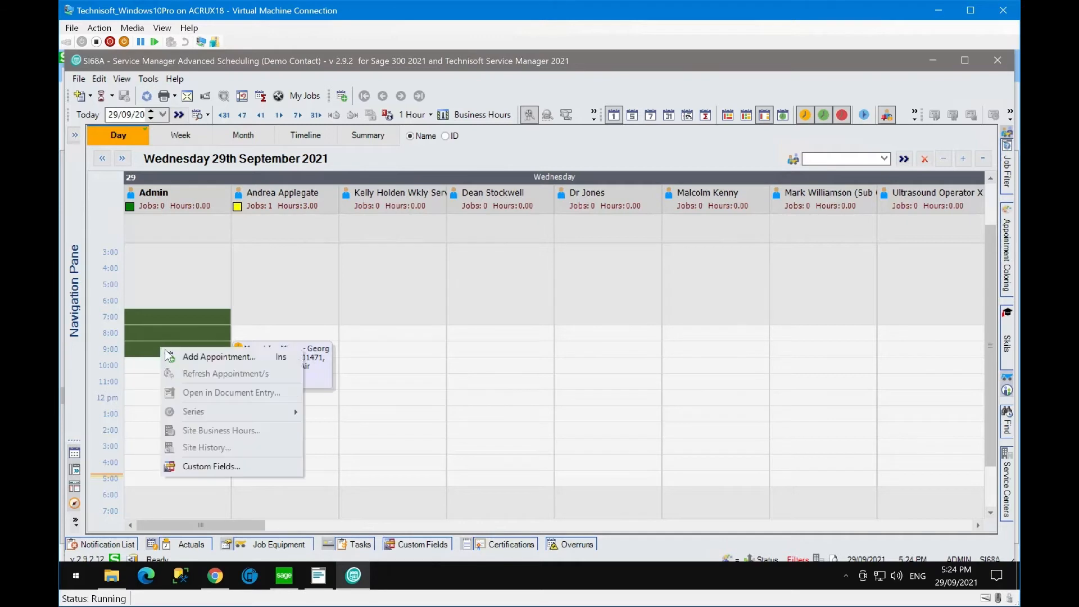
{"action": "left_click", "coordinate": [198, 357]}
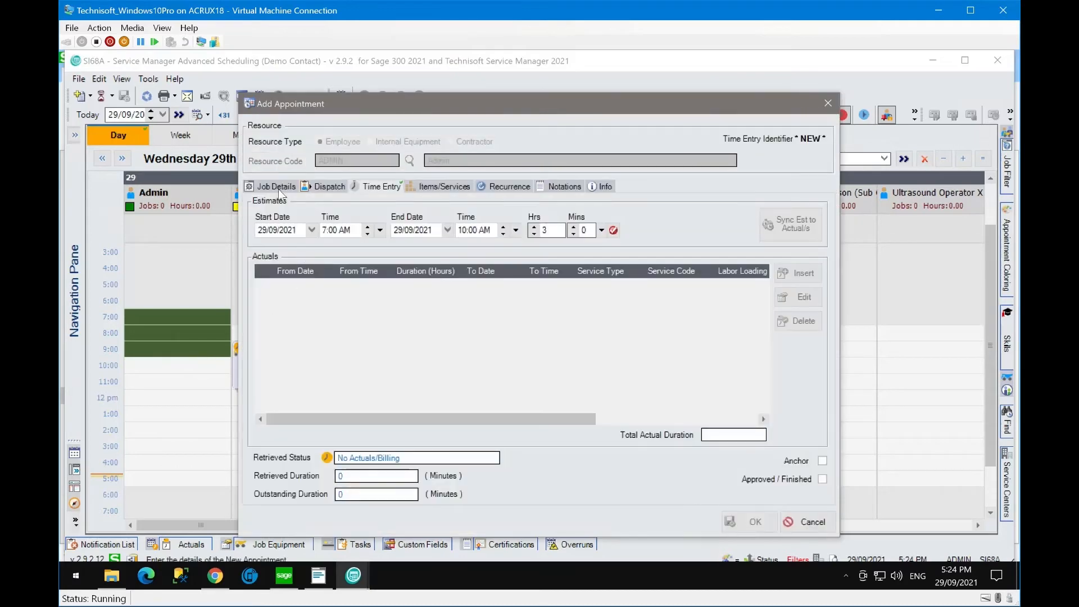
{"action": "left_click", "coordinate": [277, 187]}
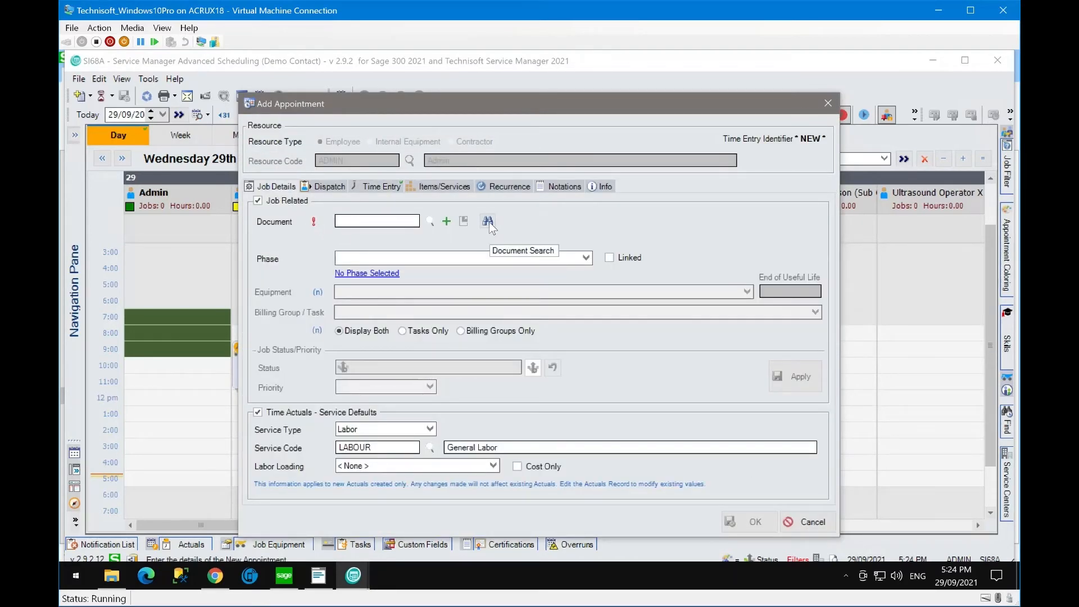
- Link job JOBSC1001472, found by searching 1472, to the appointment and save it
{"action": "left_click", "coordinate": [430, 222]}
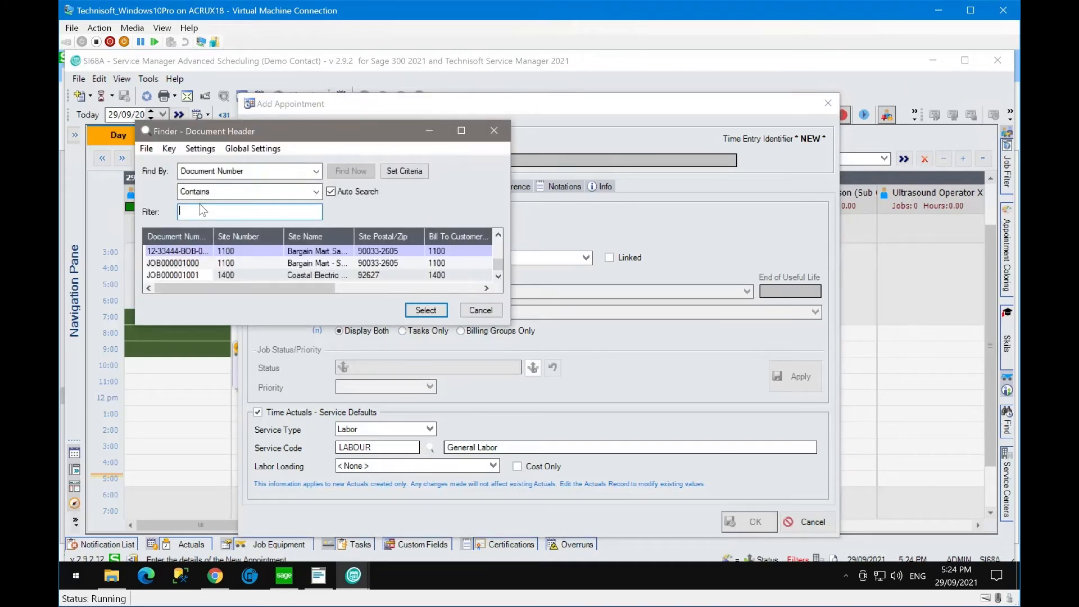
{"action": "type", "text": "1472"}
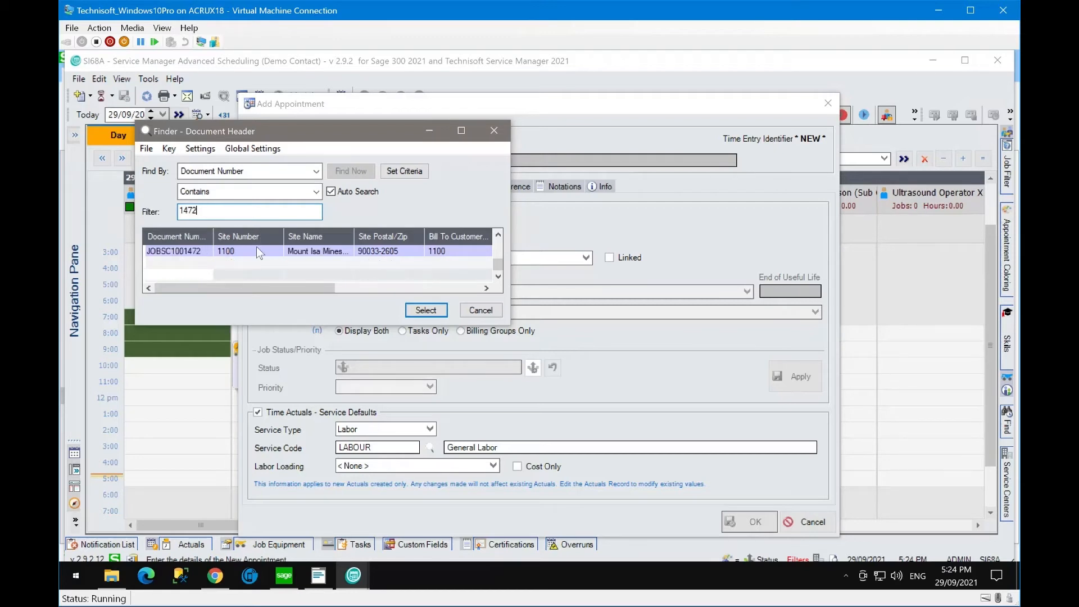
{"action": "left_click", "coordinate": [257, 251]}
{"action": "left_click", "coordinate": [442, 310]}
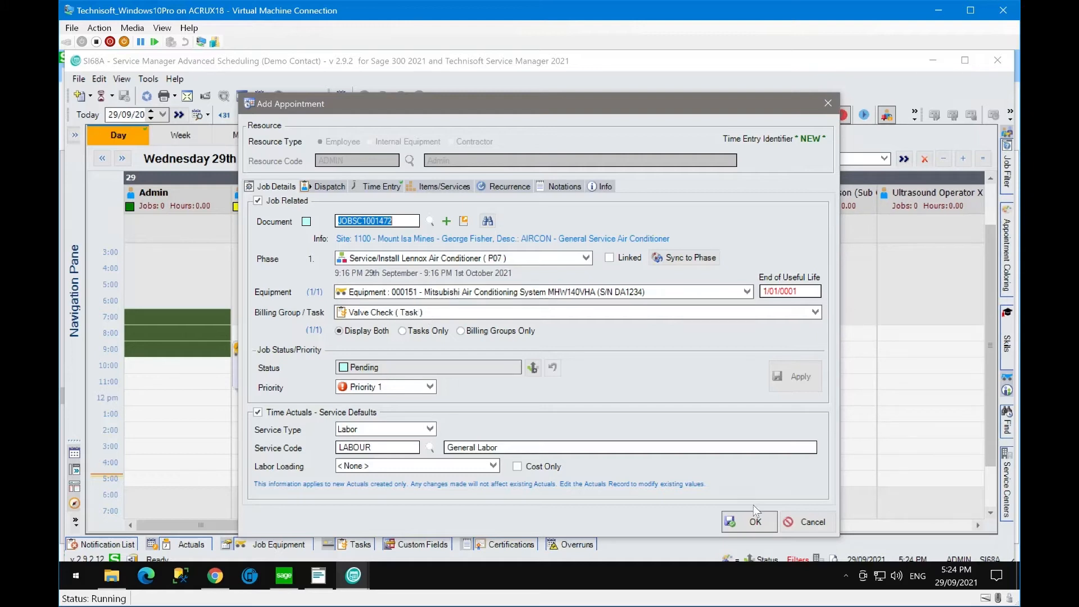
{"action": "left_click", "coordinate": [365, 187]}
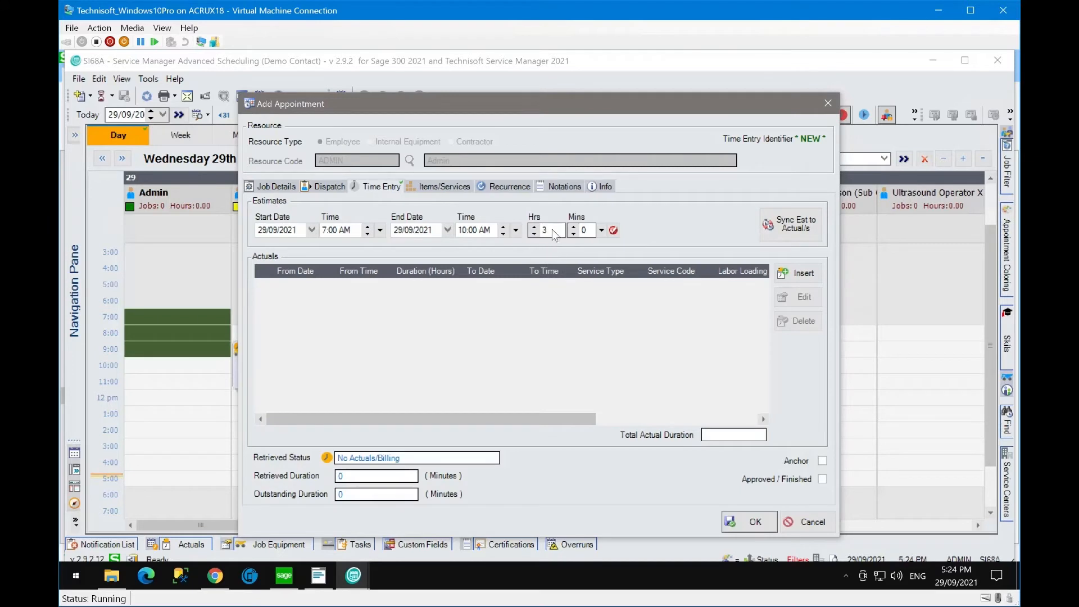
{"action": "left_click", "coordinate": [748, 524]}
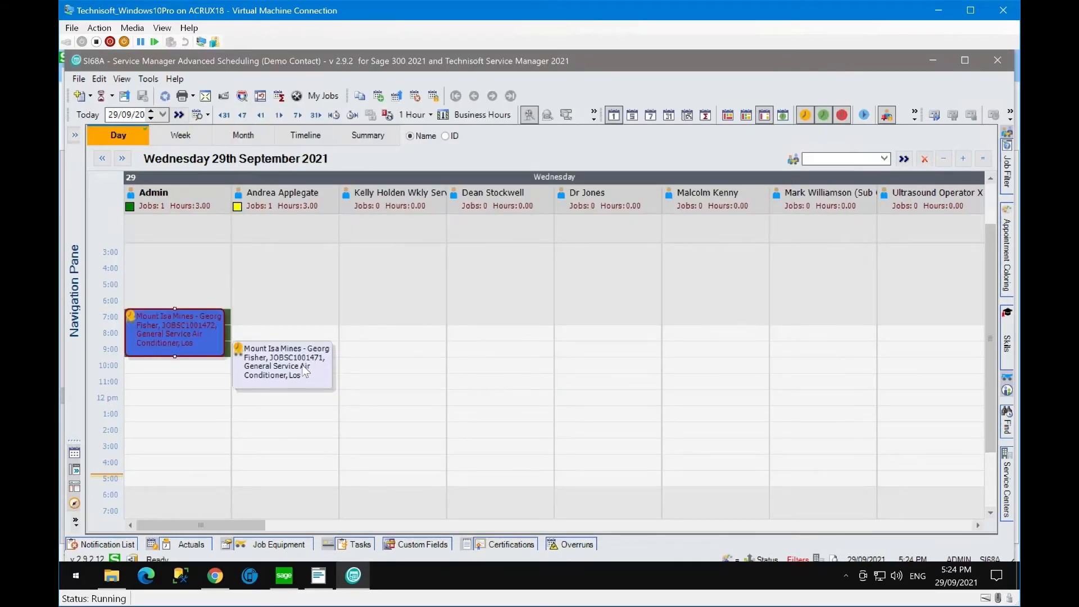
{"action": "left_click", "coordinate": [200, 375]}
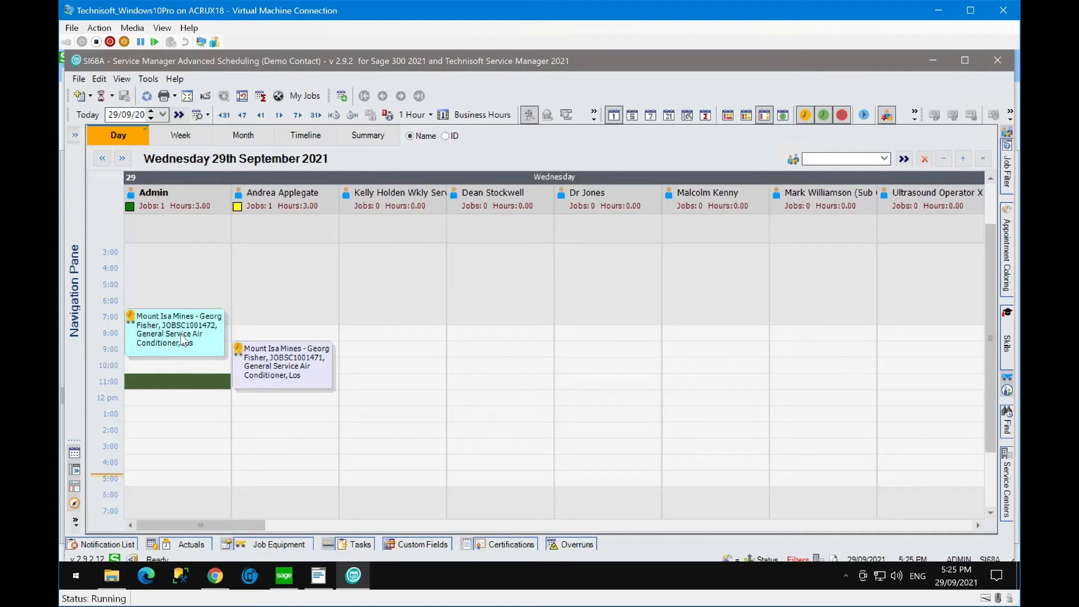
{"action": "mouse_move", "coordinate": [181, 334]}
{"action": "mouse_move", "coordinate": [1007, 253]}
- Resize Chrome beside the schedule and open the Field Portal 2.0 bookmark's log-on page
{"action": "mouse_move", "coordinate": [218, 584]}
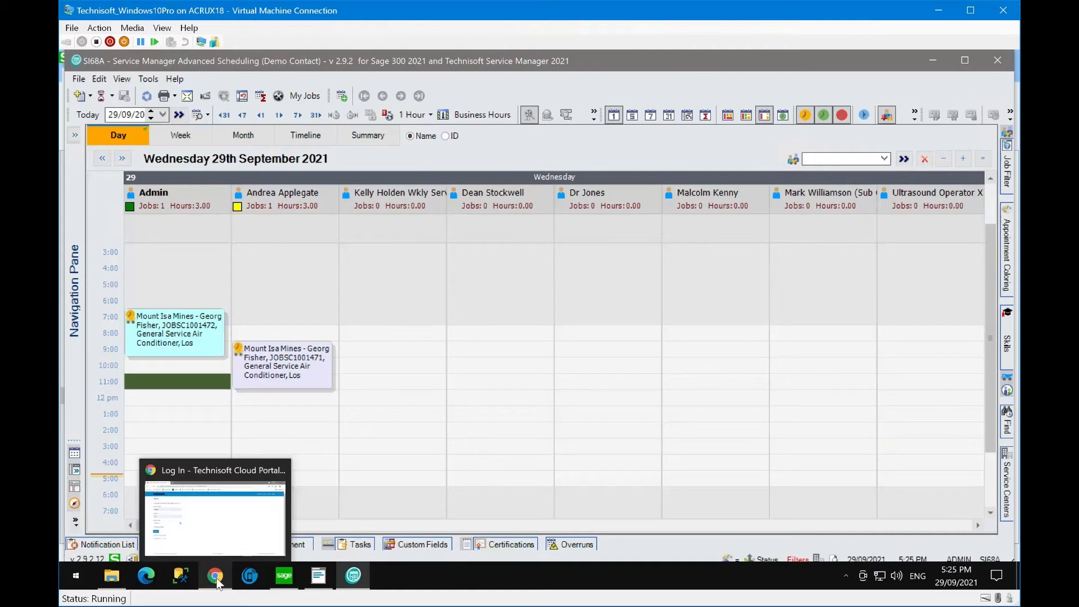
{"action": "left_click", "coordinate": [215, 517]}
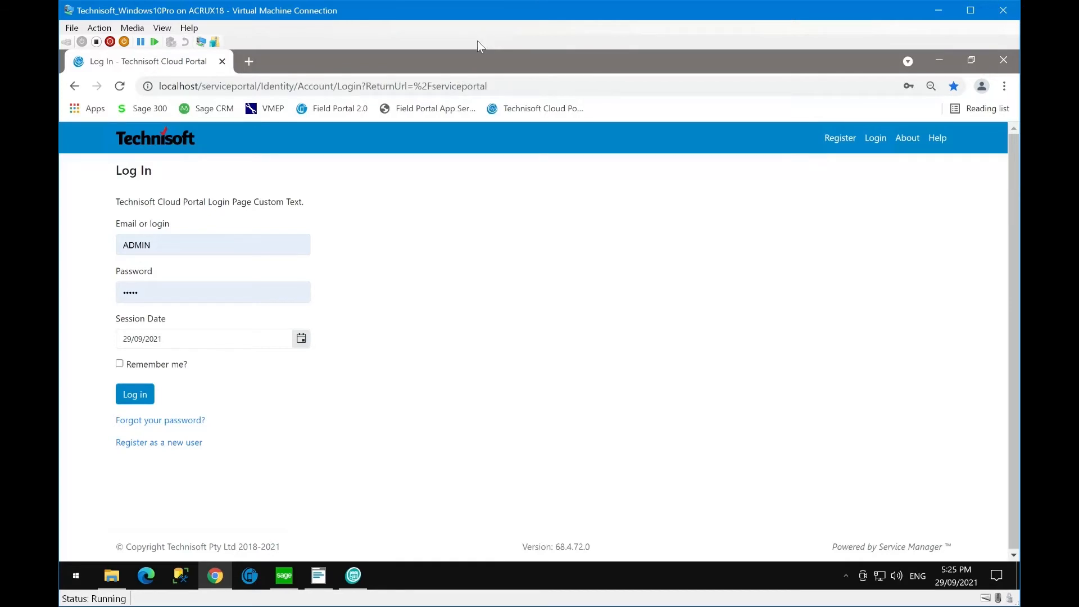
{"action": "left_click_drag", "start_coordinate": [477, 68], "coordinate": [720, 81]}
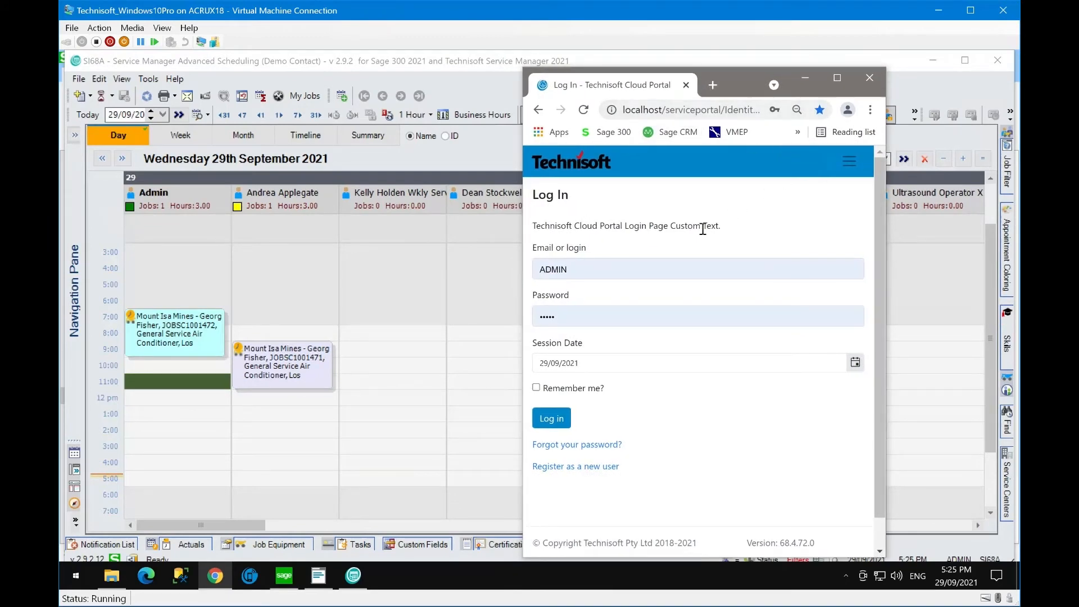
{"action": "left_click", "coordinate": [795, 132]}
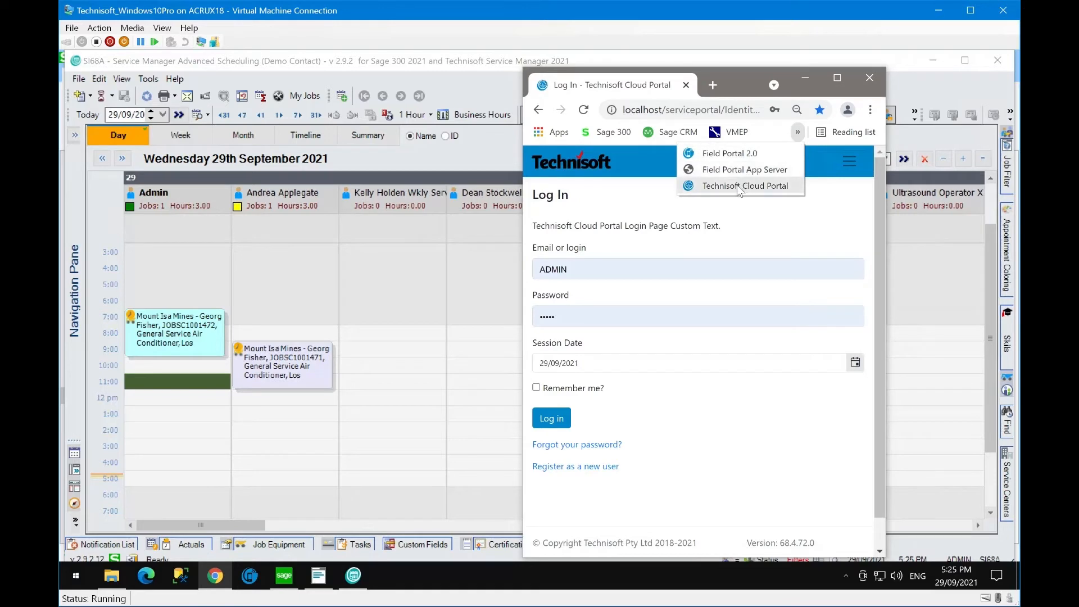
{"action": "left_click", "coordinate": [728, 156]}
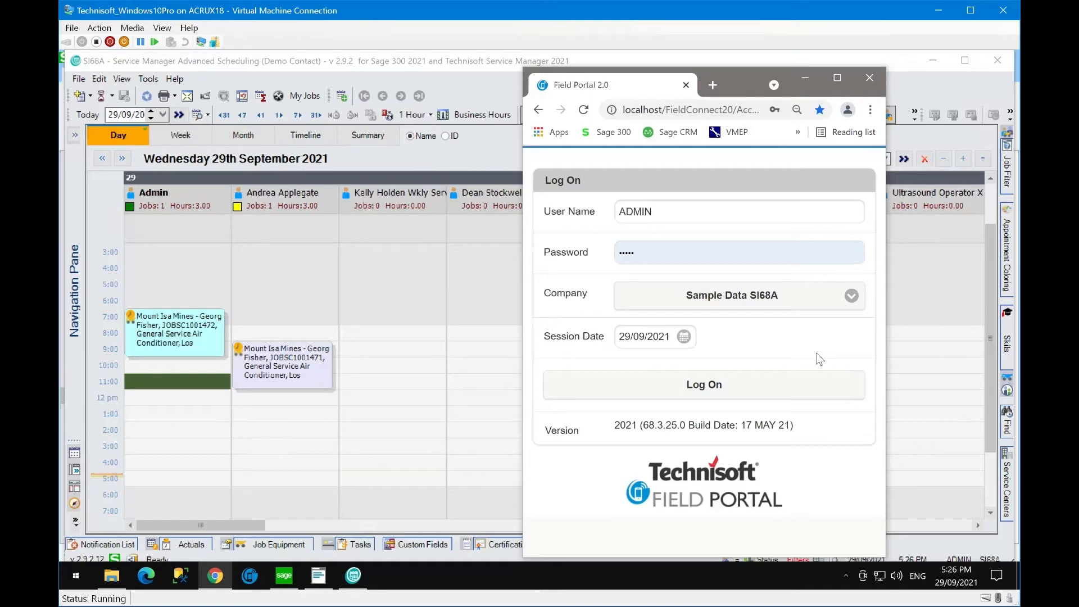
{"action": "double_click", "coordinate": [737, 78]}
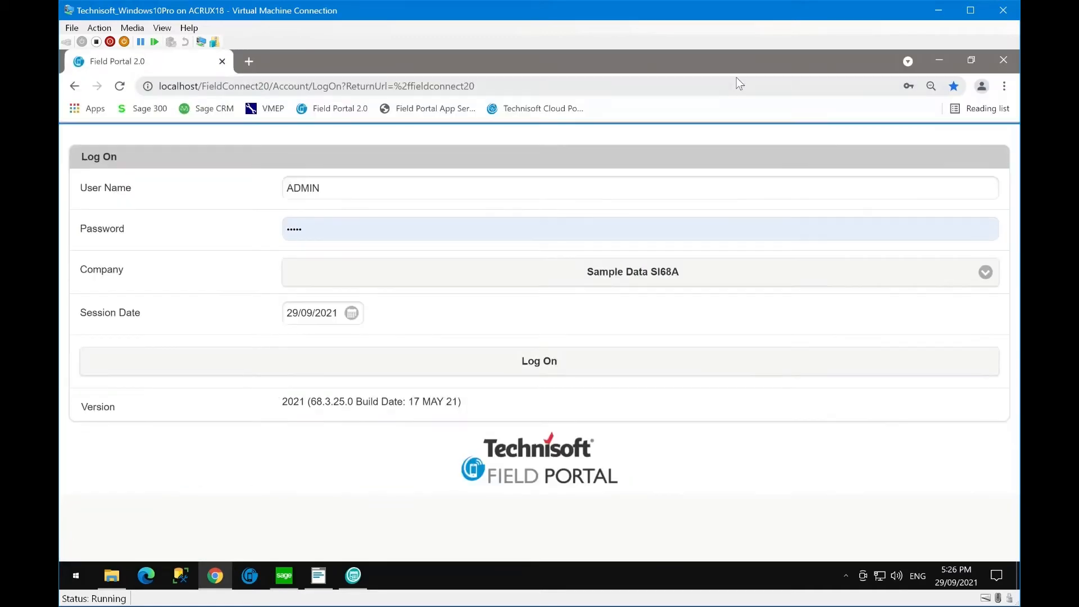
{"action": "double_click", "coordinate": [707, 61]}
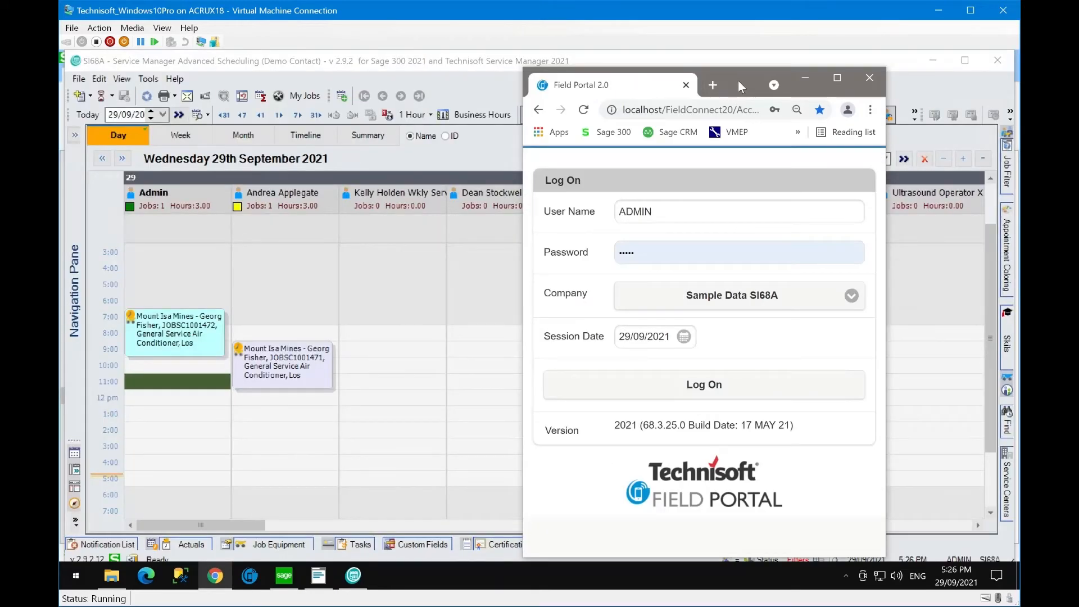
{"action": "left_click_drag", "start_coordinate": [738, 80], "coordinate": [750, 70]}
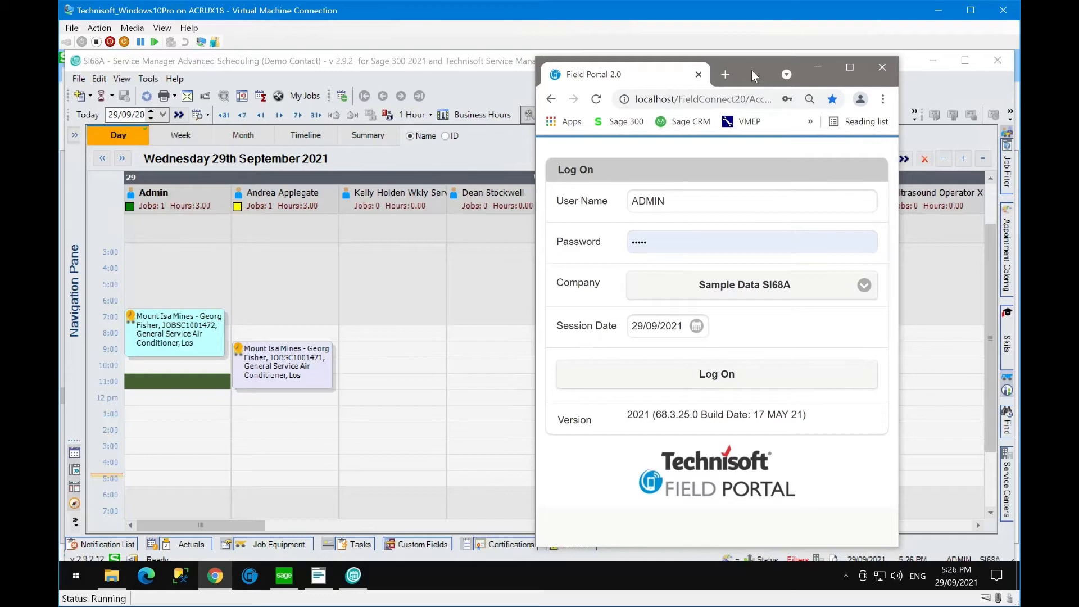
{"action": "double_click", "coordinate": [663, 242]}
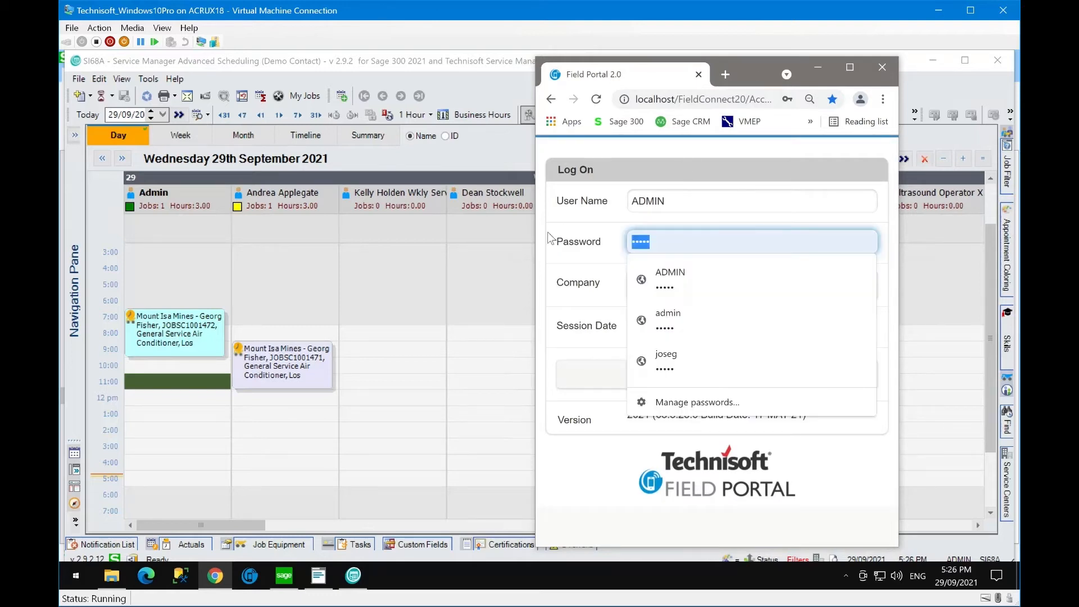
{"action": "type", "text": "admin"}
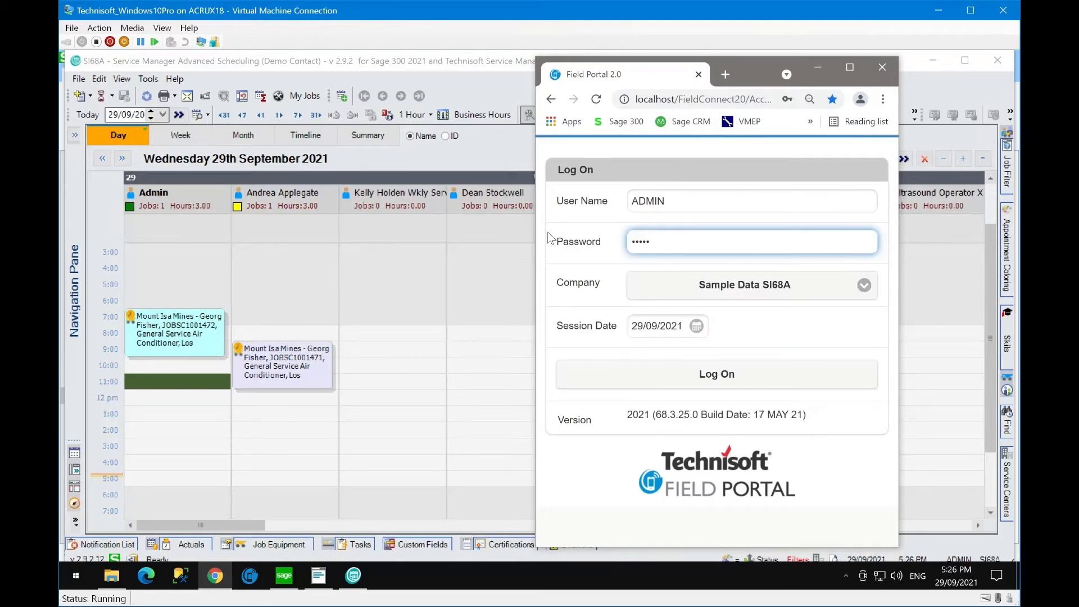
{"action": "type", "text": "1"}
- Log on to the Field Portal under company Sample Data SI68A, declining Chrome's password update
{"action": "left_click", "coordinate": [865, 287]}
{"action": "left_click", "coordinate": [865, 303]}
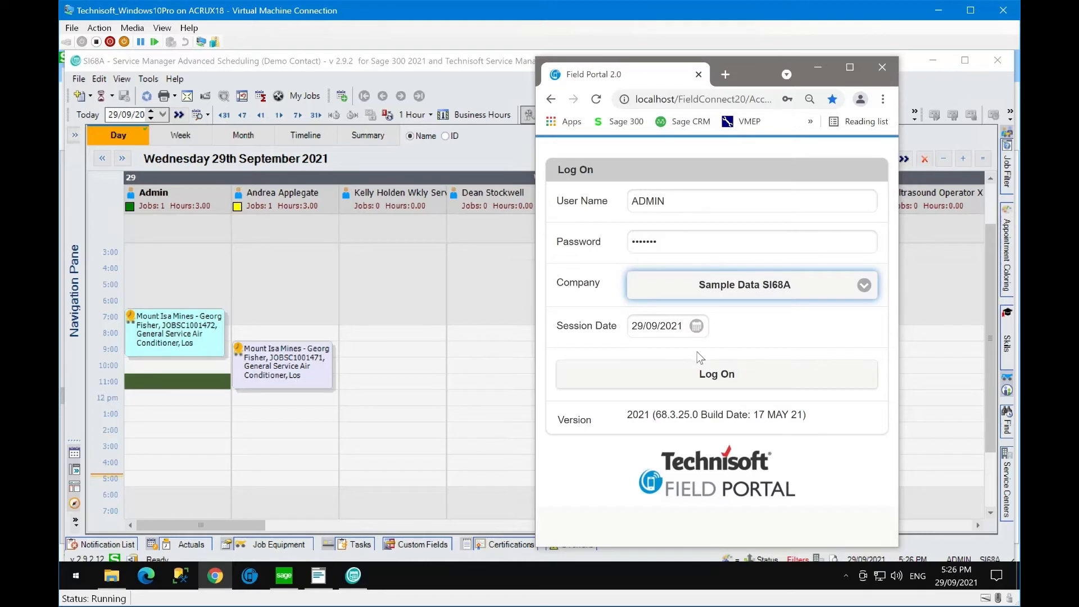
{"action": "left_click", "coordinate": [699, 375]}
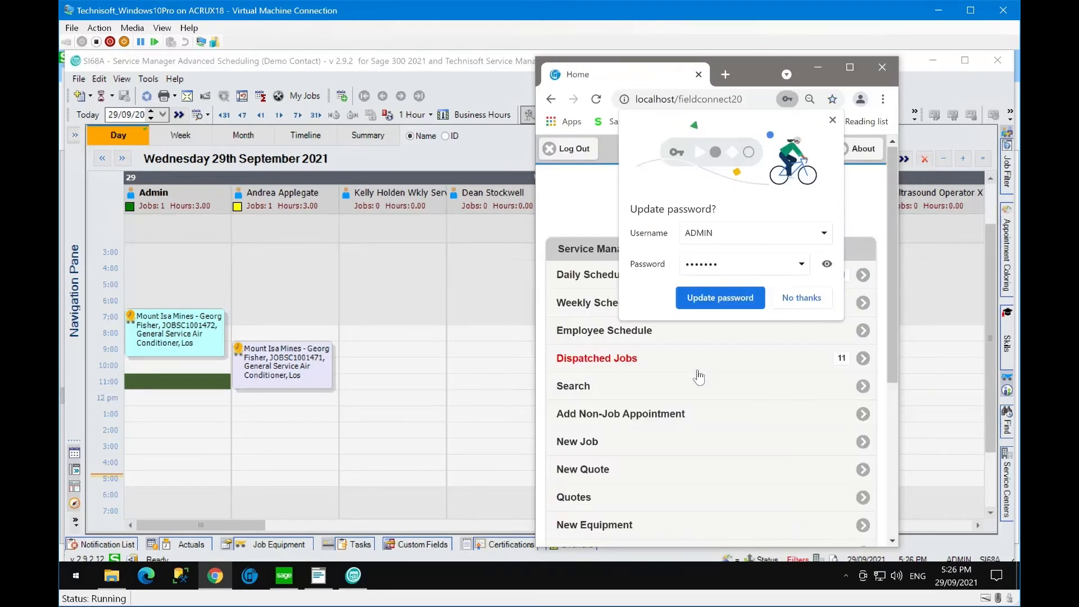
{"action": "left_click", "coordinate": [801, 298]}
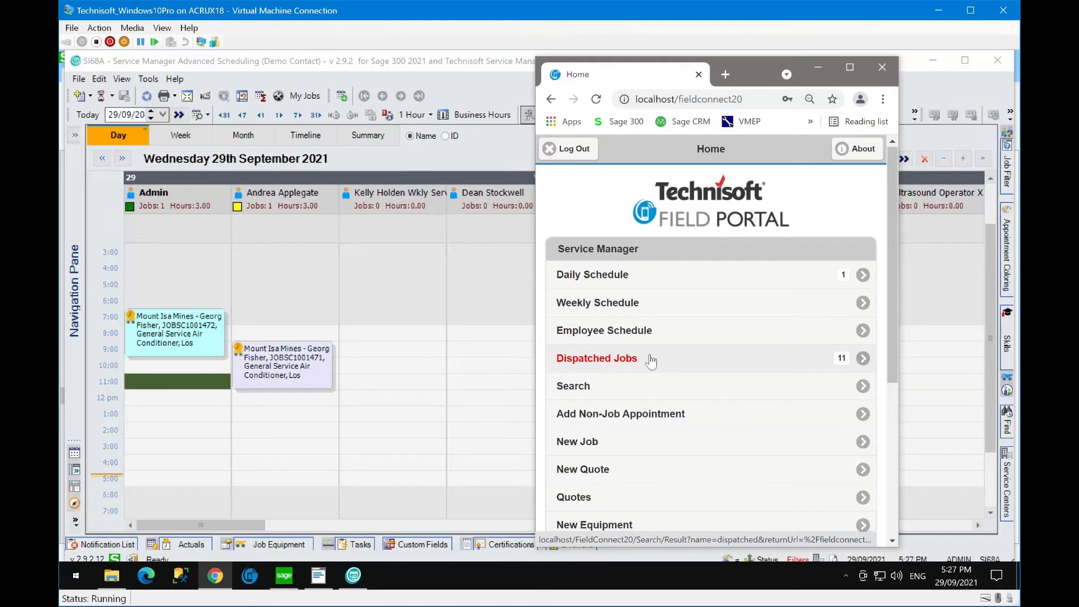
- Verify Admin's JOBSC1001472 appointment has Dispatch State Dispatched to Assignee, then return to the Field Portal
{"action": "left_click", "coordinate": [179, 337]}
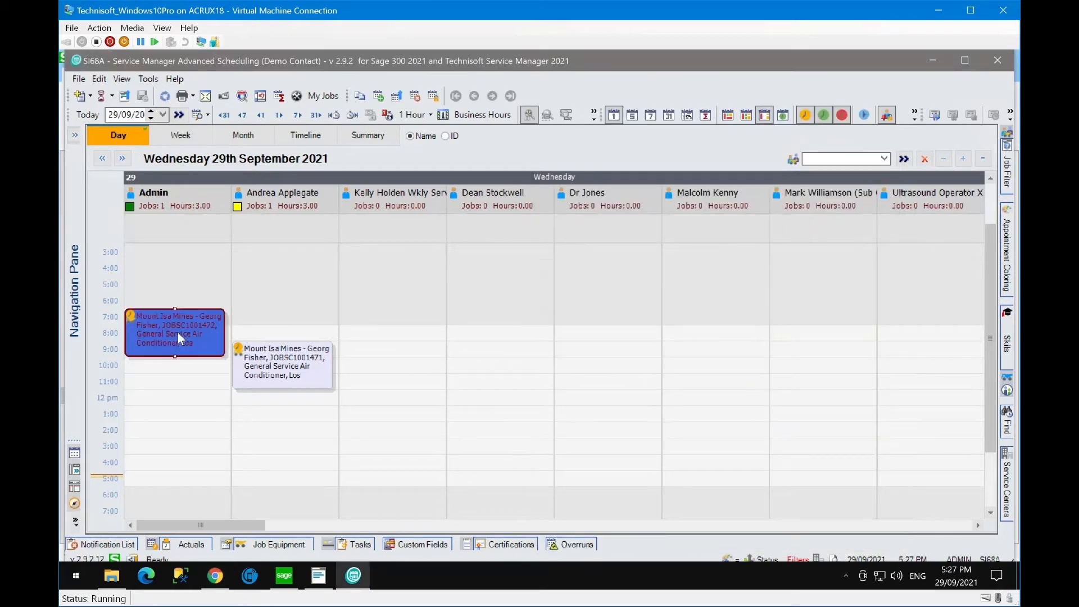
{"action": "double_click", "coordinate": [178, 332]}
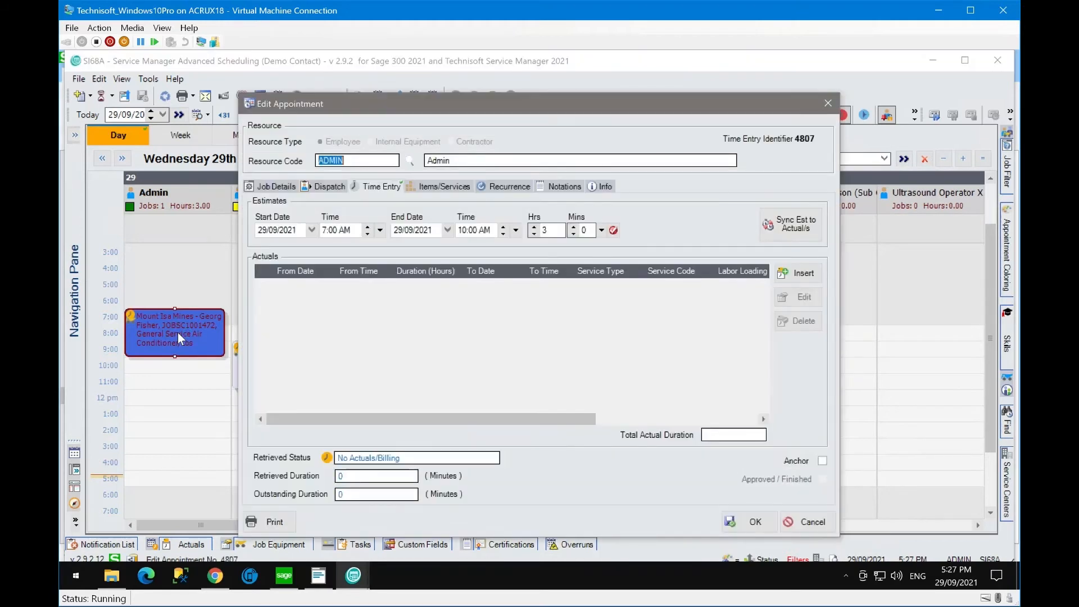
{"action": "left_click", "coordinate": [326, 186]}
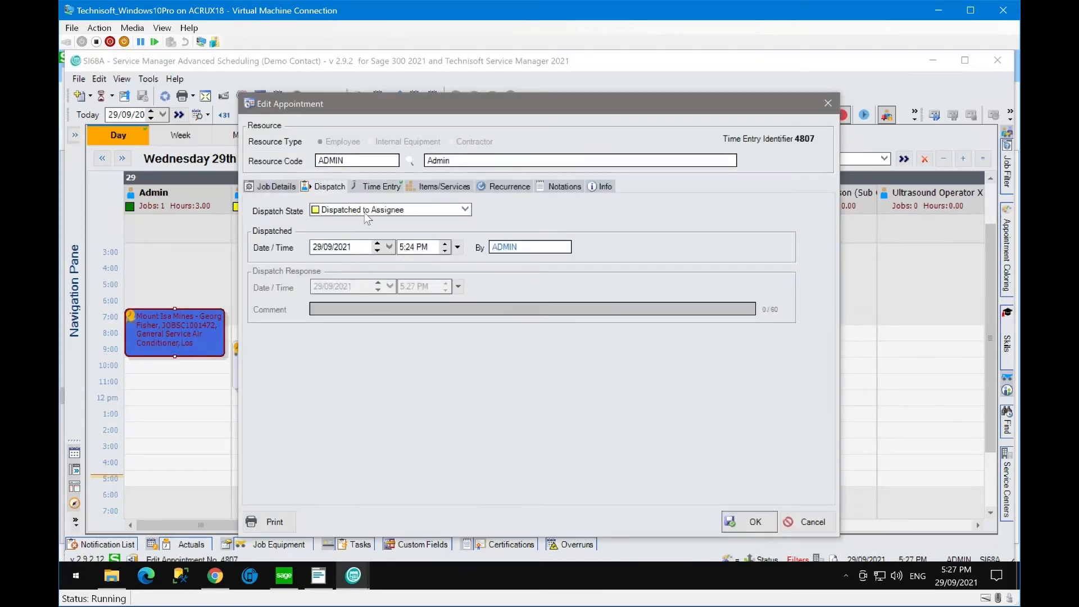
{"action": "left_click", "coordinate": [465, 210]}
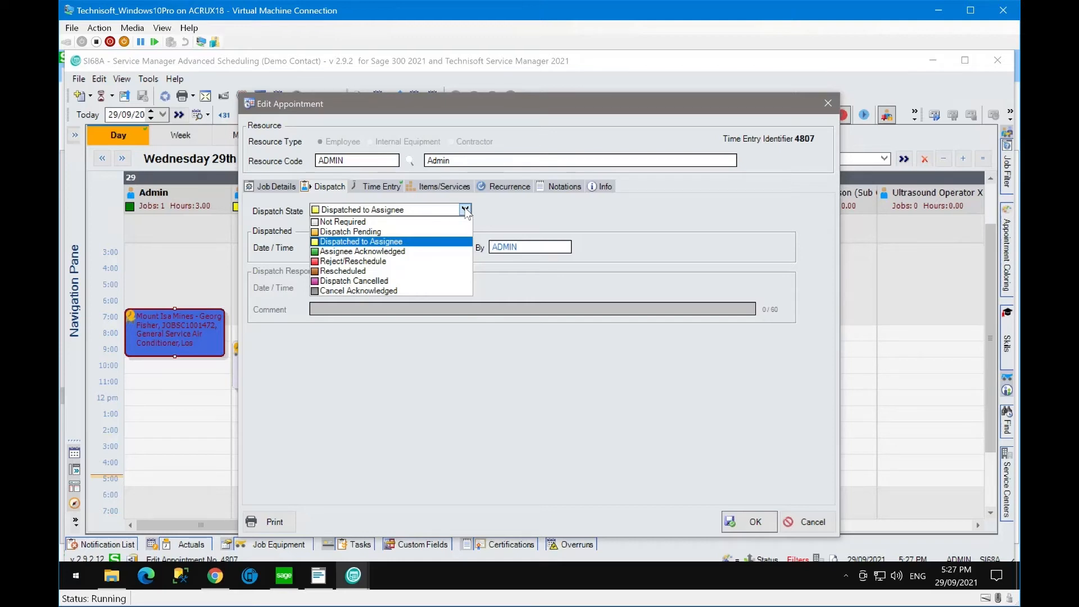
{"action": "left_click", "coordinate": [465, 210]}
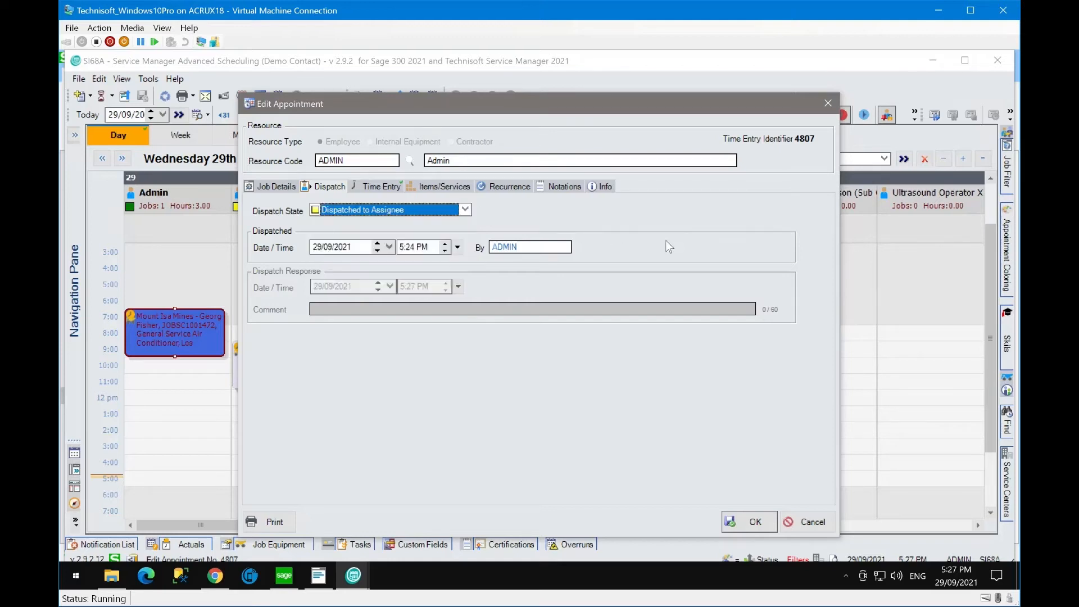
{"action": "left_click", "coordinate": [828, 104]}
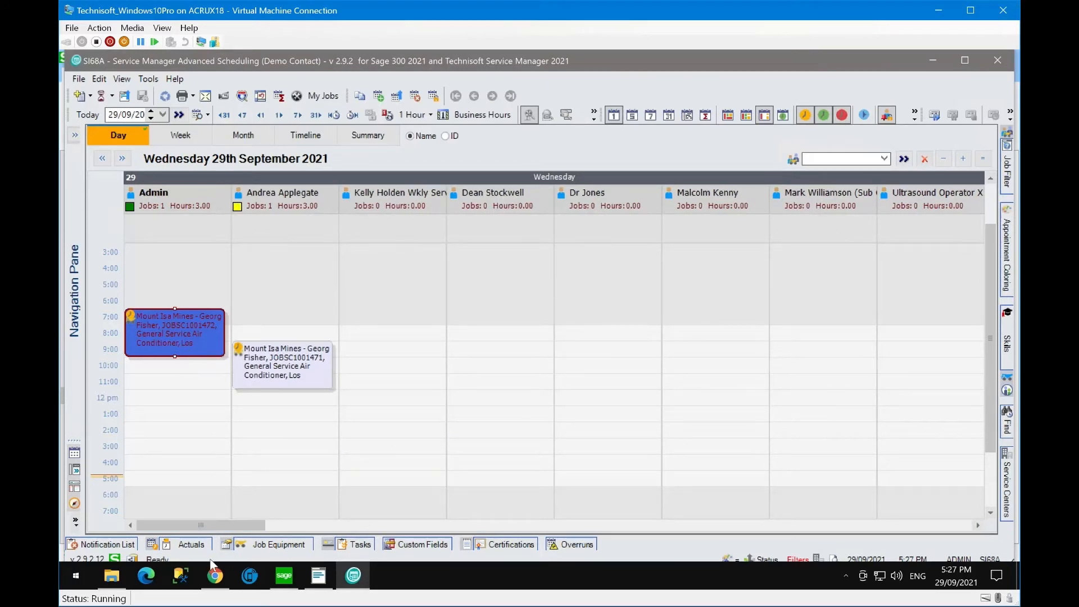
{"action": "left_click", "coordinate": [215, 581]}
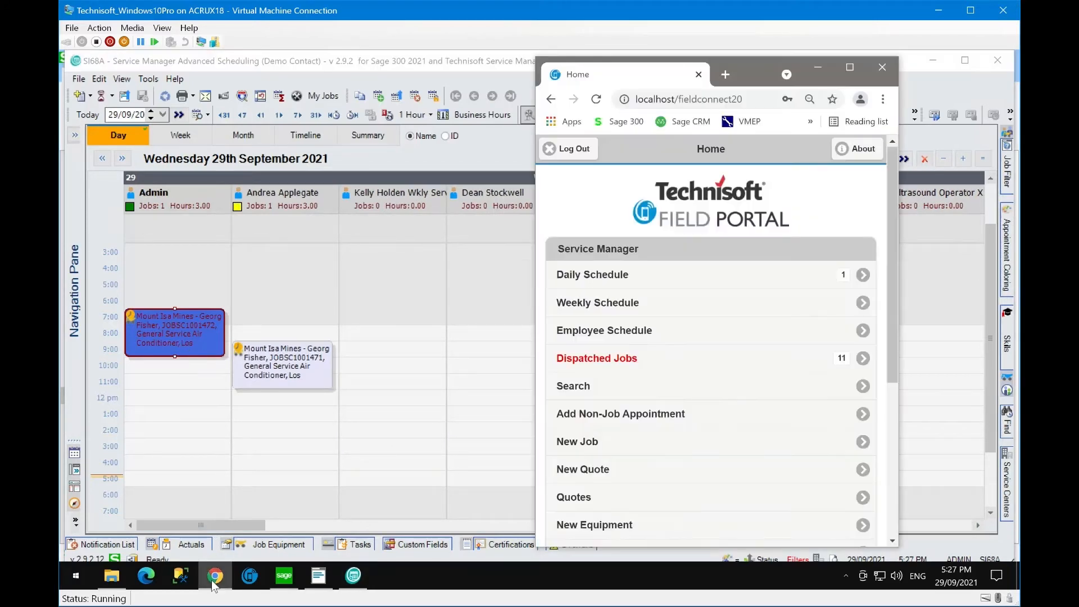
- Open the dispatch record for JOBSC1001472 from the Dispatched Jobs list
{"action": "left_click", "coordinate": [610, 366]}
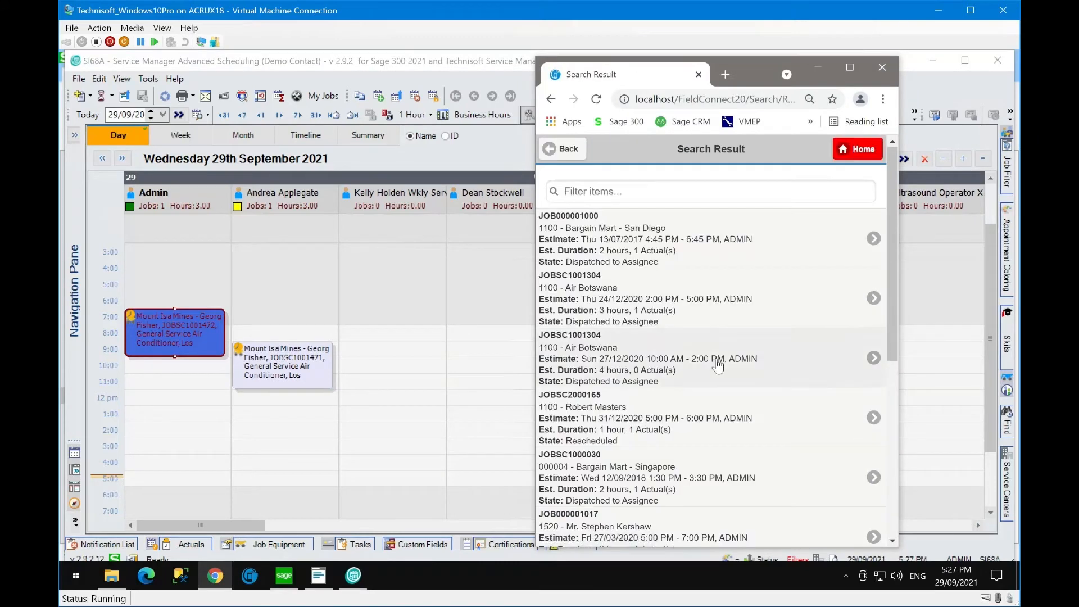
{"action": "left_click_drag", "start_coordinate": [894, 264], "coordinate": [901, 464]}
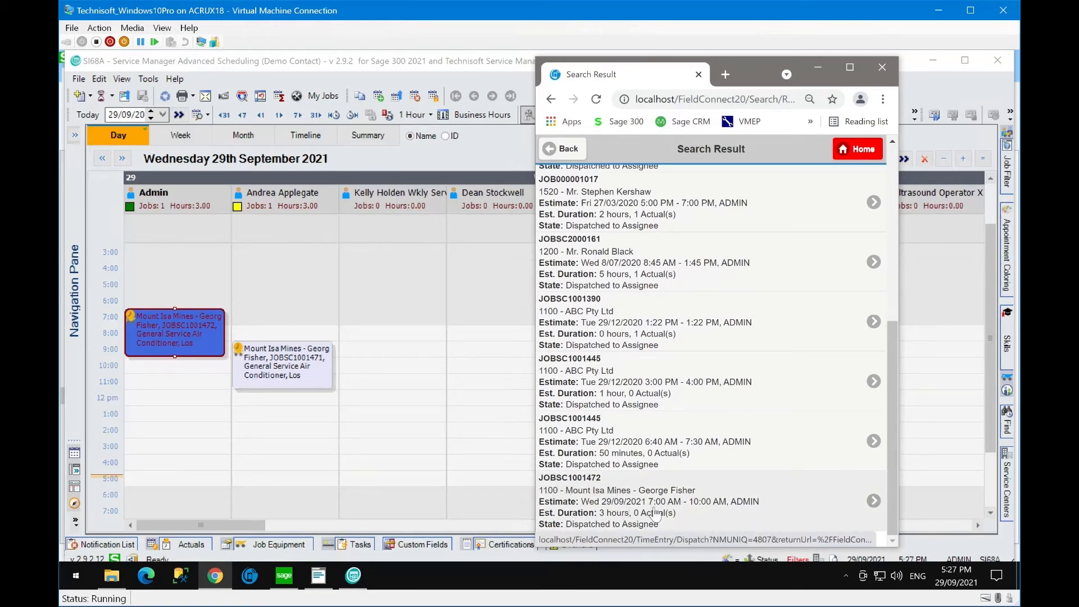
{"action": "left_click", "coordinate": [676, 512]}
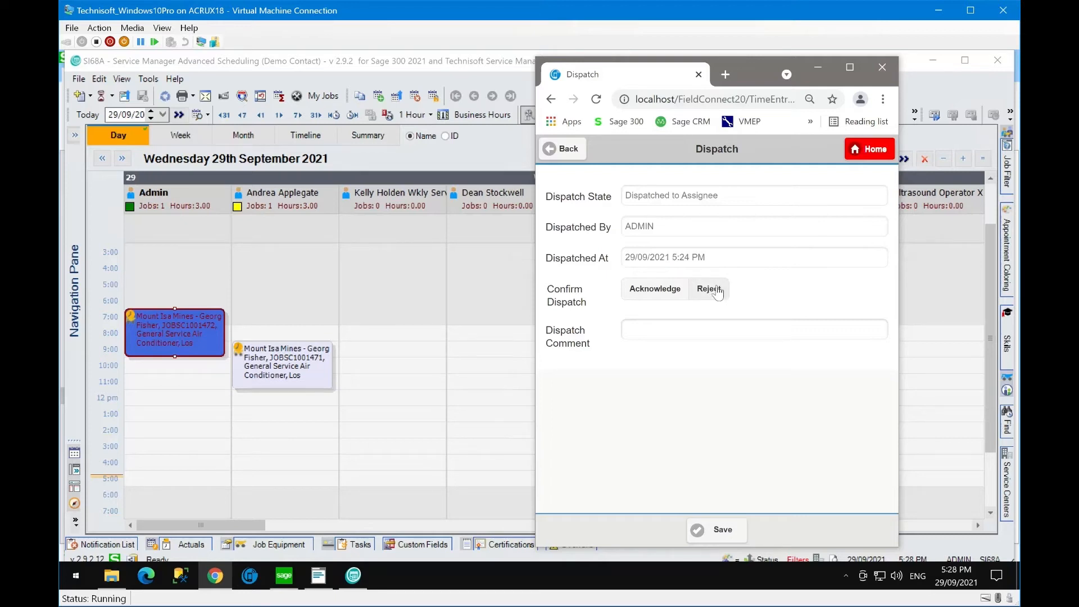
- Acknowledge the dispatch with the comment 'Be there in 10' and save
{"action": "left_click", "coordinate": [653, 289]}
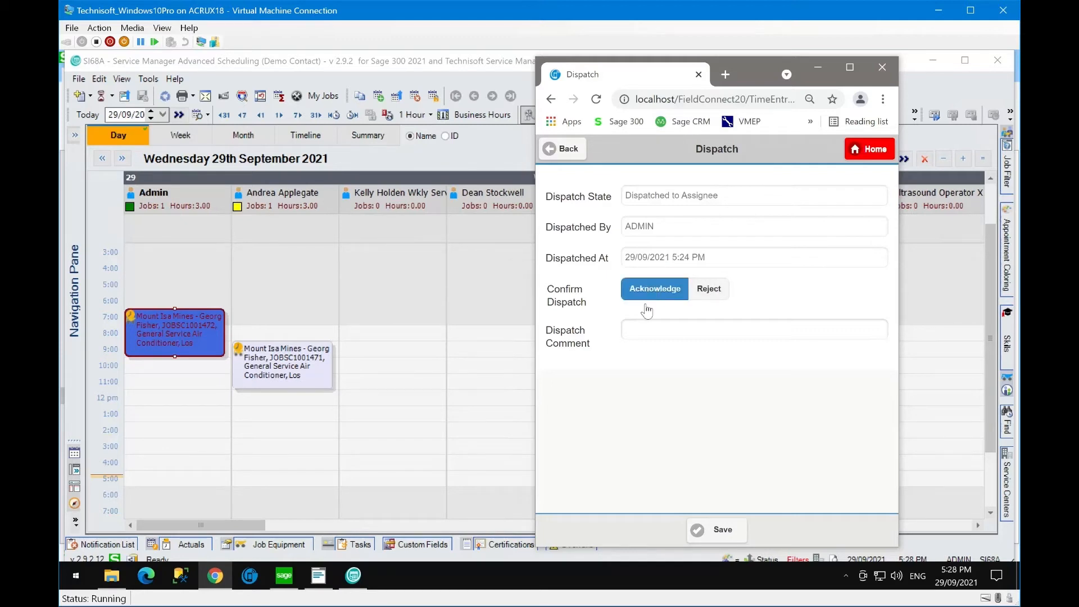
{"action": "left_click", "coordinate": [642, 330]}
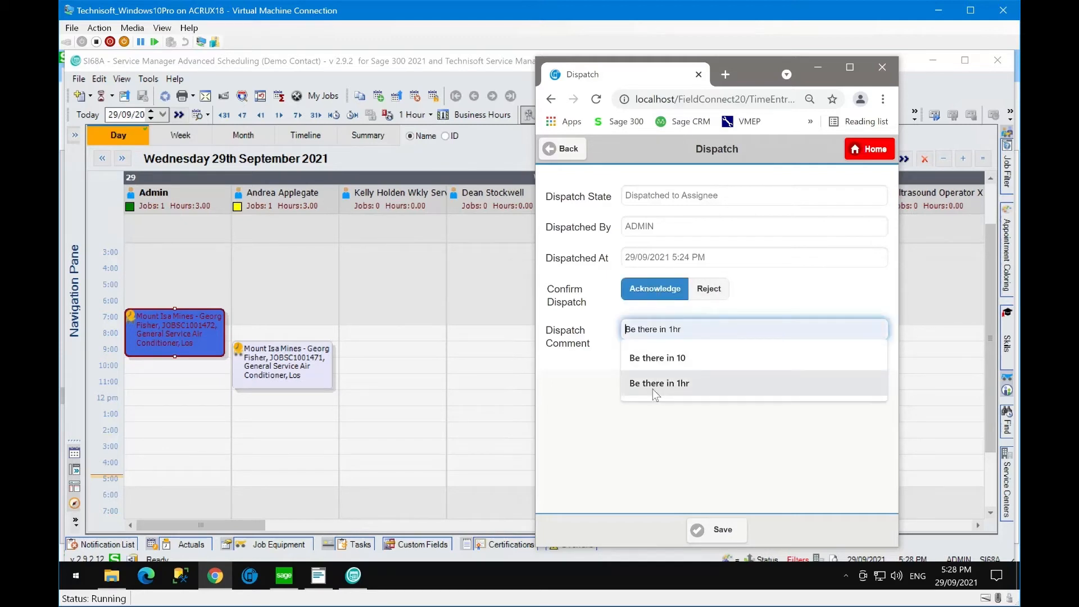
{"action": "left_click", "coordinate": [650, 358]}
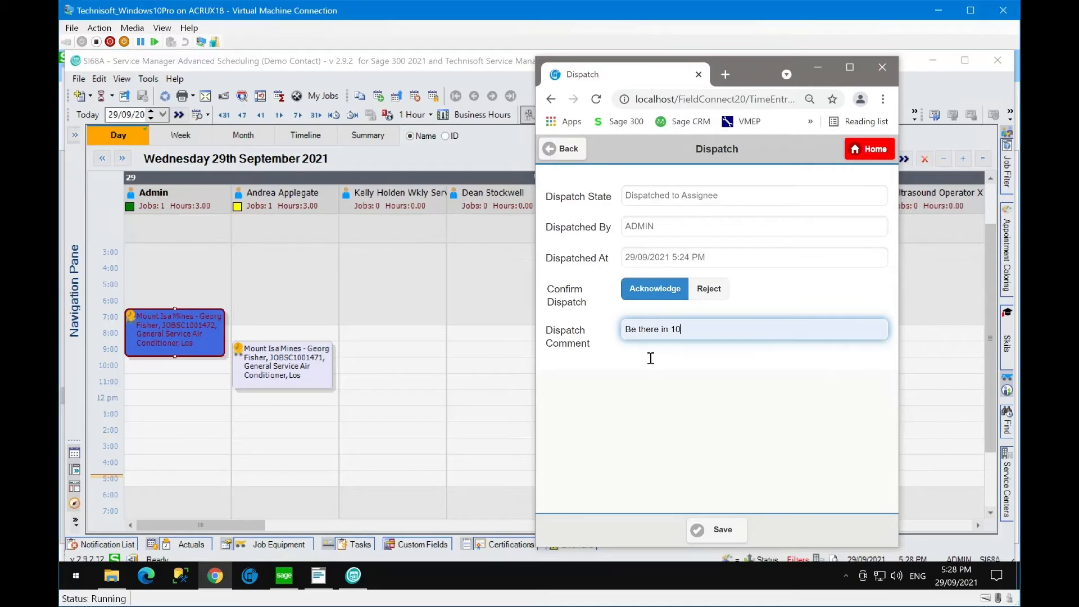
{"action": "left_click", "coordinate": [714, 530]}
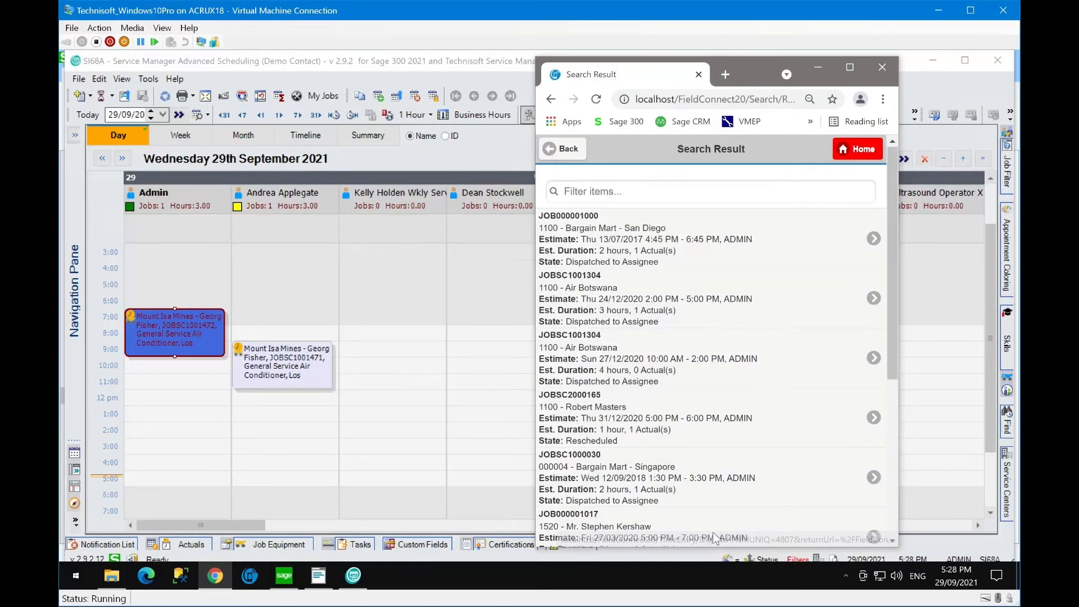
- Review Admin's Mount Isa Mines appointment, then return the Field Portal to Home showing 10 dispatched jobs
{"action": "left_click", "coordinate": [279, 440]}
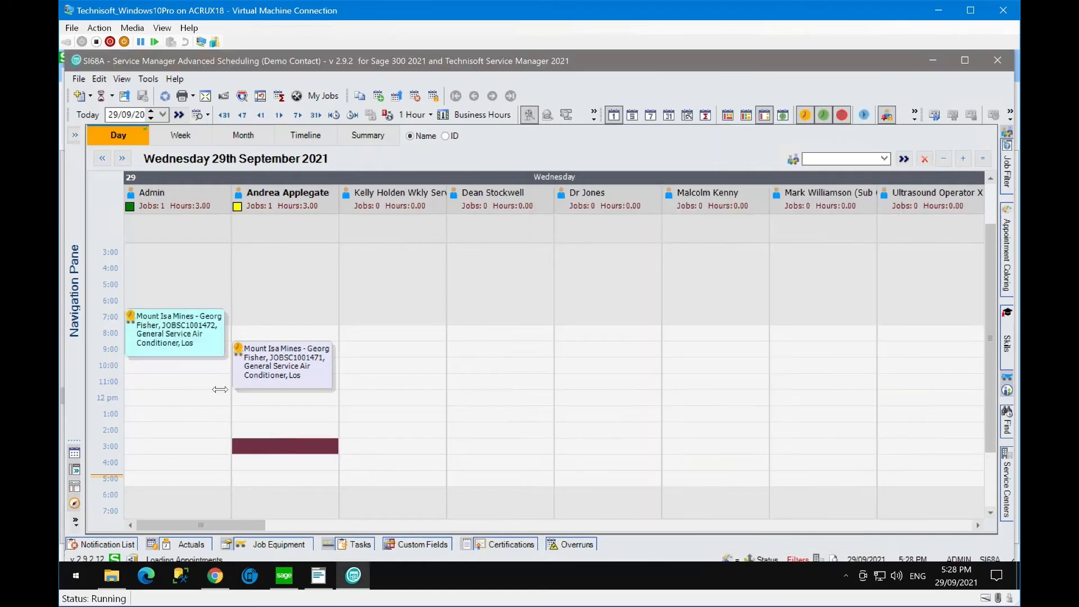
{"action": "left_click", "coordinate": [197, 333]}
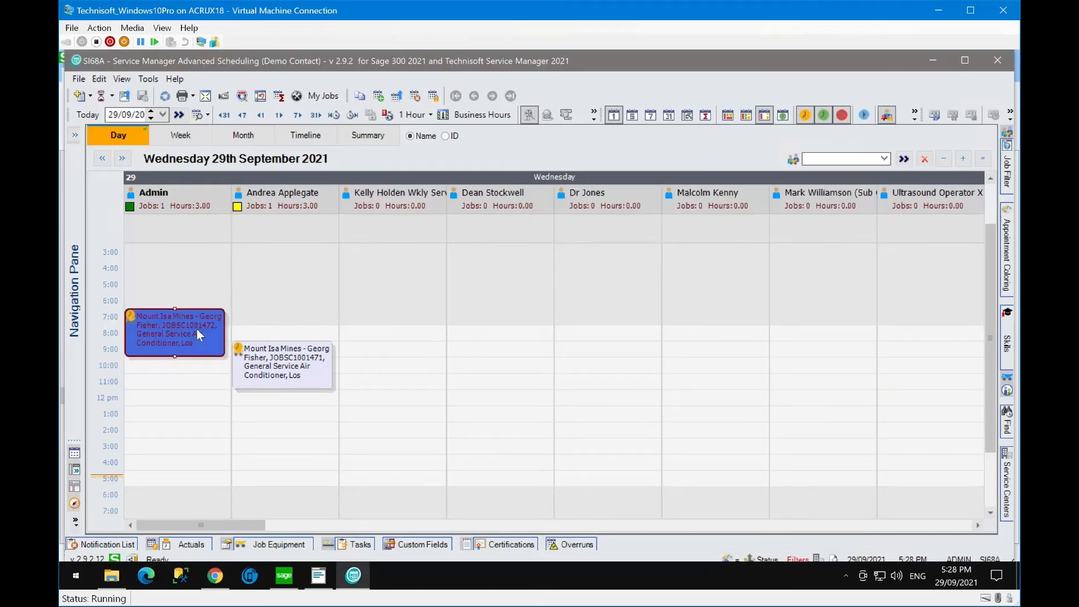
{"action": "left_click", "coordinate": [198, 365]}
{"action": "mouse_move", "coordinate": [195, 343]}
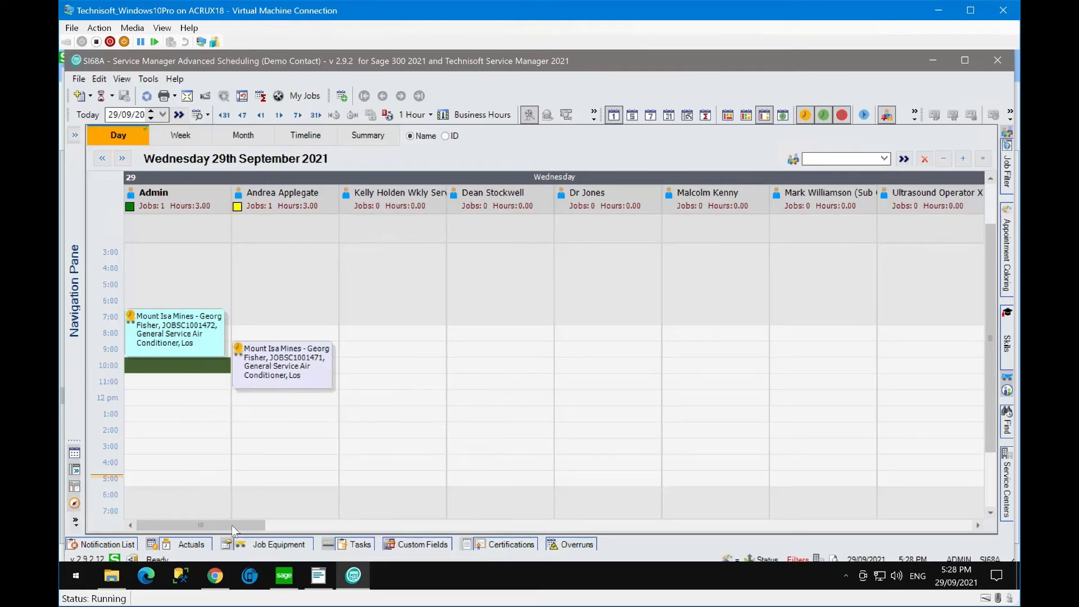
{"action": "left_click", "coordinate": [215, 575]}
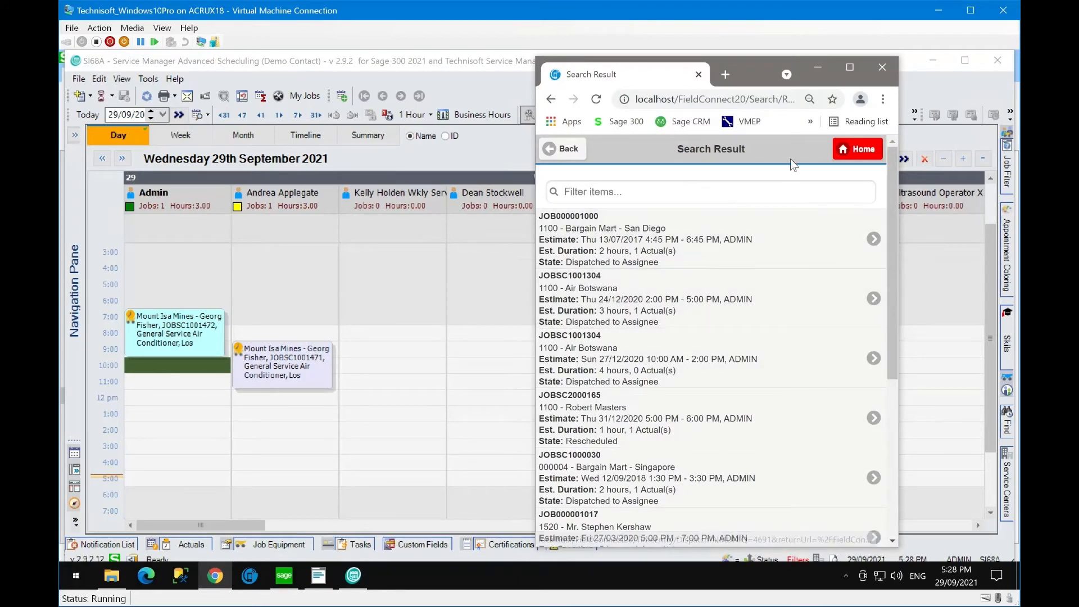
{"action": "left_click", "coordinate": [568, 160]}
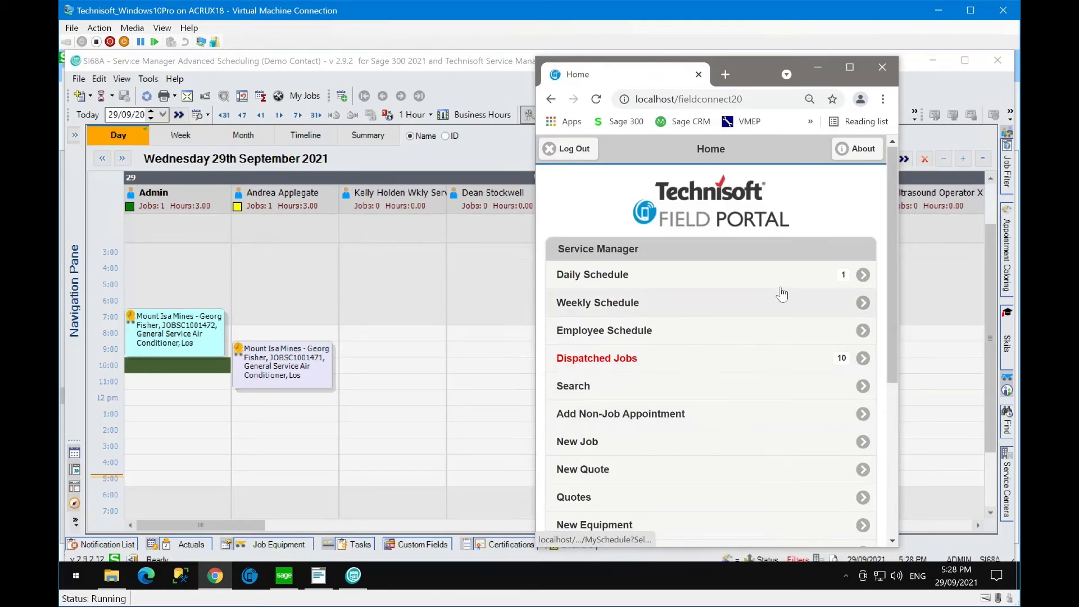
- Start the time recorder for JOBSC1001472 from today's Daily Schedule and open its Job Details
{"action": "left_click", "coordinate": [639, 276]}
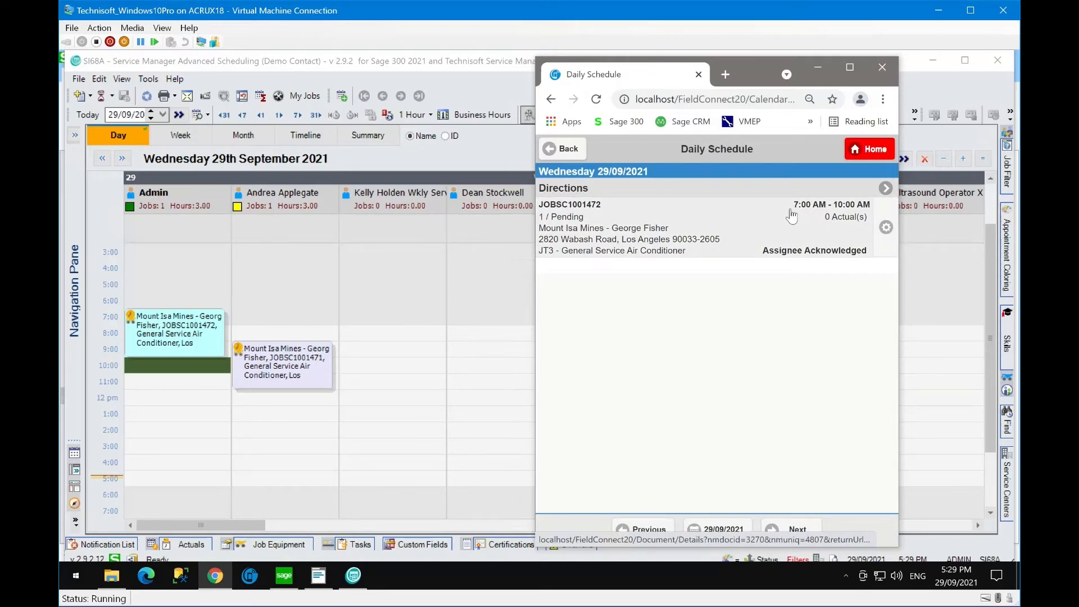
{"action": "left_click", "coordinate": [886, 229]}
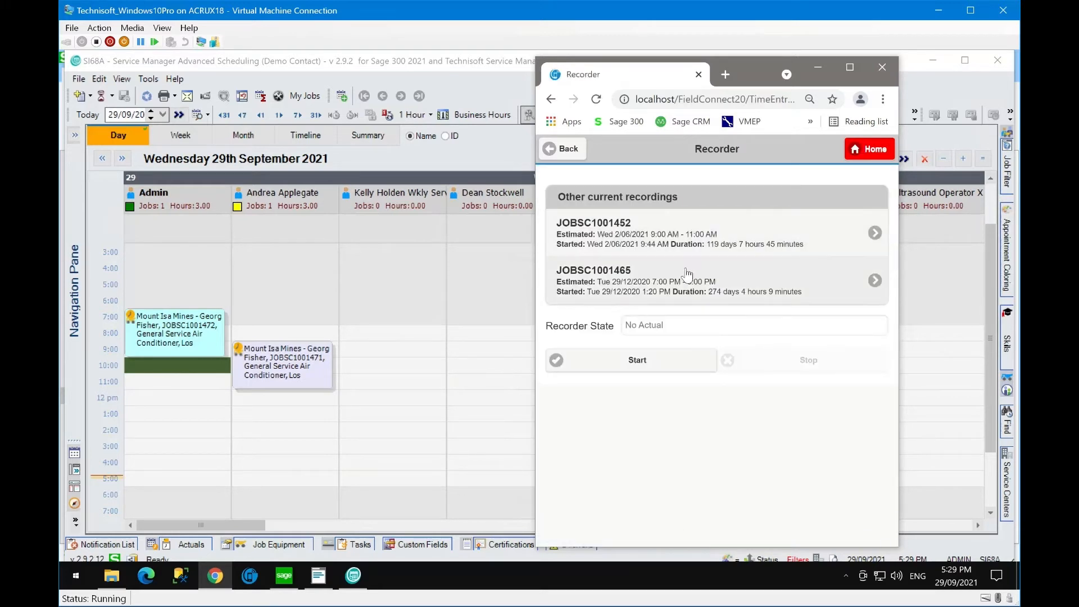
{"action": "left_click", "coordinate": [628, 358]}
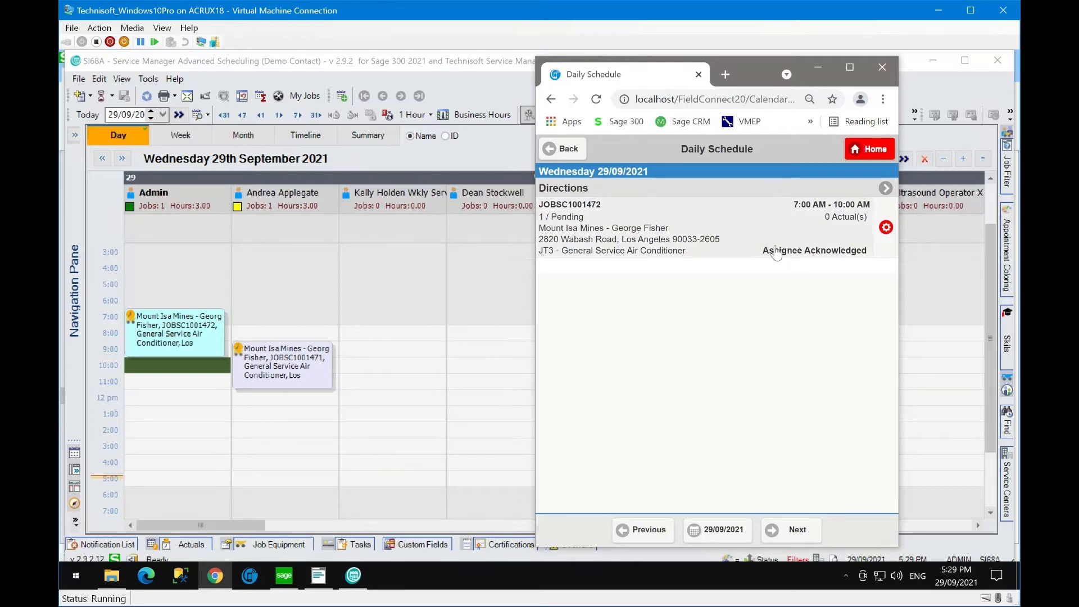
{"action": "left_click", "coordinate": [684, 227]}
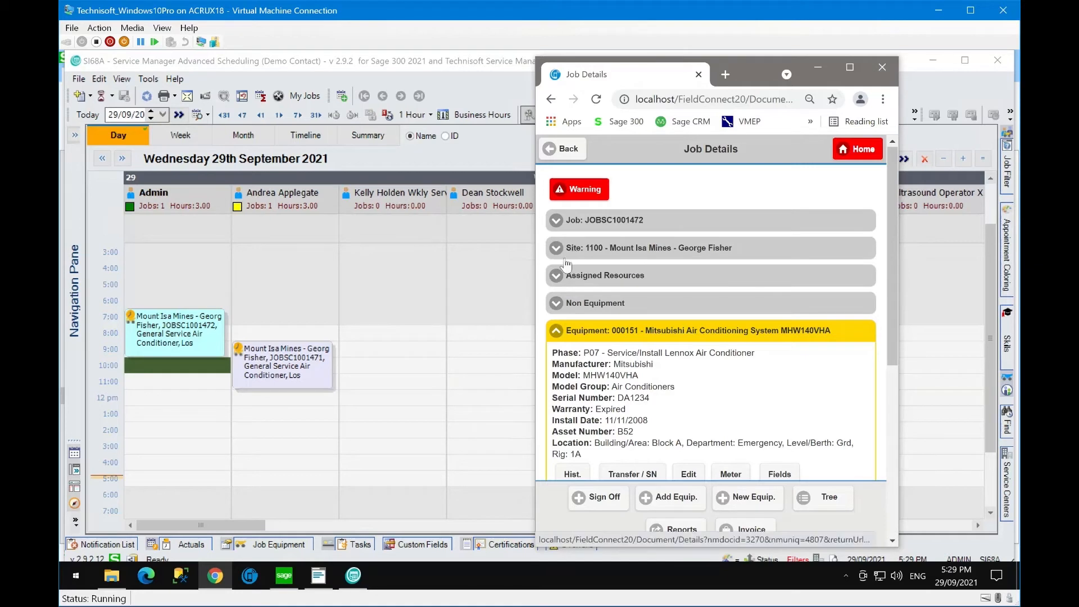
{"action": "left_click", "coordinate": [557, 279]}
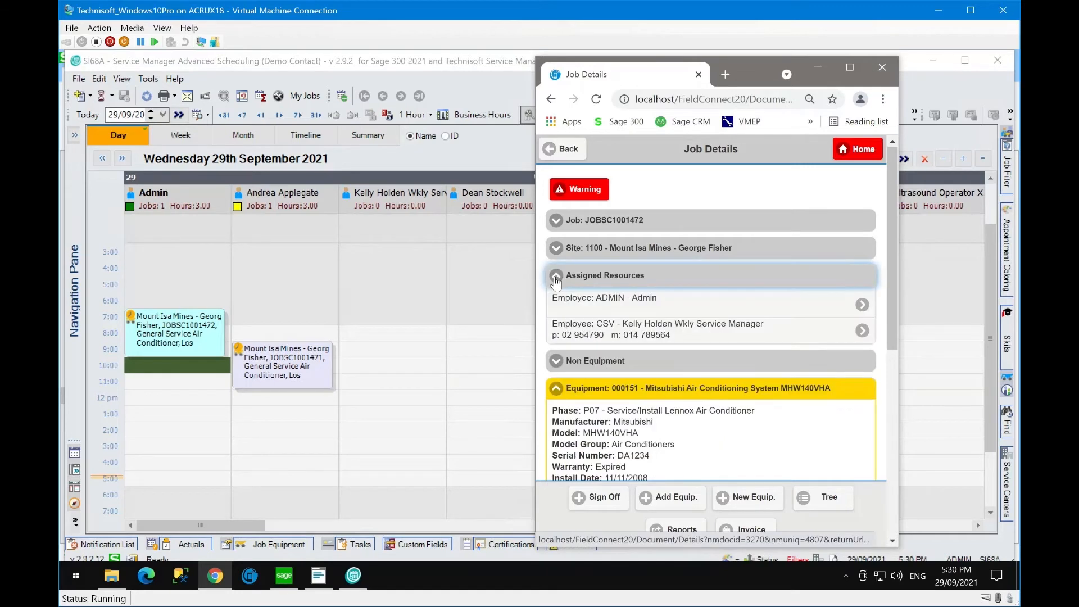
{"action": "left_click", "coordinate": [652, 336]}
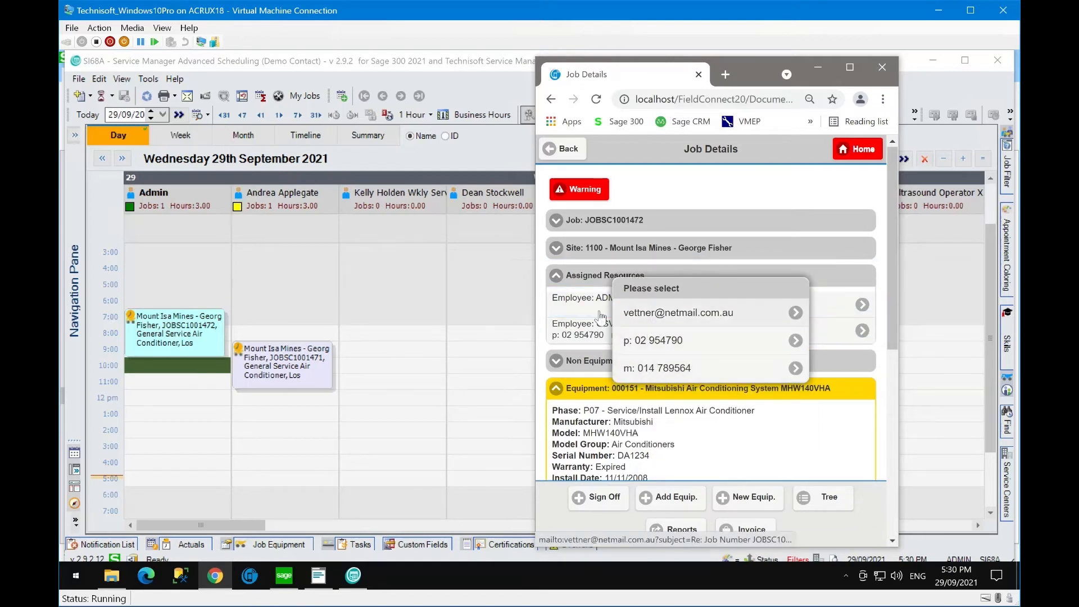
{"action": "left_click", "coordinate": [556, 281]}
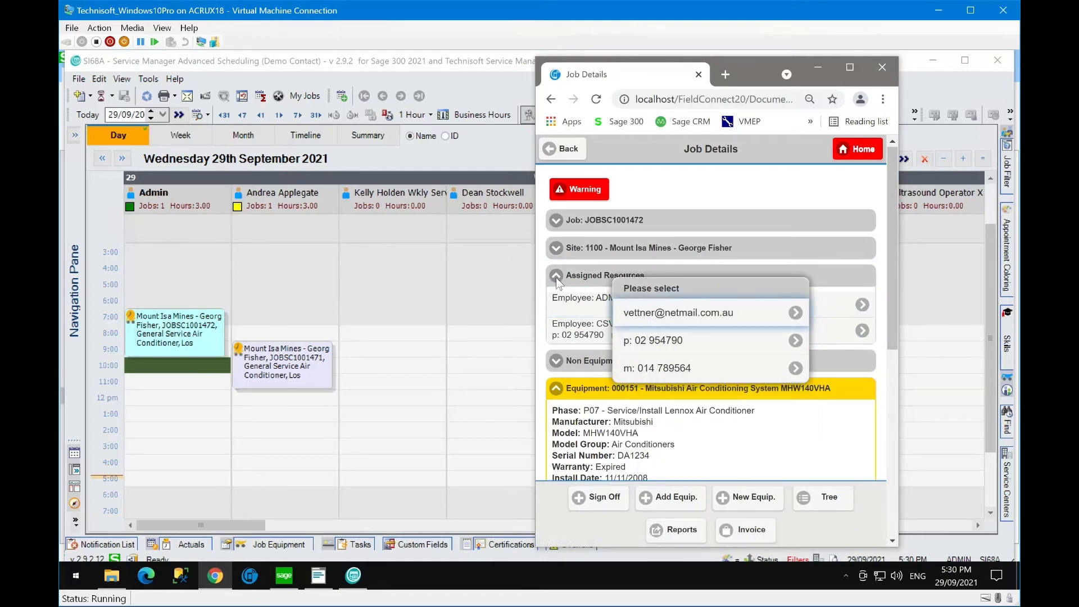
{"action": "left_click", "coordinate": [557, 281]}
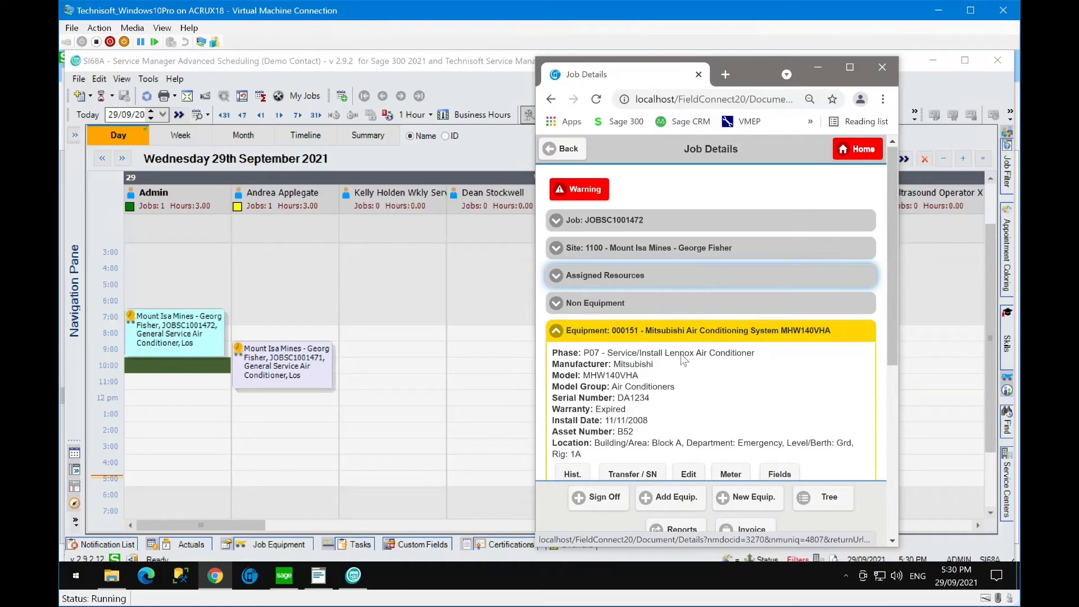
{"action": "scroll", "coordinate": [655, 388], "scroll_direction": "down", "scroll_amount": 2}
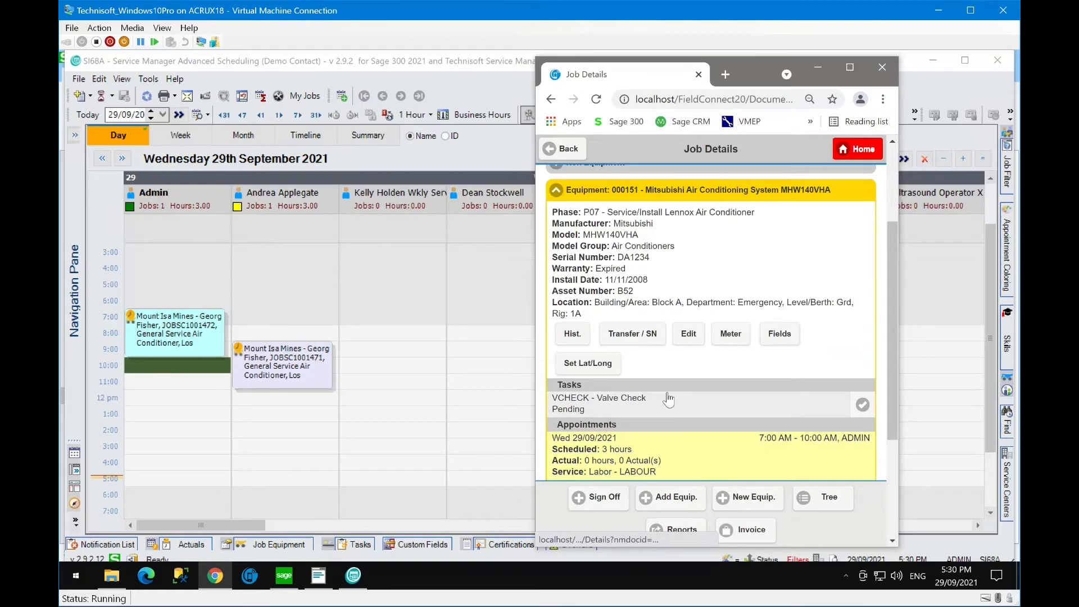
{"action": "scroll", "coordinate": [668, 398], "scroll_direction": "down", "scroll_amount": 1}
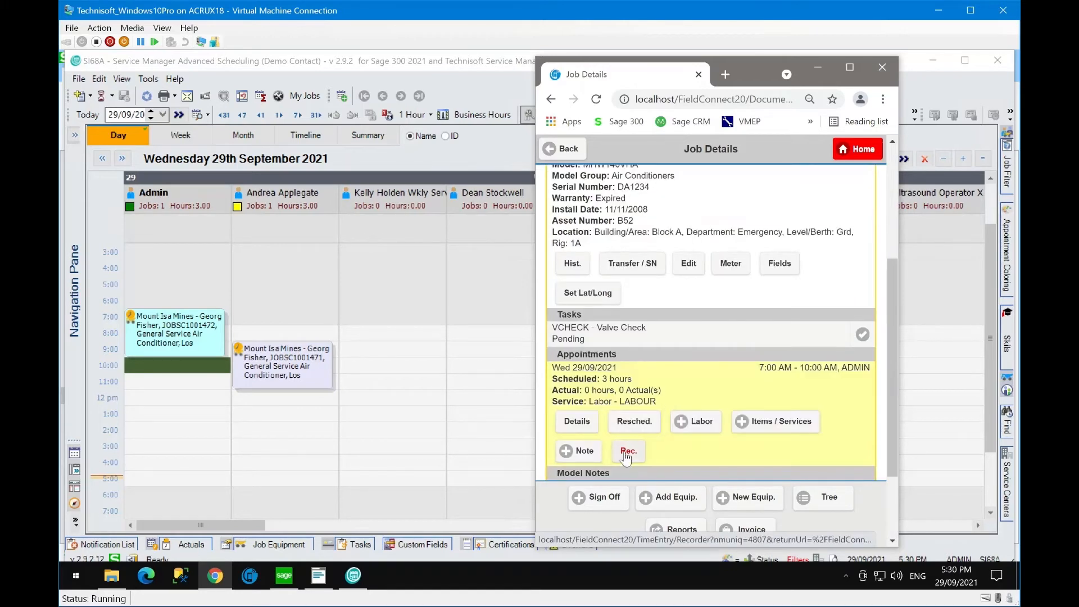
{"action": "scroll", "coordinate": [693, 387], "scroll_direction": "down", "scroll_amount": 2}
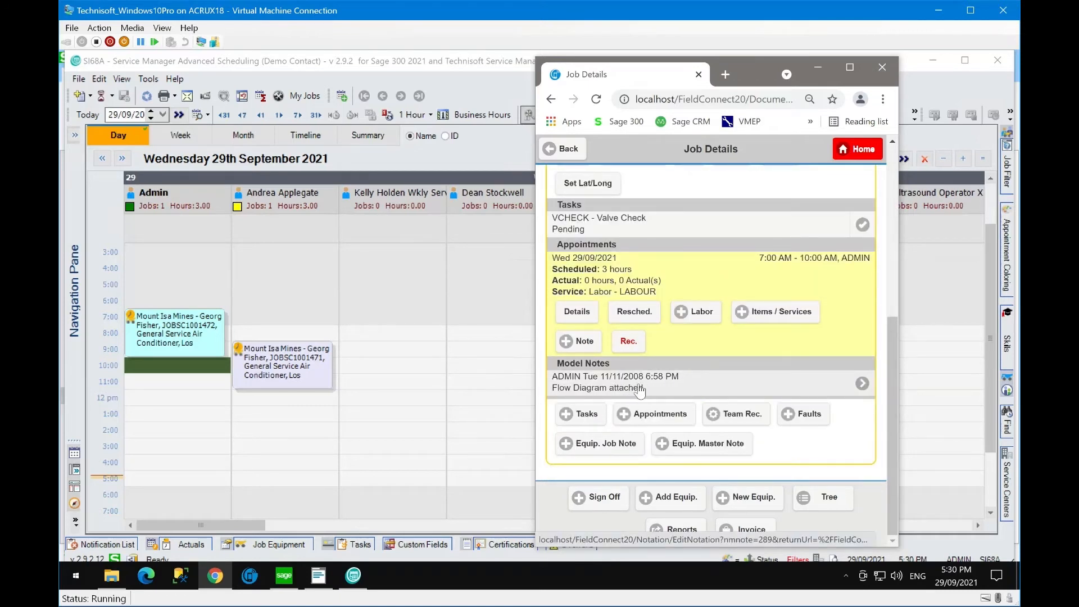
{"action": "scroll", "coordinate": [734, 298], "scroll_direction": "up", "scroll_amount": 6}
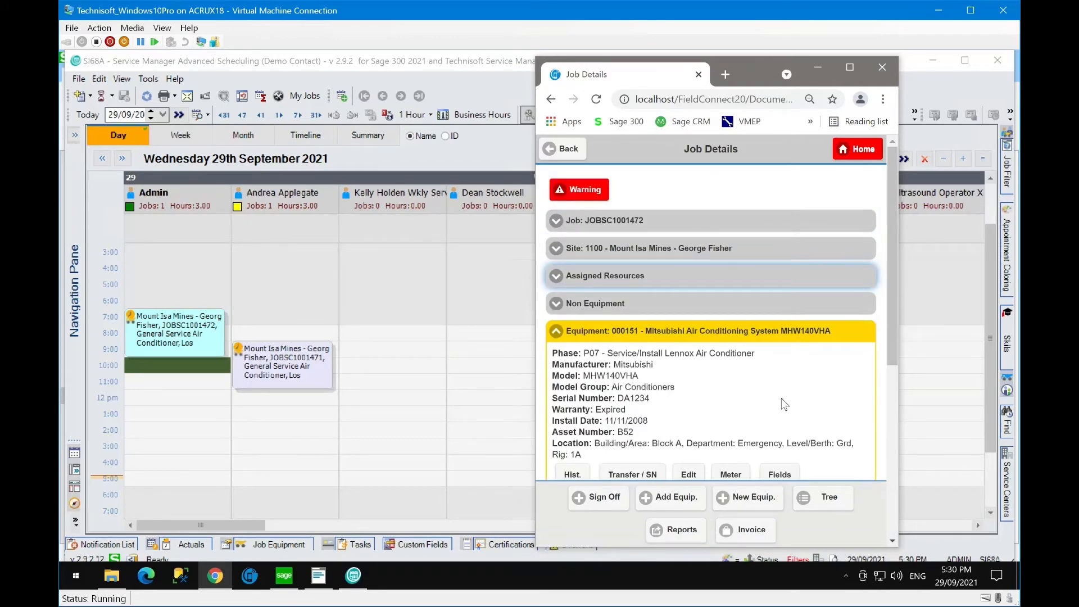
- Set the status of job JOBSC1001472 from 1 / Pending to Active and save
{"action": "left_click", "coordinate": [556, 220]}
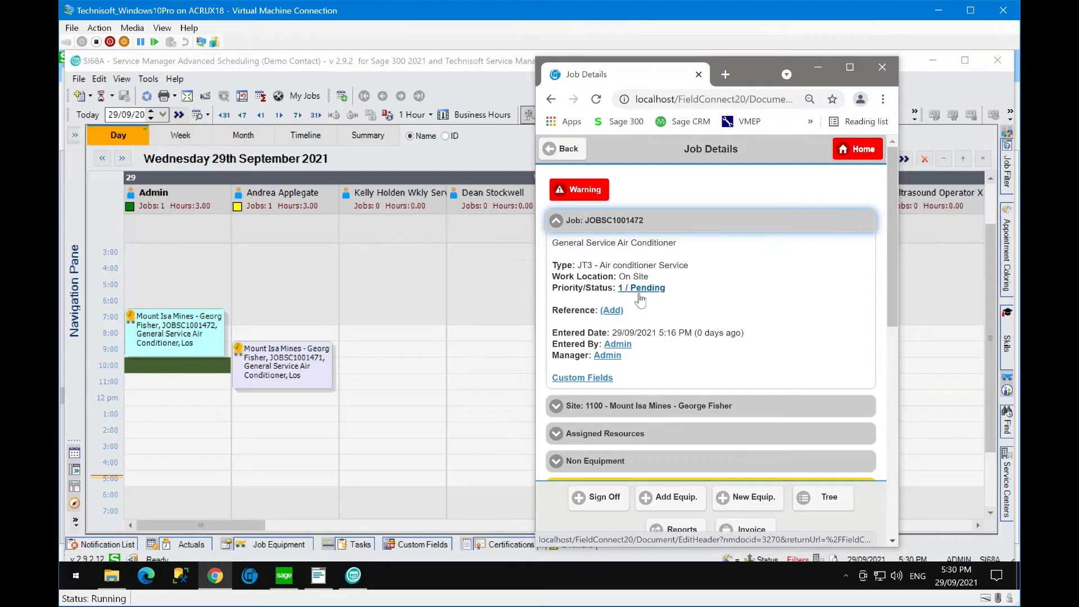
{"action": "left_click", "coordinate": [643, 290]}
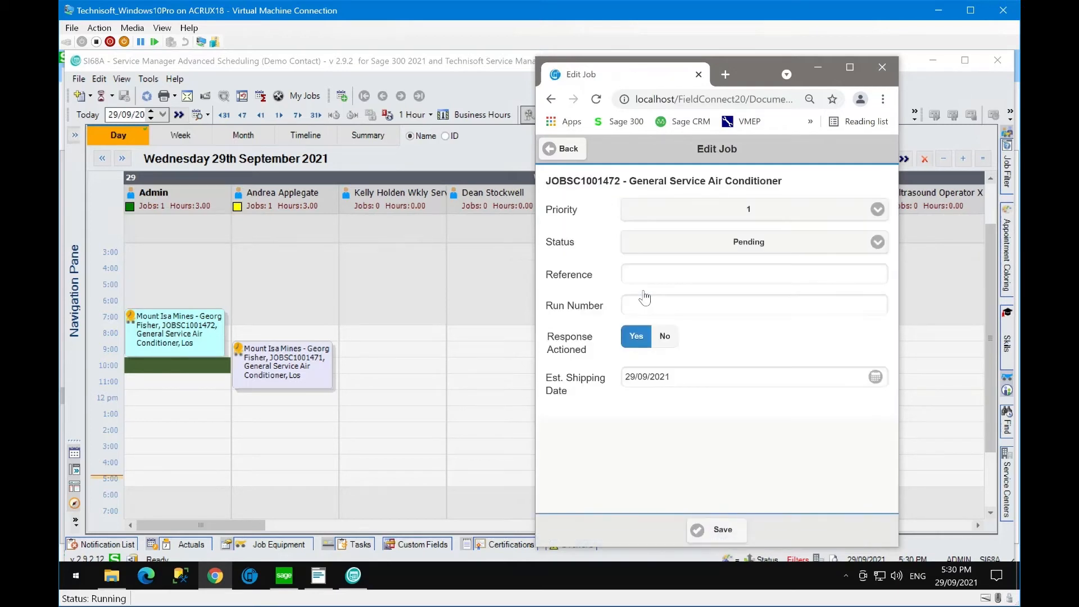
{"action": "left_click", "coordinate": [876, 247]}
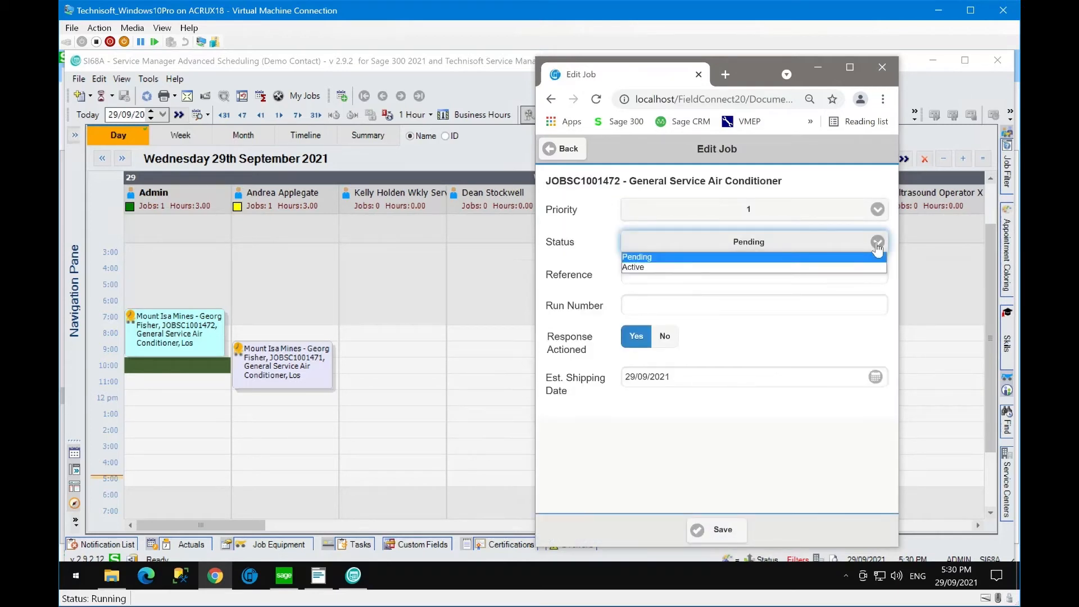
{"action": "left_click", "coordinate": [632, 267]}
{"action": "left_click", "coordinate": [720, 541]}
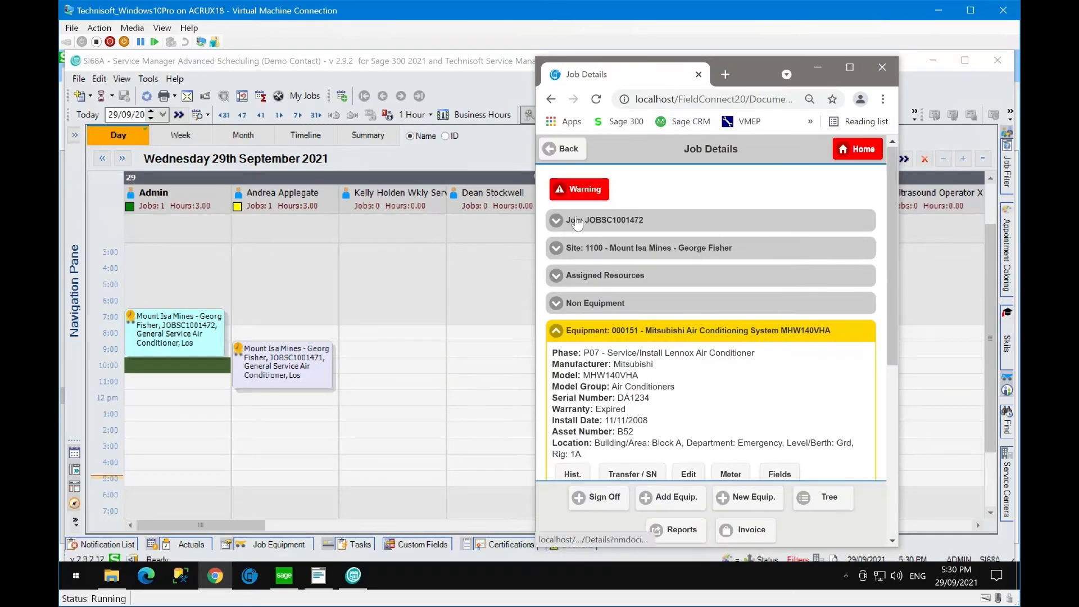
- Reopen the job's Edit Job form and status list to confirm it now shows Active
{"action": "left_click", "coordinate": [554, 220]}
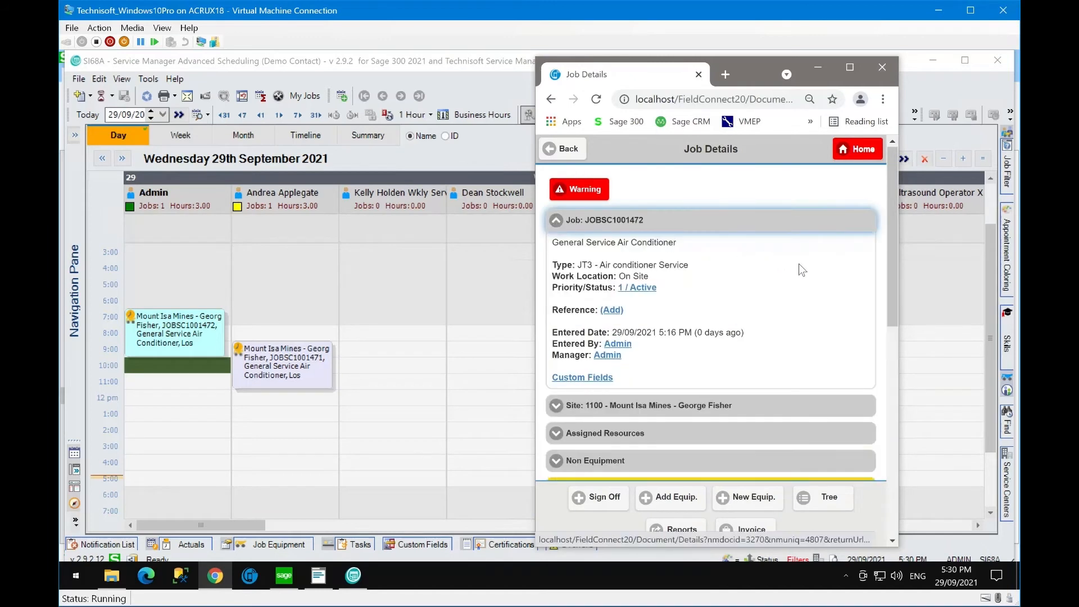
{"action": "left_click", "coordinate": [644, 288]}
{"action": "left_click", "coordinate": [877, 244]}
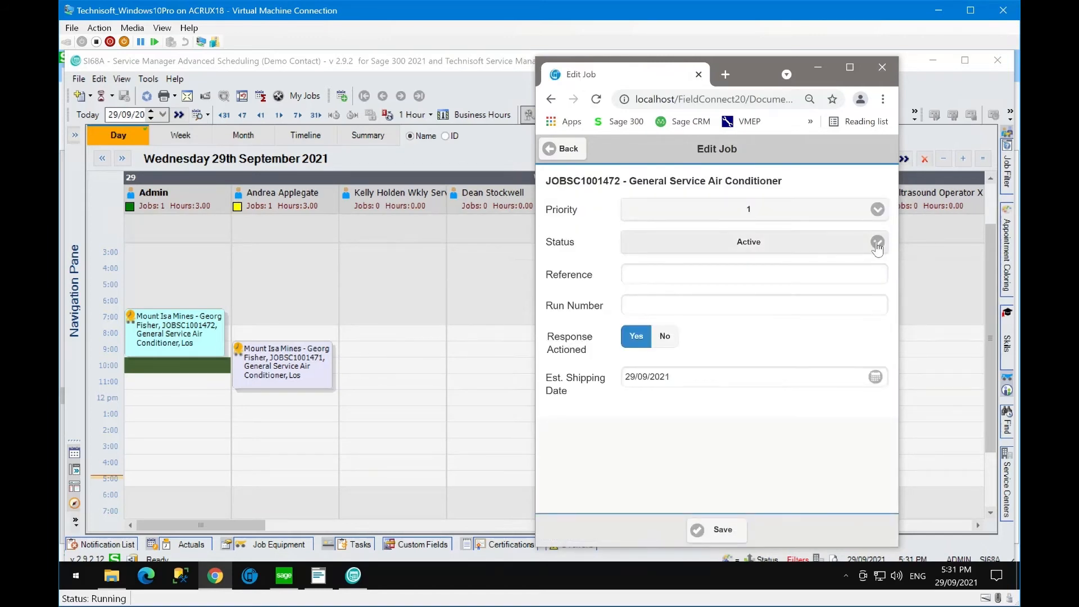
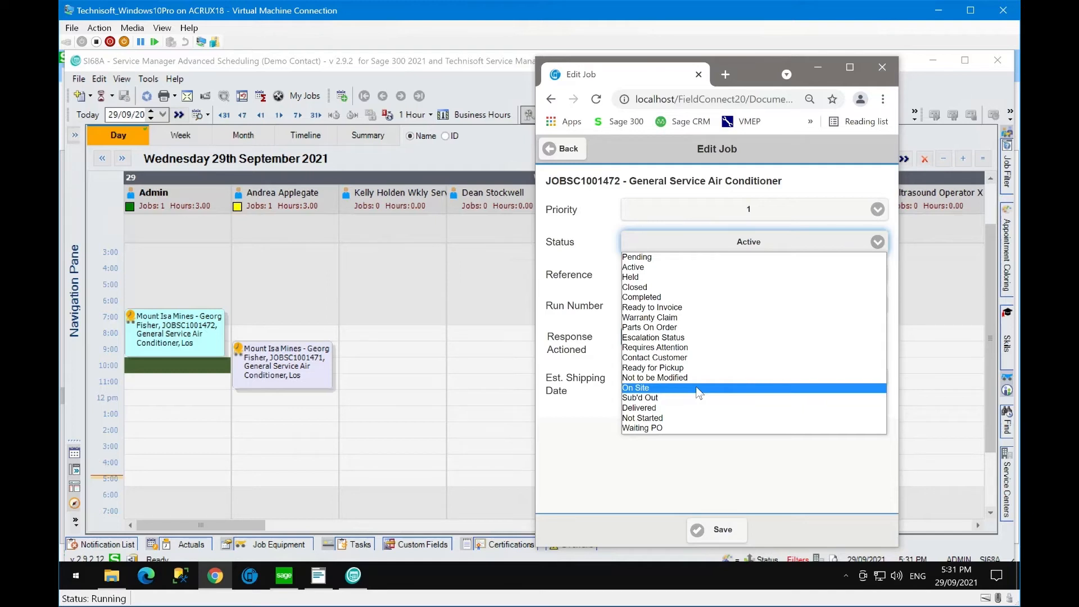
- Set the General Service Air Conditioner job to On Site, save it, and return to the scheduler
{"action": "left_click", "coordinate": [695, 387]}
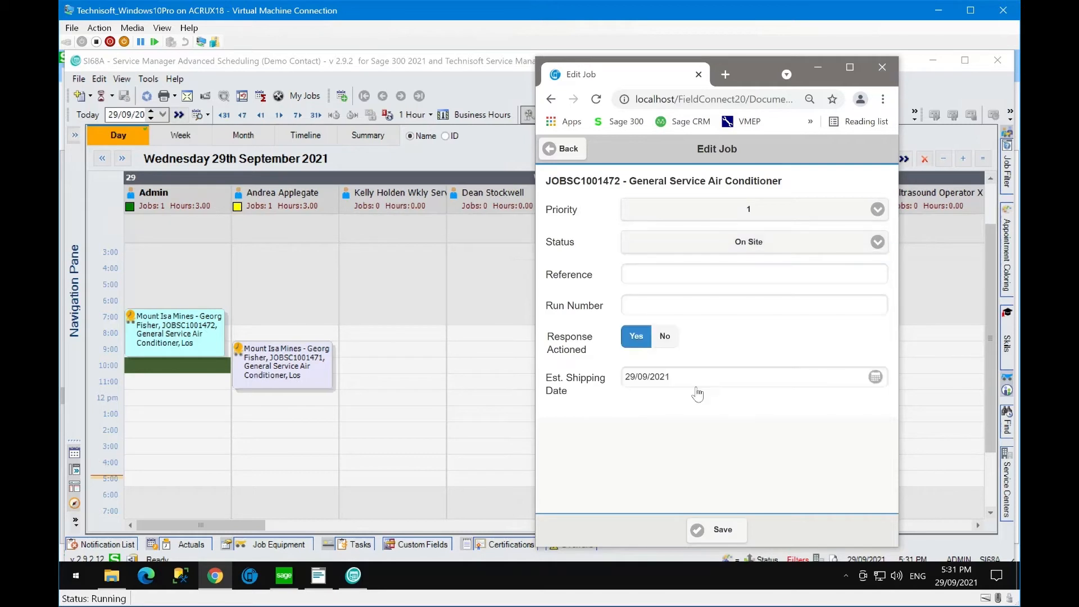
{"action": "left_click", "coordinate": [723, 532]}
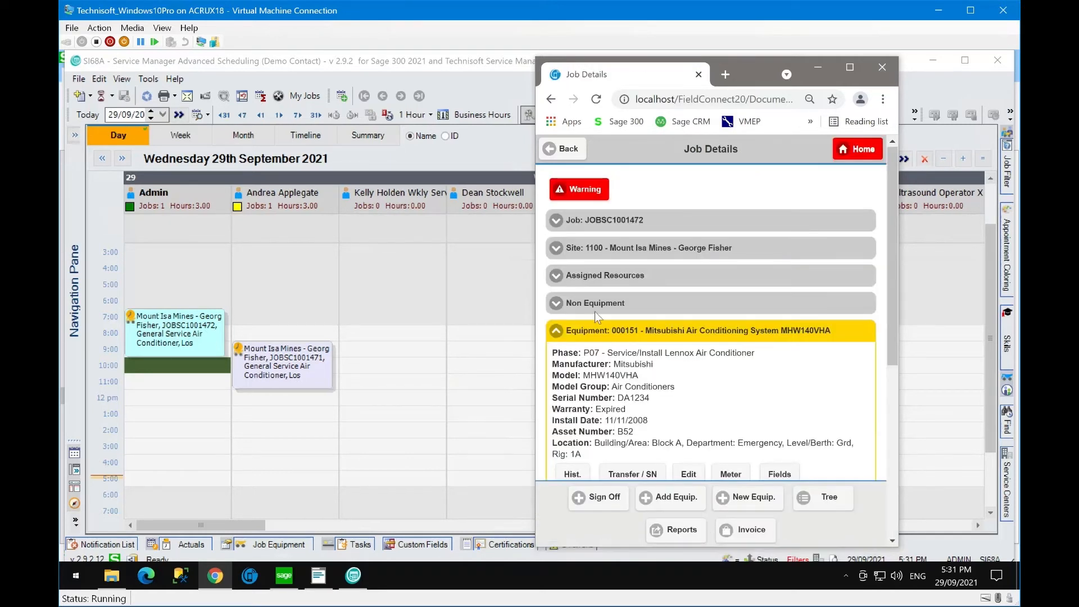
{"action": "left_click", "coordinate": [281, 317]}
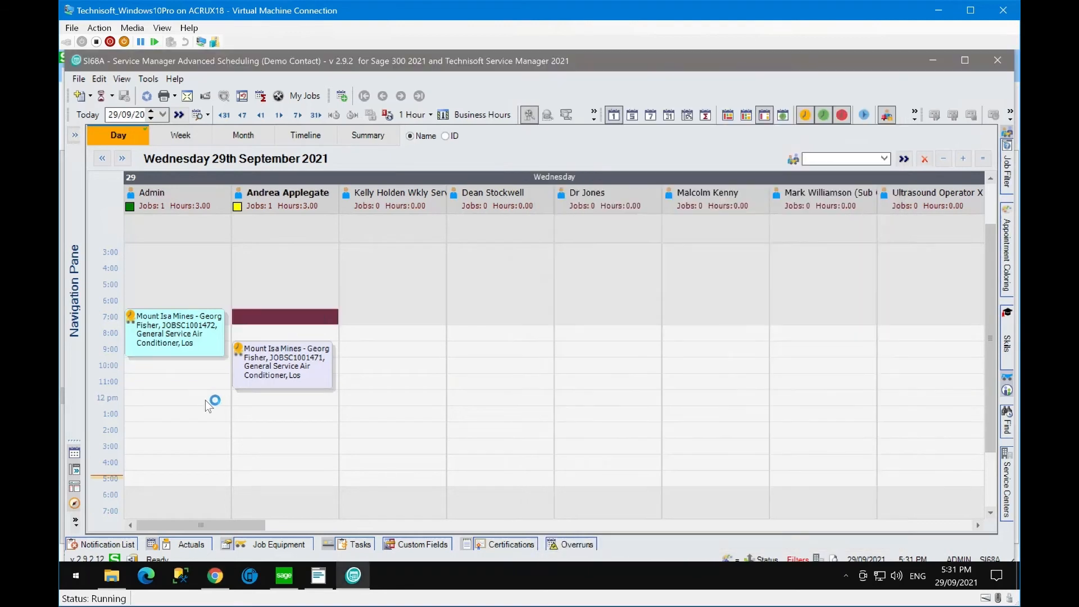
- Select Admin's Mount Isa Mines appointment and refresh the status-based Appointment Coloring
{"action": "left_click", "coordinate": [191, 396]}
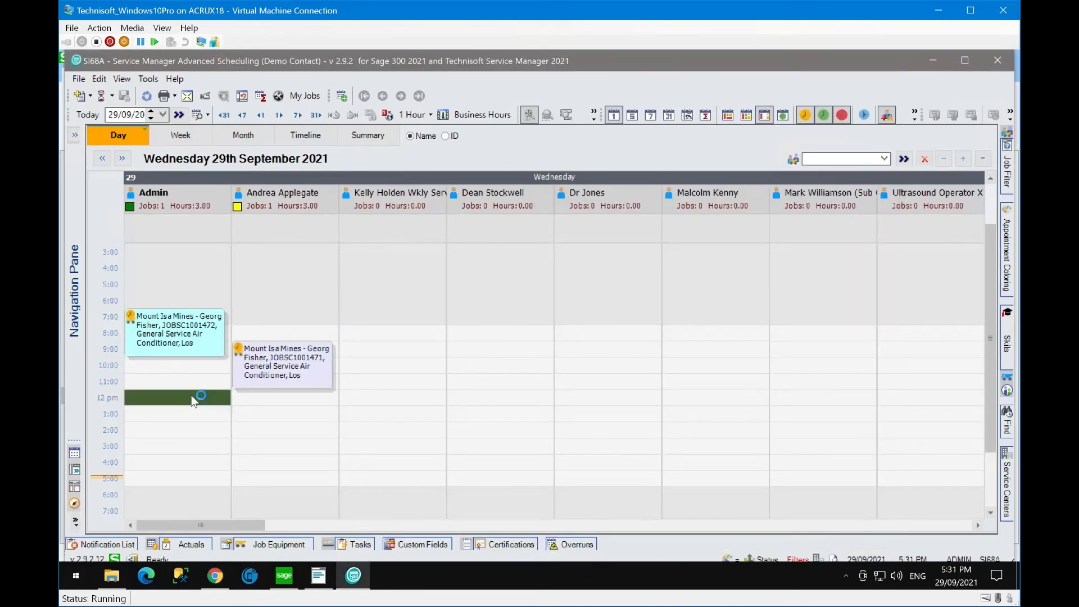
{"action": "left_click", "coordinate": [183, 344]}
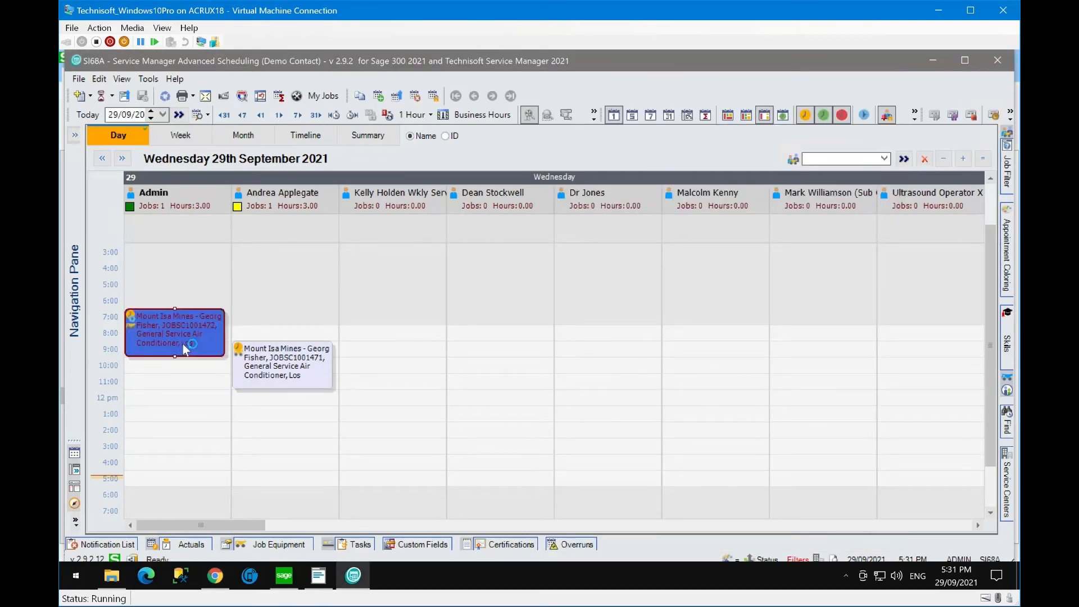
{"action": "left_click", "coordinate": [181, 367]}
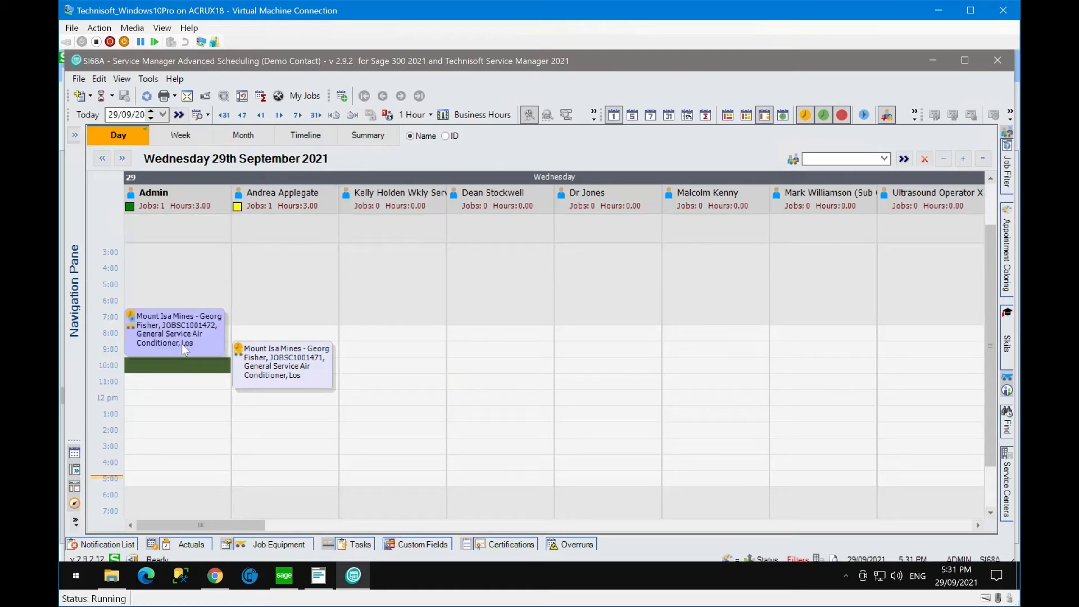
{"action": "left_click", "coordinate": [1008, 242]}
- Review the week view, trying to move Admin's Wednesday Mount Isa appointment, then the month view
{"action": "mouse_move", "coordinate": [134, 325]}
{"action": "mouse_move", "coordinate": [174, 318]}
{"action": "left_click", "coordinate": [189, 135]}
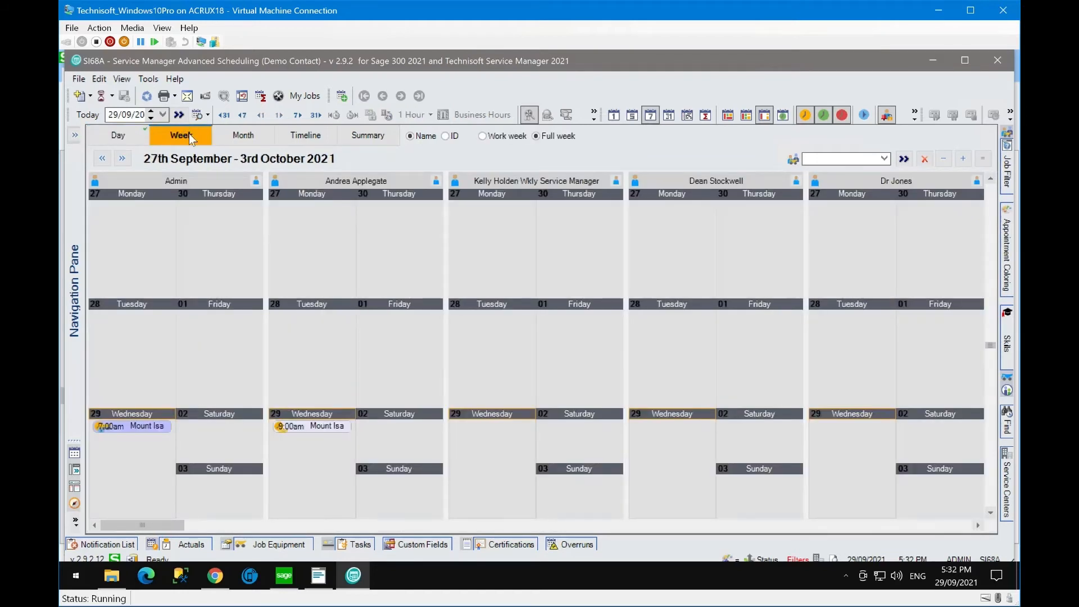
{"action": "left_click", "coordinate": [137, 427]}
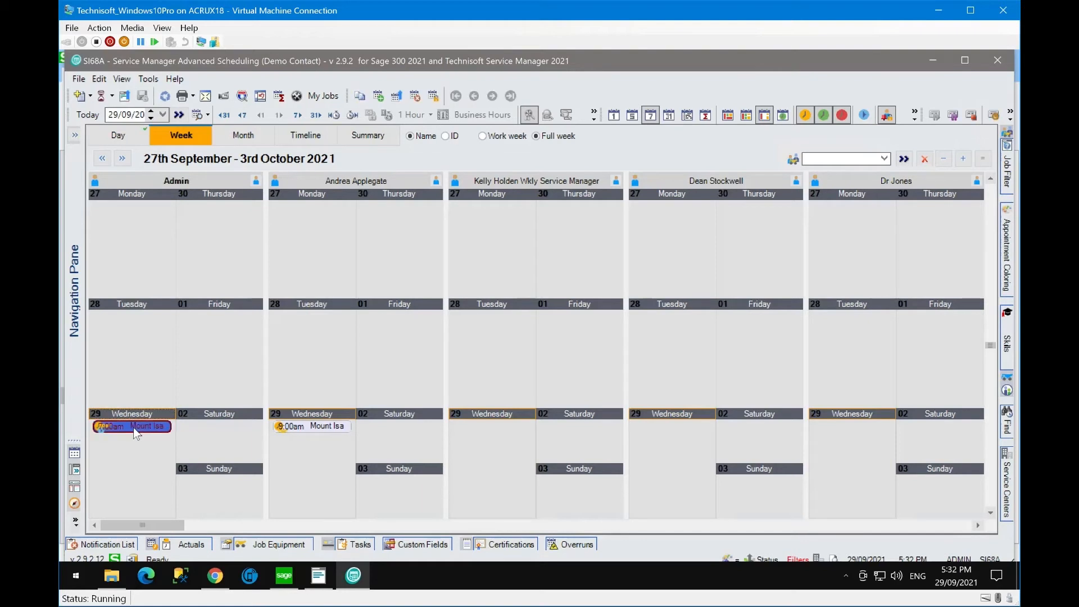
{"action": "mouse_move", "coordinate": [133, 427]}
{"action": "left_mouse_down"}
{"action": "mouse_move", "coordinate": [303, 439]}
{"action": "mouse_move", "coordinate": [135, 430]}
{"action": "left_mouse_up"}
{"action": "left_click", "coordinate": [238, 136]}
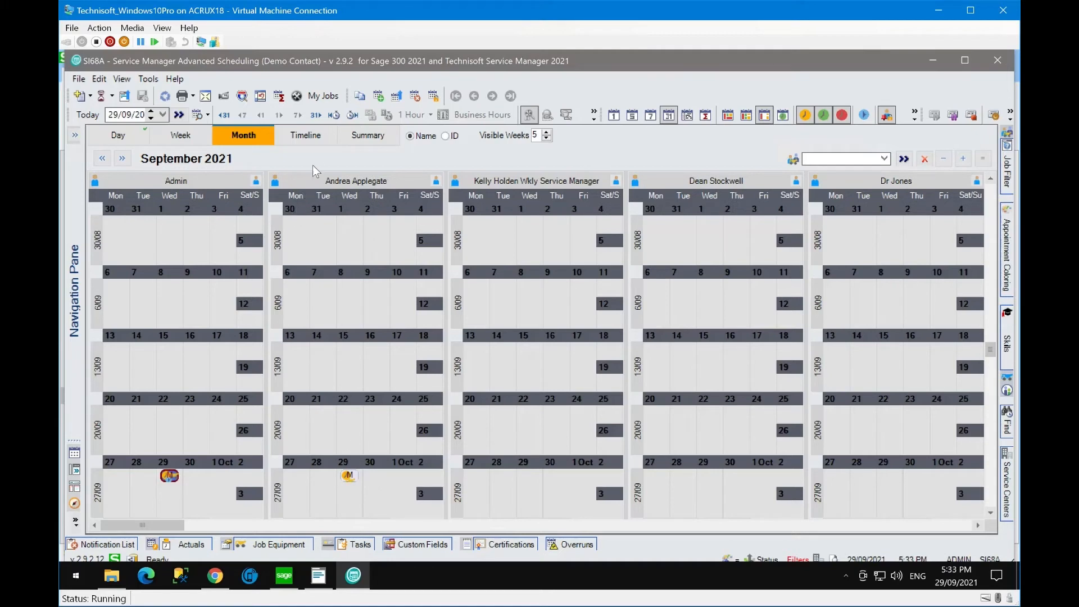
- In the resource timeline, mark Admin's 11 AM–1 PM range, then load the hours Summary for 29 September–9 October 2021
{"action": "left_click", "coordinate": [308, 138]}
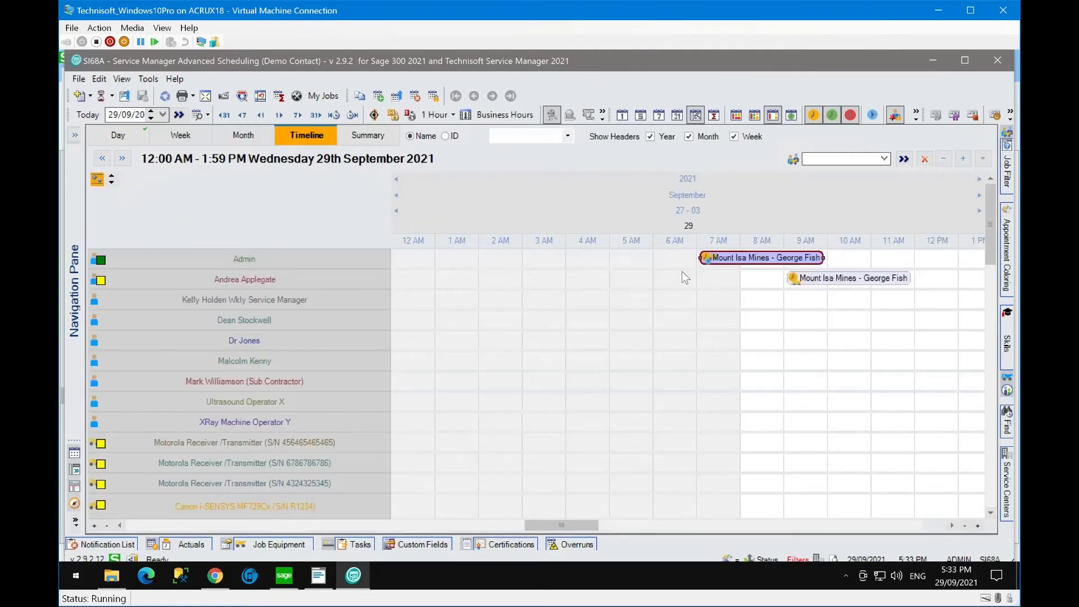
{"action": "left_click_drag", "start_coordinate": [544, 524], "coordinate": [451, 524]}
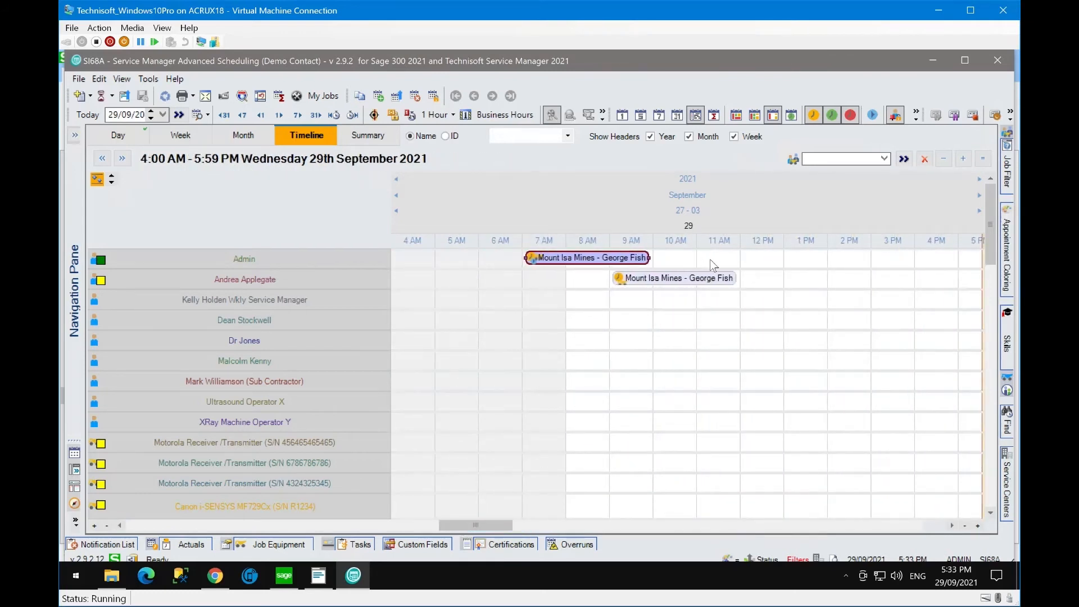
{"action": "left_click_drag", "start_coordinate": [712, 266], "coordinate": [763, 264]}
{"action": "right_click", "coordinate": [762, 258]}
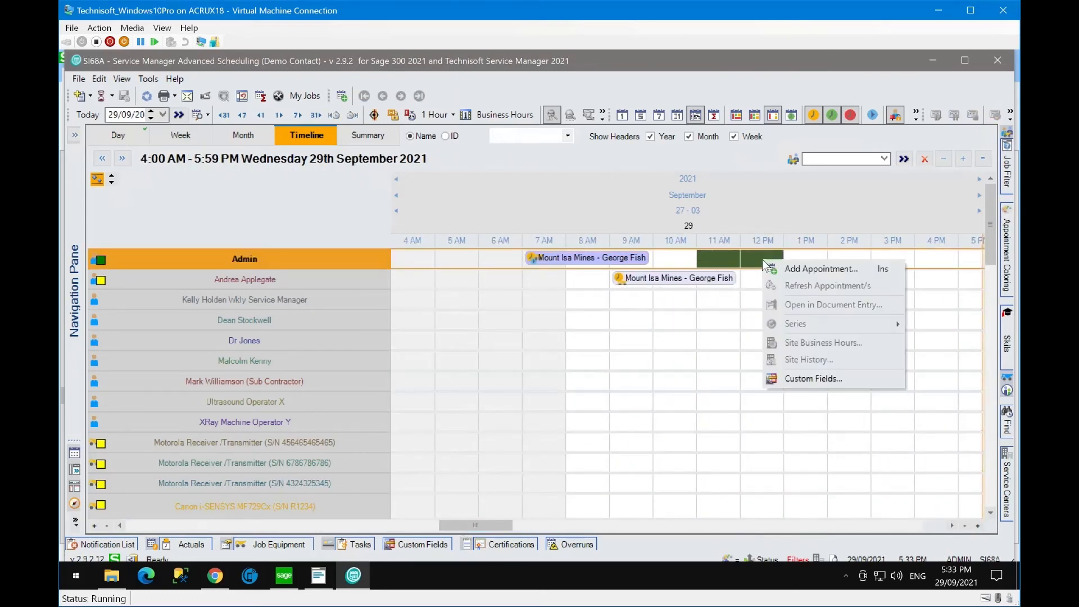
{"action": "left_click", "coordinate": [784, 269]}
{"action": "left_click", "coordinate": [680, 380]}
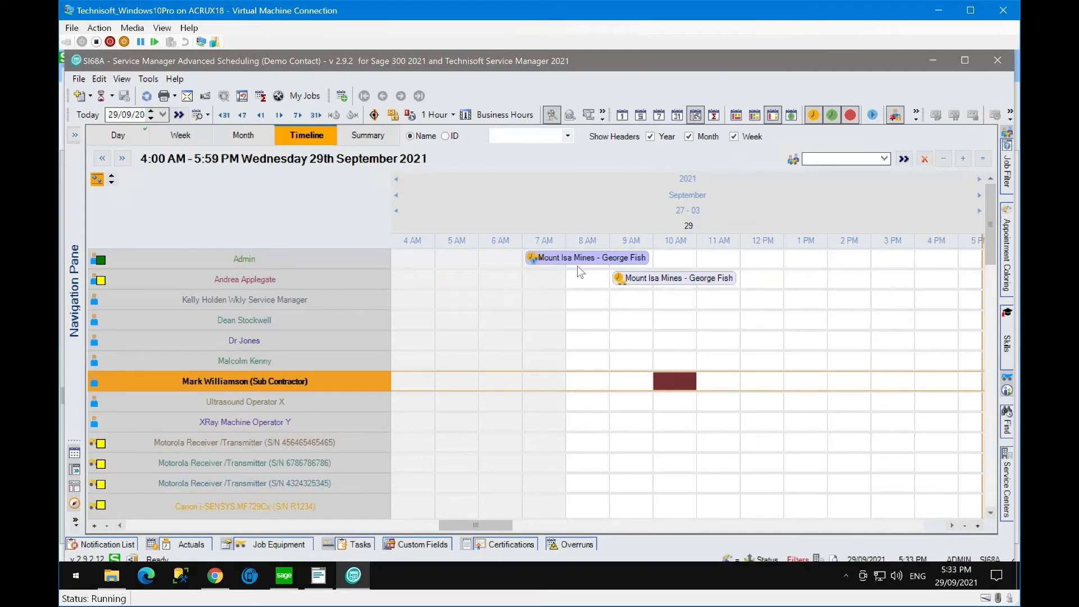
{"action": "left_click", "coordinate": [356, 133]}
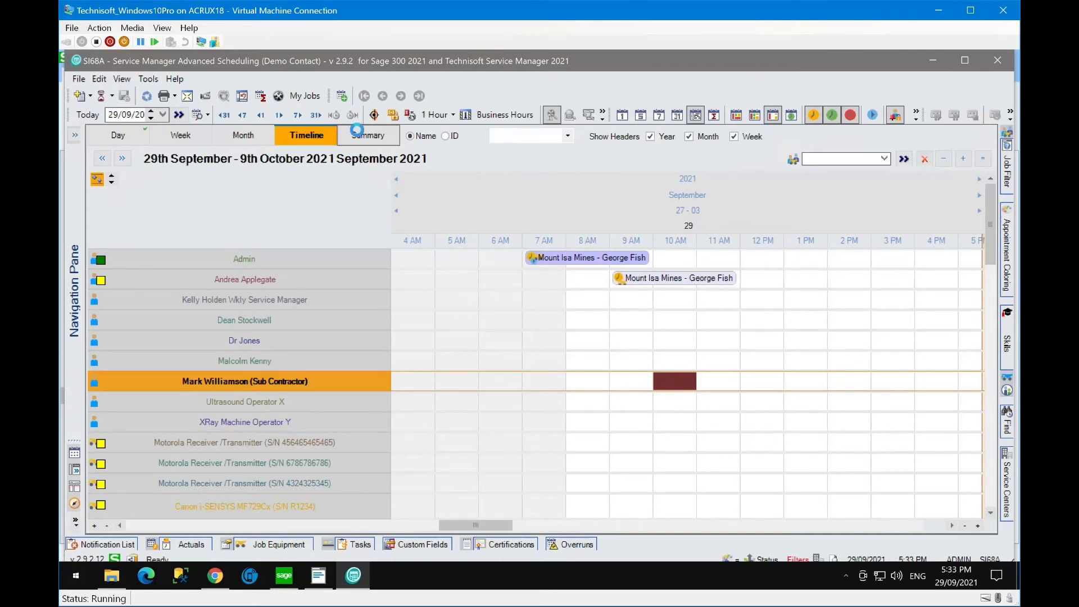
{"action": "left_click", "coordinate": [280, 231]}
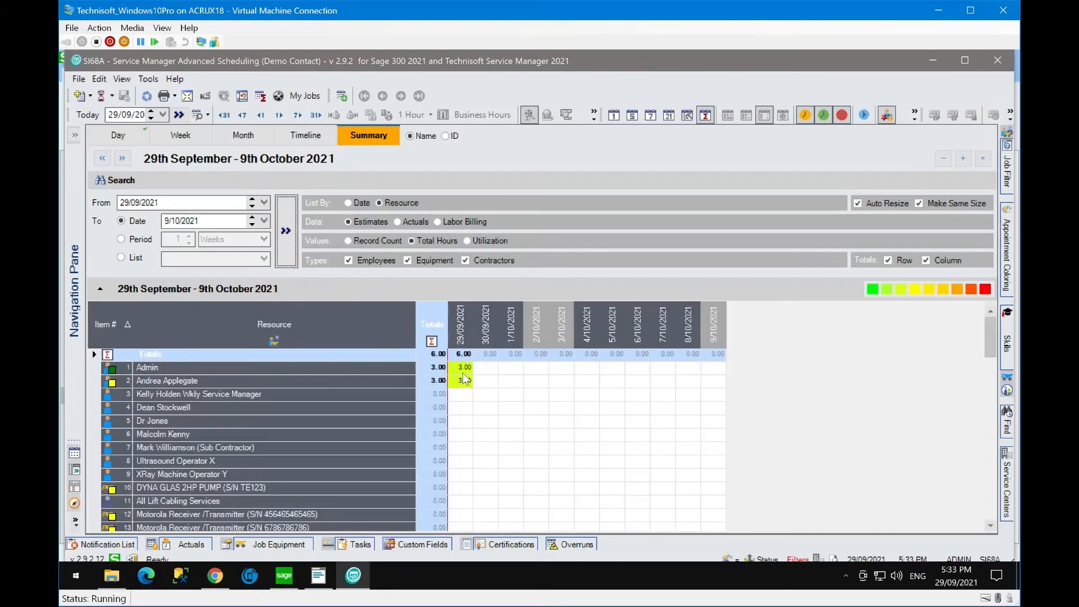
- Check Admin's summary cells for 30/09 and 4/10, open the 4 October day view, then jump back to 29 September
{"action": "mouse_move", "coordinate": [988, 293]}
{"action": "mouse_move", "coordinate": [870, 291]}
{"action": "mouse_move", "coordinate": [905, 293]}
{"action": "left_click", "coordinate": [482, 369]}
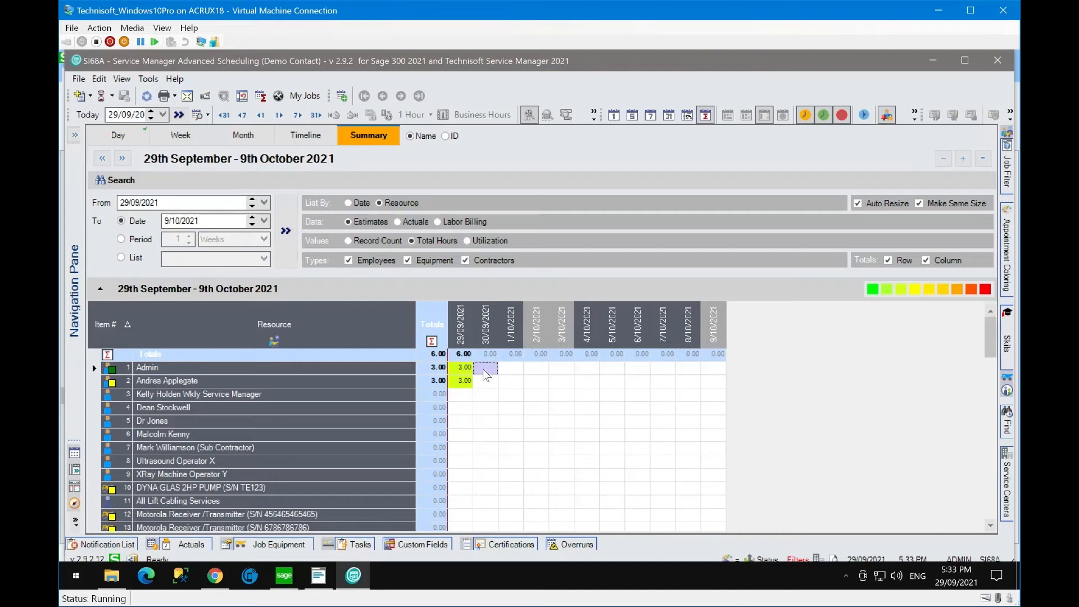
{"action": "left_click", "coordinate": [589, 370]}
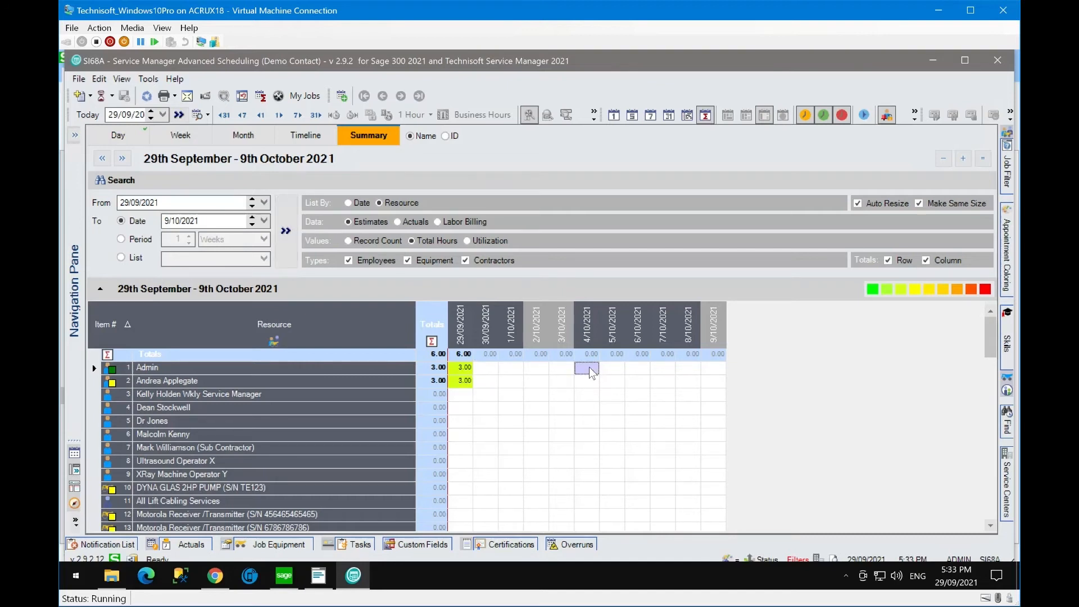
{"action": "double_click", "coordinate": [589, 370]}
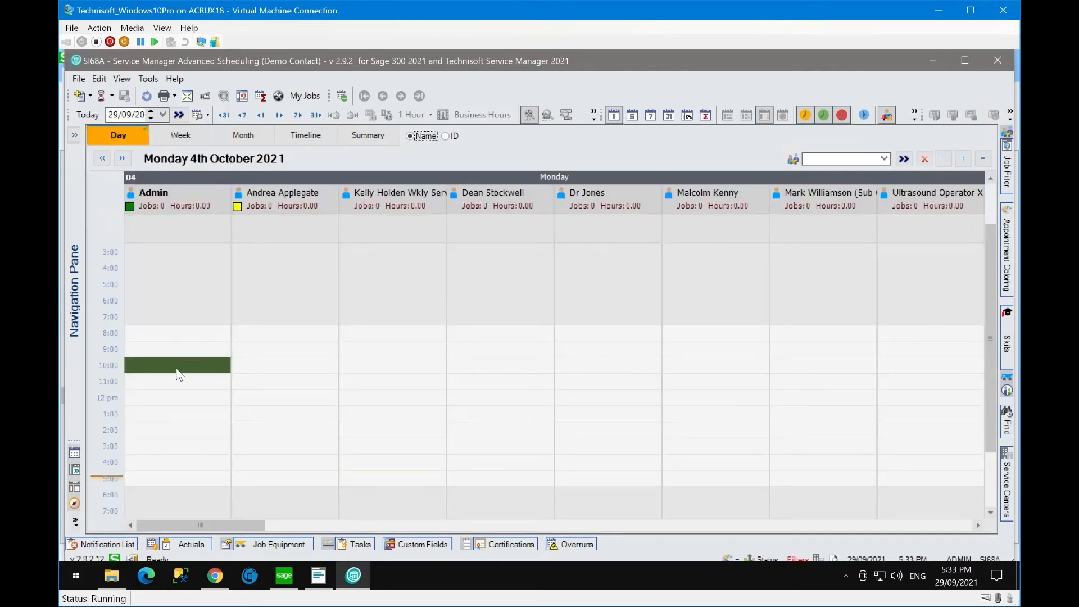
{"action": "left_click", "coordinate": [178, 115]}
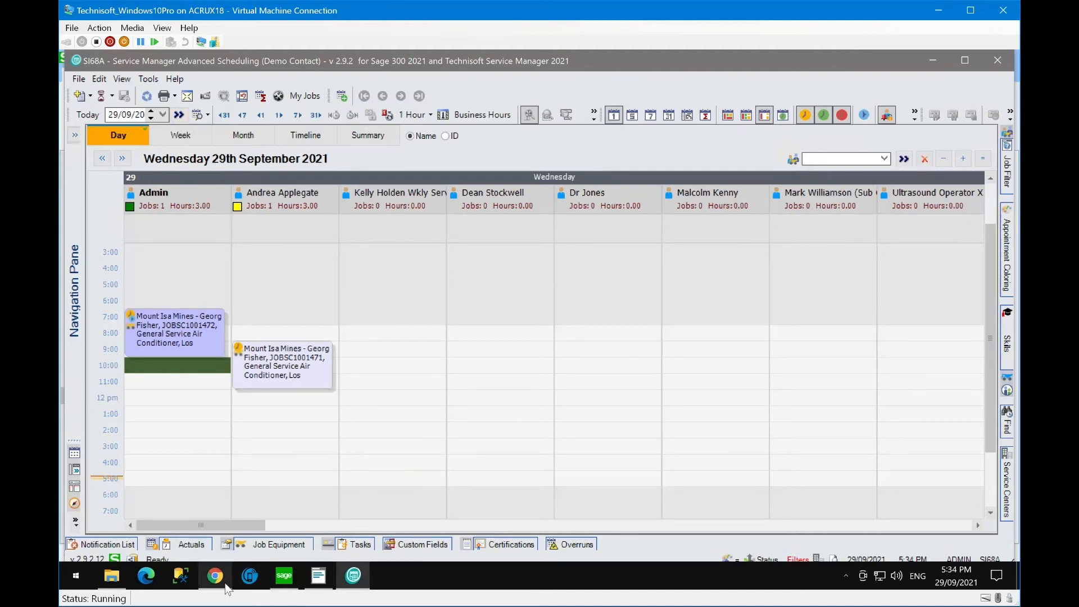
- Bring the JOBSC1001472 Job Details window forward and scroll to the Mitsubishi equipment and Tasks
{"action": "mouse_move", "coordinate": [220, 587]}
{"action": "left_click", "coordinate": [215, 561]}
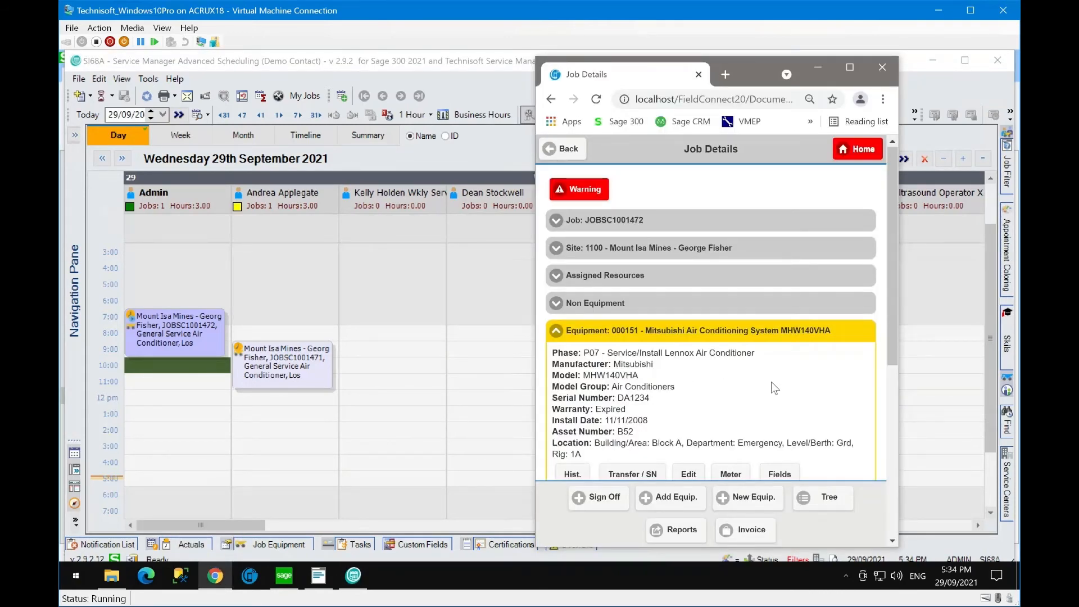
{"action": "scroll", "coordinate": [771, 382], "scroll_direction": "down", "scroll_amount": 1}
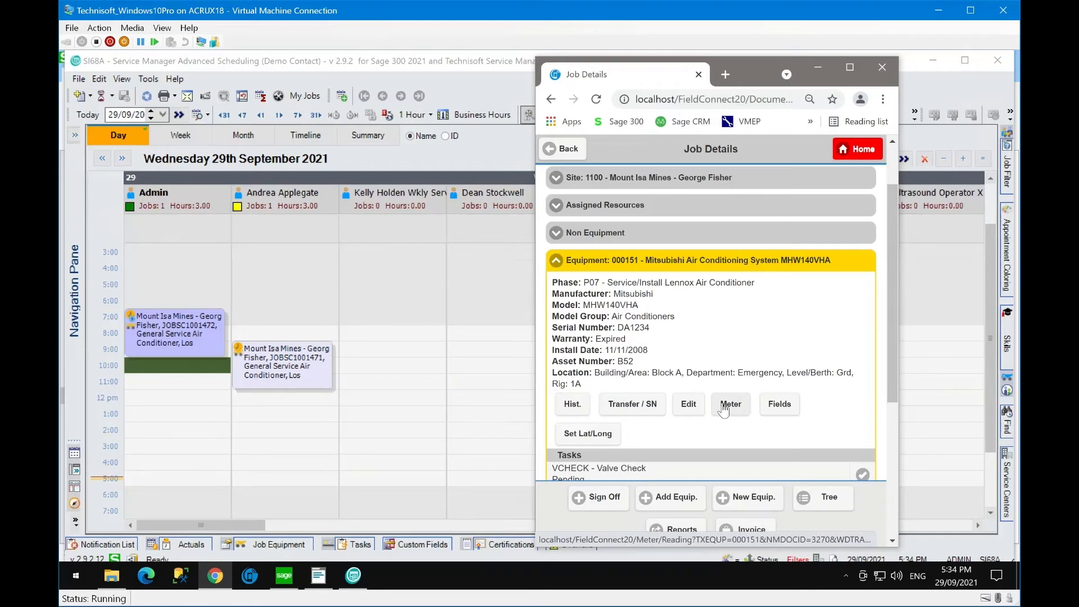
- Open the equipment's custom fields and review the Outdoor/Indoor Units options, leaving it as Other
{"action": "left_click", "coordinate": [788, 409]}
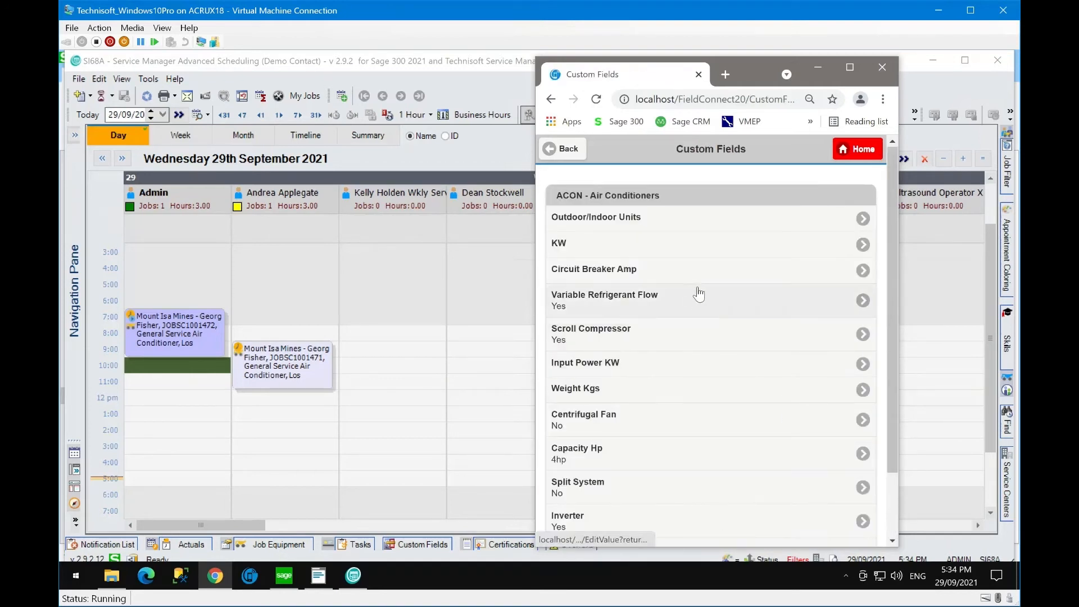
{"action": "left_click", "coordinate": [861, 221]}
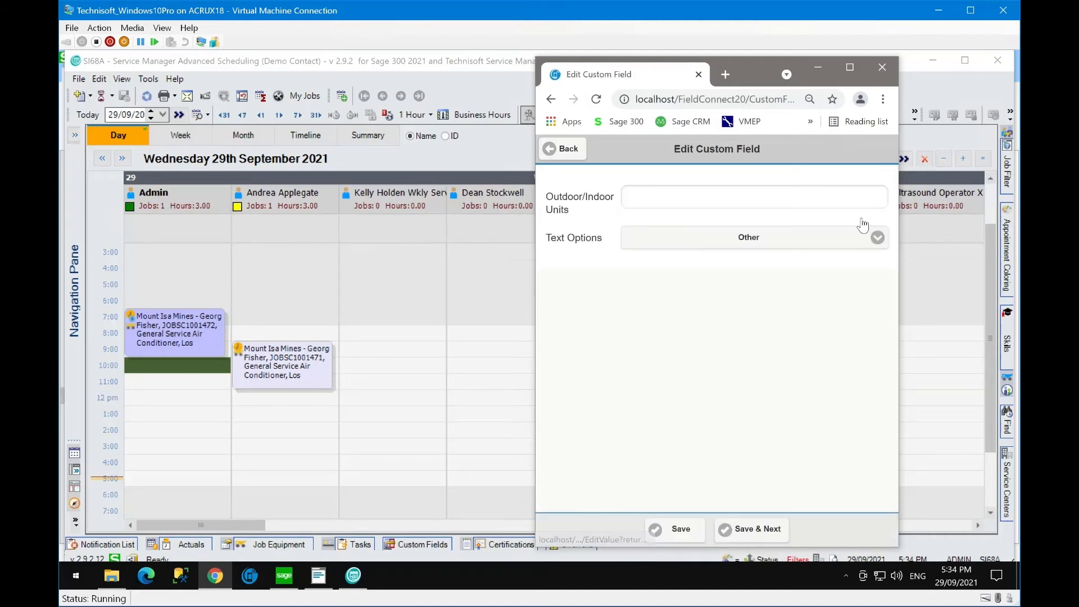
{"action": "left_click", "coordinate": [694, 201]}
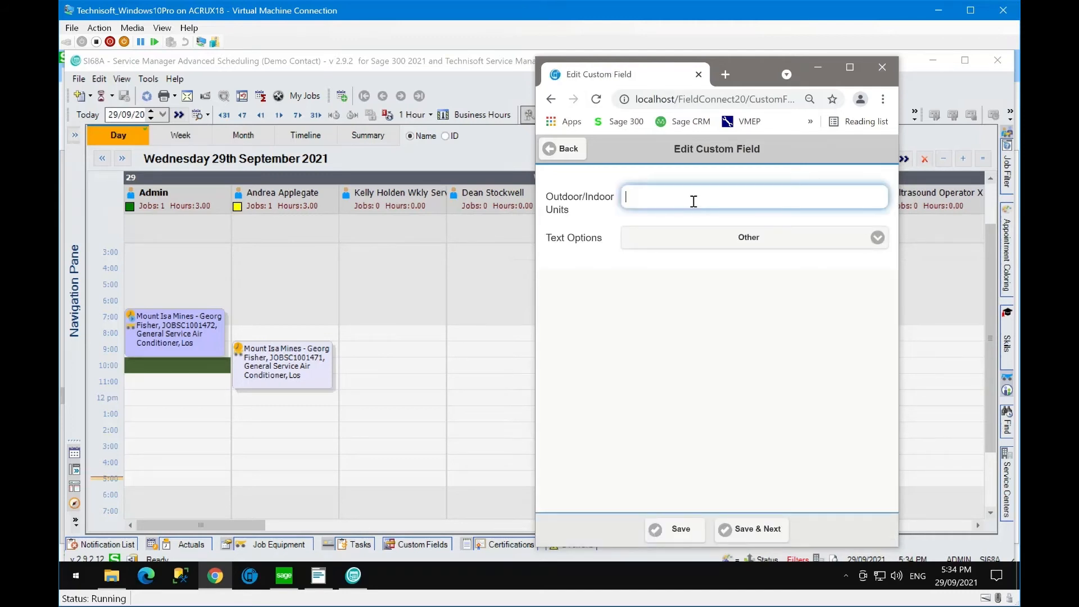
{"action": "left_click", "coordinate": [700, 232]}
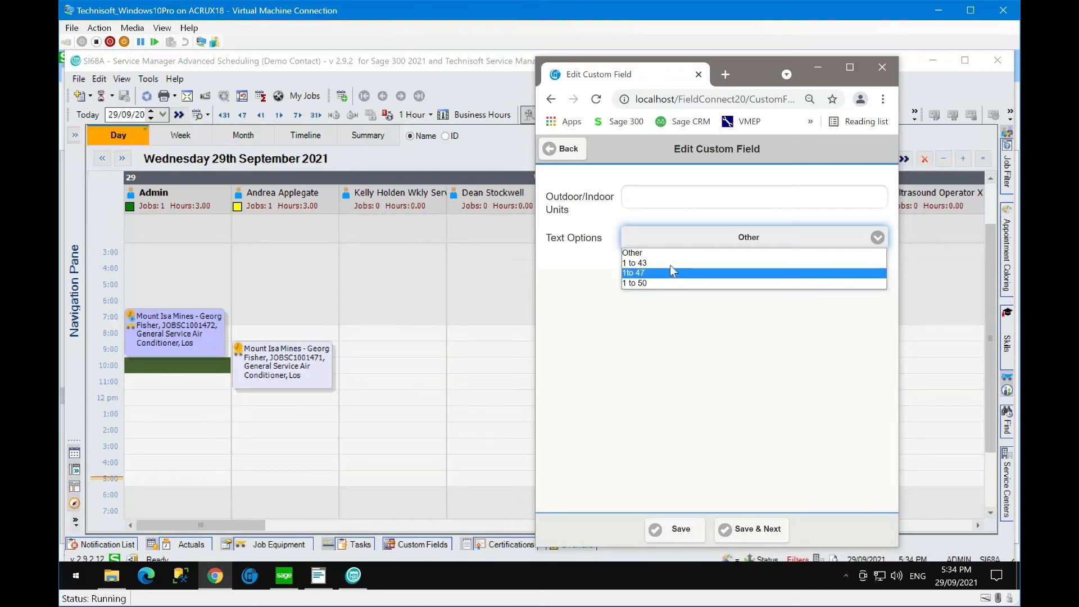
{"action": "left_click", "coordinate": [656, 236]}
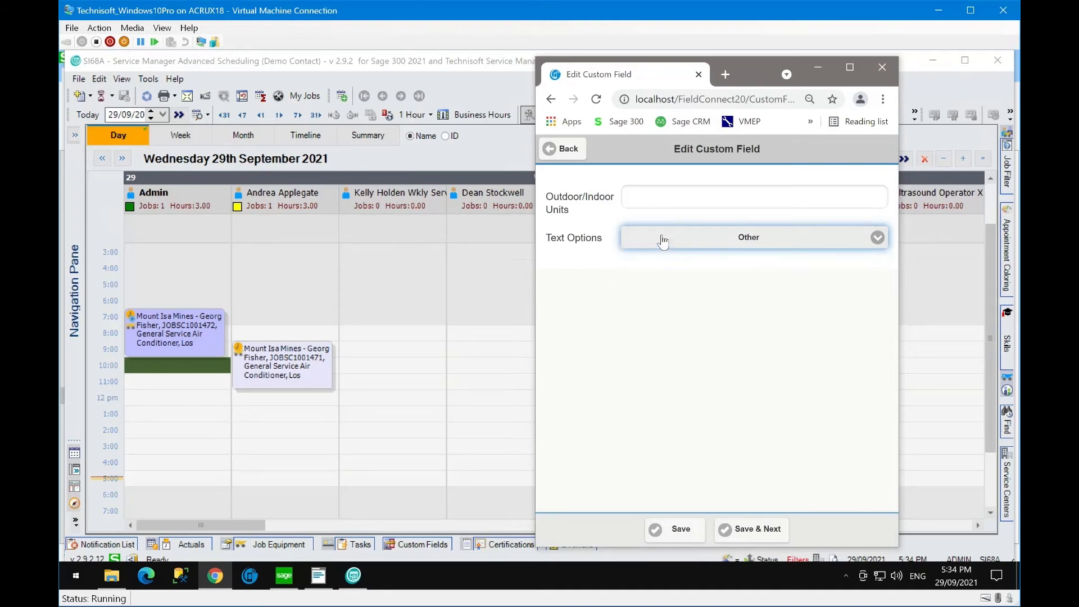
{"action": "left_click", "coordinate": [566, 149]}
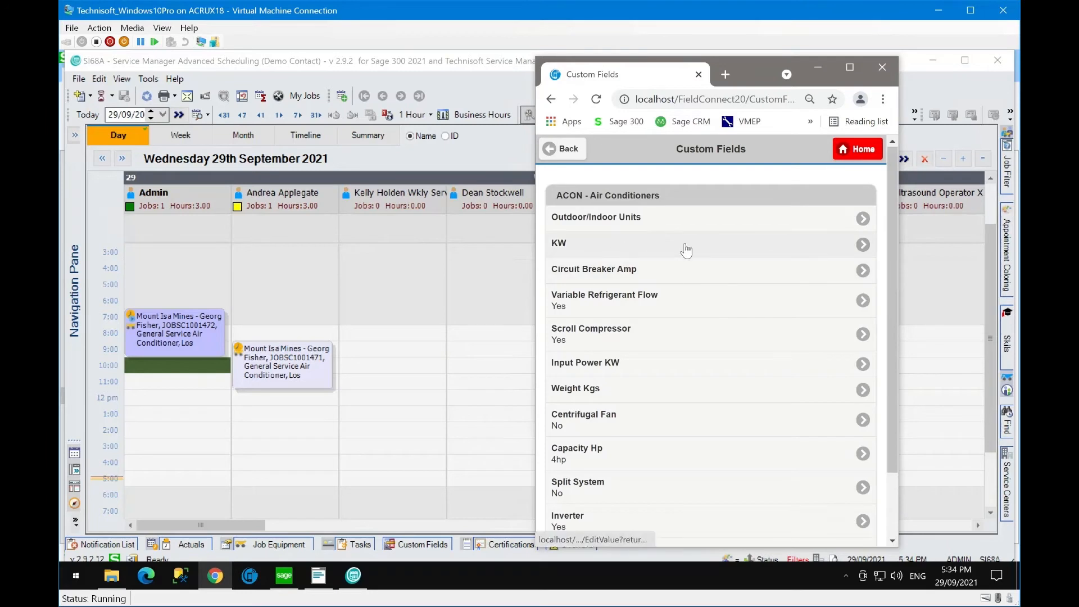
- Set the KW custom field to 50, save it, and go back to the job details
{"action": "left_click", "coordinate": [859, 246]}
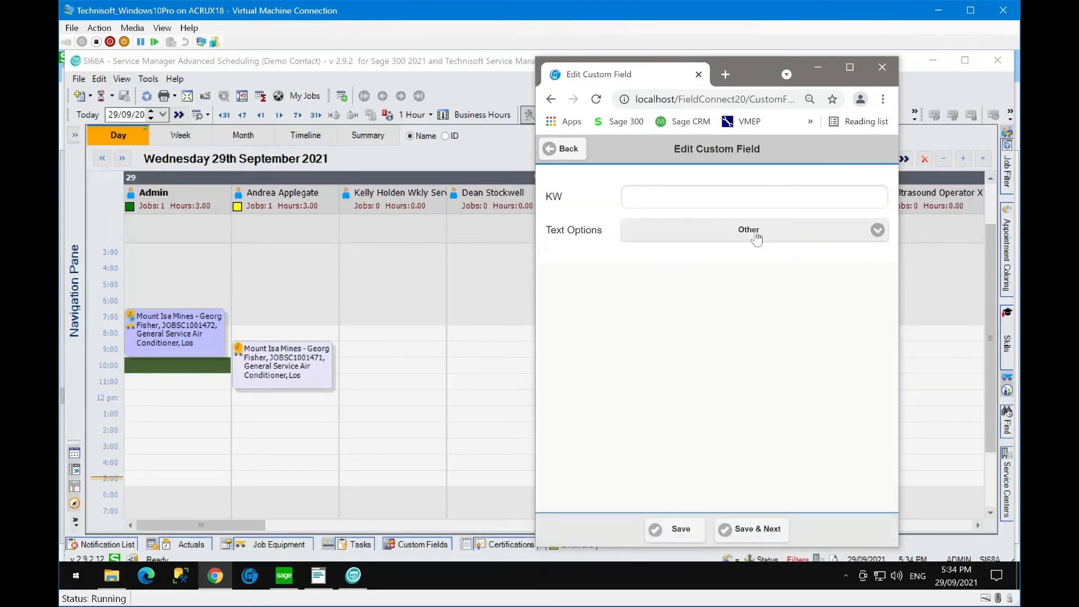
{"action": "left_click", "coordinate": [673, 196]}
{"action": "type", "text": "50"}
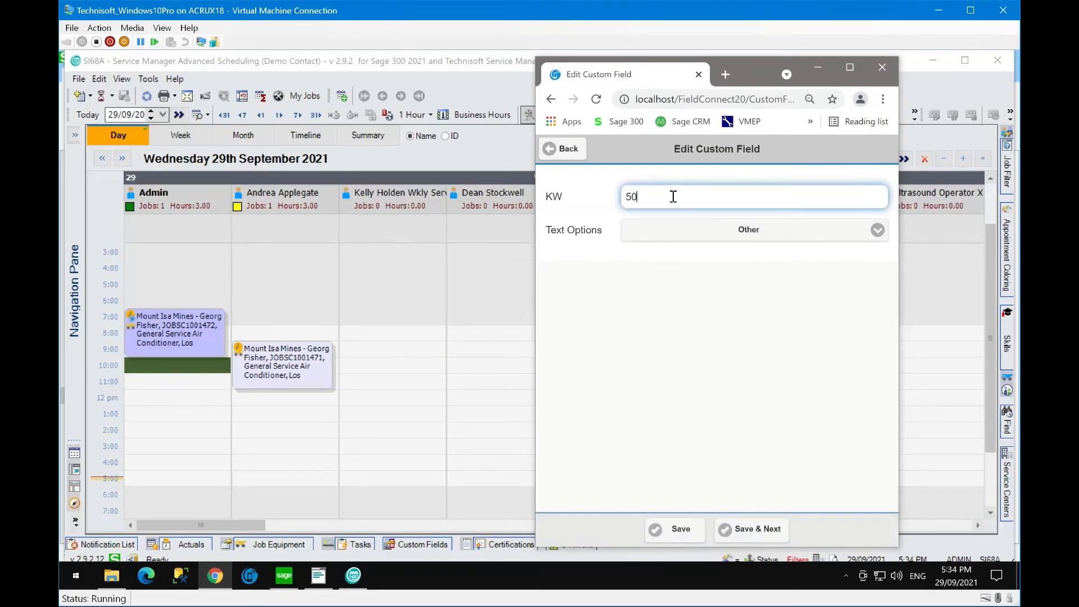
{"action": "left_click", "coordinate": [671, 534]}
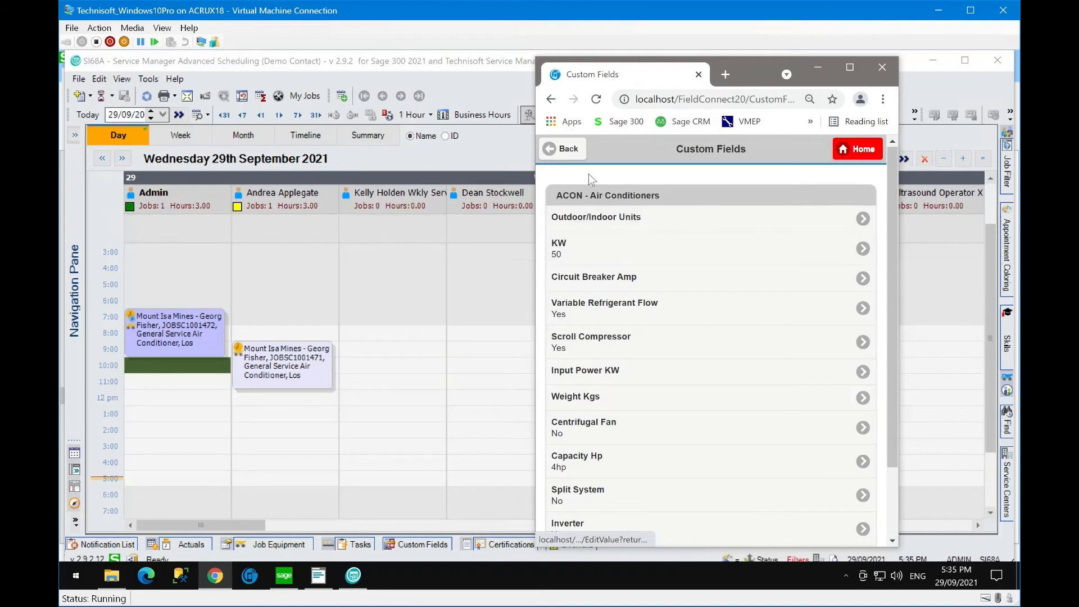
{"action": "left_click", "coordinate": [565, 147]}
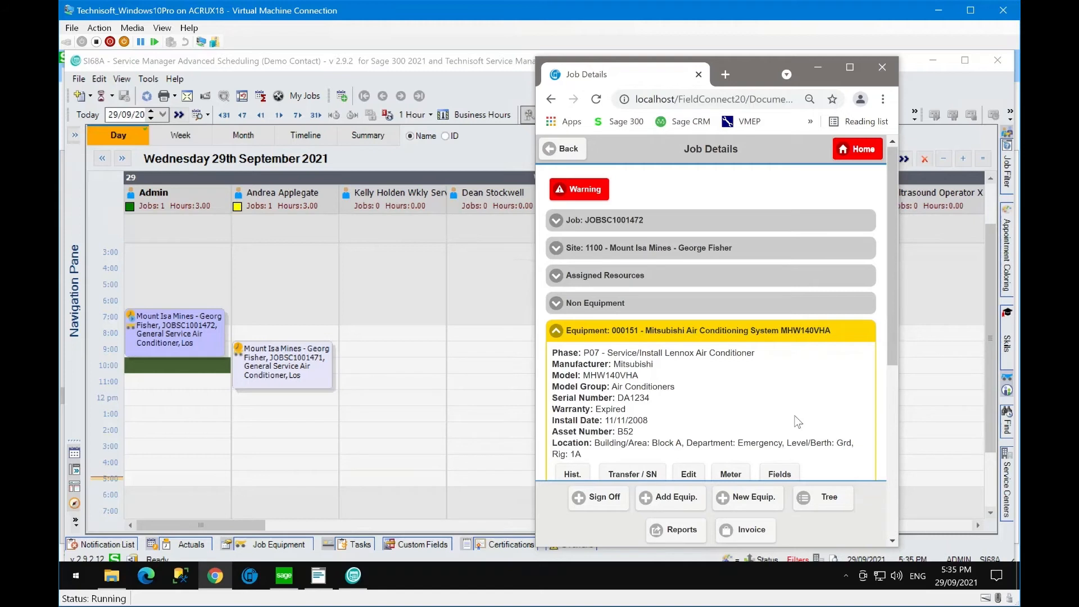
- Scroll down to the job's Tasks and open the VCHECK - Valve Check task
{"action": "scroll", "coordinate": [798, 422], "scroll_direction": "down", "scroll_amount": 1}
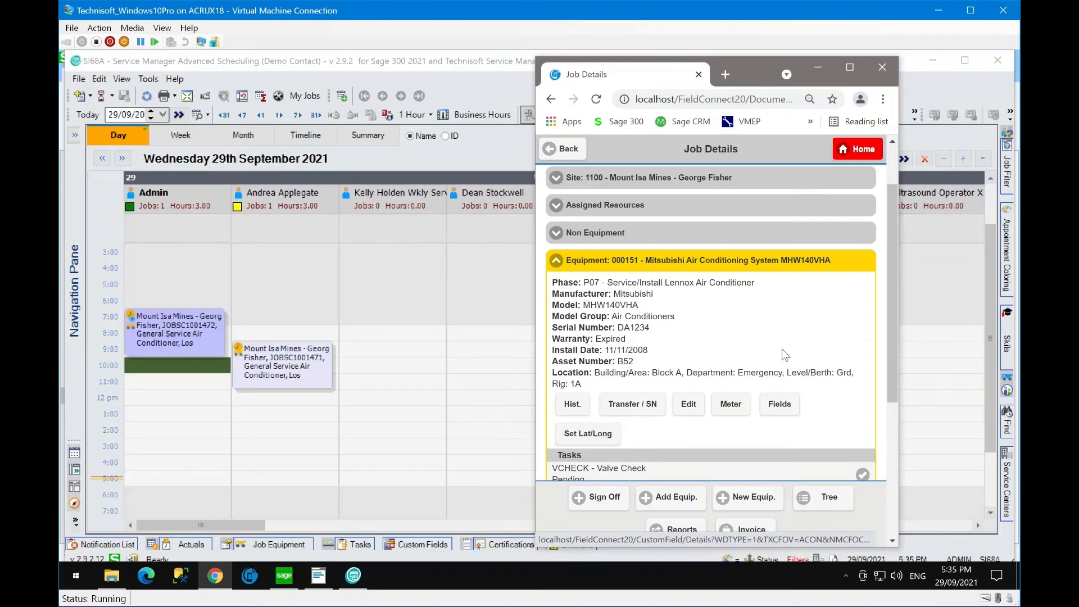
{"action": "scroll", "coordinate": [784, 353], "scroll_direction": "down", "scroll_amount": 3}
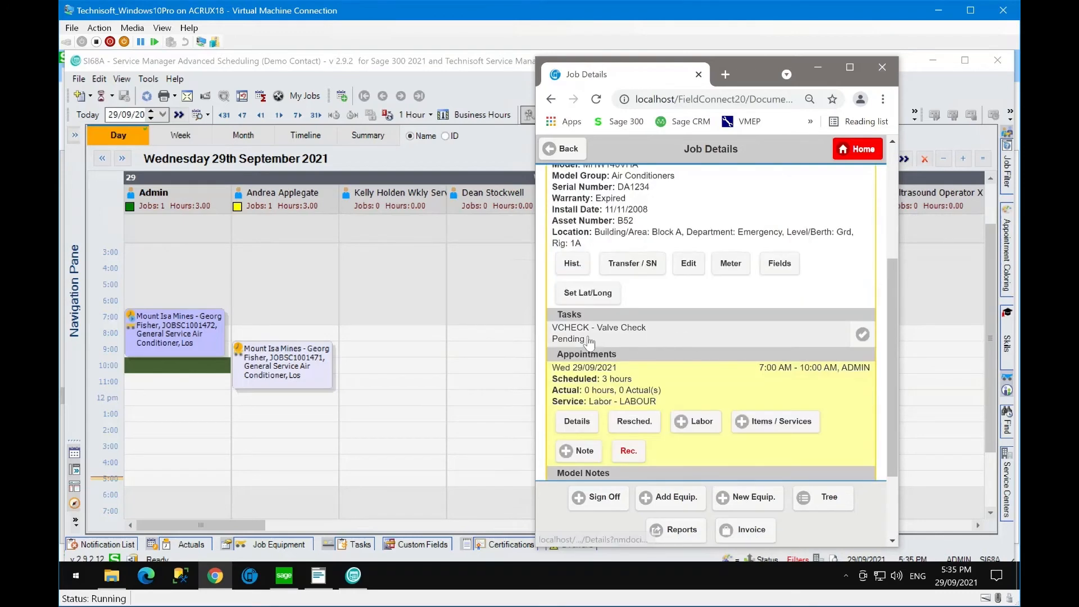
{"action": "left_click", "coordinate": [634, 340]}
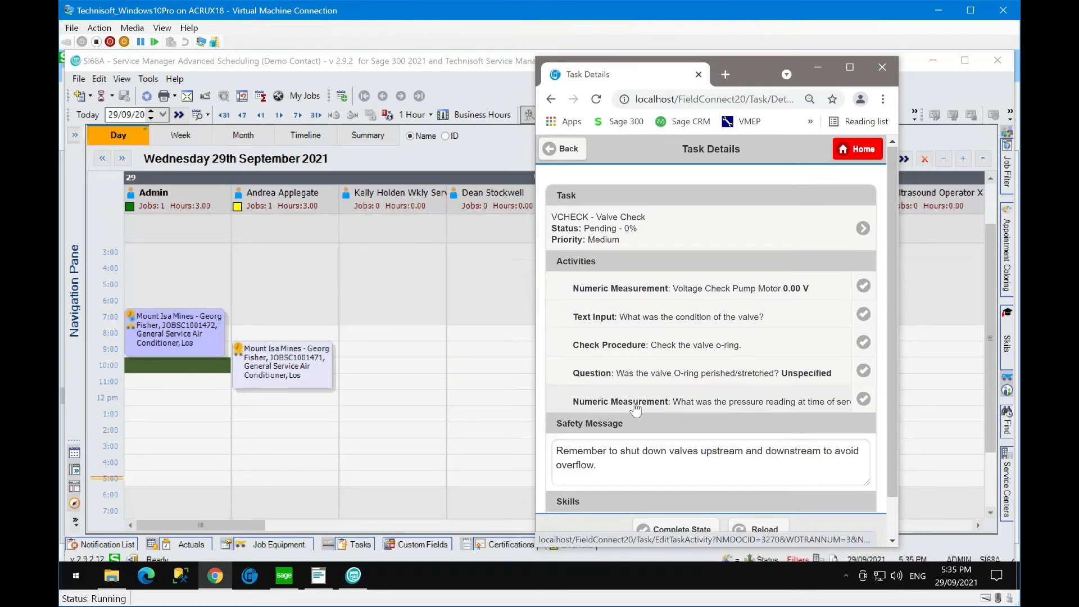
- Record the pump motor voltage as 13 with the comment 'All good'
{"action": "left_click", "coordinate": [661, 292]}
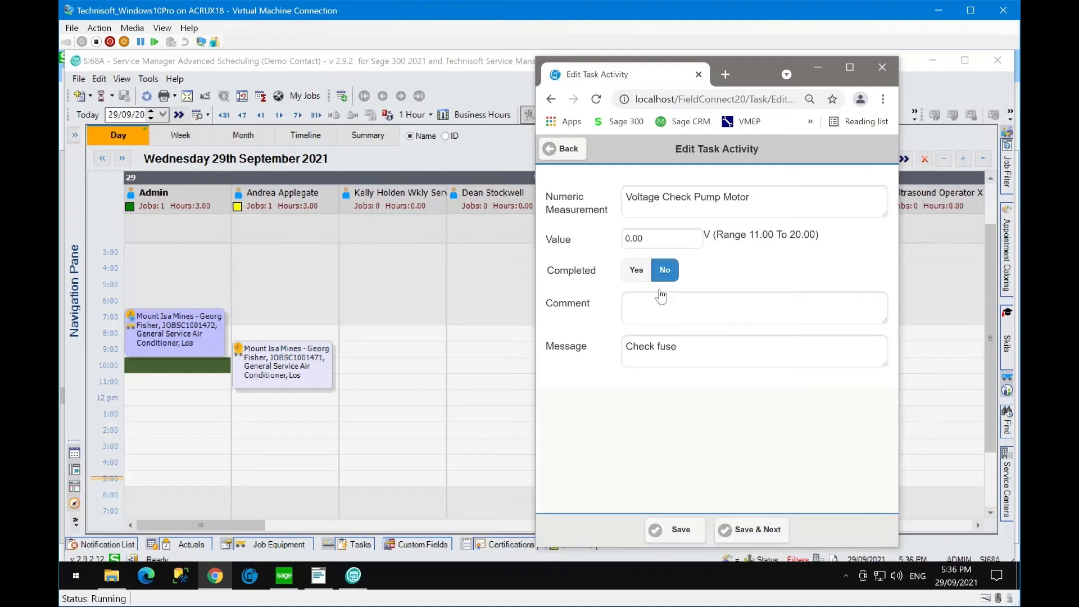
{"action": "left_click", "coordinate": [661, 238]}
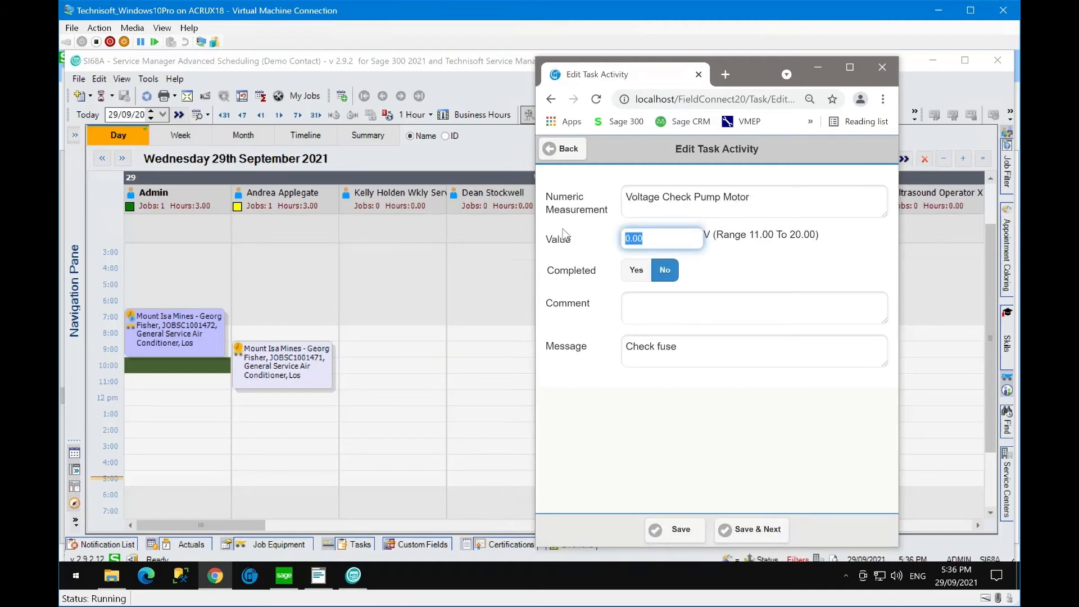
{"action": "type", "text": "13"}
{"action": "key", "text": "Tab"}
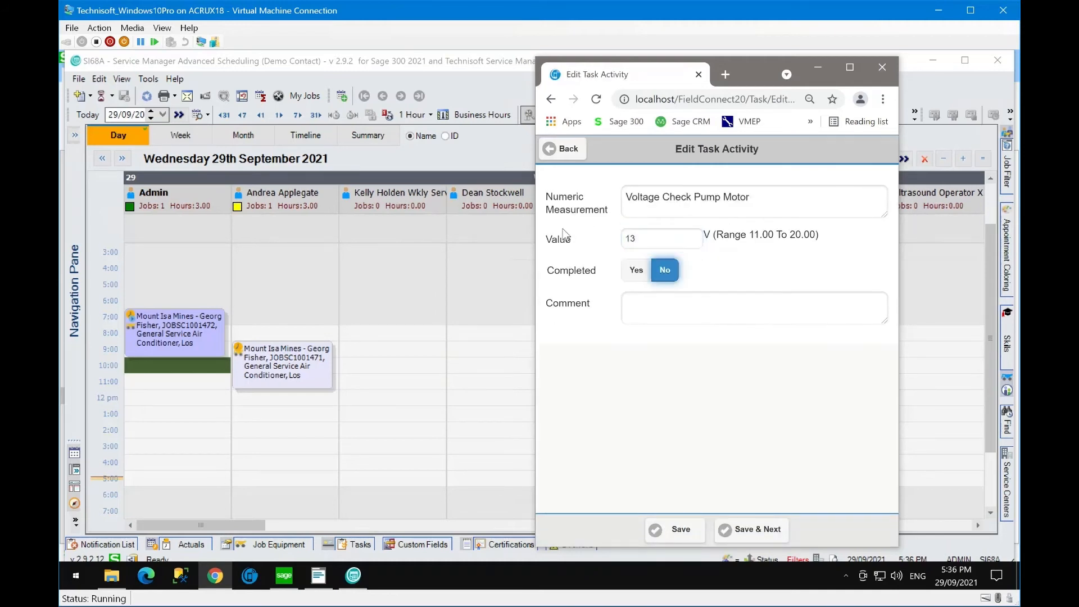
{"action": "left_click", "coordinate": [655, 313]}
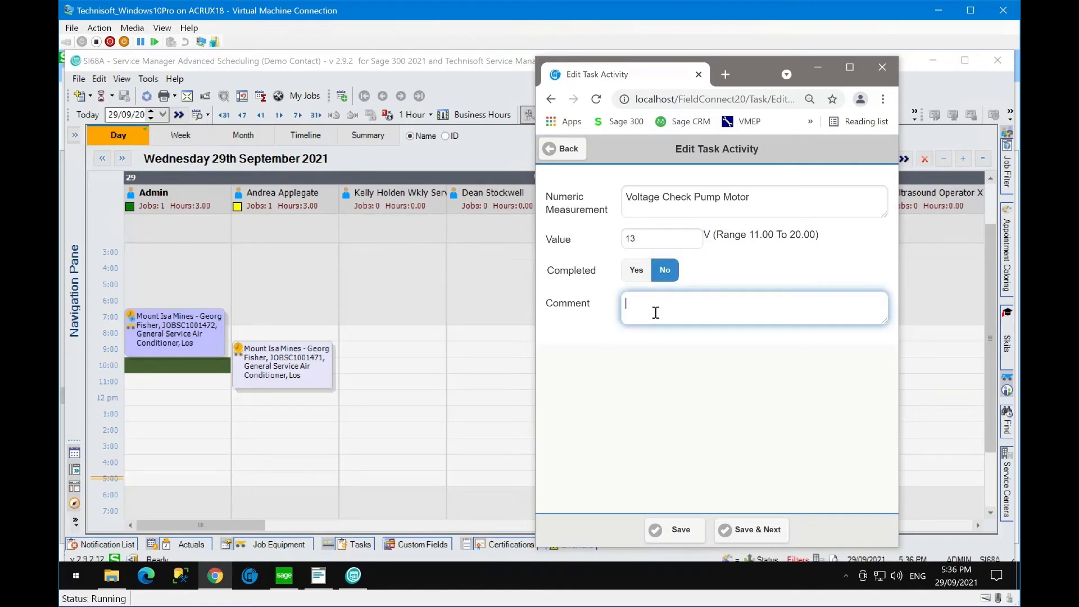
{"action": "type", "text": "All good"}
{"action": "left_click", "coordinate": [760, 535]}
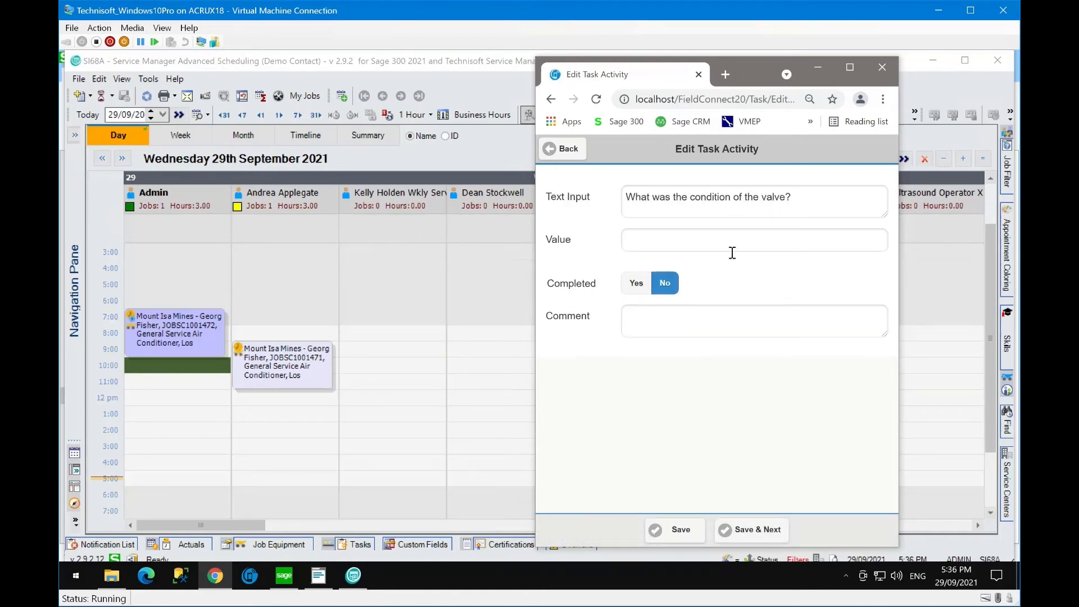
- Record the valve as 'In good condition' and mark the o-ring check as completed
{"action": "left_click", "coordinate": [646, 245]}
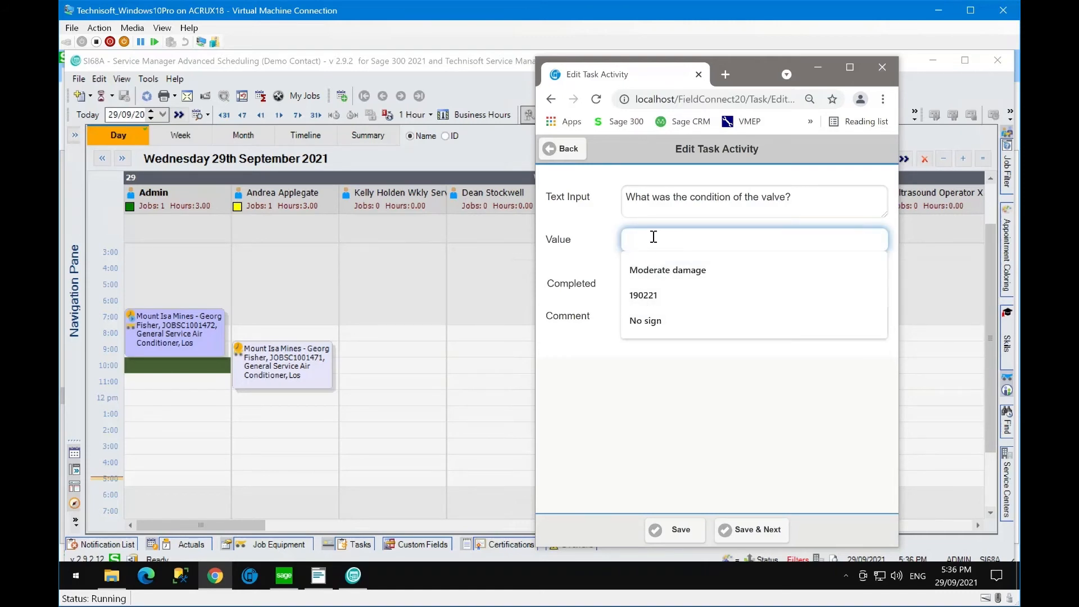
{"action": "type", "text": "In "}
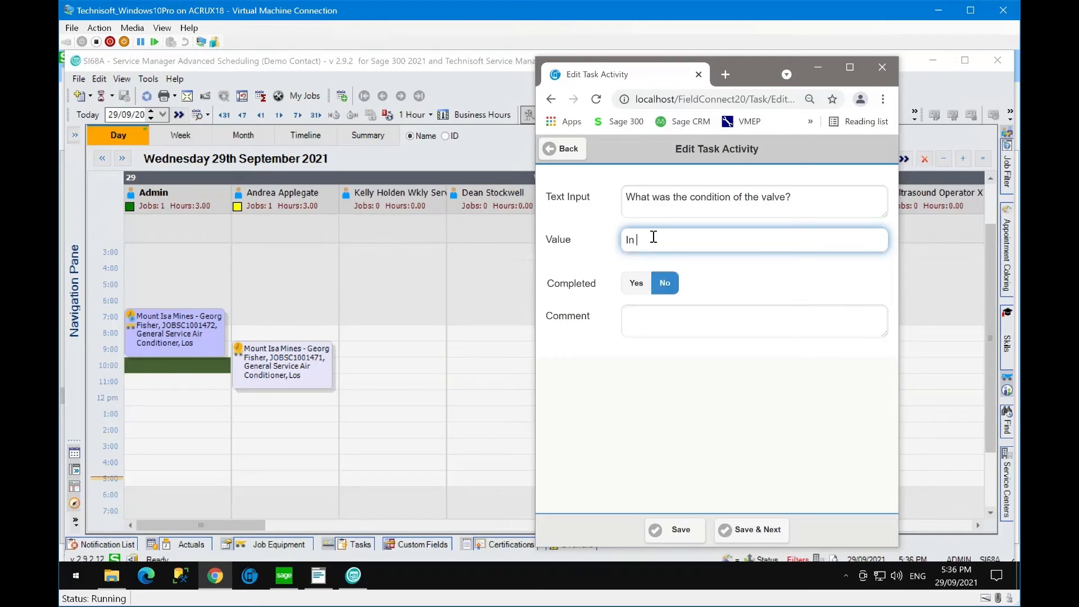
{"action": "type", "text": "good condition"}
{"action": "left_click", "coordinate": [638, 289]}
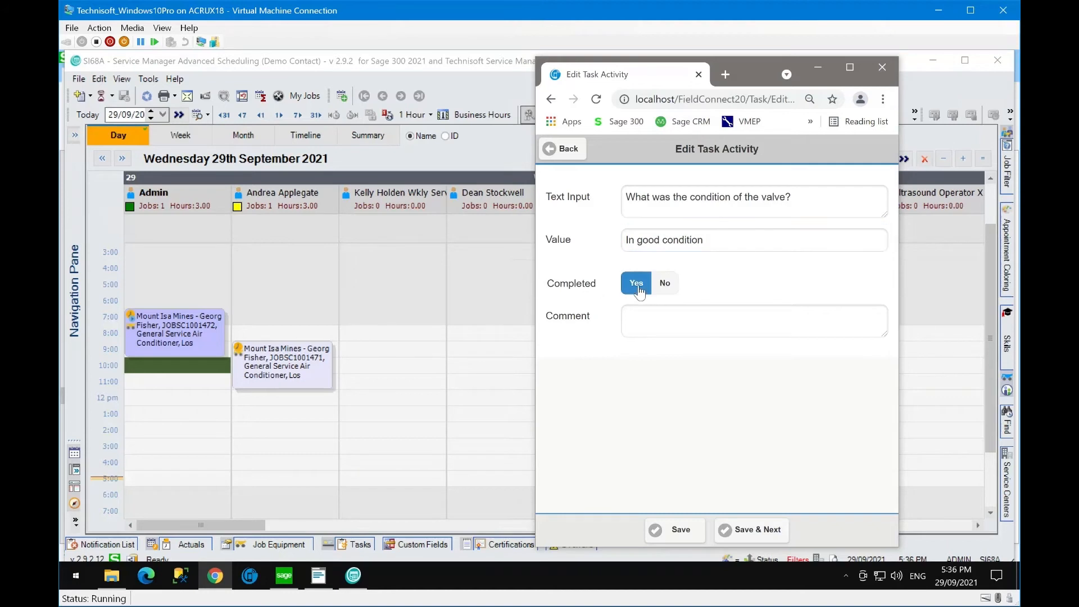
{"action": "left_click", "coordinate": [744, 530]}
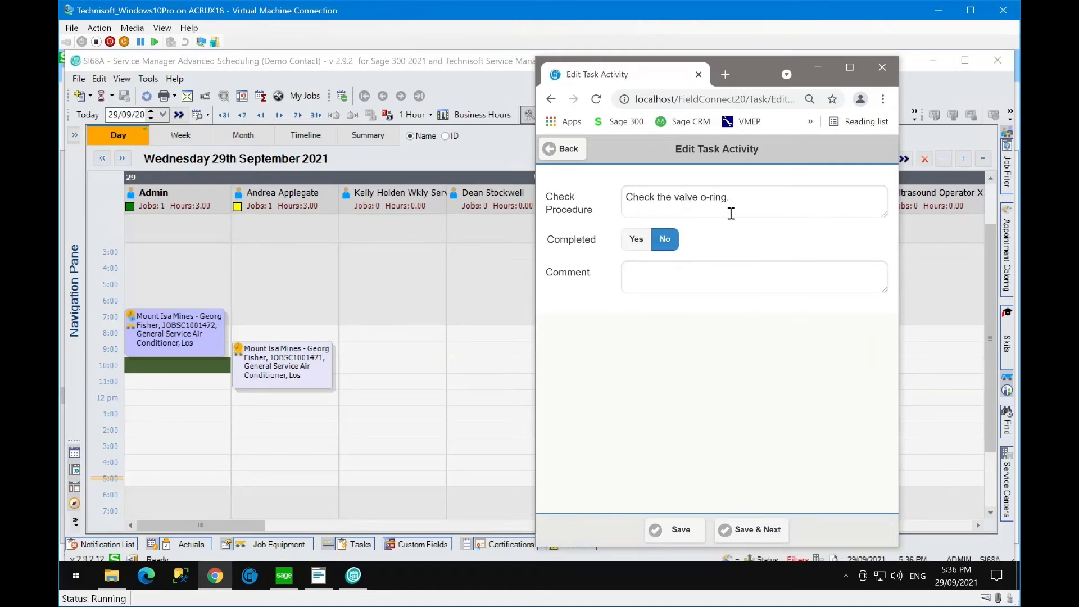
{"action": "left_click", "coordinate": [635, 240]}
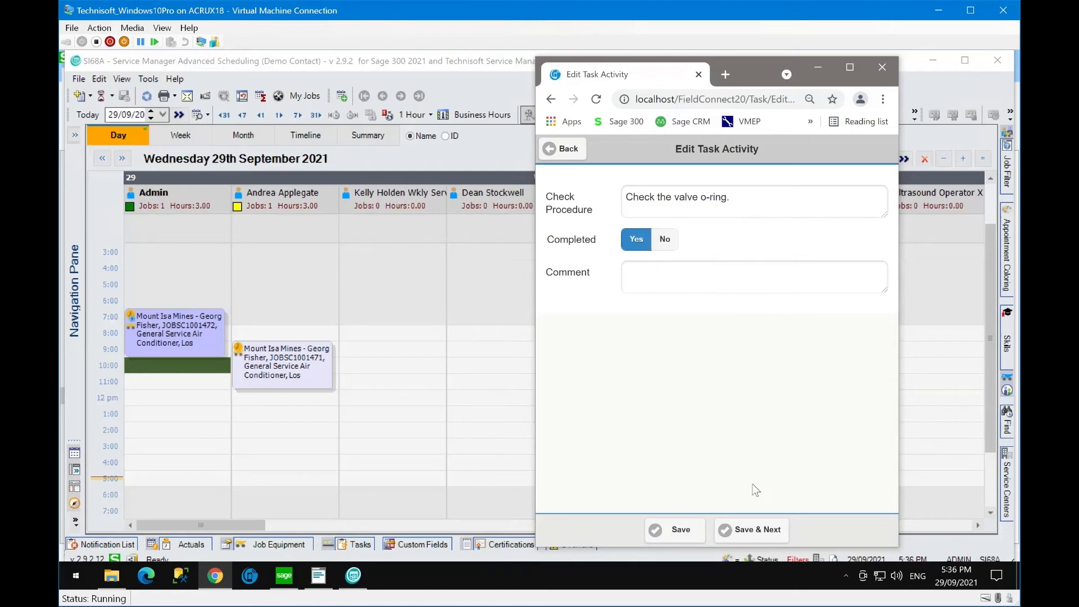
{"action": "left_click", "coordinate": [755, 534]}
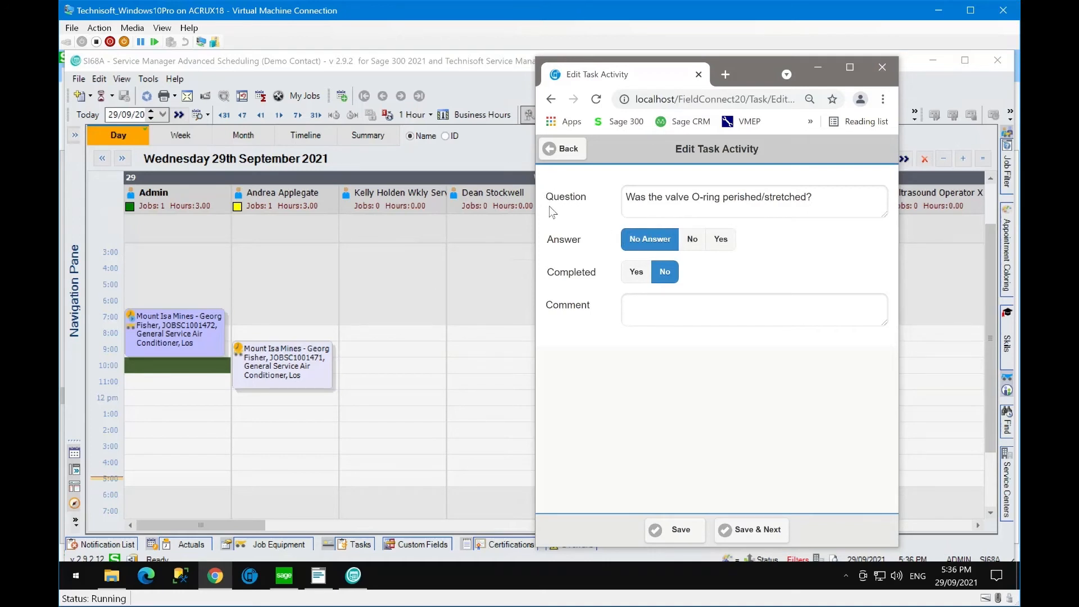
- Answer Yes to the perished o-ring with comment 'Replaced', and record 4 PSI pressure
{"action": "left_click", "coordinate": [695, 242]}
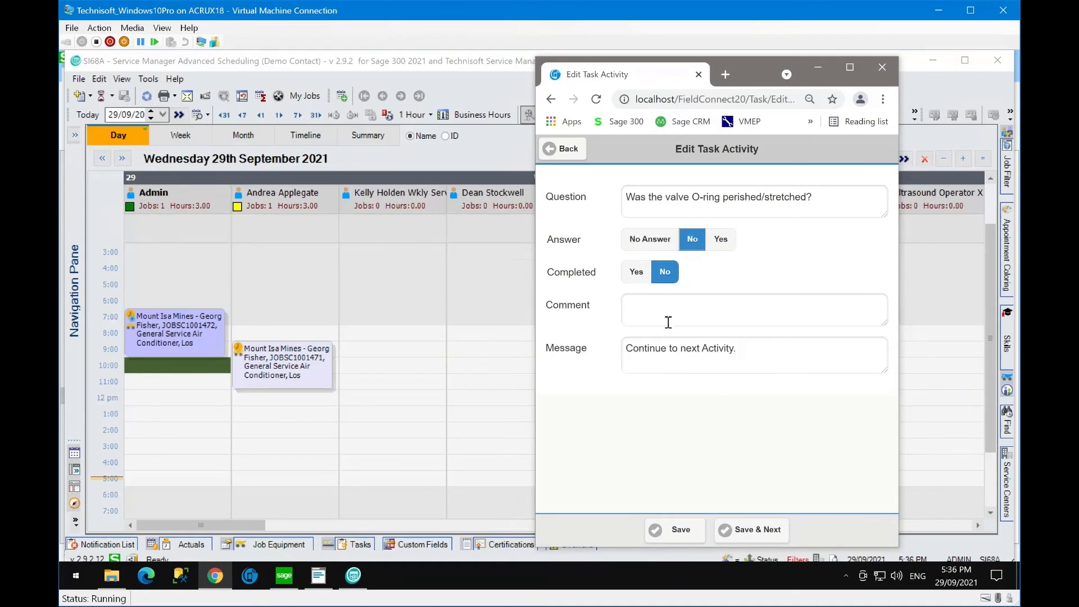
{"action": "left_click", "coordinate": [719, 240]}
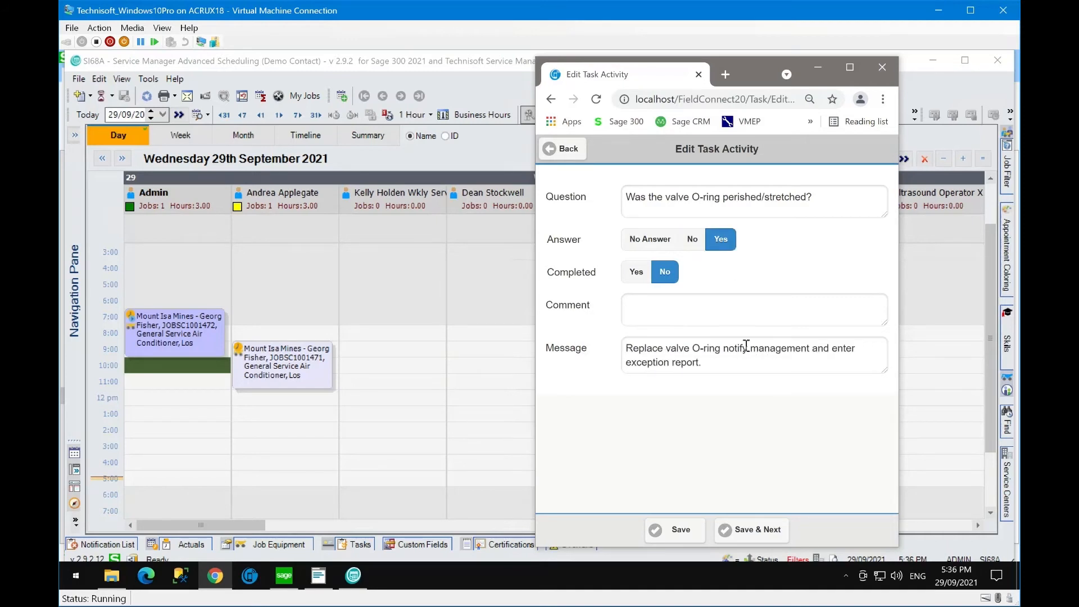
{"action": "left_click", "coordinate": [670, 307]}
{"action": "type", "text": "Replaced"}
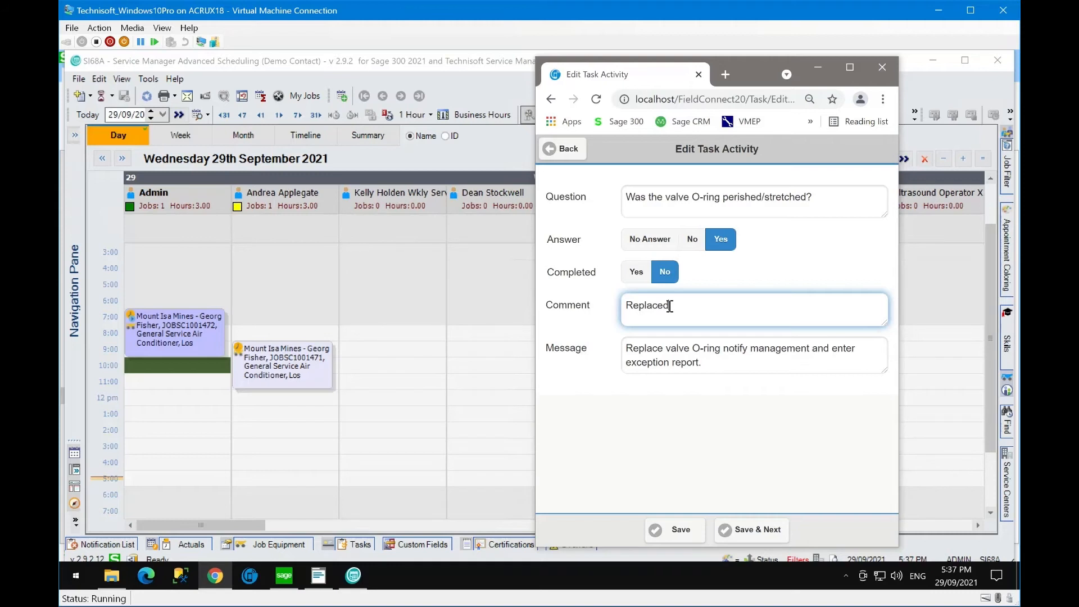
{"action": "left_click", "coordinate": [743, 531]}
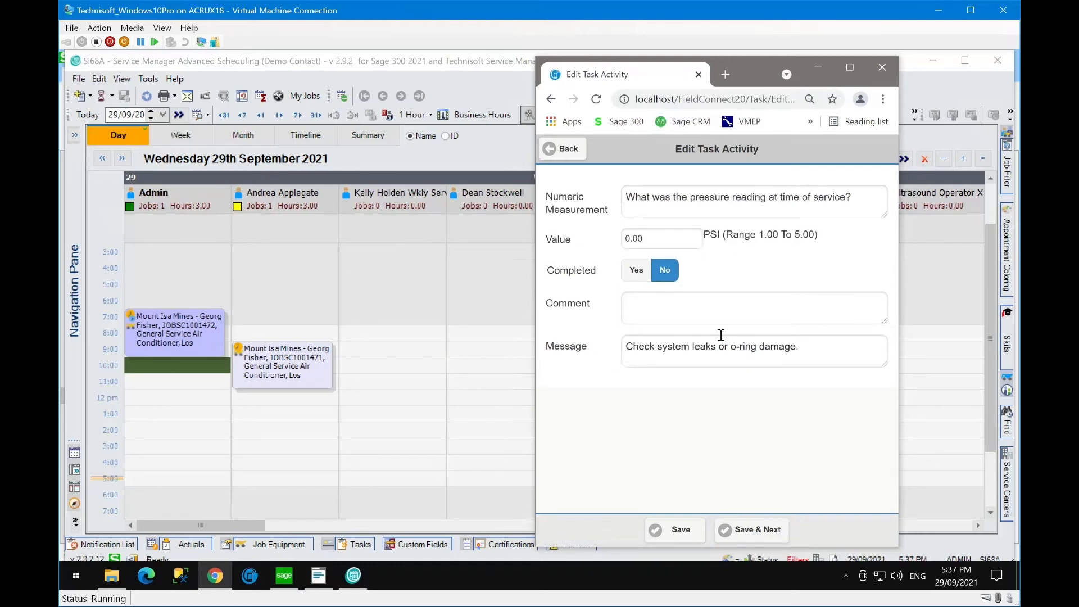
{"action": "left_click", "coordinate": [662, 241]}
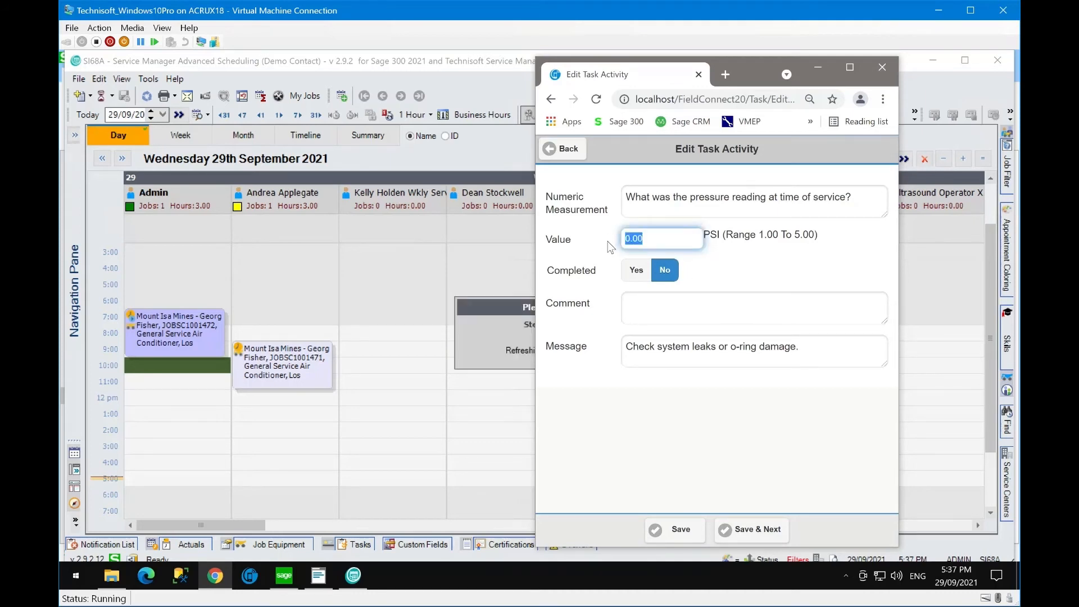
{"action": "type", "text": "4"}
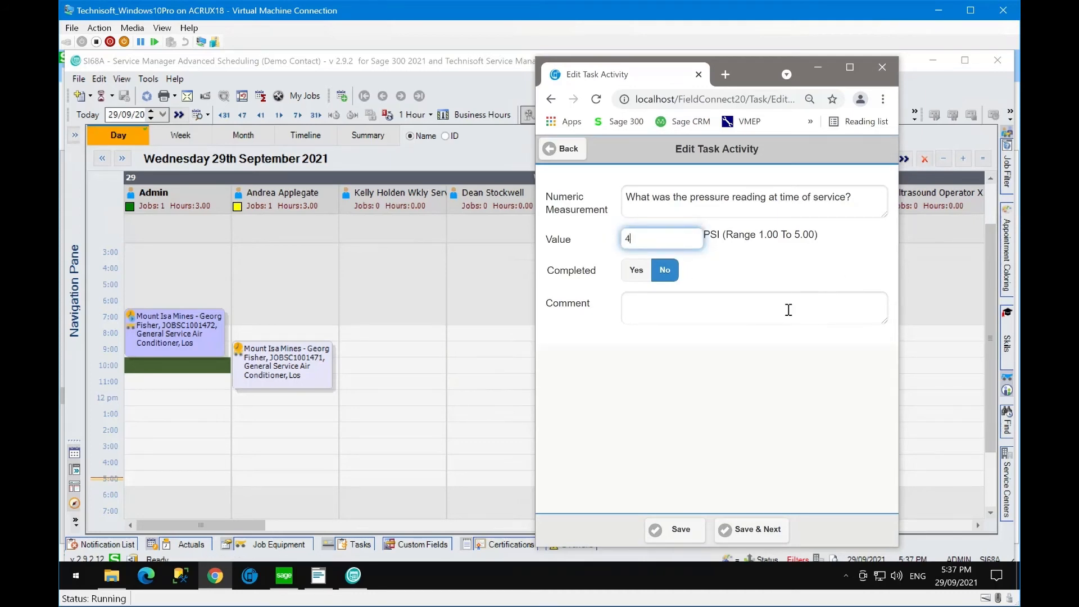
{"action": "left_click", "coordinate": [774, 311]}
{"action": "left_click", "coordinate": [755, 530]}
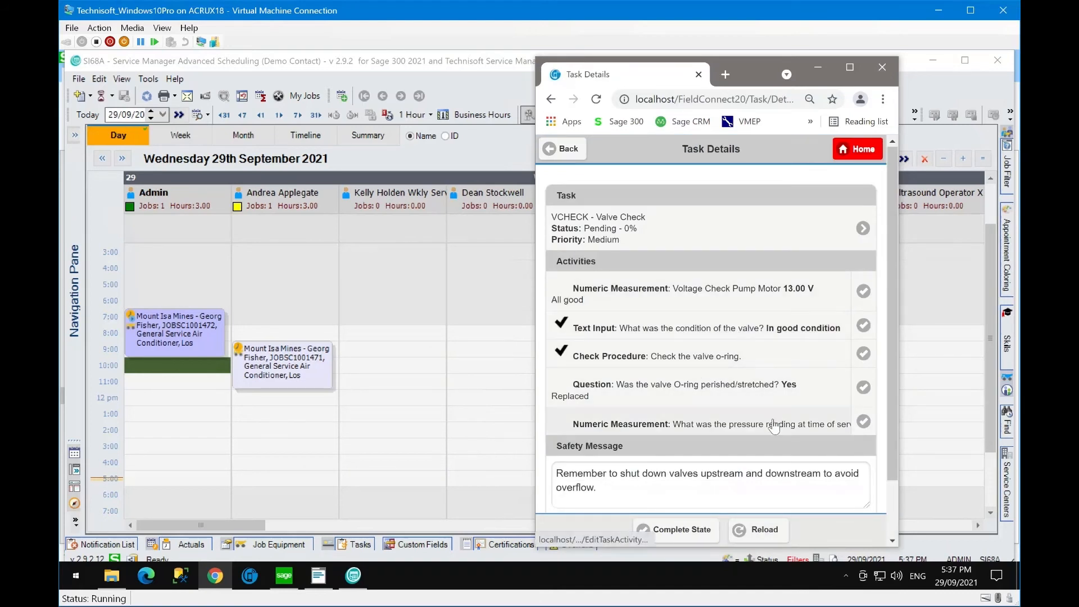
- Mark the VCHECK Valve Check task complete as Passed and review its activities and safety message
{"action": "scroll", "coordinate": [774, 426], "scroll_direction": "down", "scroll_amount": 1}
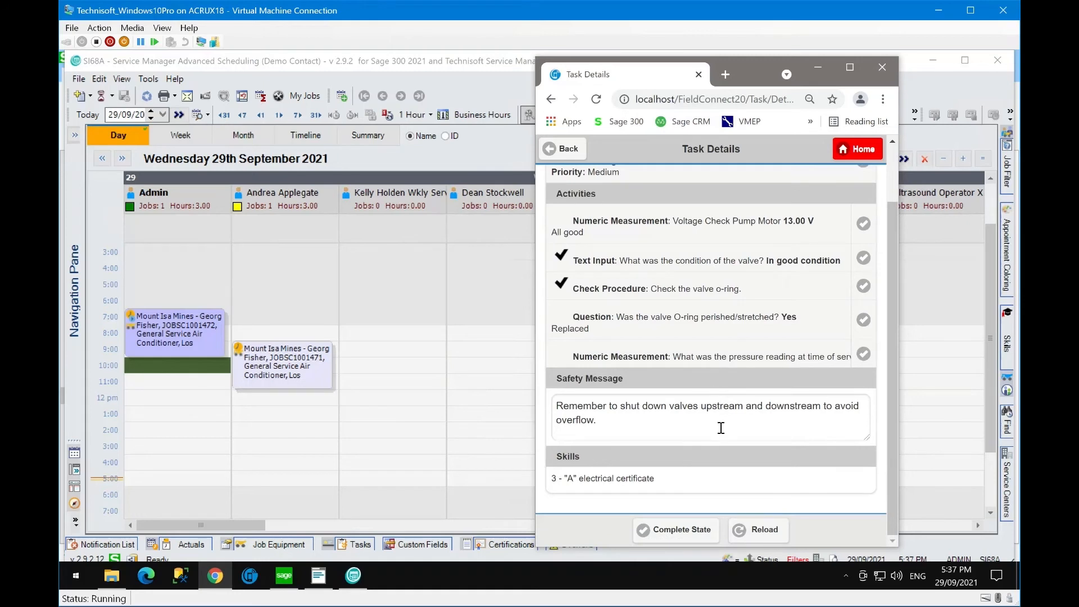
{"action": "left_click", "coordinate": [553, 477]}
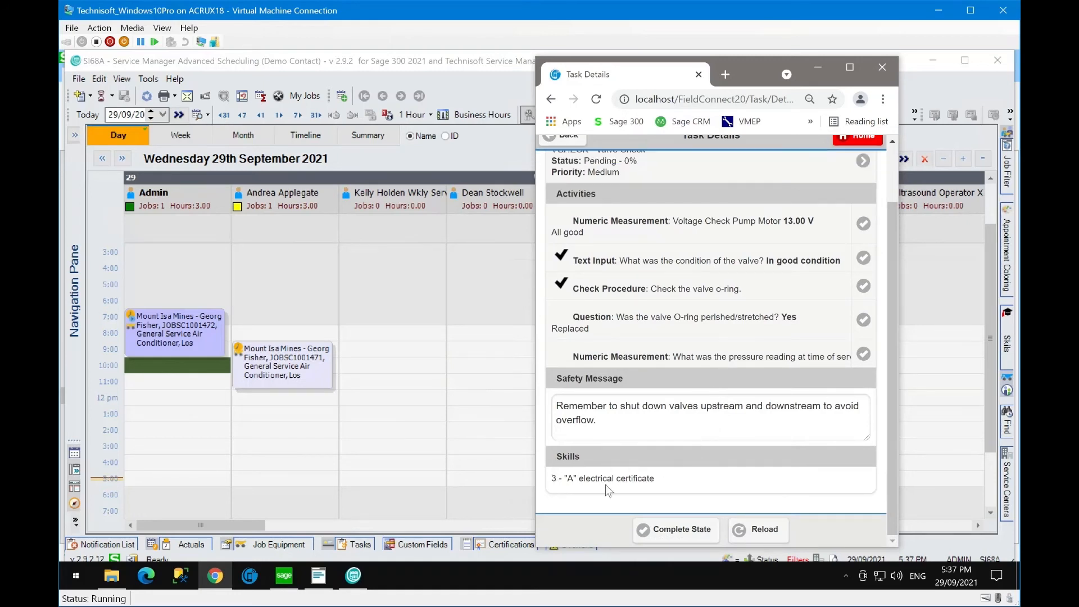
{"action": "left_click", "coordinate": [682, 534]}
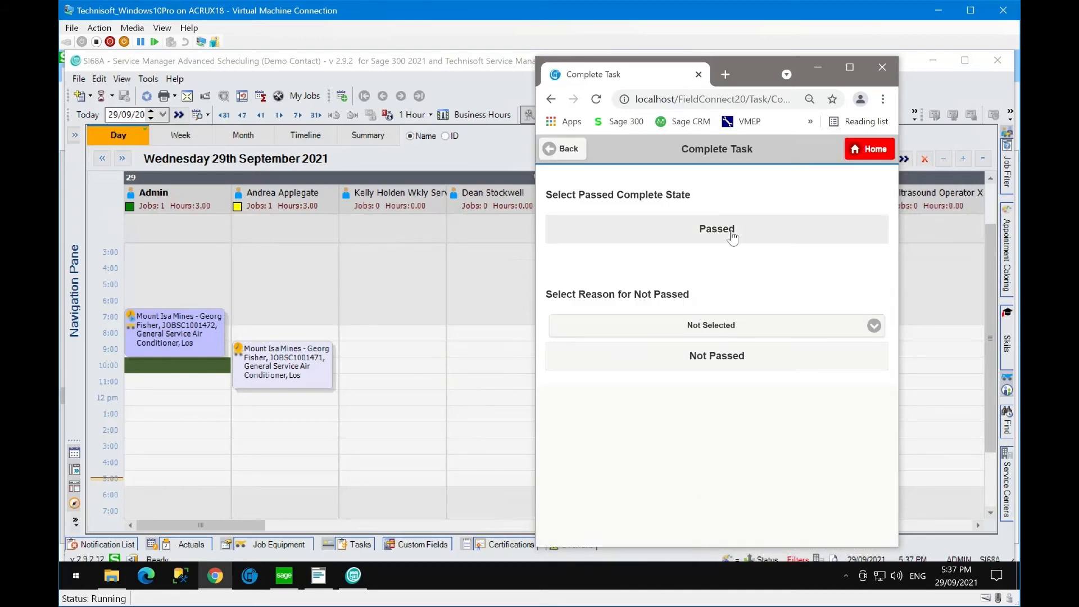
{"action": "left_click", "coordinate": [771, 242]}
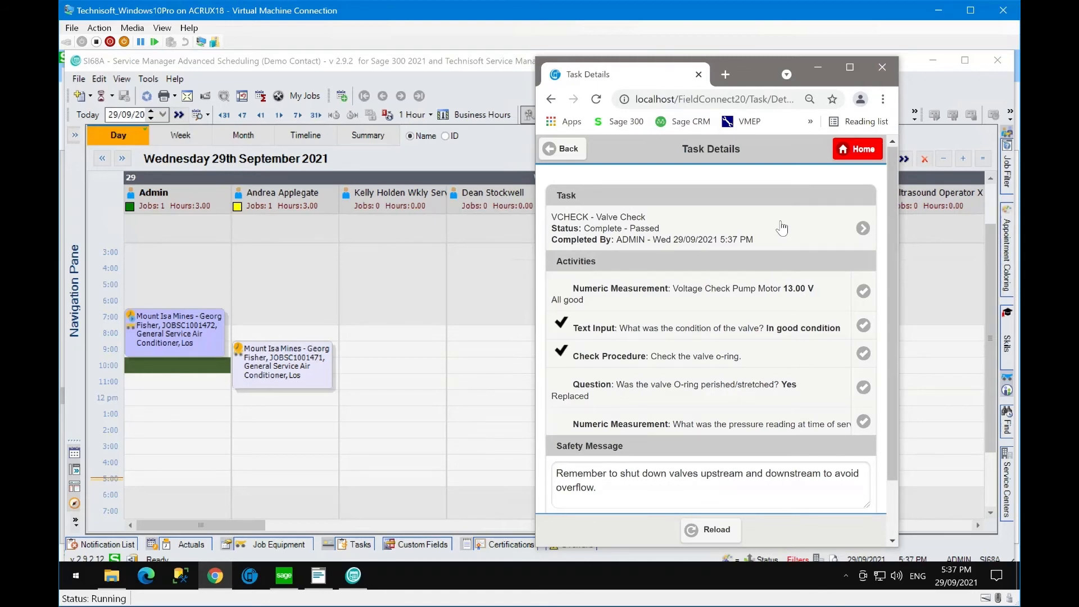
{"action": "scroll", "coordinate": [823, 396], "scroll_direction": "down", "scroll_amount": 1}
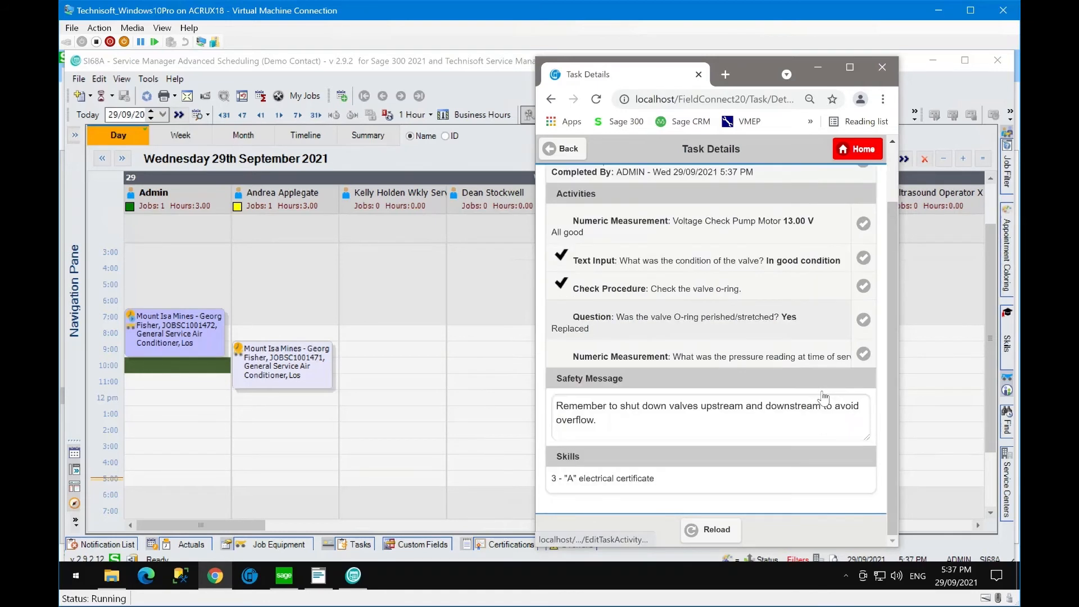
{"action": "scroll", "coordinate": [823, 396], "scroll_direction": "up", "scroll_amount": 1}
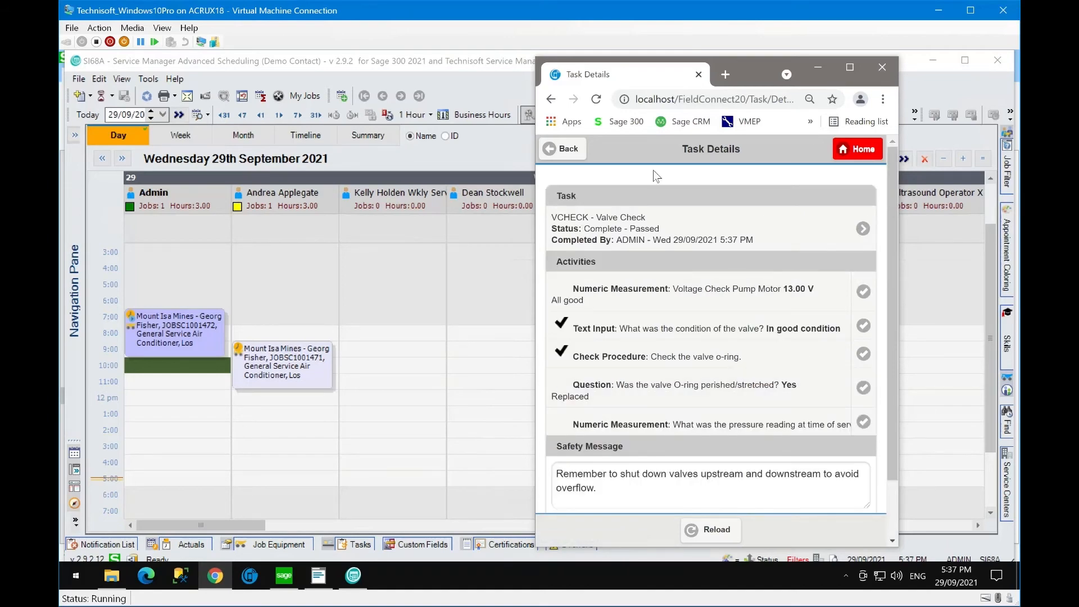
- From Job Details, open the appointment's recorder and stop LABOUR, logging 9 minutes actual
{"action": "left_click", "coordinate": [576, 151]}
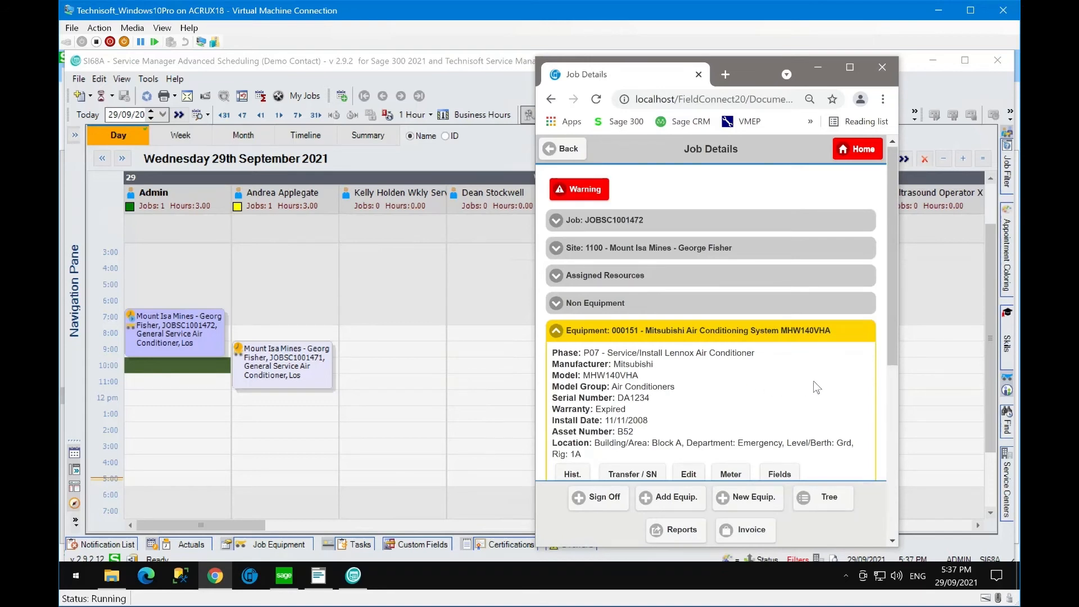
{"action": "scroll", "coordinate": [813, 379], "scroll_direction": "down", "scroll_amount": 1}
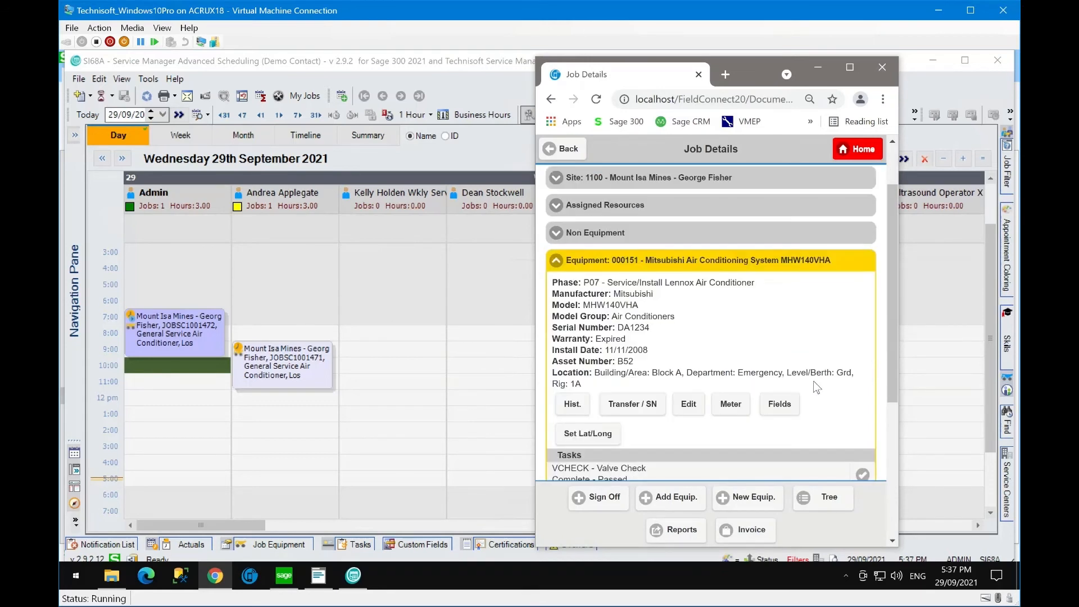
{"action": "scroll", "coordinate": [814, 379], "scroll_direction": "down", "scroll_amount": 1}
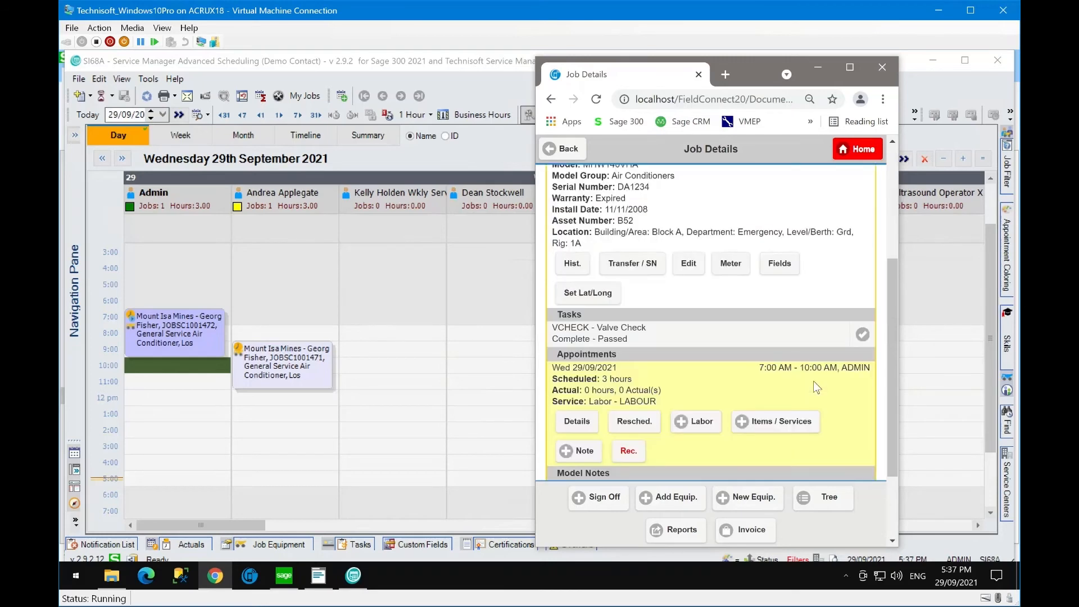
{"action": "scroll", "coordinate": [814, 380], "scroll_direction": "down", "scroll_amount": 2}
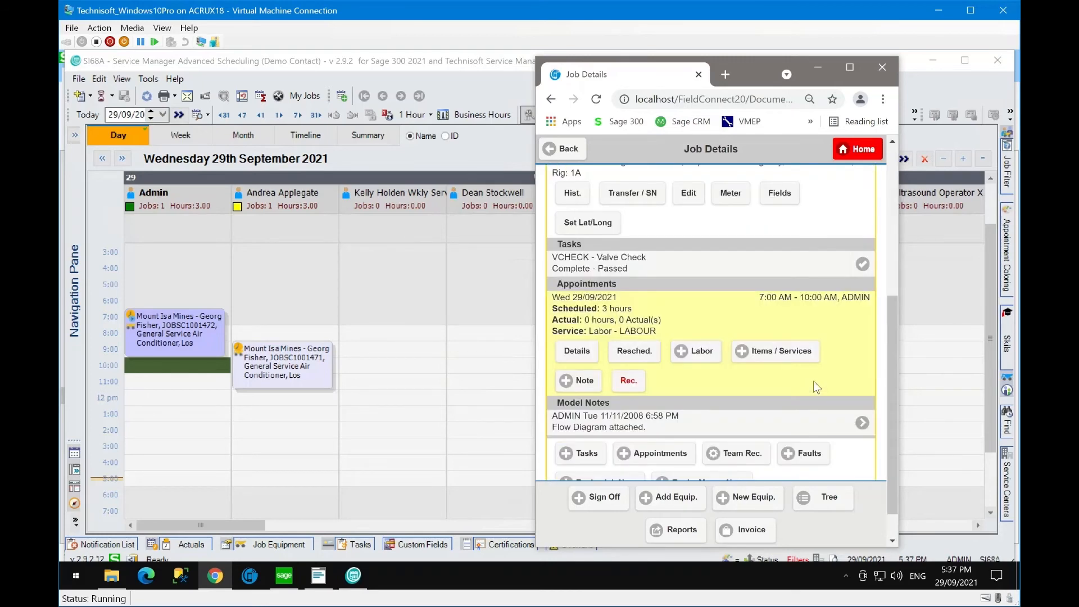
{"action": "left_click", "coordinate": [633, 384]}
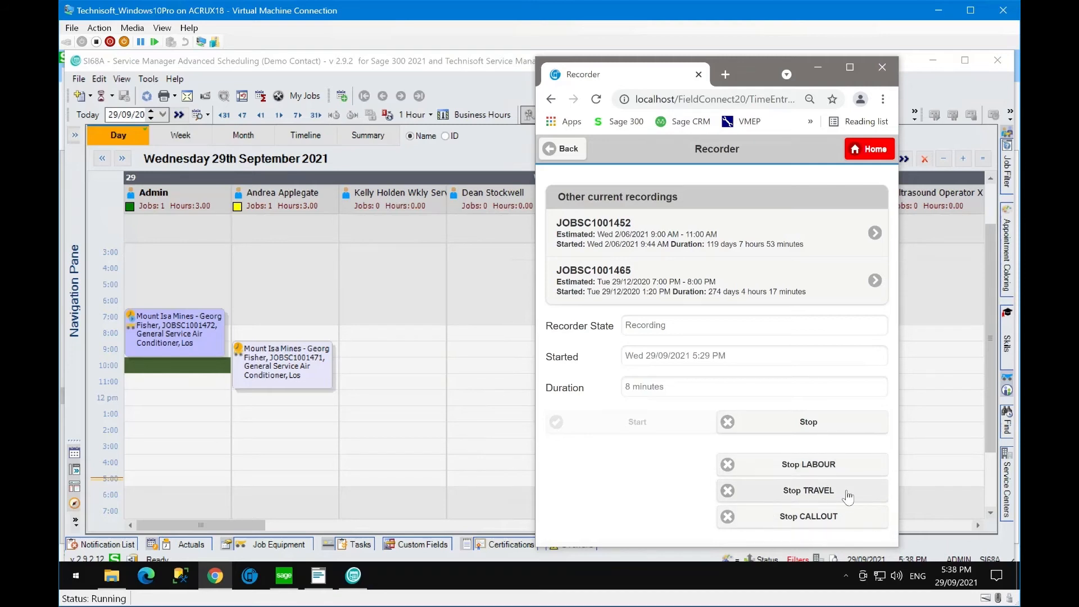
{"action": "left_click", "coordinate": [822, 466]}
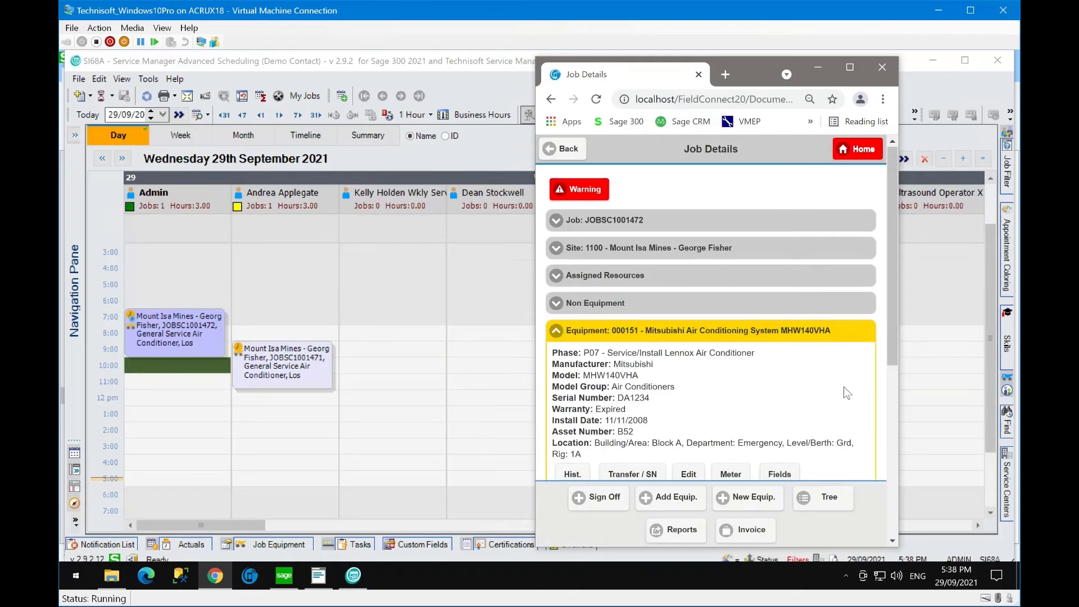
{"action": "scroll", "coordinate": [844, 386], "scroll_direction": "down", "scroll_amount": 1}
{"action": "scroll", "coordinate": [844, 387], "scroll_direction": "down", "scroll_amount": 3}
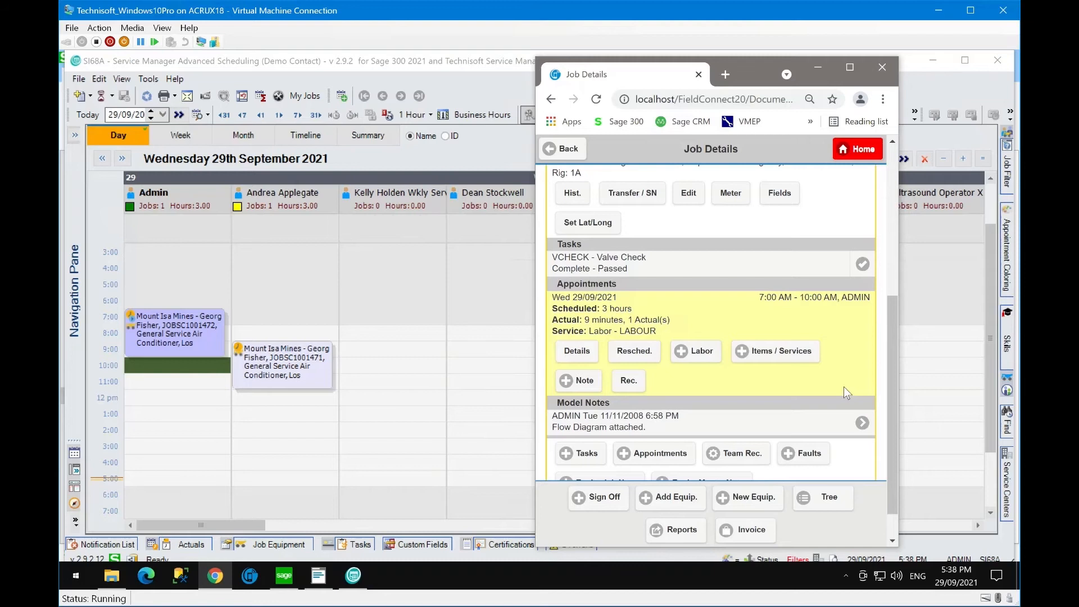
{"action": "scroll", "coordinate": [844, 387], "scroll_direction": "down", "scroll_amount": 1}
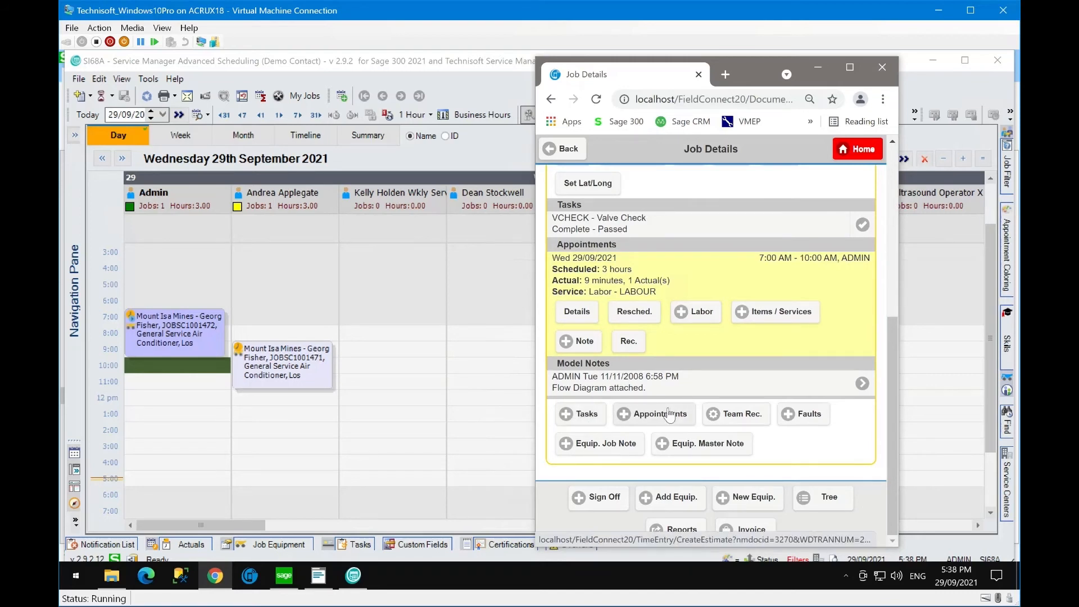
- Log a fault with symptom FAN (Fan Motor Making Noise), fault BS (power problem) and solution REPFAN (Replace Fan Bearing)
{"action": "left_click", "coordinate": [820, 419]}
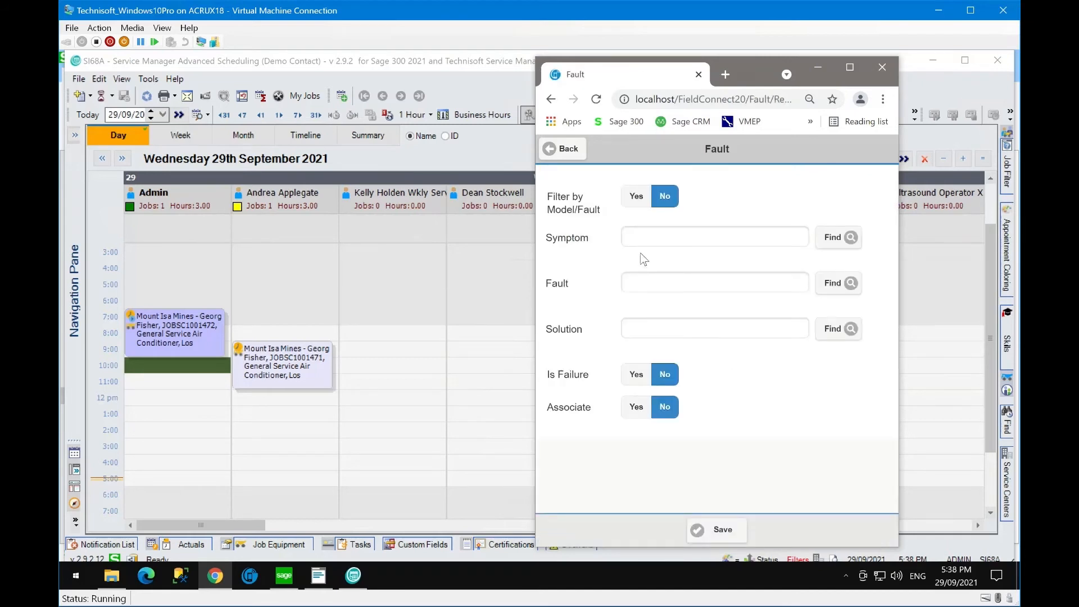
{"action": "left_click", "coordinate": [824, 248]}
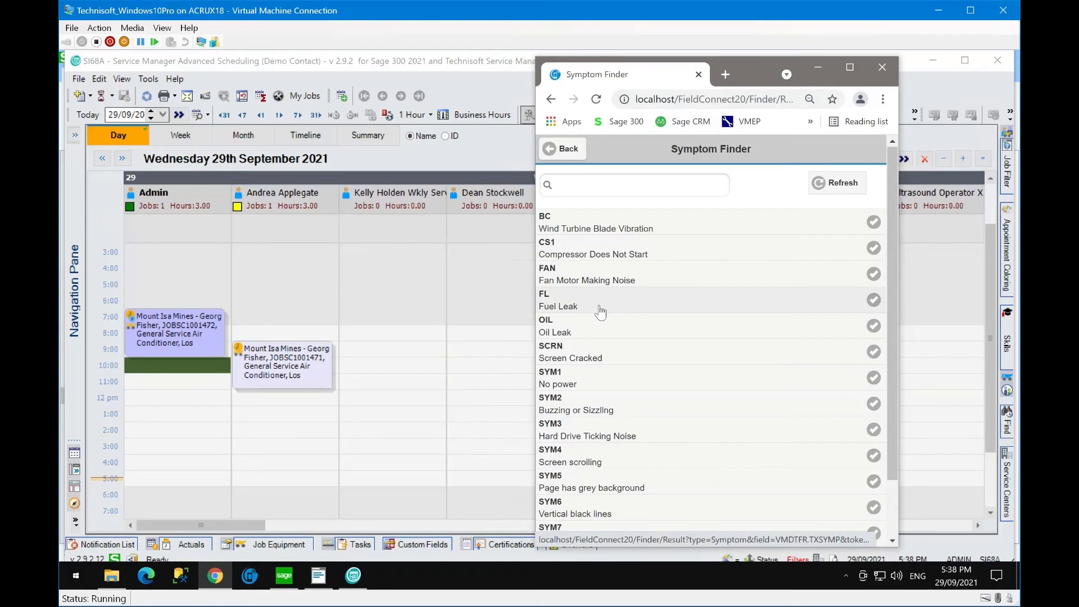
{"action": "left_click", "coordinate": [635, 285]}
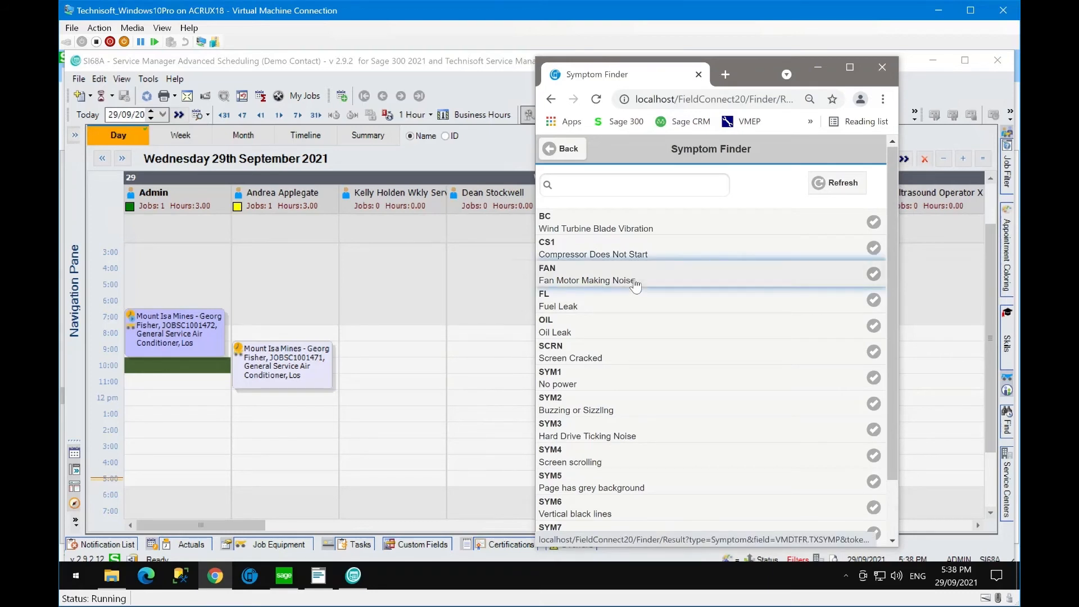
{"action": "left_click", "coordinate": [833, 286]}
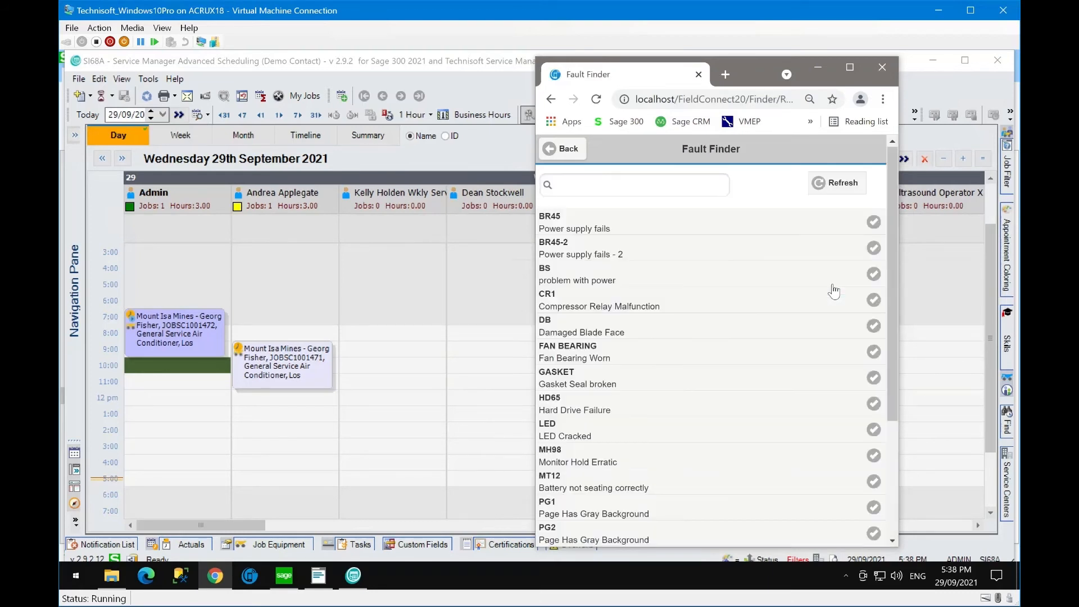
{"action": "left_click", "coordinate": [626, 284]}
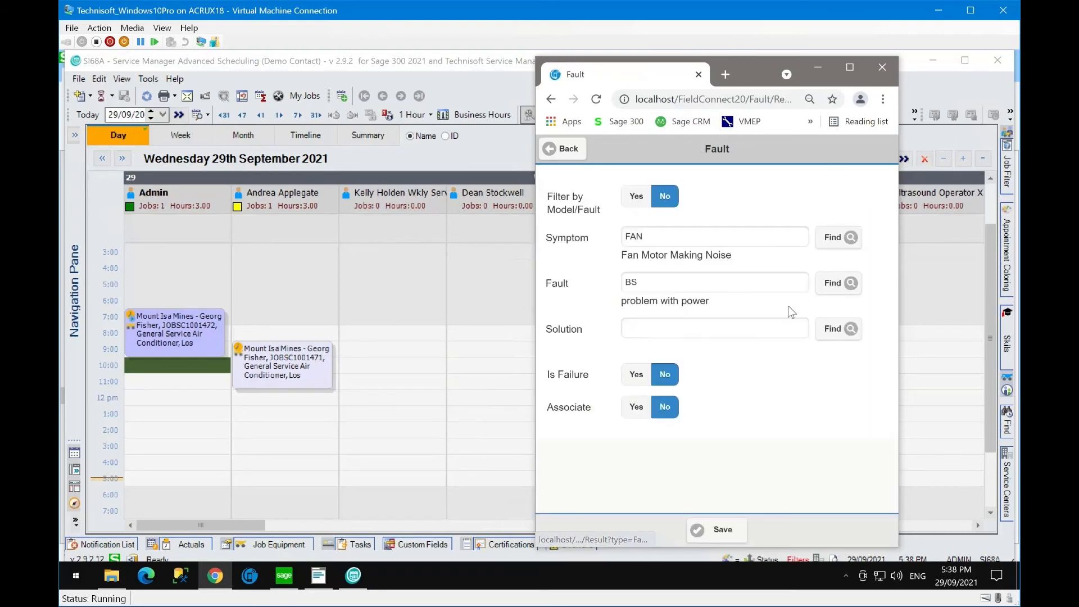
{"action": "left_click", "coordinate": [834, 331]}
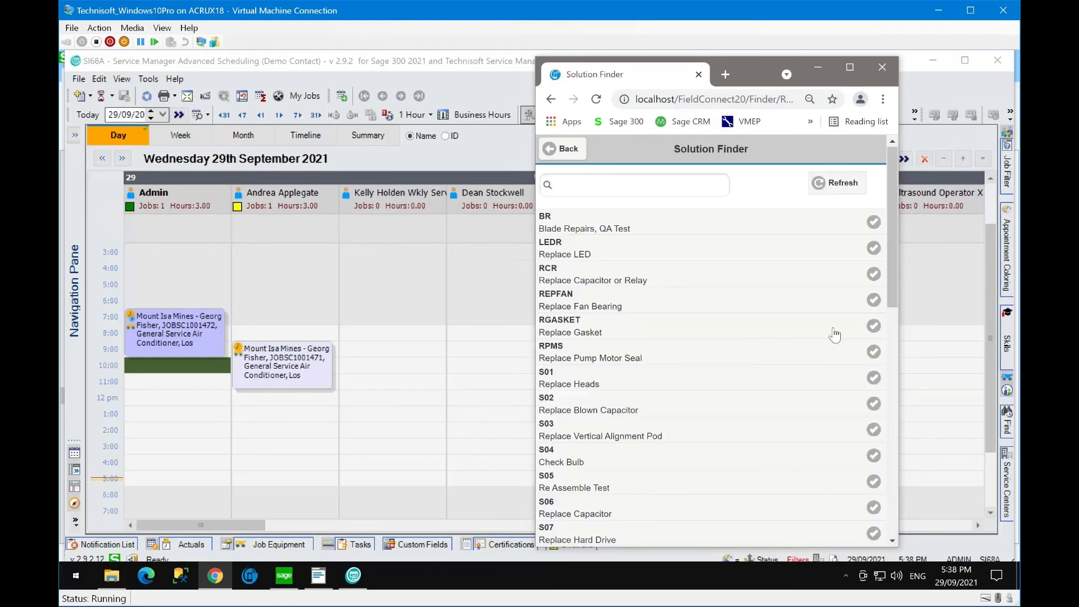
{"action": "left_click", "coordinate": [636, 305]}
{"action": "left_click", "coordinate": [715, 533]}
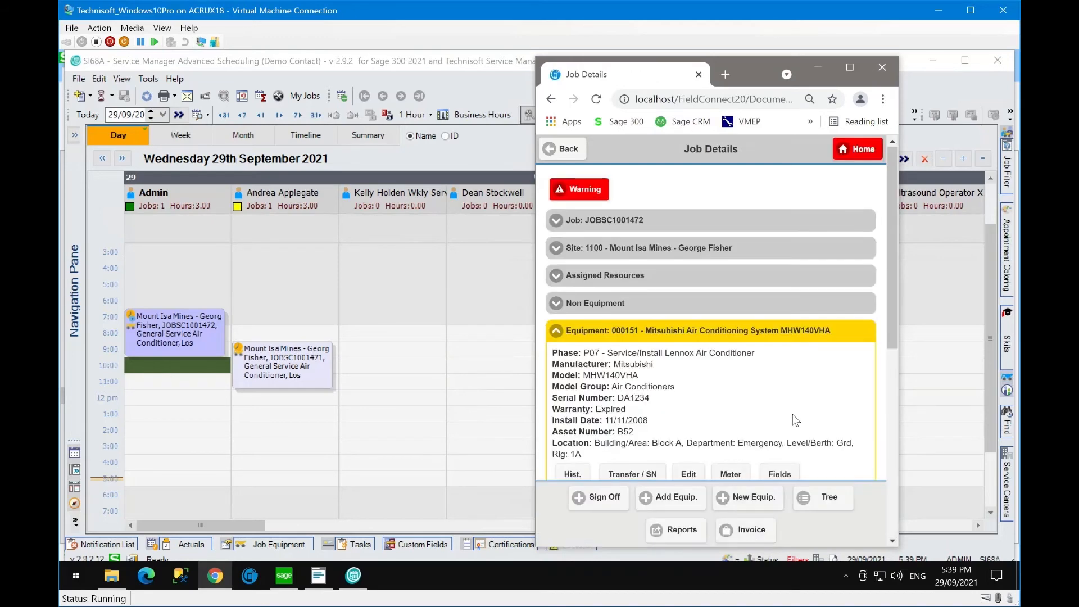
- Add an Item line for A1-103/K Water Filter, quantity 1, under Items / Services
{"action": "scroll", "coordinate": [793, 413], "scroll_direction": "down", "scroll_amount": 1}
{"action": "scroll", "coordinate": [814, 403], "scroll_direction": "down", "scroll_amount": 2}
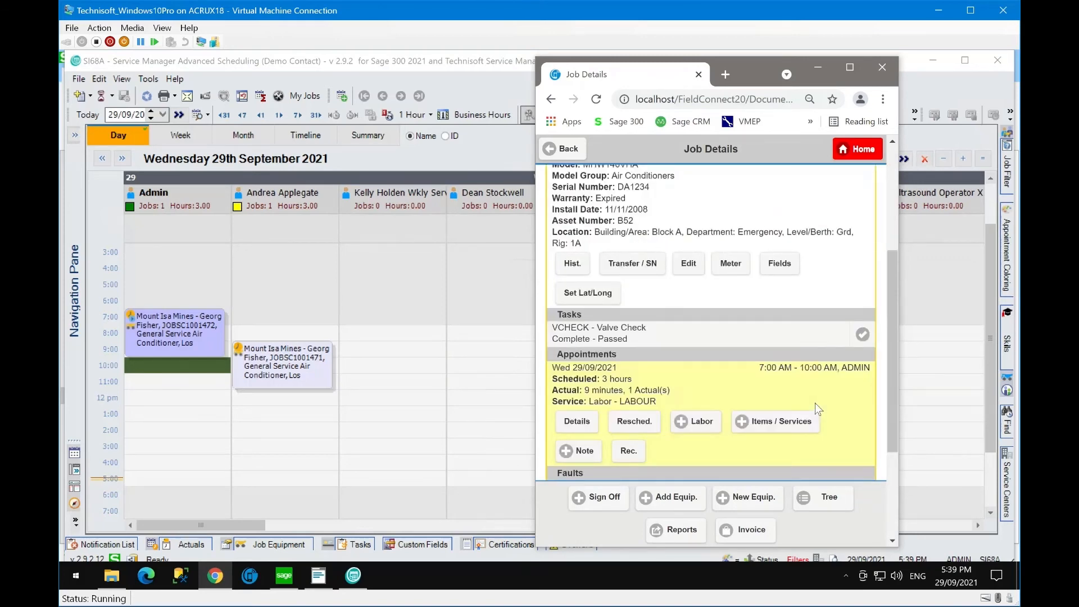
{"action": "scroll", "coordinate": [815, 402], "scroll_direction": "down", "scroll_amount": 1}
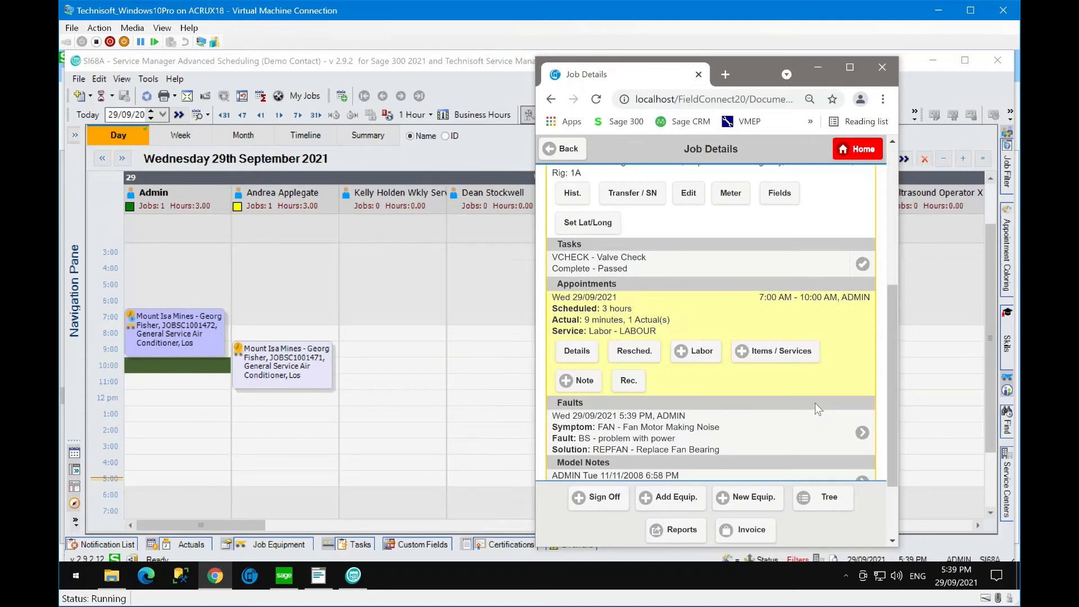
{"action": "left_click", "coordinate": [793, 358]}
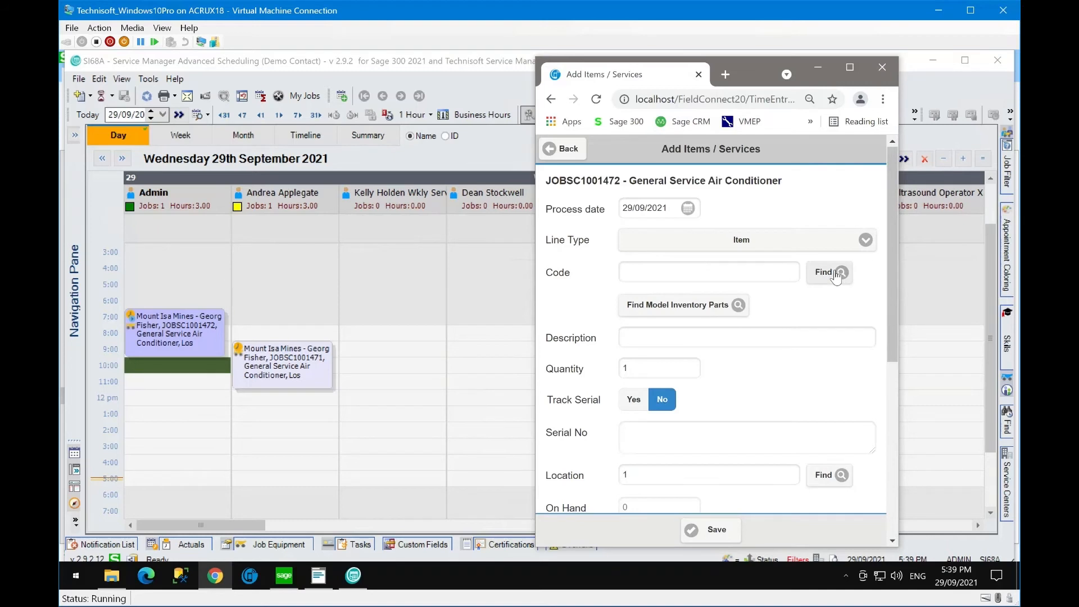
{"action": "left_click", "coordinate": [865, 240]}
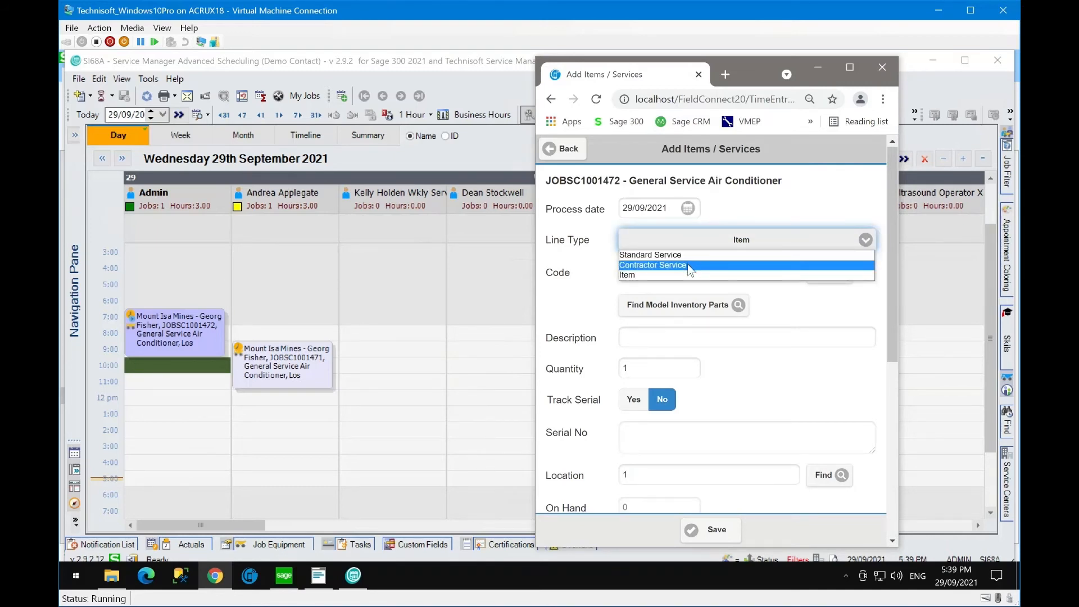
{"action": "left_click", "coordinate": [667, 275]}
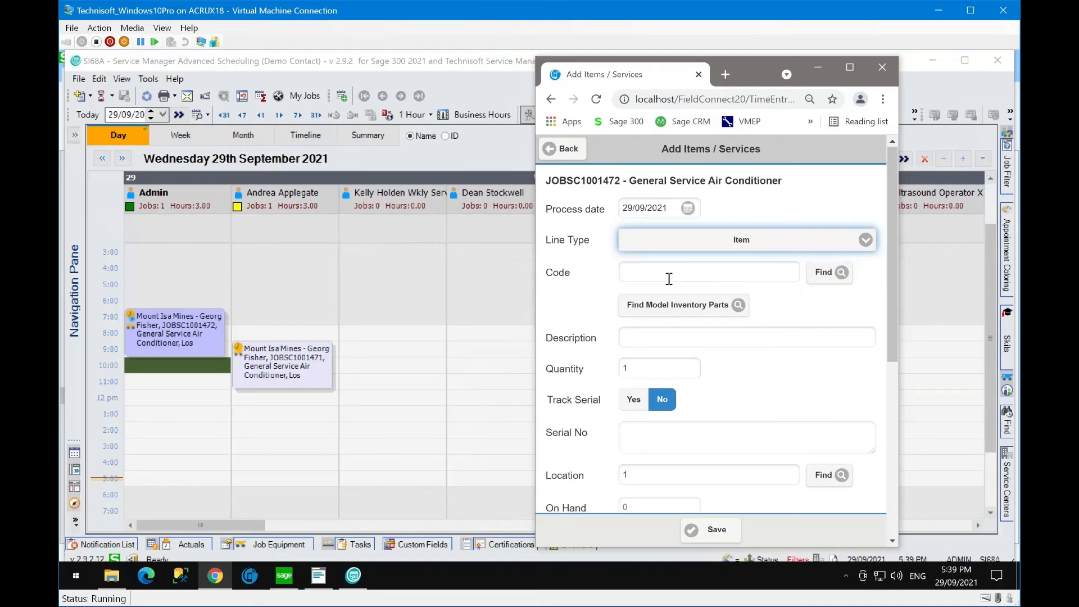
{"action": "left_click", "coordinate": [828, 275]}
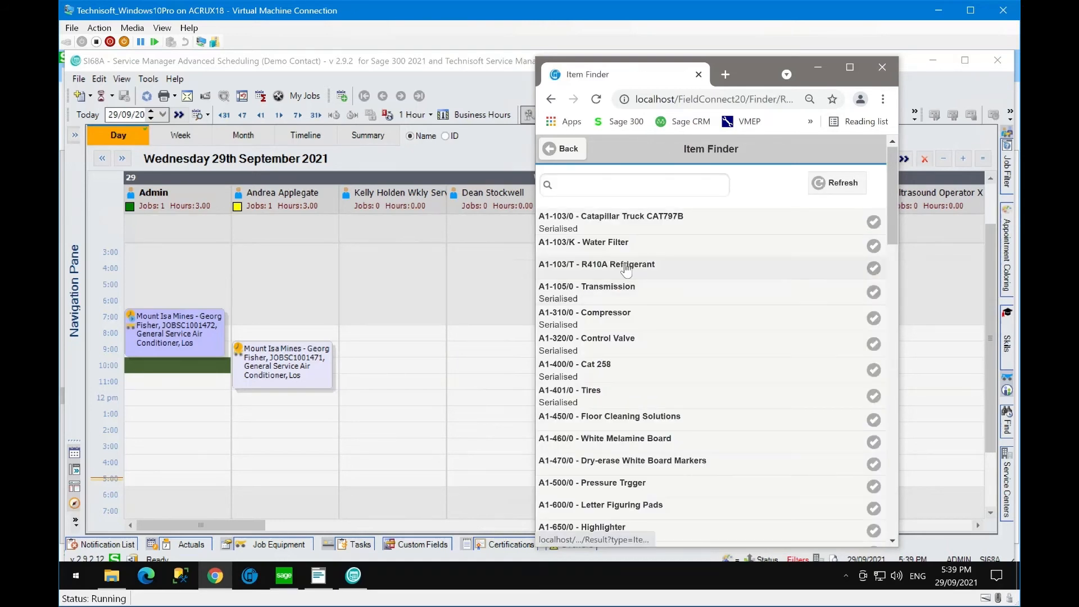
{"action": "left_click", "coordinate": [633, 250]}
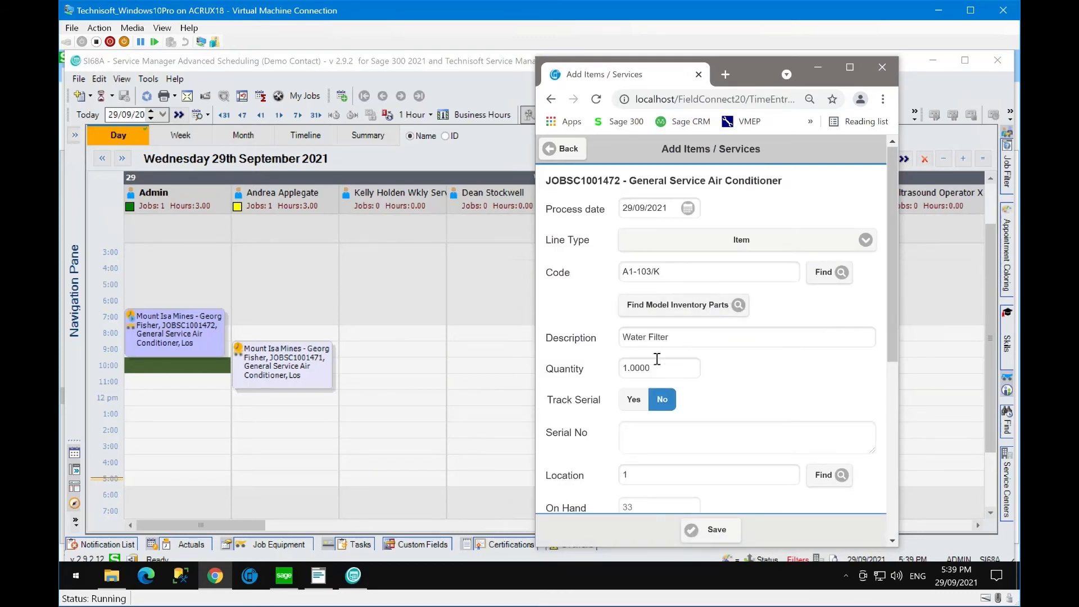
{"action": "left_click", "coordinate": [726, 530]}
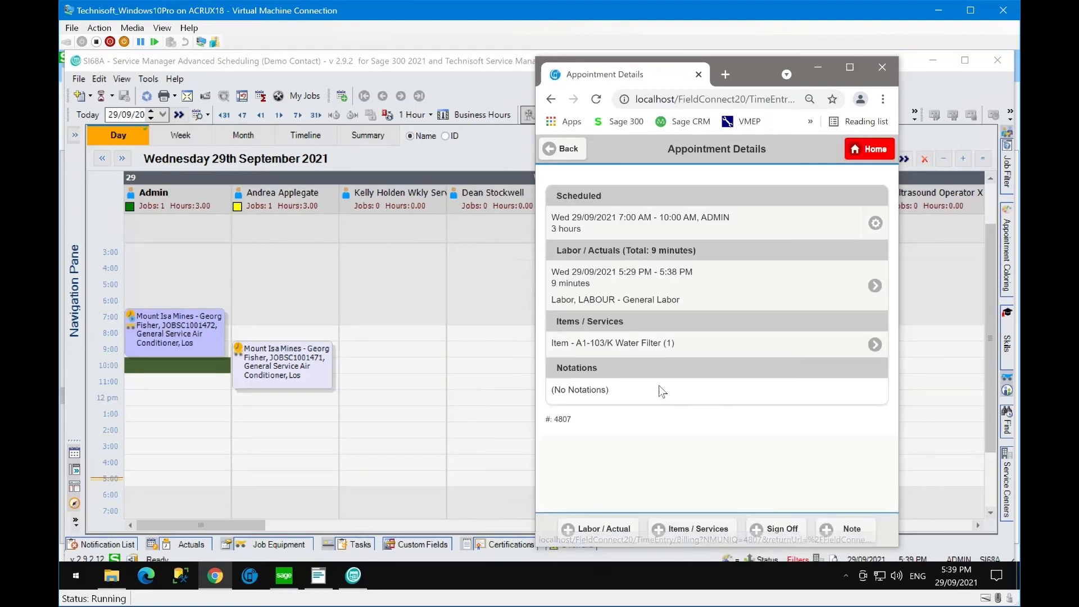
- Set the labour actual duration to exactly 1 hour and update the job
{"action": "left_click", "coordinate": [640, 302]}
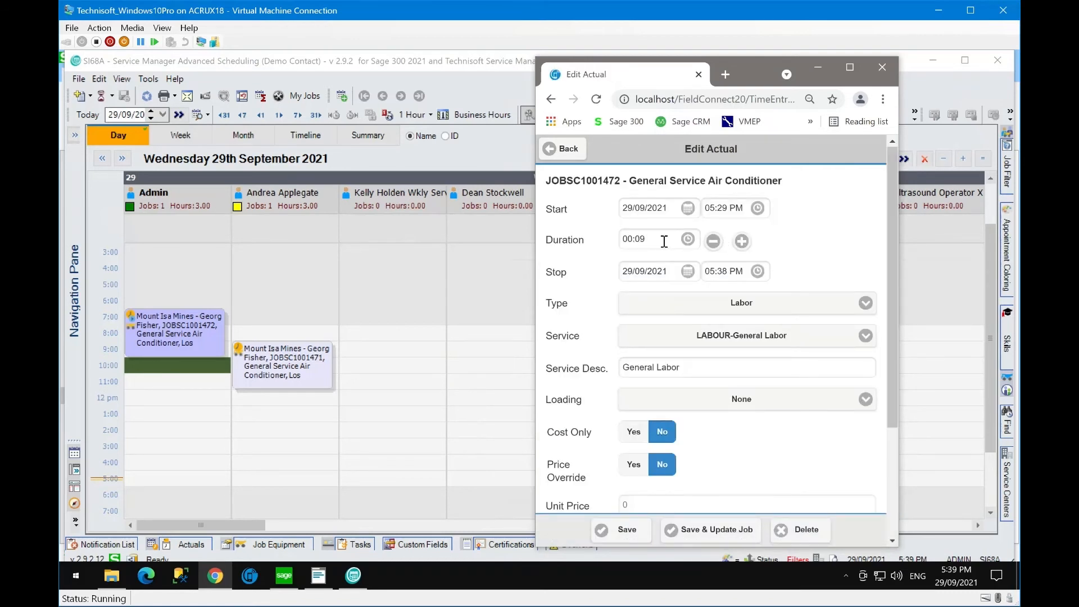
{"action": "left_click", "coordinate": [623, 238]}
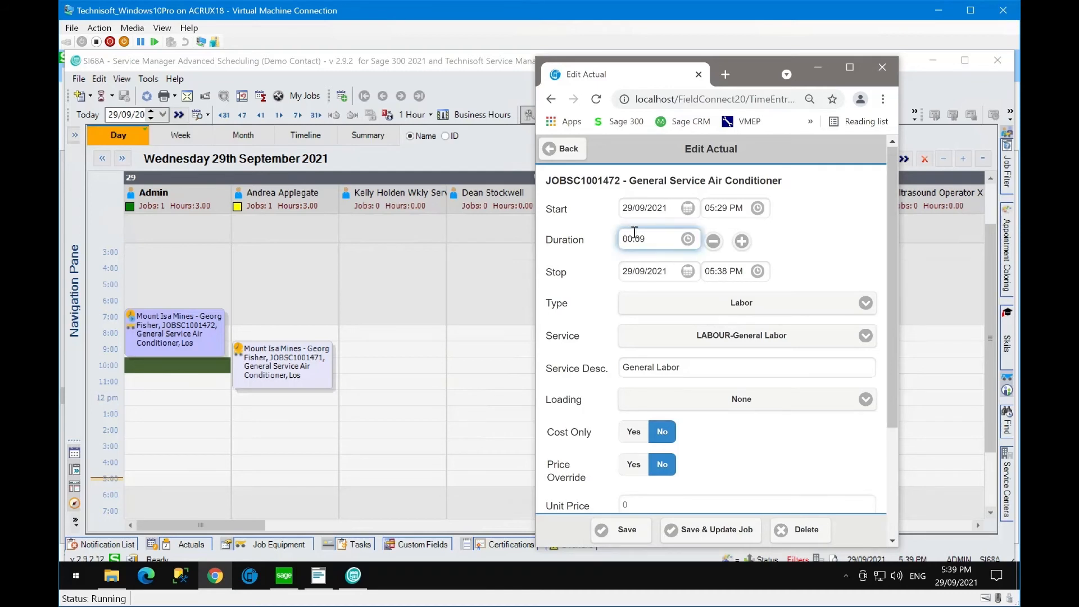
{"action": "left_click", "coordinate": [741, 240]}
{"action": "left_click", "coordinate": [740, 241]}
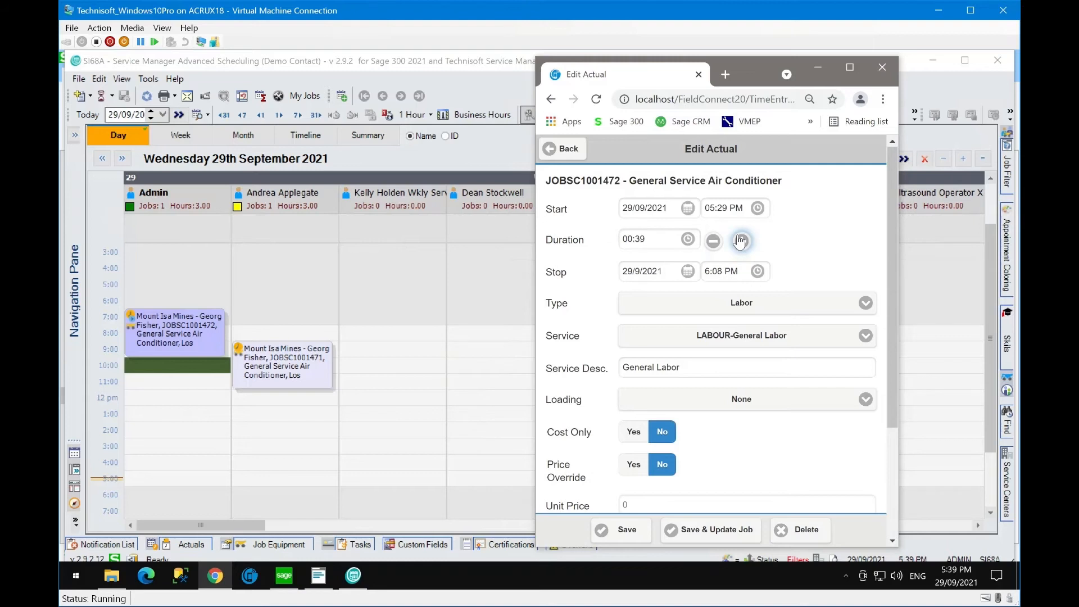
{"action": "left_click", "coordinate": [741, 241]}
{"action": "left_click", "coordinate": [741, 240]}
{"action": "left_click", "coordinate": [740, 241]}
{"action": "left_click", "coordinate": [714, 243]}
{"action": "left_click", "coordinate": [739, 240]}
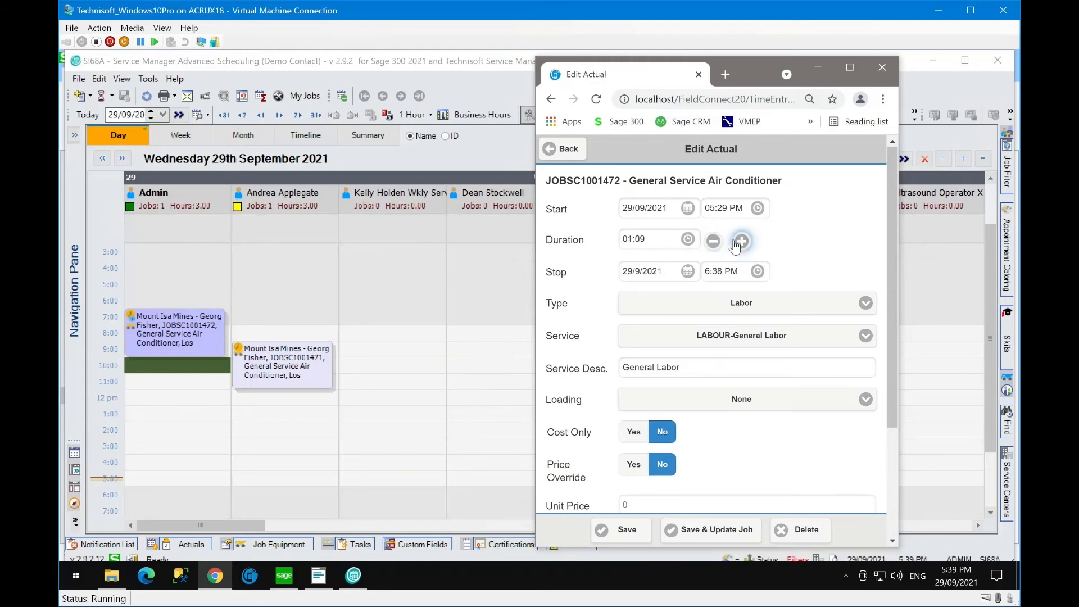
{"action": "left_click", "coordinate": [687, 238]}
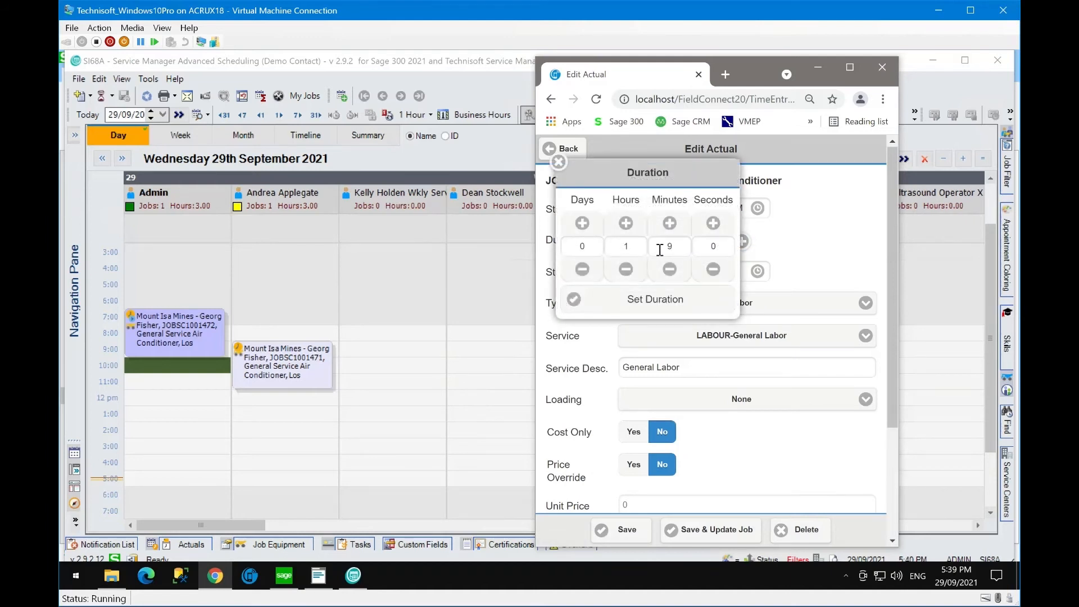
{"action": "left_click", "coordinate": [669, 270]}
{"action": "left_click", "coordinate": [669, 271]}
{"action": "left_click", "coordinate": [669, 271]}
{"action": "left_click", "coordinate": [633, 300]}
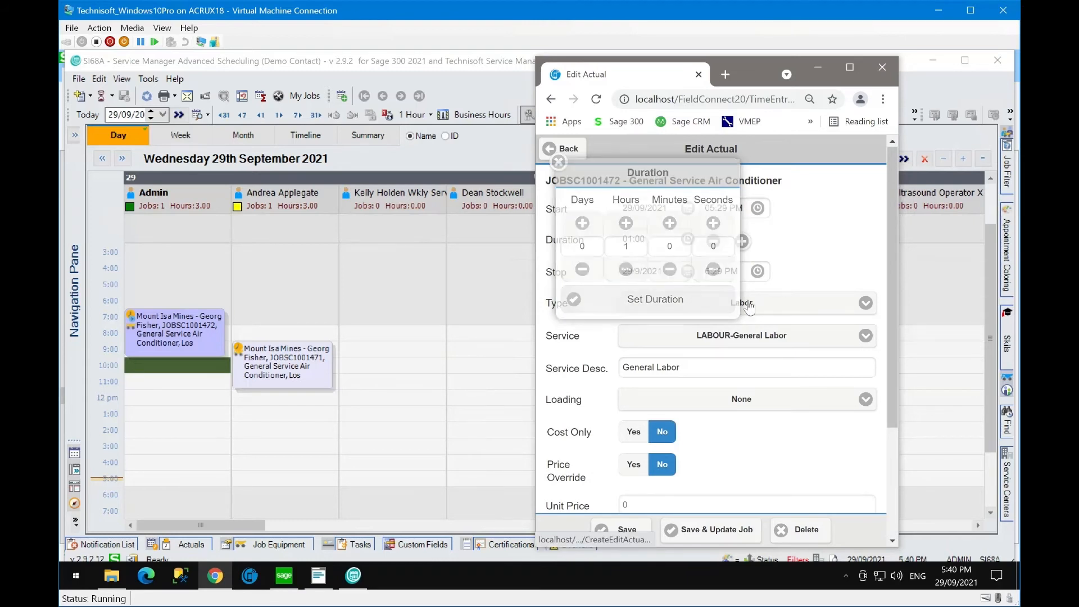
{"action": "left_click", "coordinate": [710, 531]}
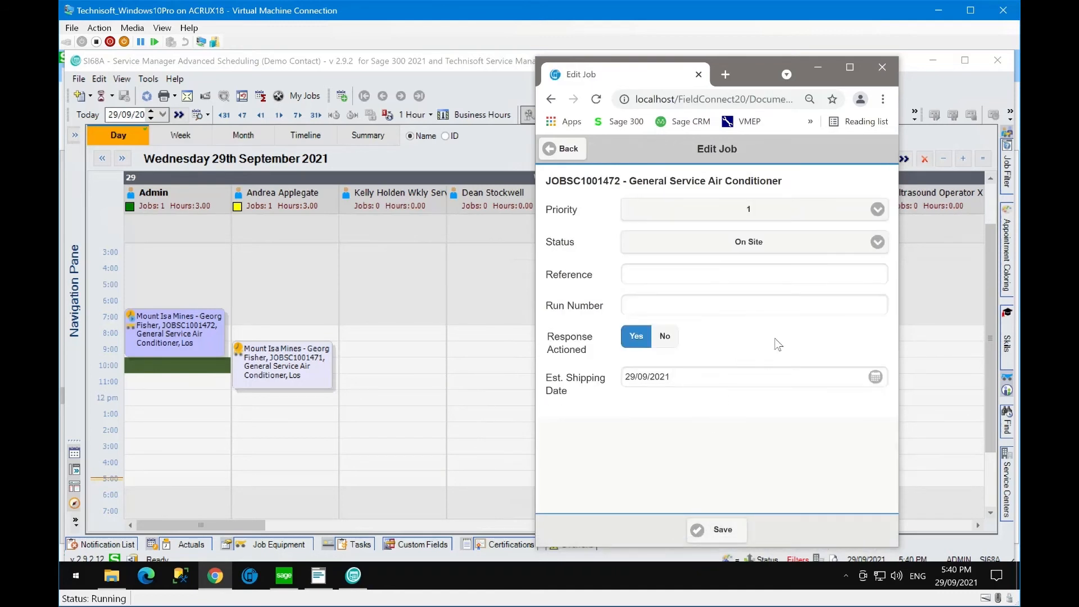
- Change job JOBSC1001472's status to Ready to Invoice and save it
{"action": "left_click", "coordinate": [872, 243]}
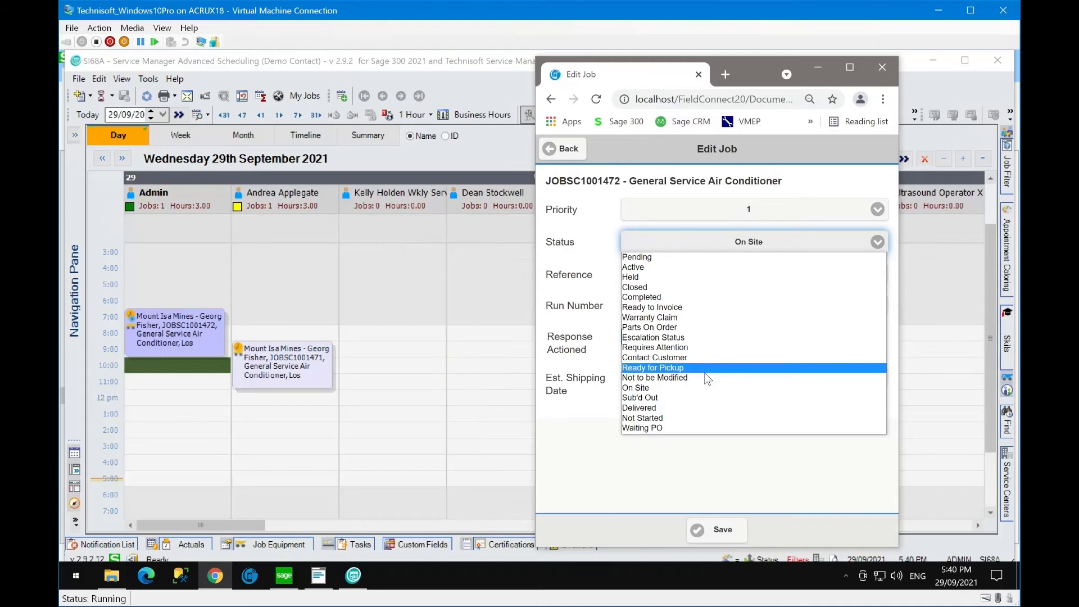
{"action": "left_click", "coordinate": [678, 308]}
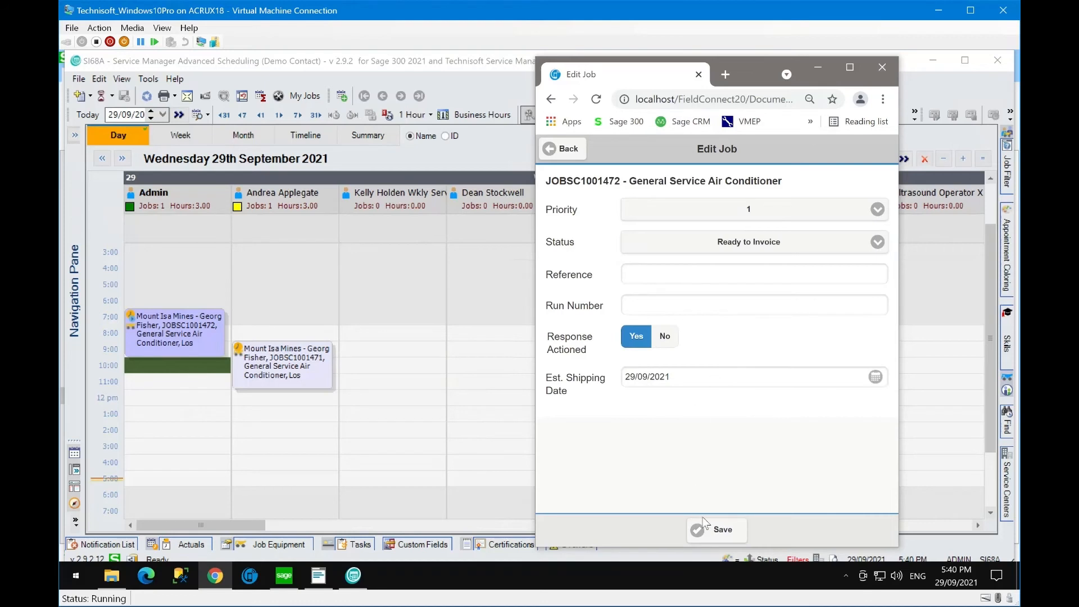
{"action": "left_click", "coordinate": [722, 534]}
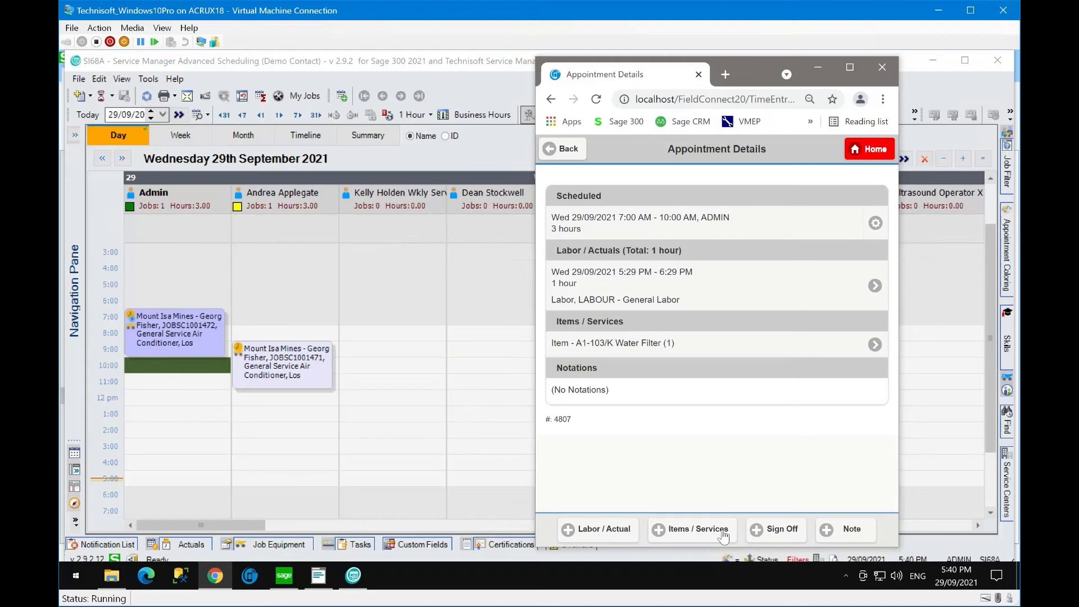
- Sign off the appointment by entering the signer's name, drawing a signature, and saving
{"action": "left_click", "coordinate": [782, 529]}
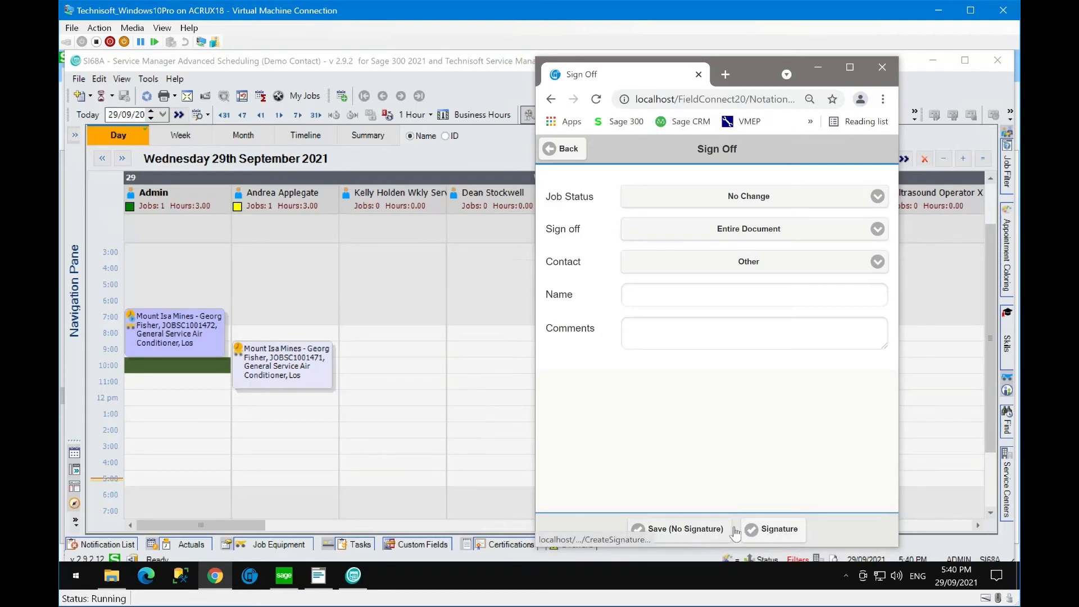
{"action": "left_click", "coordinate": [770, 534]}
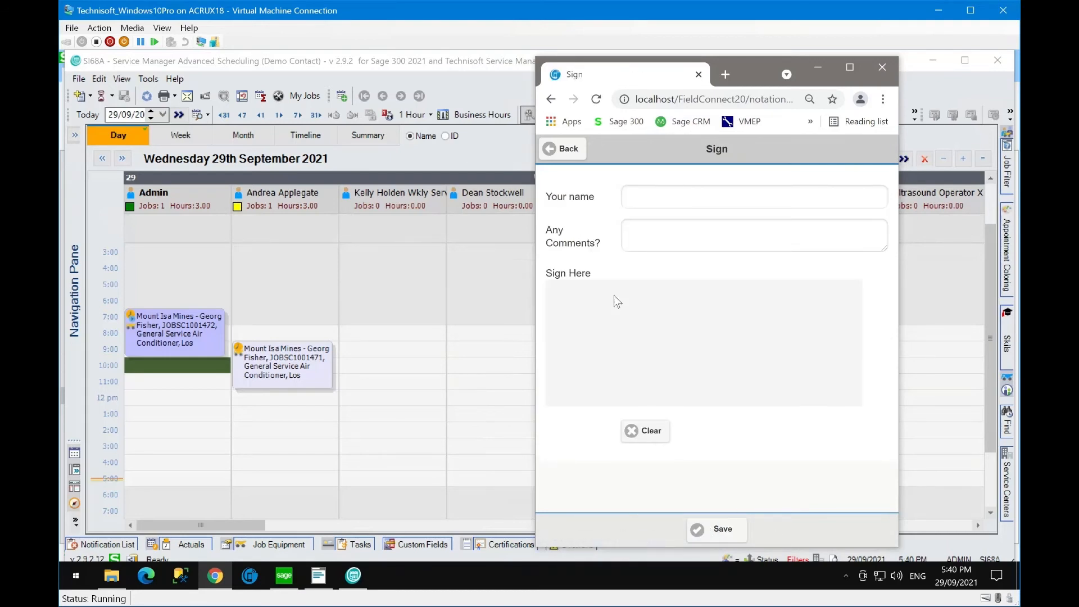
{"action": "left_click", "coordinate": [637, 196]}
{"action": "left_click", "coordinate": [650, 235]}
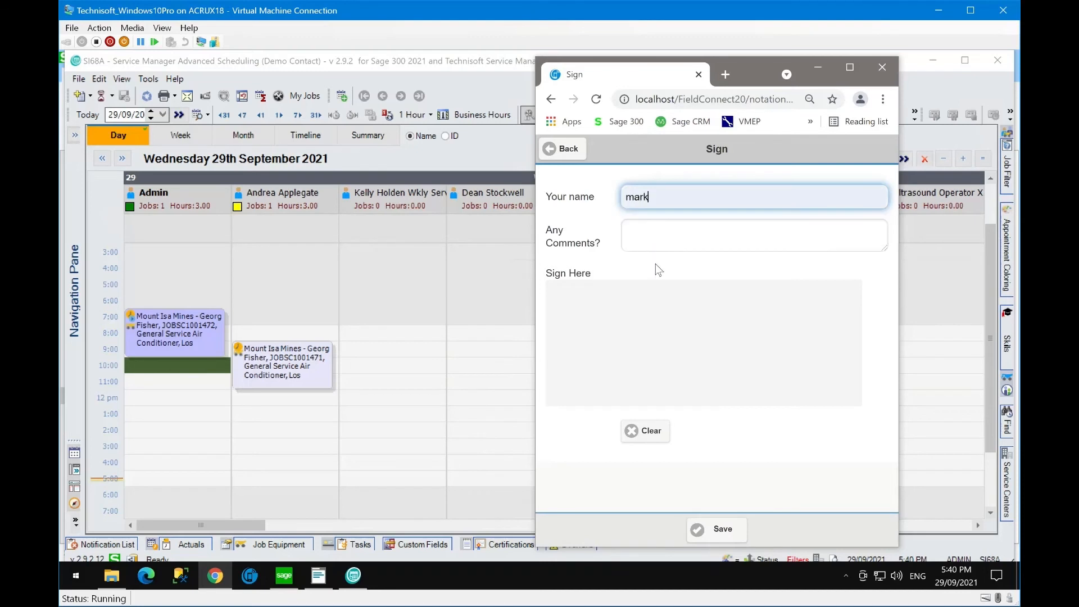
{"action": "mouse_move", "coordinate": [573, 355]}
{"action": "left_mouse_down"}
{"action": "mouse_move", "coordinate": [626, 322]}
{"action": "mouse_move", "coordinate": [726, 356]}
{"action": "left_mouse_up"}
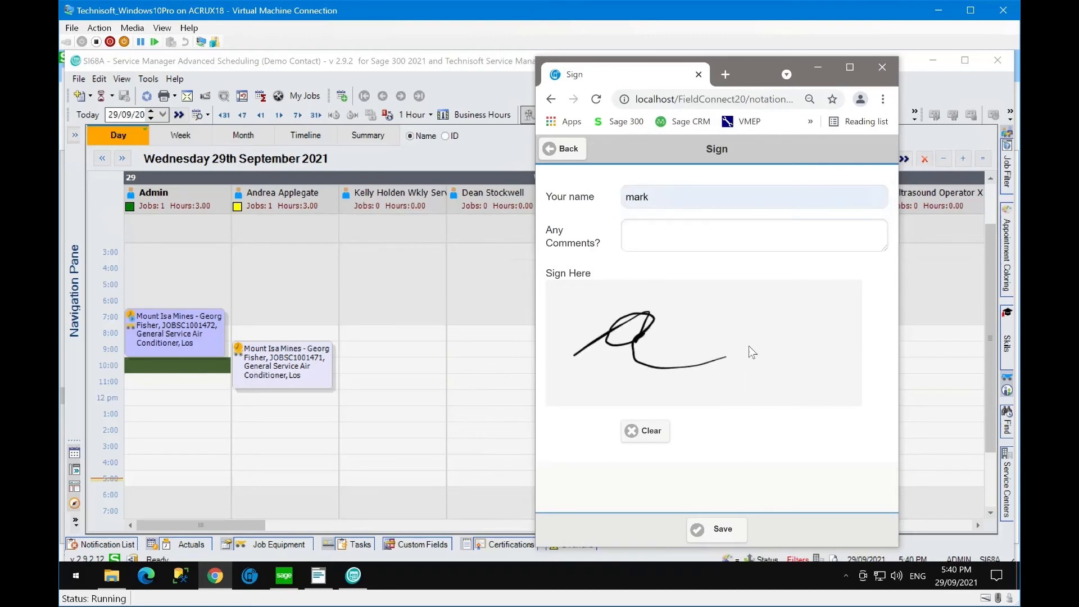
{"action": "left_click", "coordinate": [718, 528]}
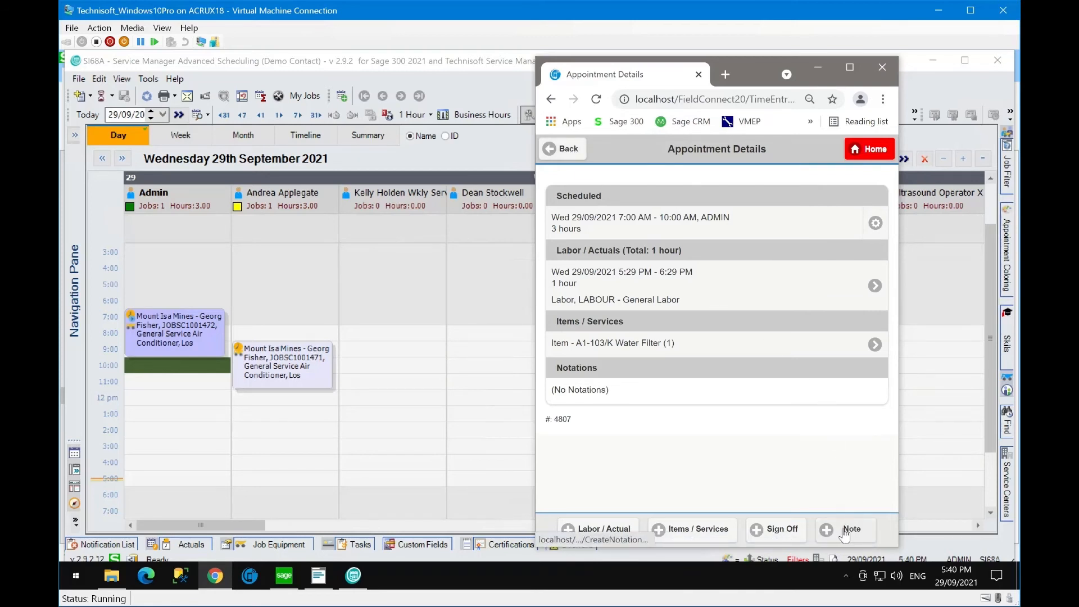
- Go back to Job Details and scroll through Tasks, Appointments, Faults and Model Notes
{"action": "left_click", "coordinate": [568, 148]}
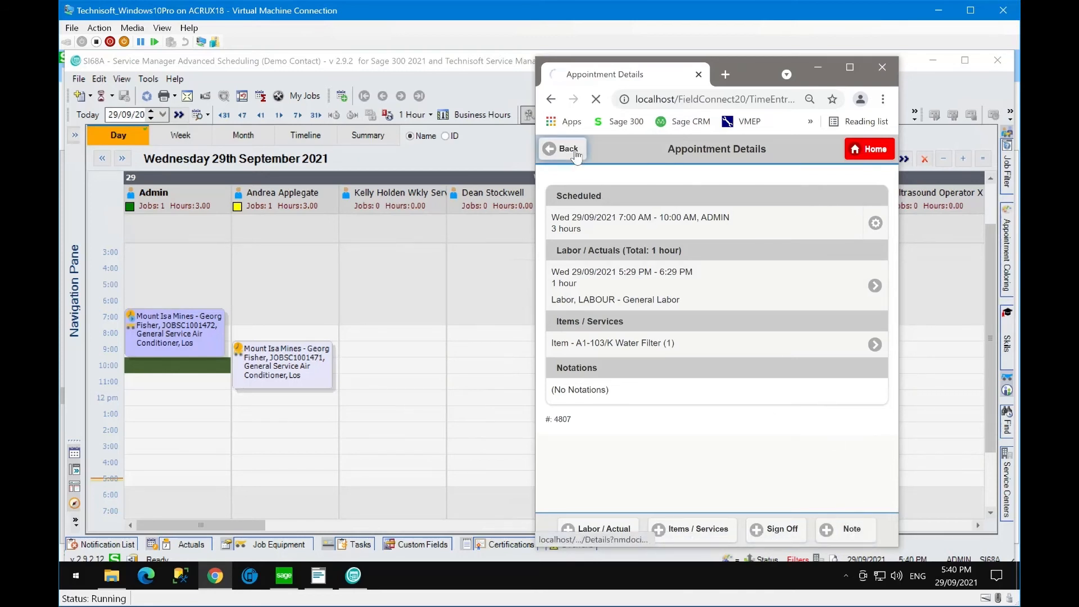
{"action": "scroll", "coordinate": [740, 349], "scroll_direction": "down", "scroll_amount": 3}
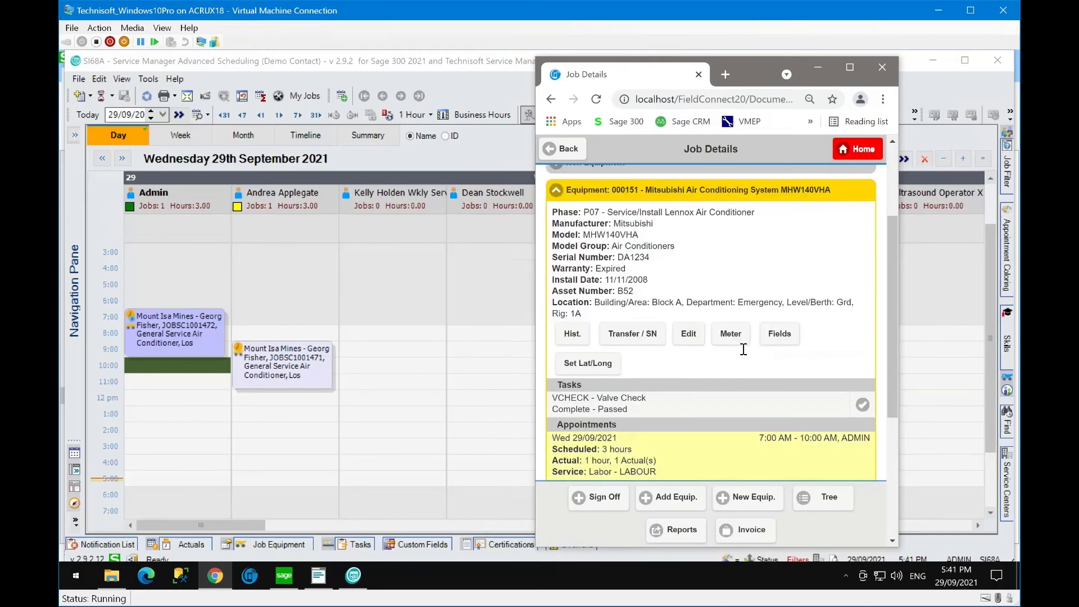
{"action": "scroll", "coordinate": [745, 354], "scroll_direction": "down", "scroll_amount": 4}
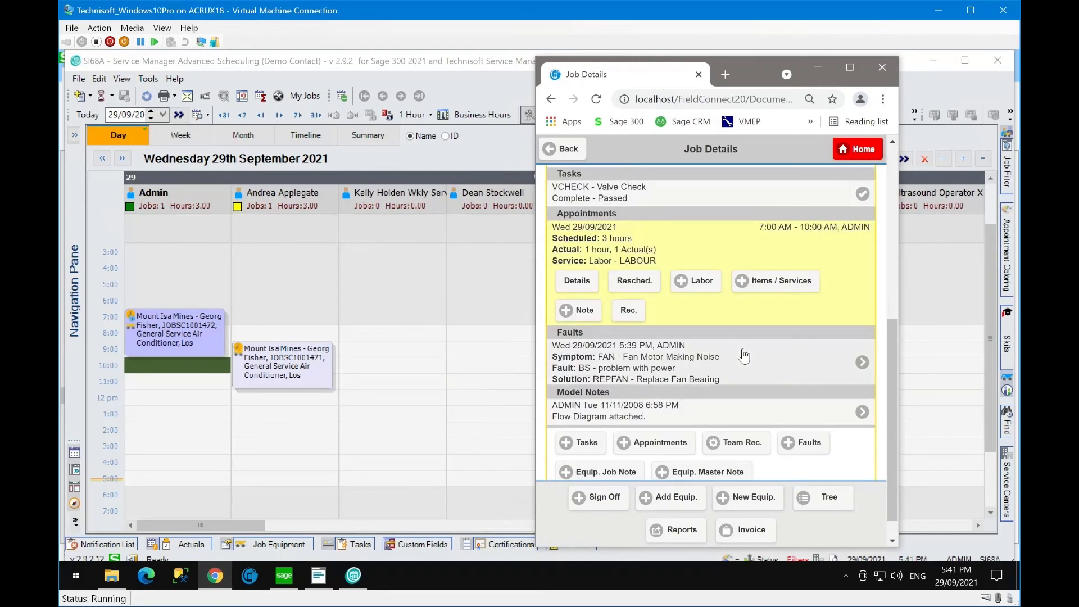
{"action": "scroll", "coordinate": [743, 356], "scroll_direction": "down", "scroll_amount": 1}
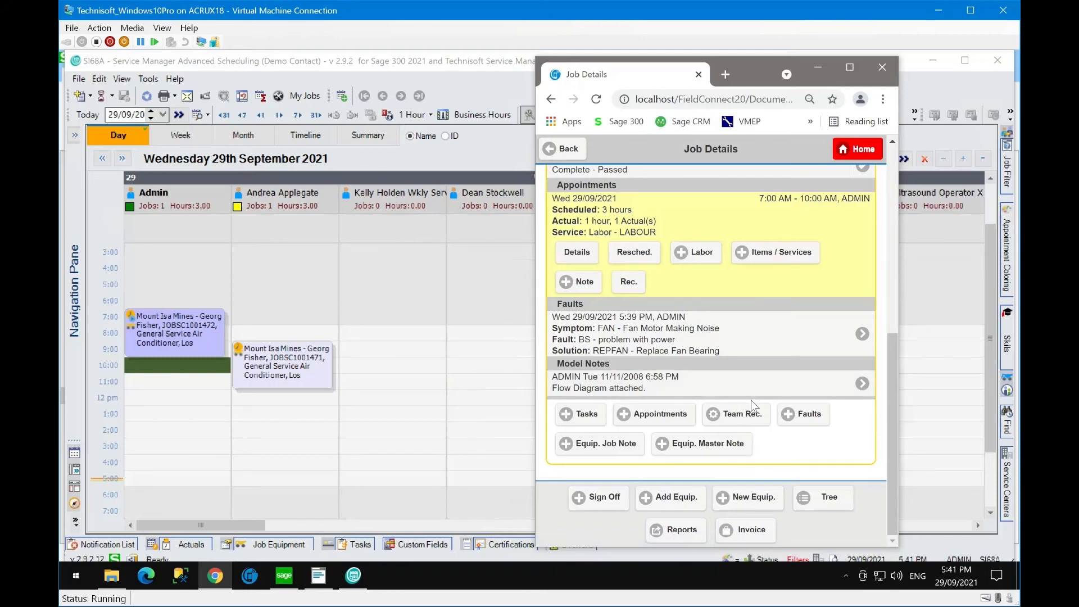
{"action": "scroll", "coordinate": [750, 400], "scroll_direction": "up", "scroll_amount": 1}
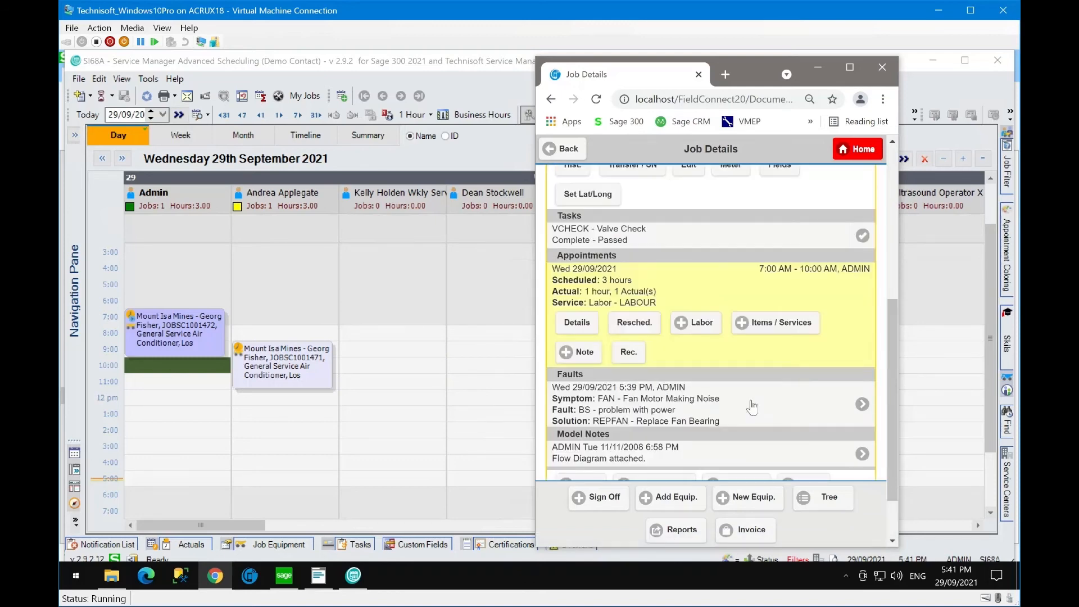
{"action": "scroll", "coordinate": [750, 400], "scroll_direction": "down", "scroll_amount": 1}
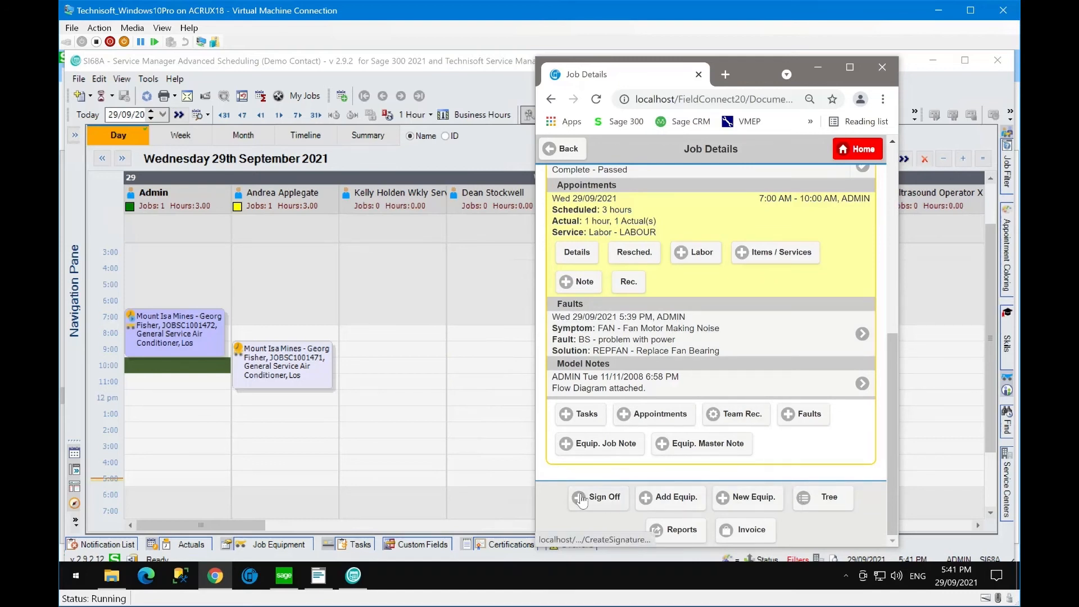
{"action": "left_click", "coordinate": [682, 534]}
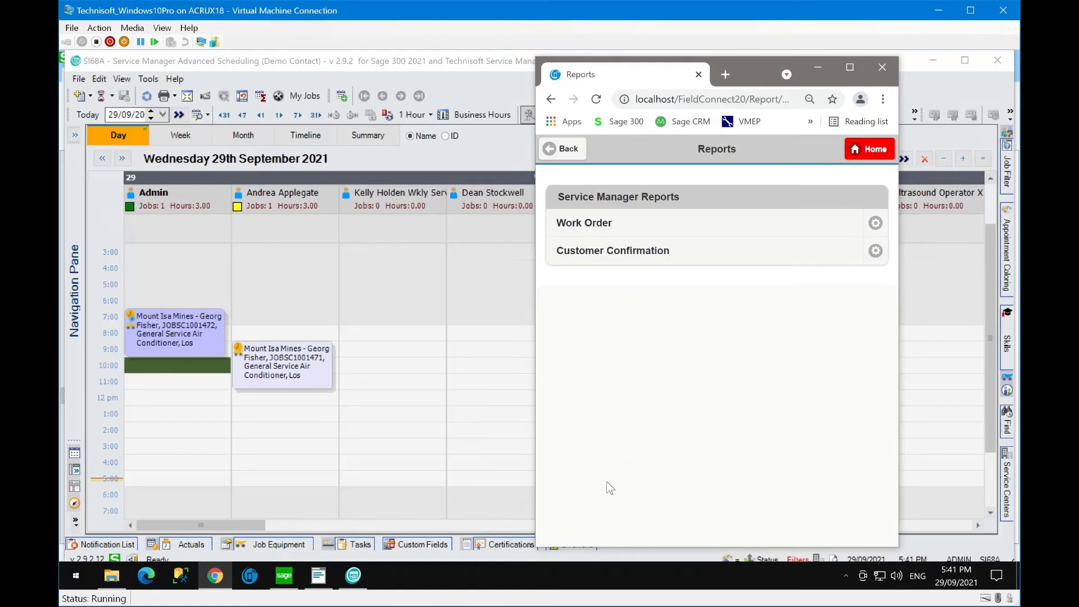
{"action": "left_click", "coordinate": [603, 222]}
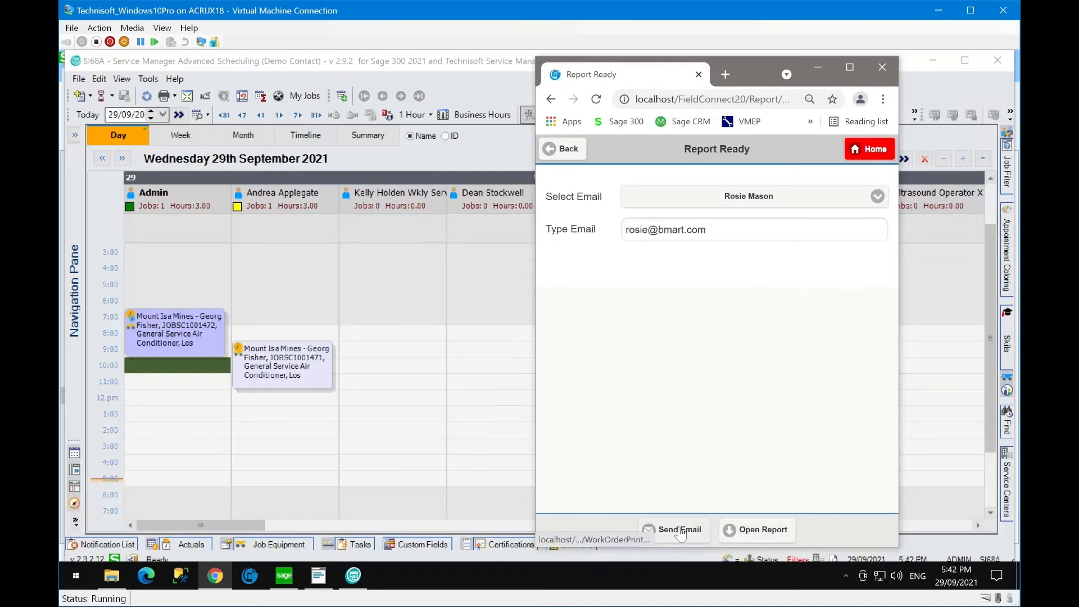
{"action": "left_click", "coordinate": [753, 528]}
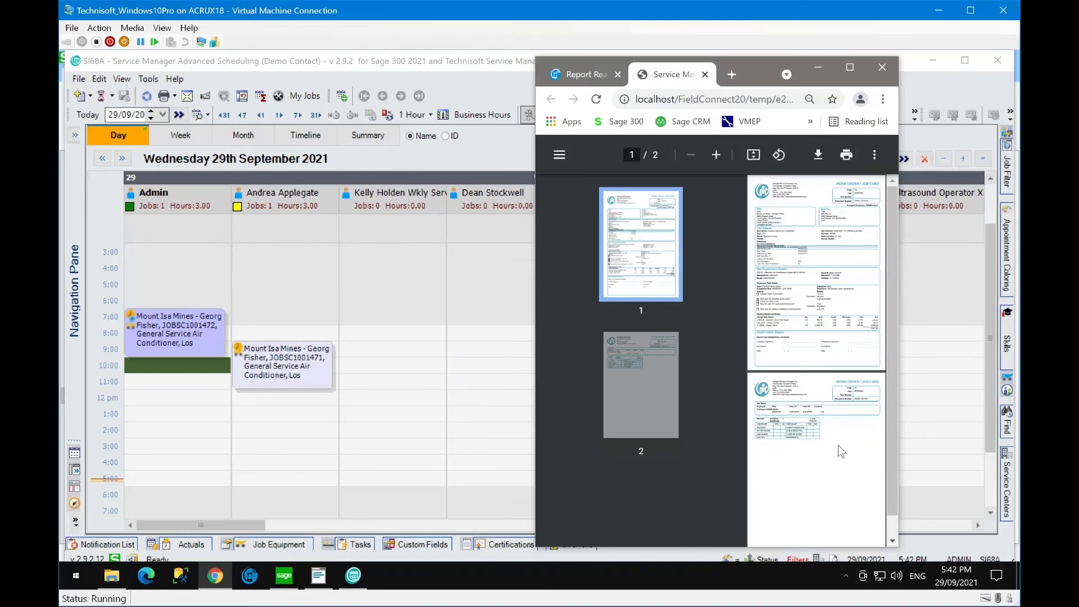
{"action": "left_click", "coordinate": [705, 74]}
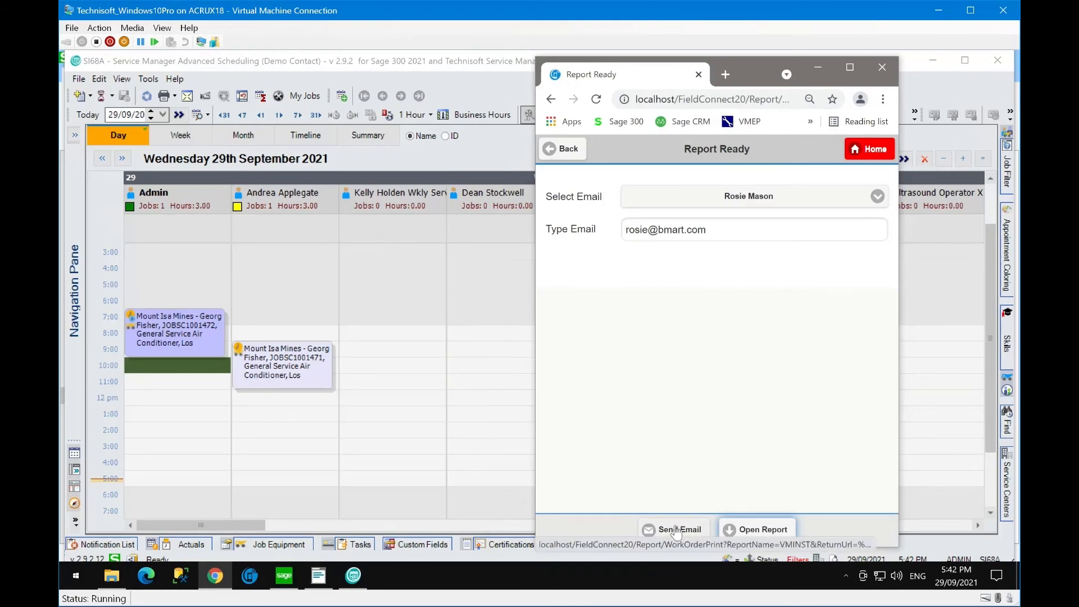
{"action": "left_click", "coordinate": [572, 153]}
{"action": "left_click", "coordinate": [571, 153]}
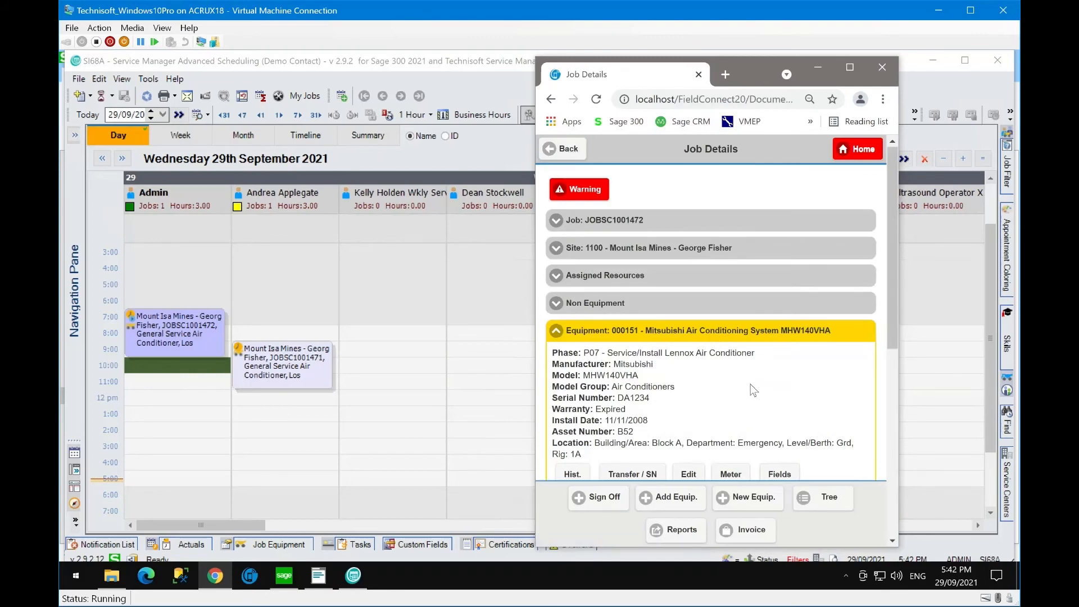
- Add a new notation to the appointment with the text 'This is a demonstration'
{"action": "scroll", "coordinate": [759, 395], "scroll_direction": "down", "scroll_amount": 1}
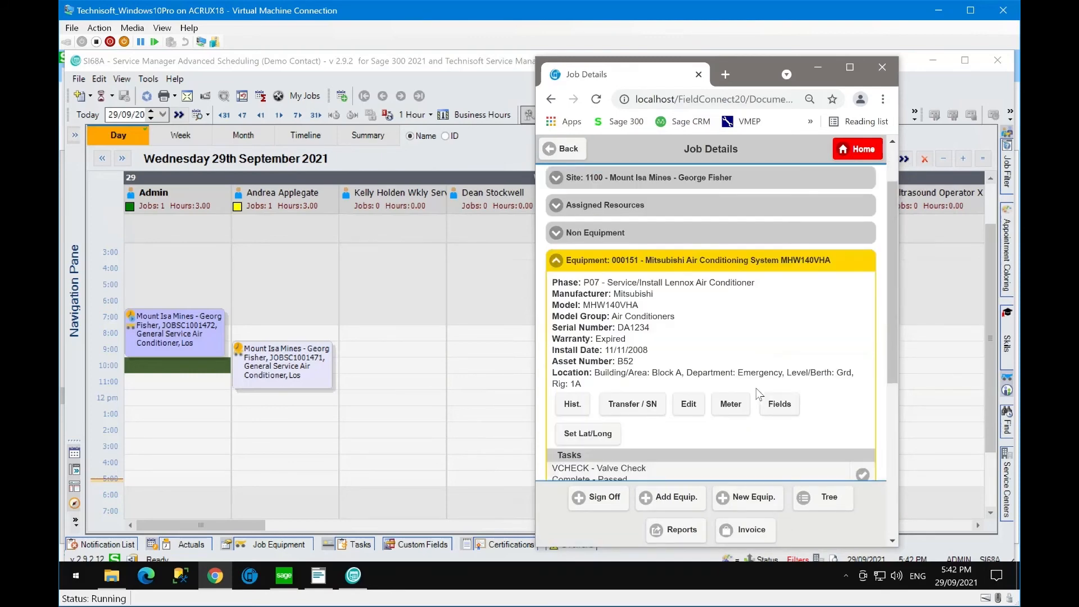
{"action": "scroll", "coordinate": [724, 339], "scroll_direction": "down", "scroll_amount": 1}
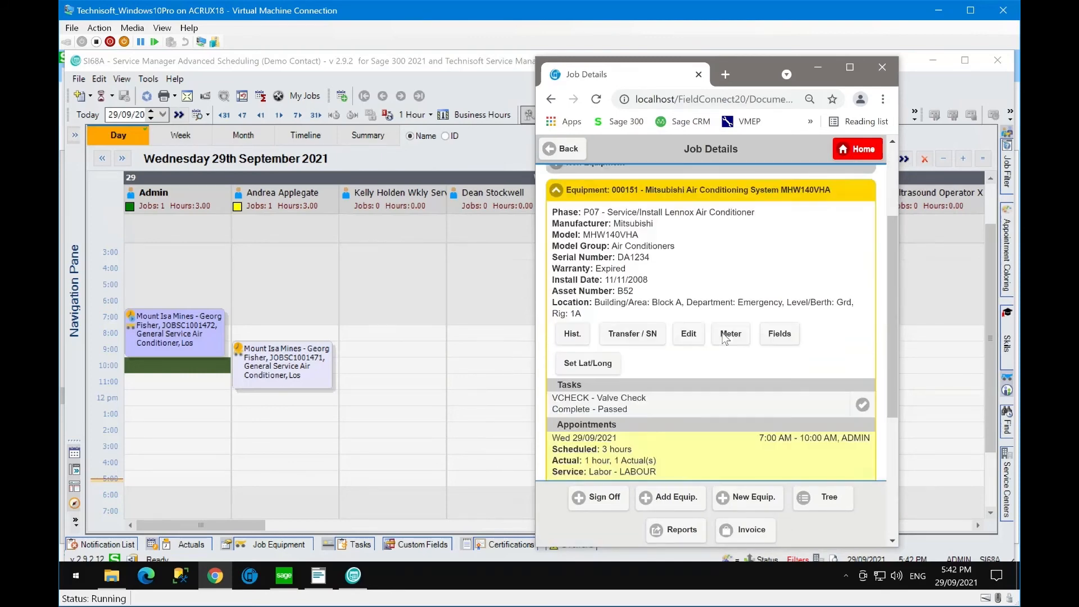
{"action": "scroll", "coordinate": [724, 339], "scroll_direction": "down", "scroll_amount": 3}
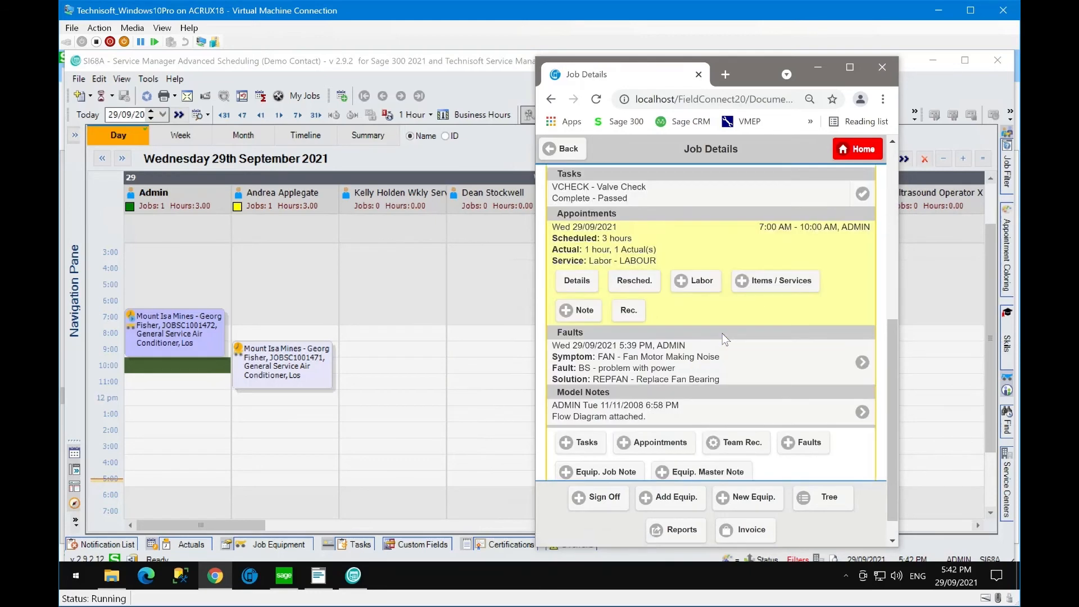
{"action": "left_click", "coordinate": [585, 319]}
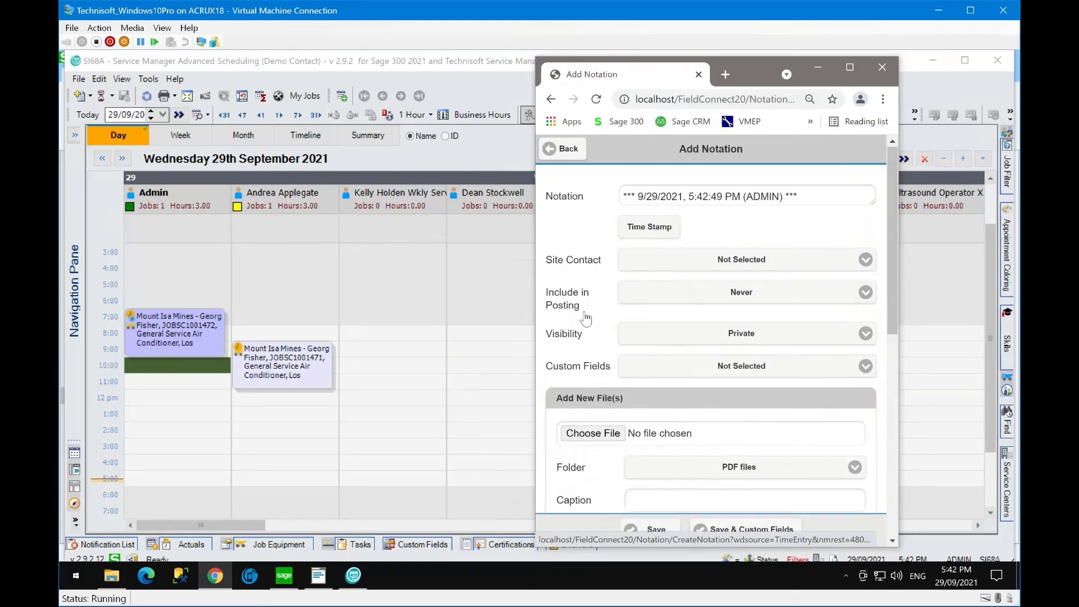
{"action": "scroll", "coordinate": [769, 286], "scroll_direction": "down", "scroll_amount": 3}
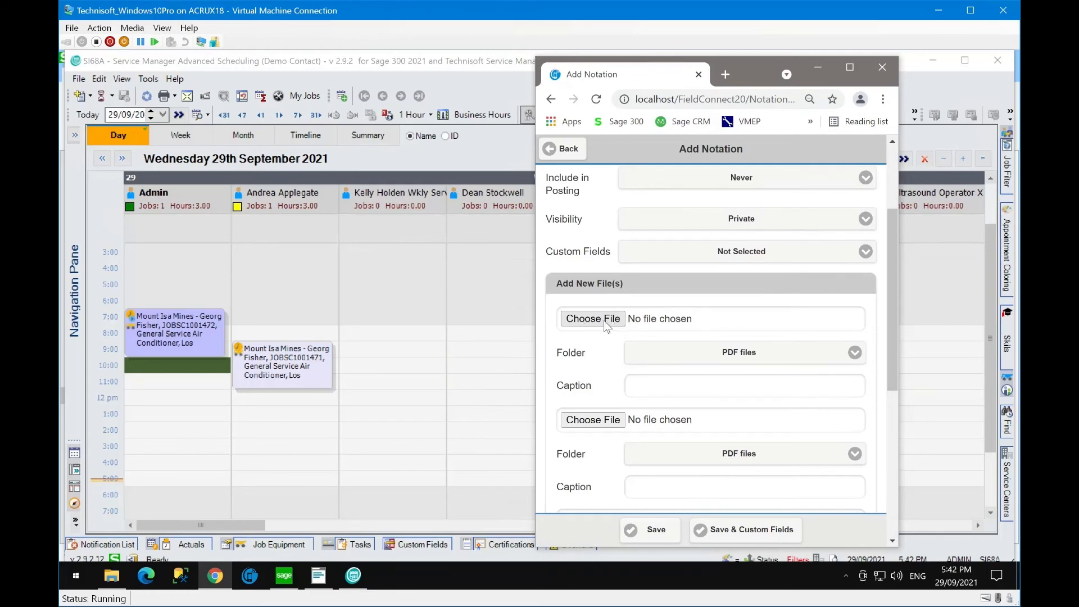
{"action": "scroll", "coordinate": [756, 301], "scroll_direction": "up", "scroll_amount": 3}
{"action": "left_click", "coordinate": [670, 217]}
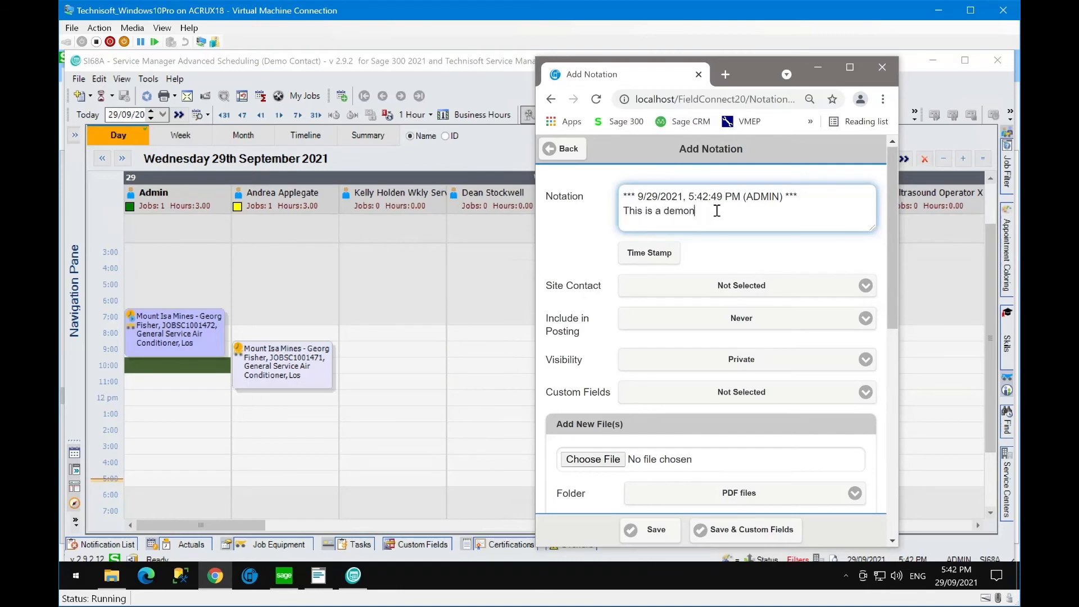
{"action": "type", "text": "This is a demonstration note"}
- Attach Data Sheet Cat 56 Pump 090921.pdf to the notation under the PDF files folder
{"action": "scroll", "coordinate": [730, 337], "scroll_direction": "down", "scroll_amount": 3}
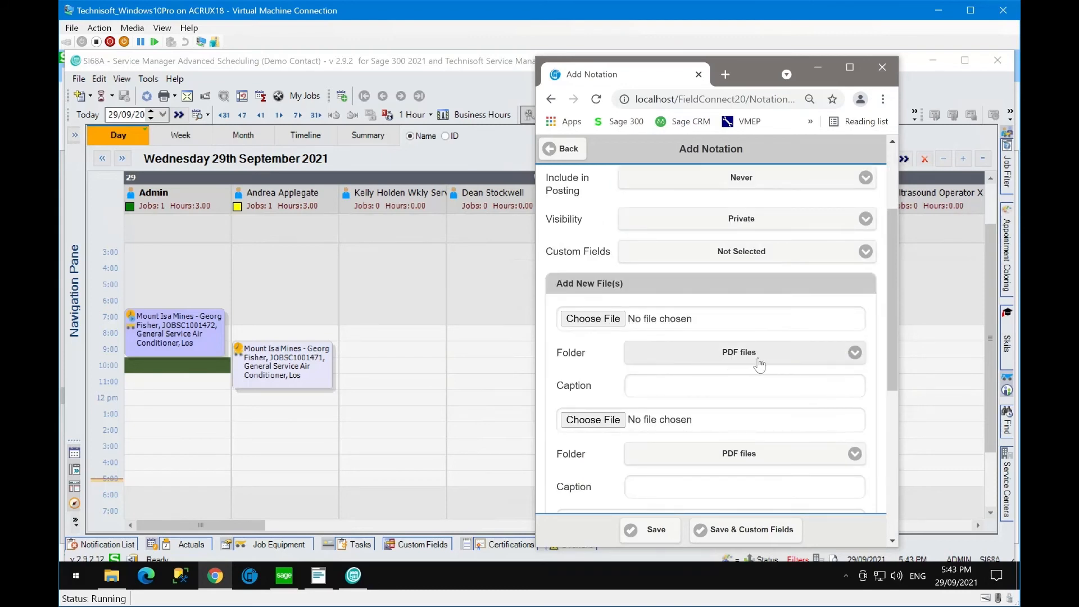
{"action": "left_click", "coordinate": [852, 354]}
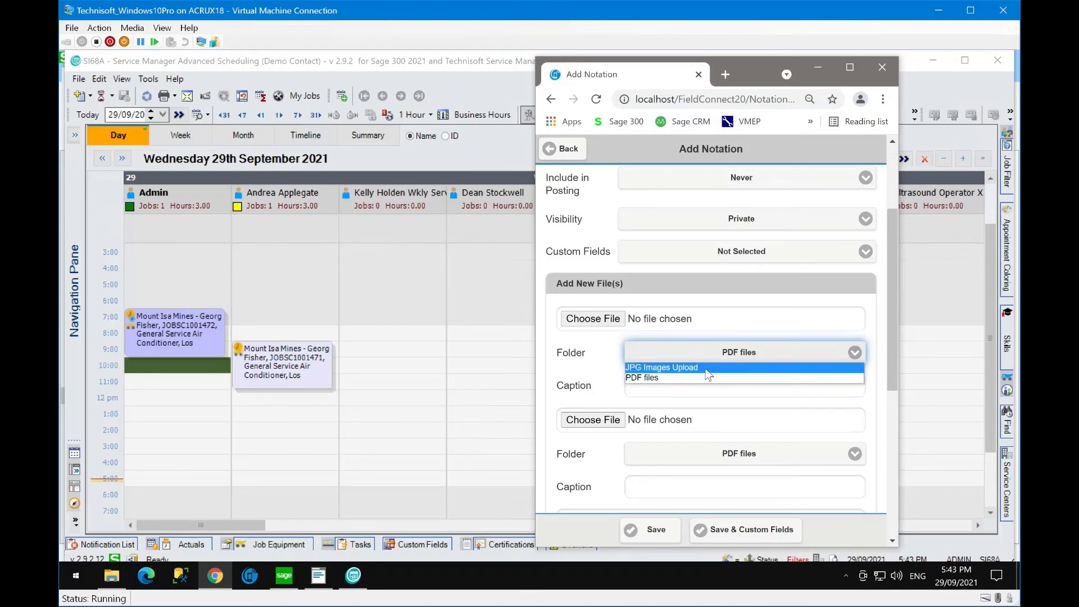
{"action": "left_click", "coordinate": [688, 378]}
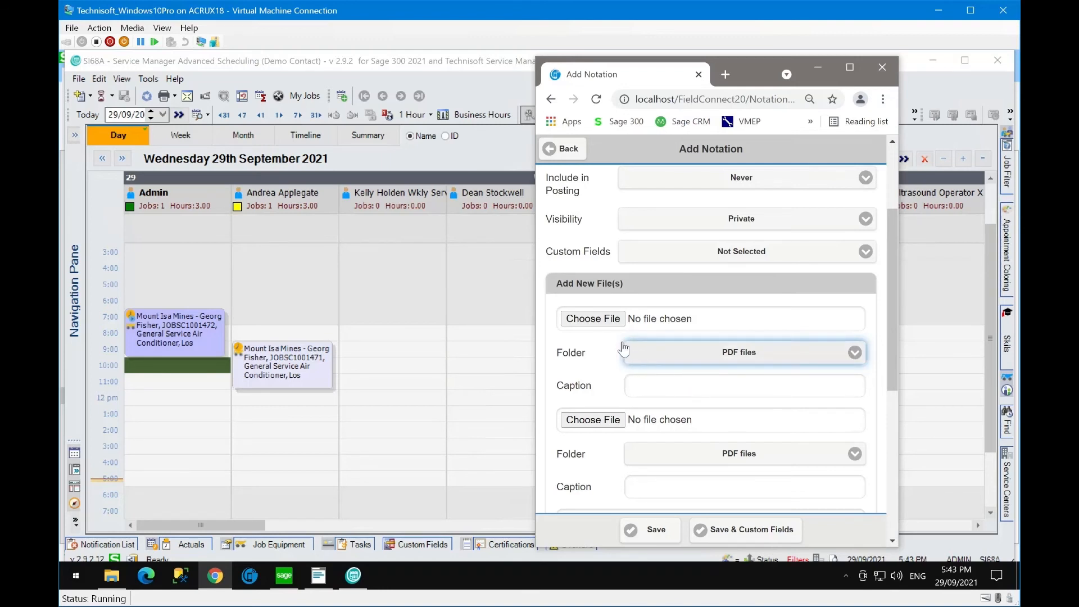
{"action": "left_click", "coordinate": [585, 321]}
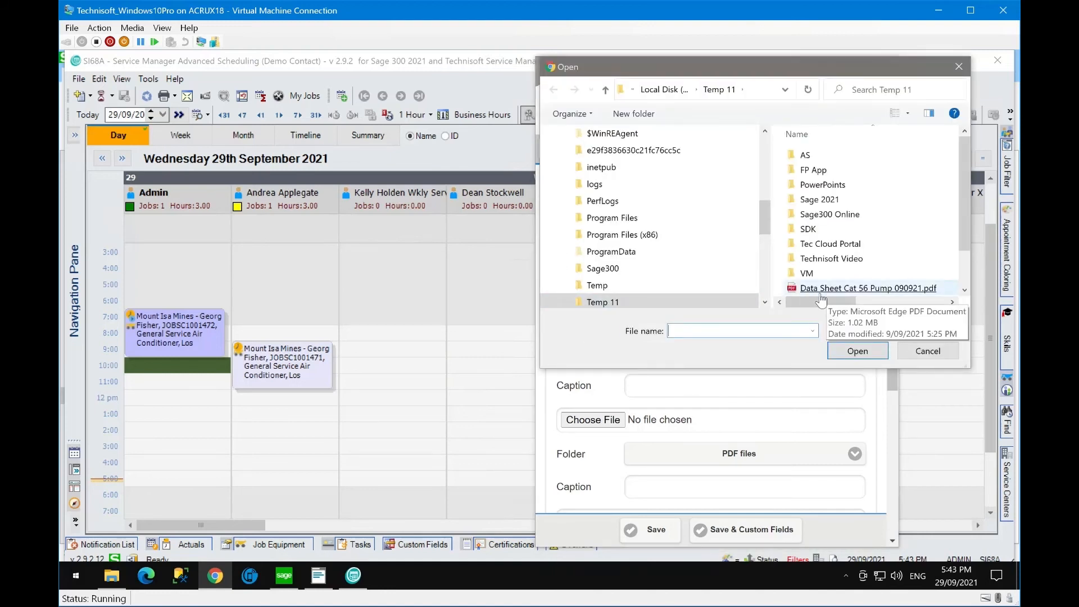
{"action": "double_click", "coordinate": [880, 289]}
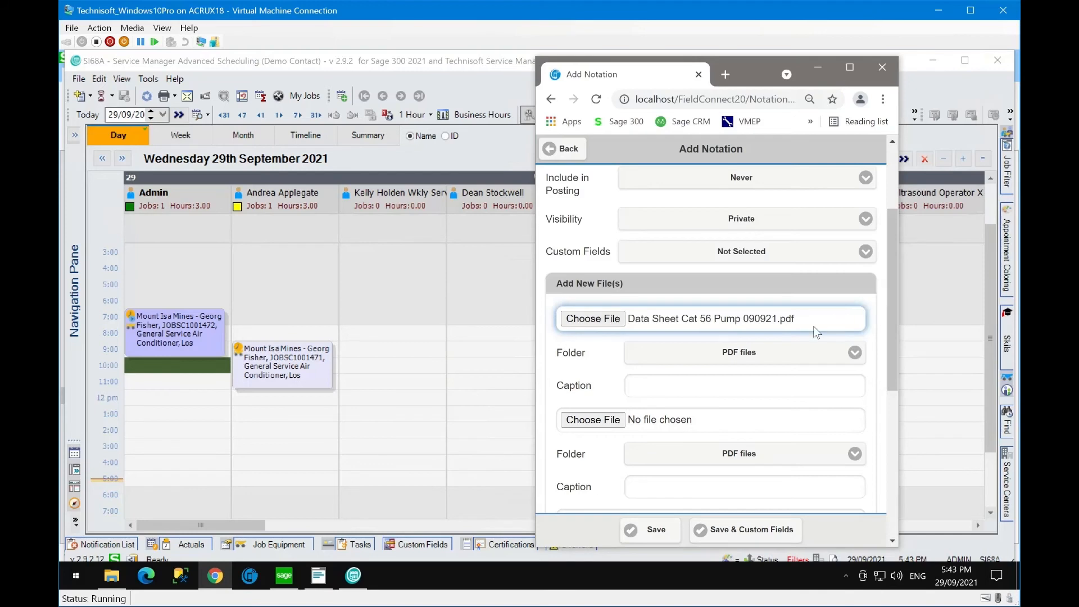
- Save the notation with its PDF data sheet and reopen it for editing
{"action": "left_click", "coordinate": [667, 532]}
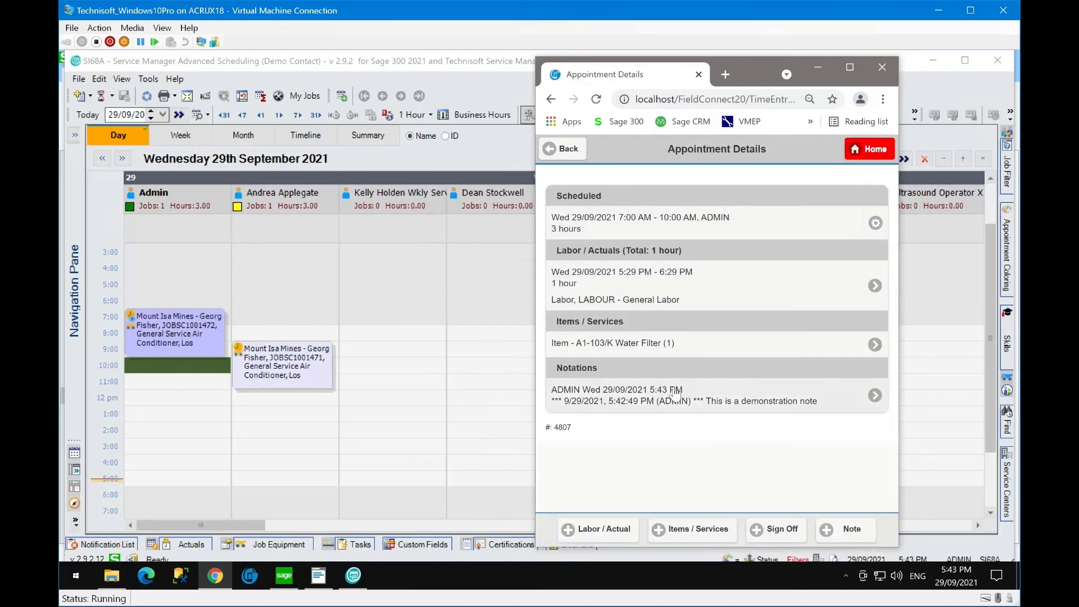
{"action": "left_click", "coordinate": [775, 399]}
{"action": "scroll", "coordinate": [774, 400], "scroll_direction": "down", "scroll_amount": 1}
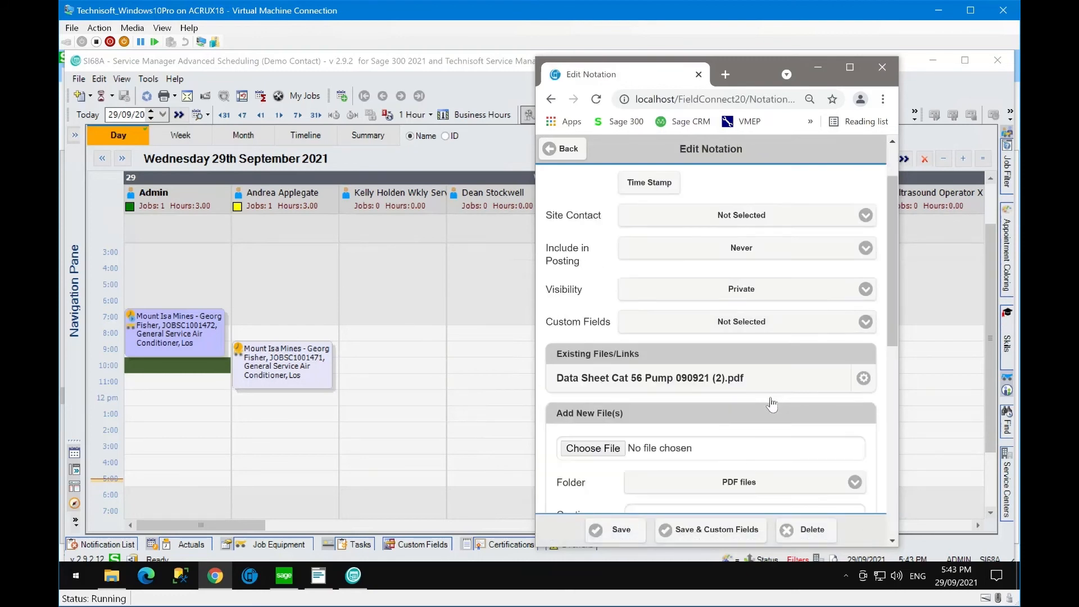
{"action": "scroll", "coordinate": [731, 462], "scroll_direction": "down", "scroll_amount": 1}
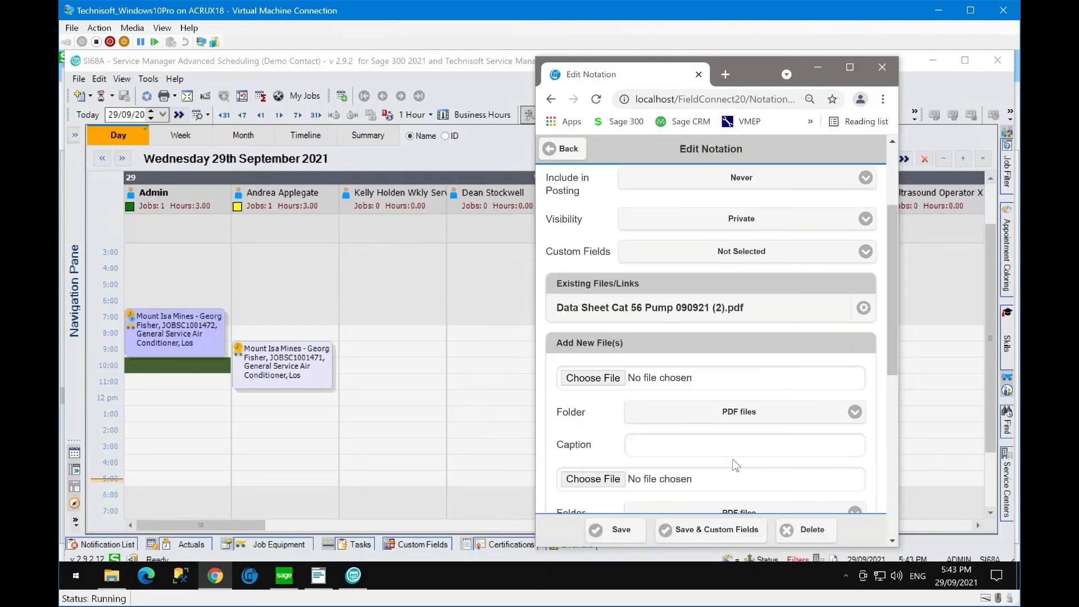
- Attach Kaeser.jpg under the JPG Images Upload folder and save via Save & Custom Fields
{"action": "left_click", "coordinate": [854, 410]}
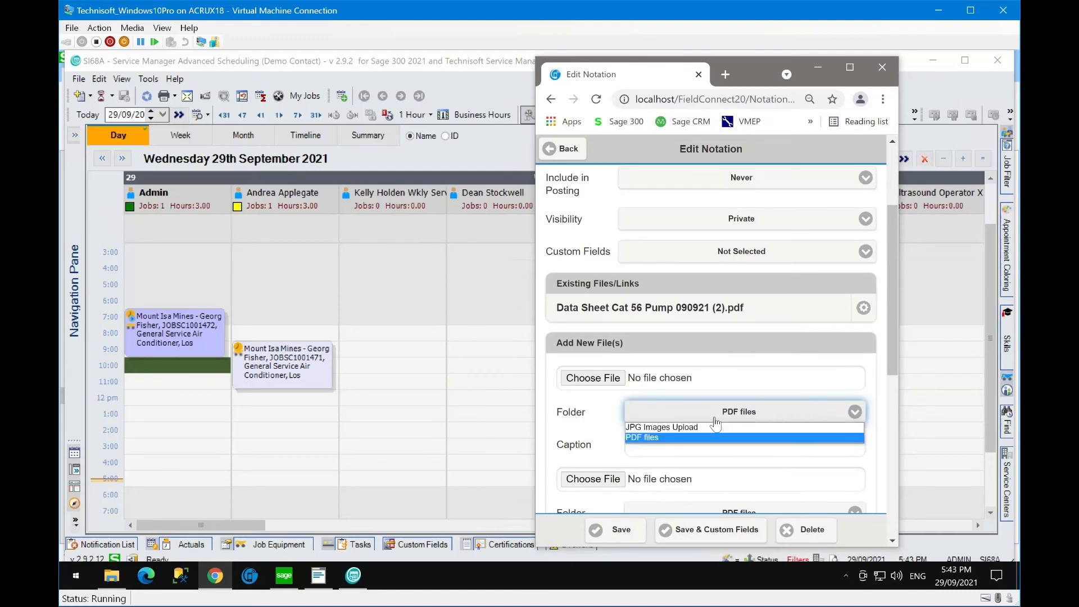
{"action": "left_click", "coordinate": [691, 427]}
{"action": "left_click", "coordinate": [598, 378]}
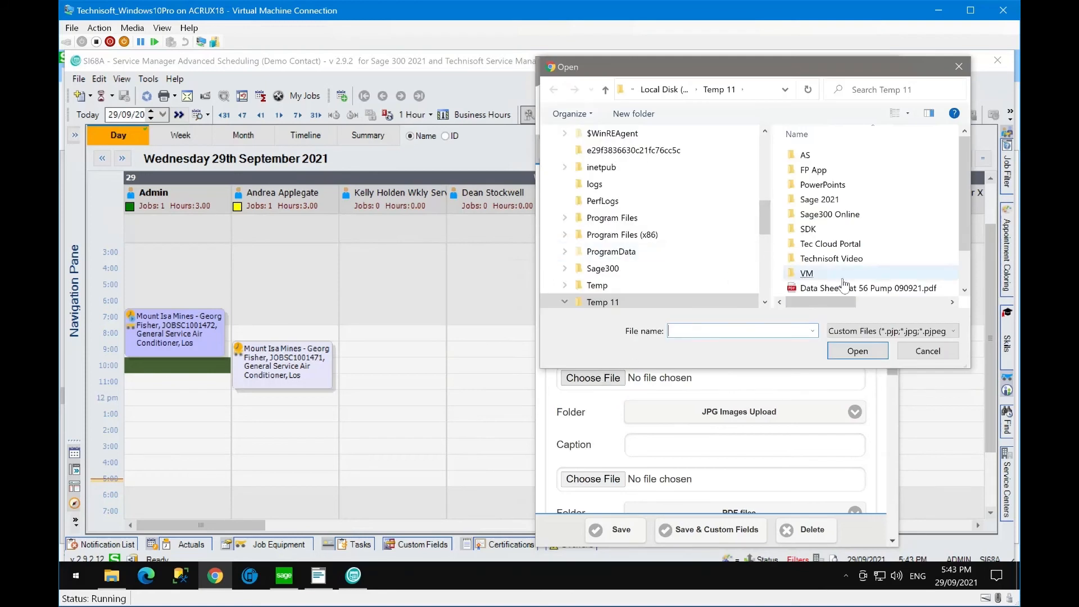
{"action": "scroll", "coordinate": [838, 281], "scroll_direction": "down", "scroll_amount": 1}
{"action": "double_click", "coordinate": [817, 260]}
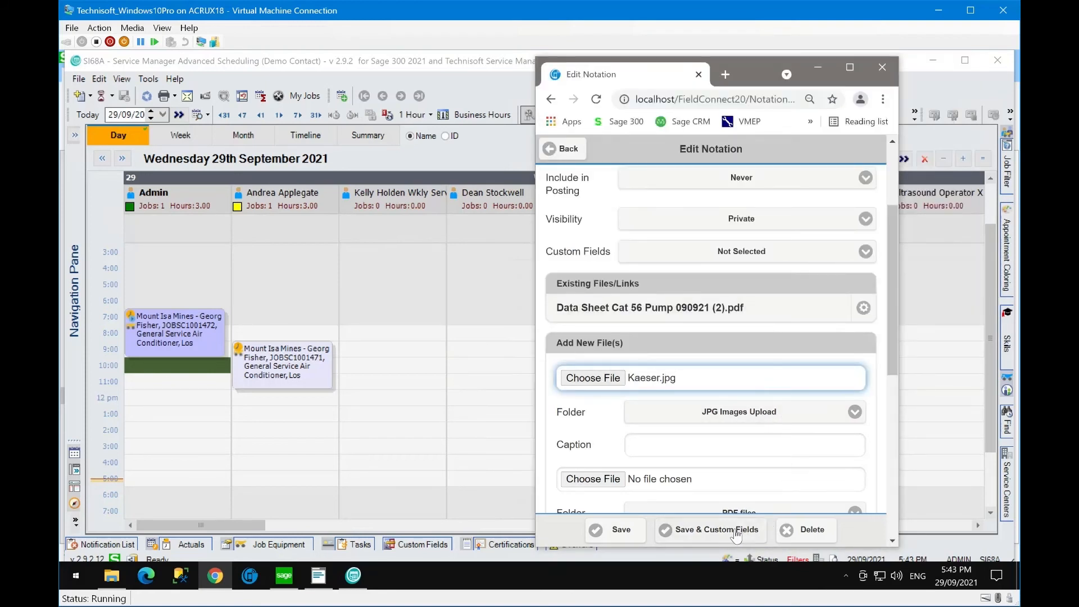
{"action": "left_click", "coordinate": [700, 531]}
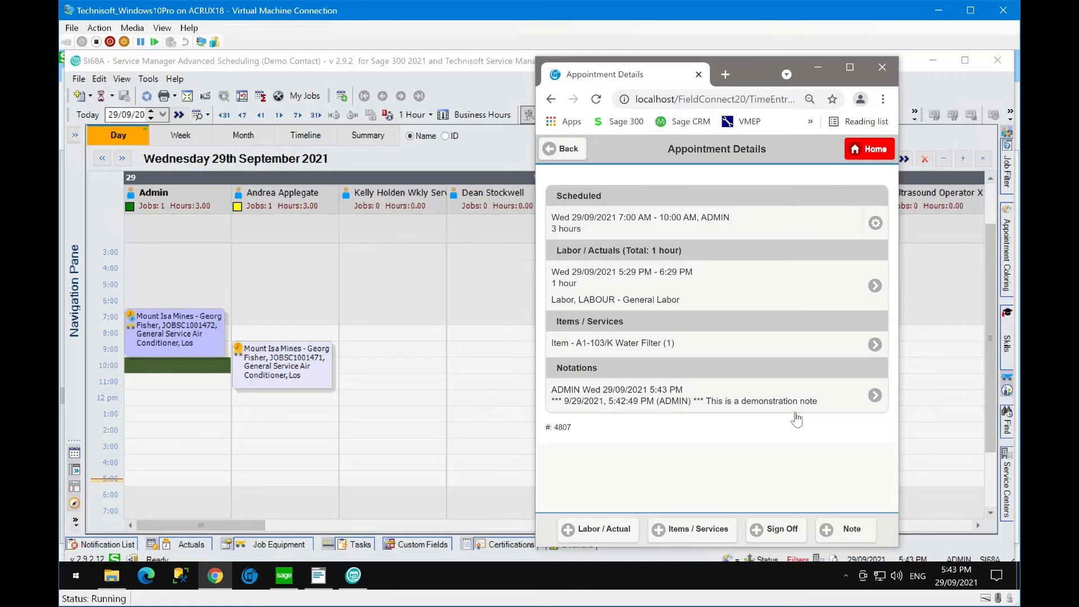
- Set the demonstration notation's visibility to Public, then expand site 1100's details on Job Details
{"action": "left_click", "coordinate": [776, 403]}
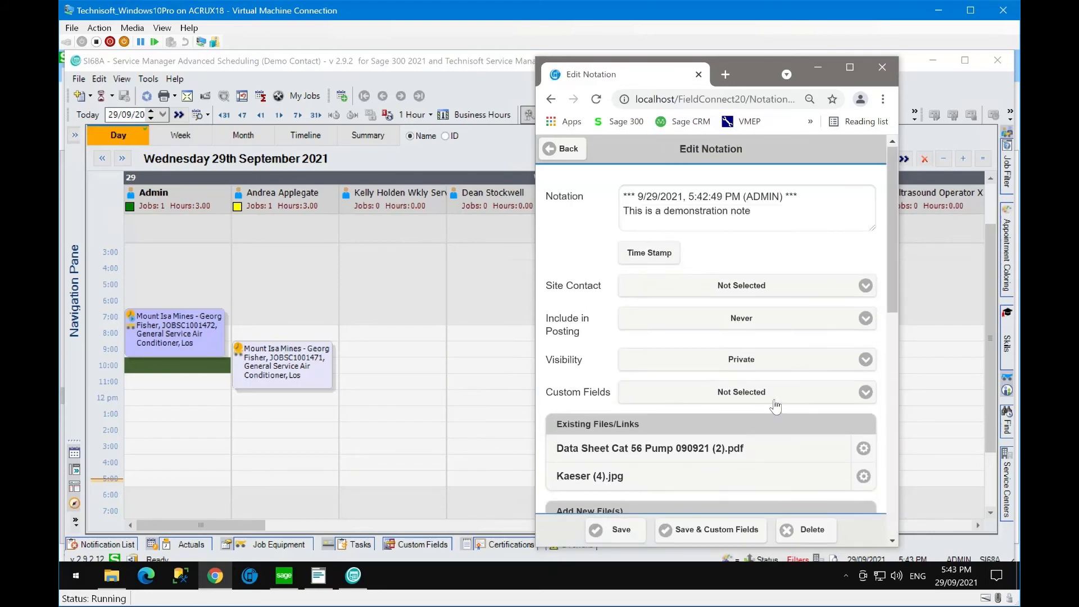
{"action": "left_click", "coordinate": [864, 361]}
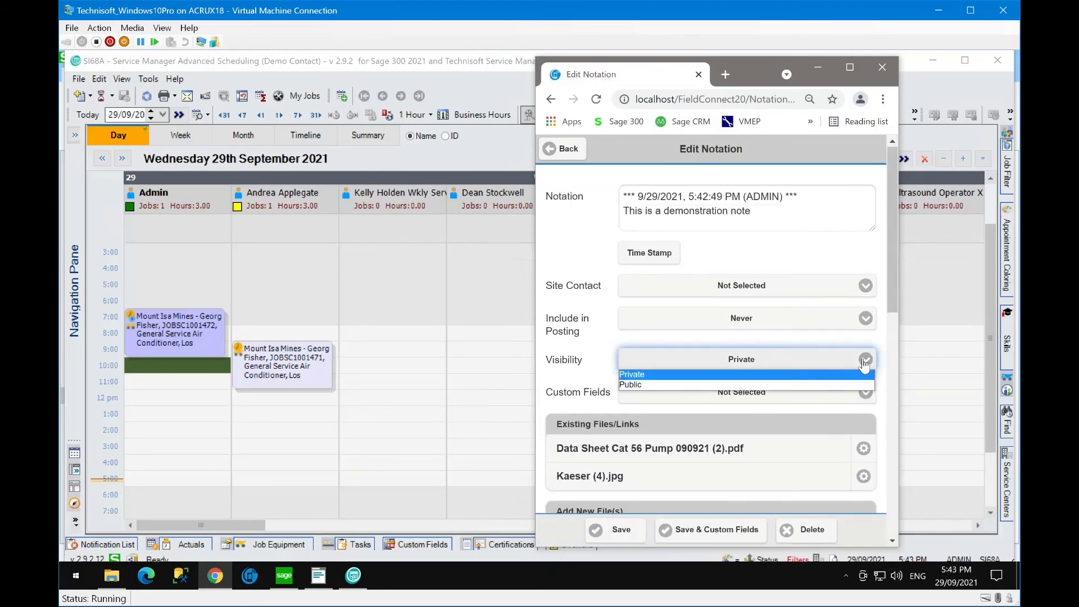
{"action": "left_click", "coordinate": [641, 384]}
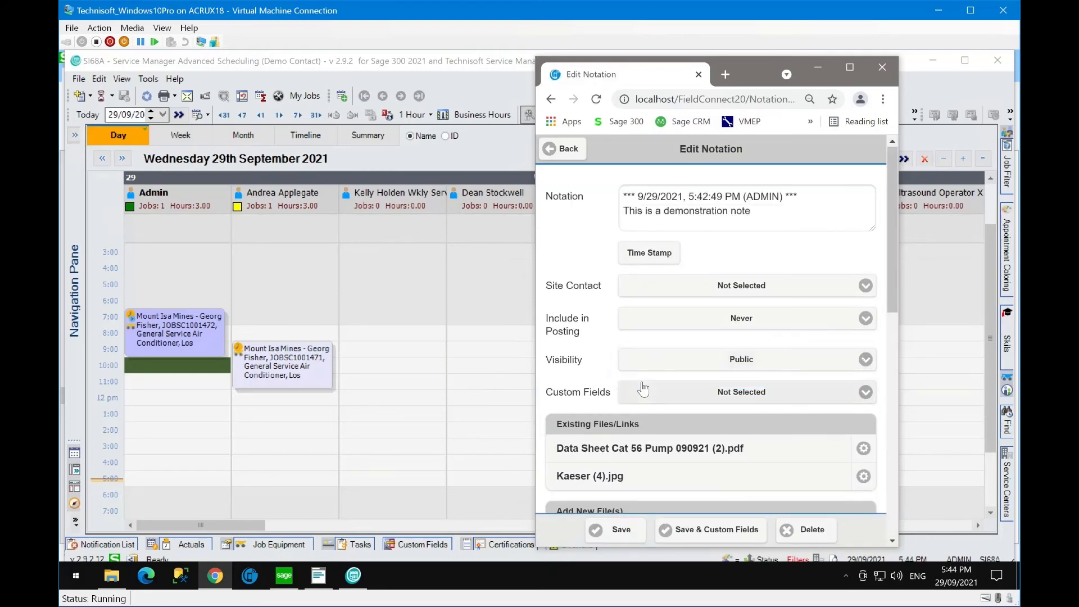
{"action": "left_click", "coordinate": [634, 537]}
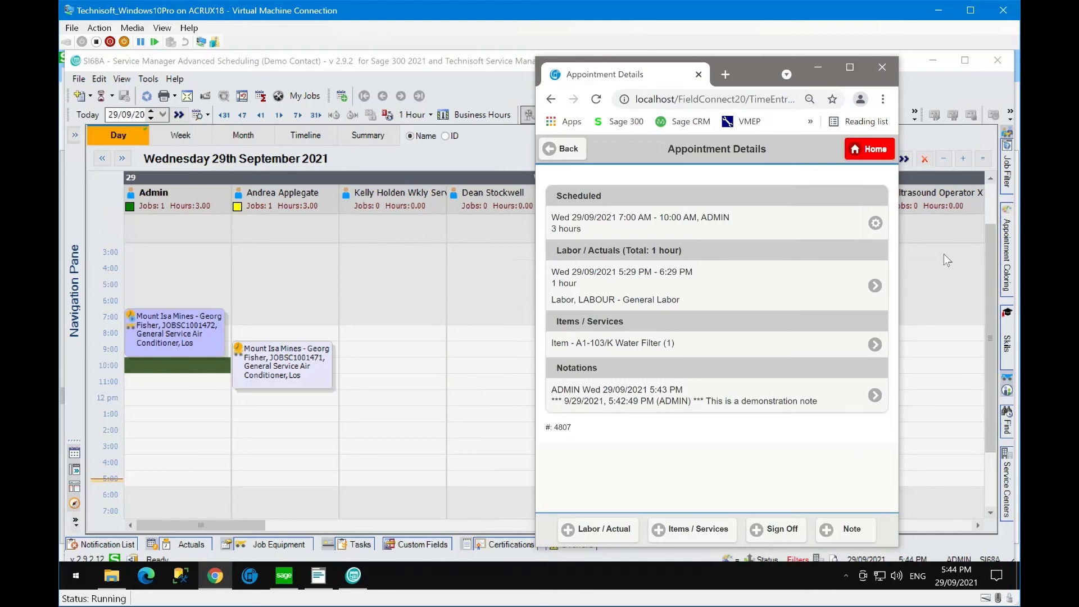
{"action": "left_click", "coordinate": [562, 150]}
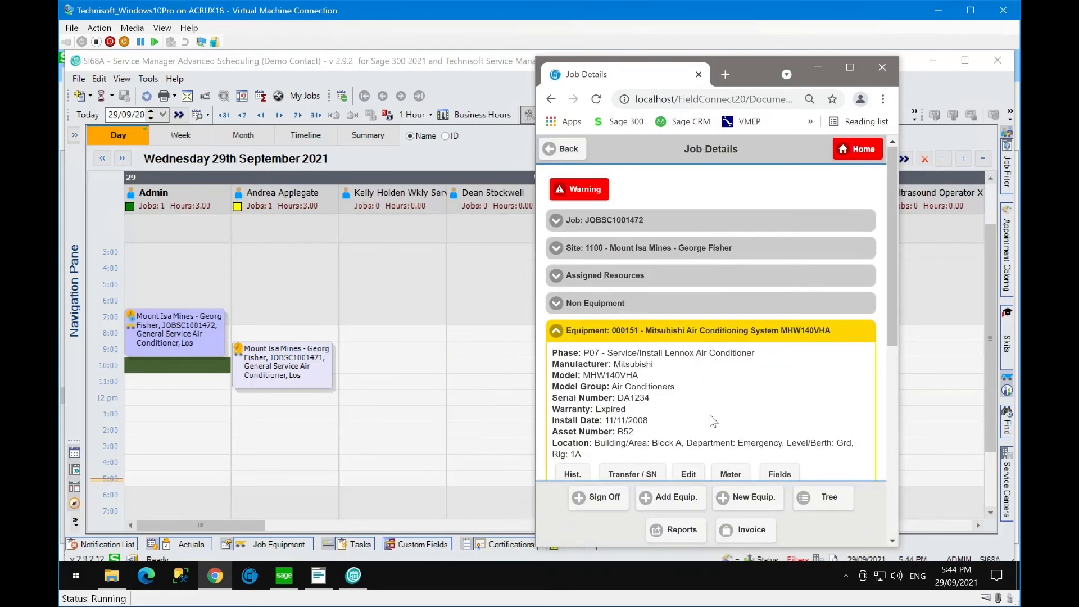
{"action": "left_click", "coordinate": [556, 250]}
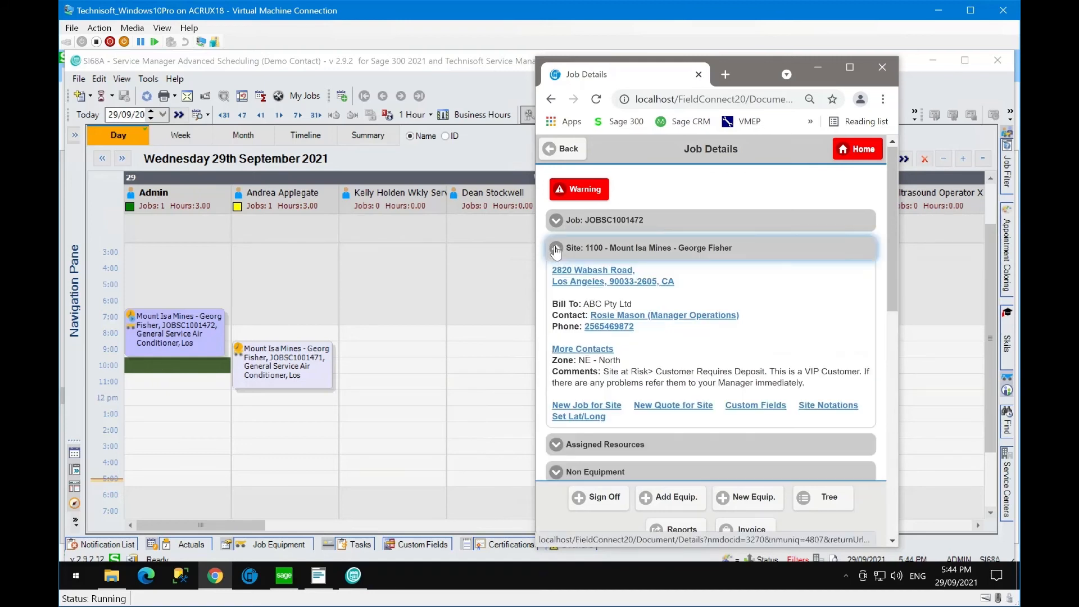
{"action": "left_click", "coordinate": [614, 282]}
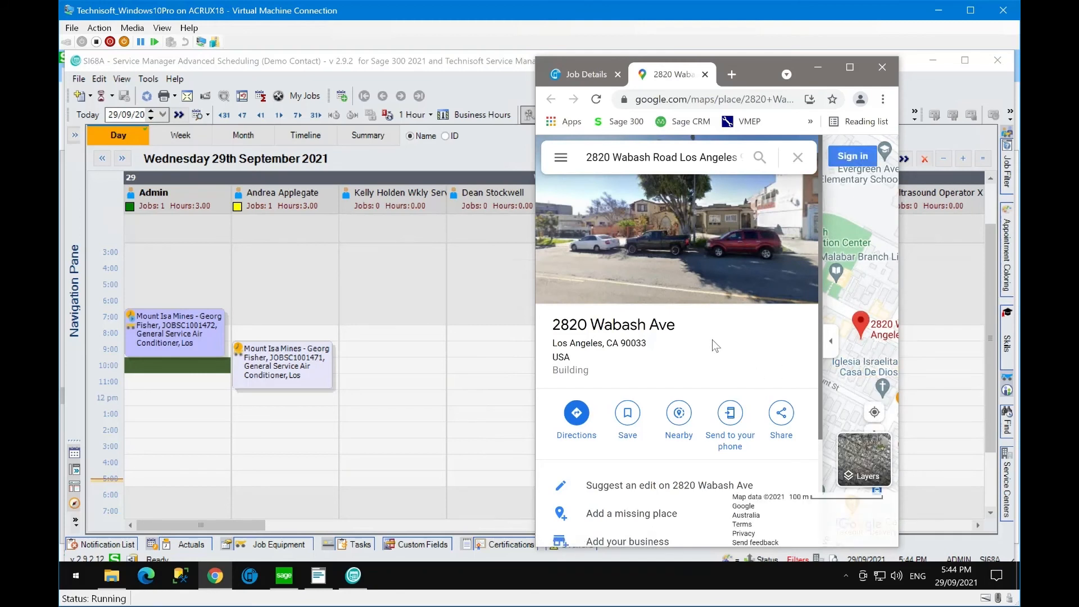
{"action": "scroll", "coordinate": [712, 340], "scroll_direction": "down", "scroll_amount": 1}
{"action": "left_click", "coordinate": [576, 343]}
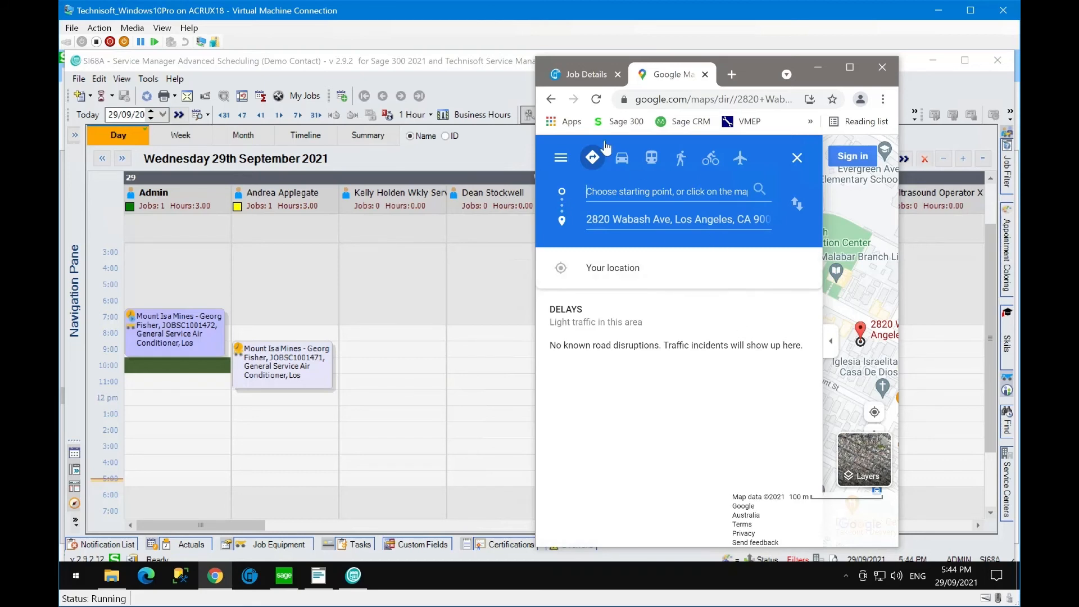
{"action": "left_click", "coordinate": [705, 74]}
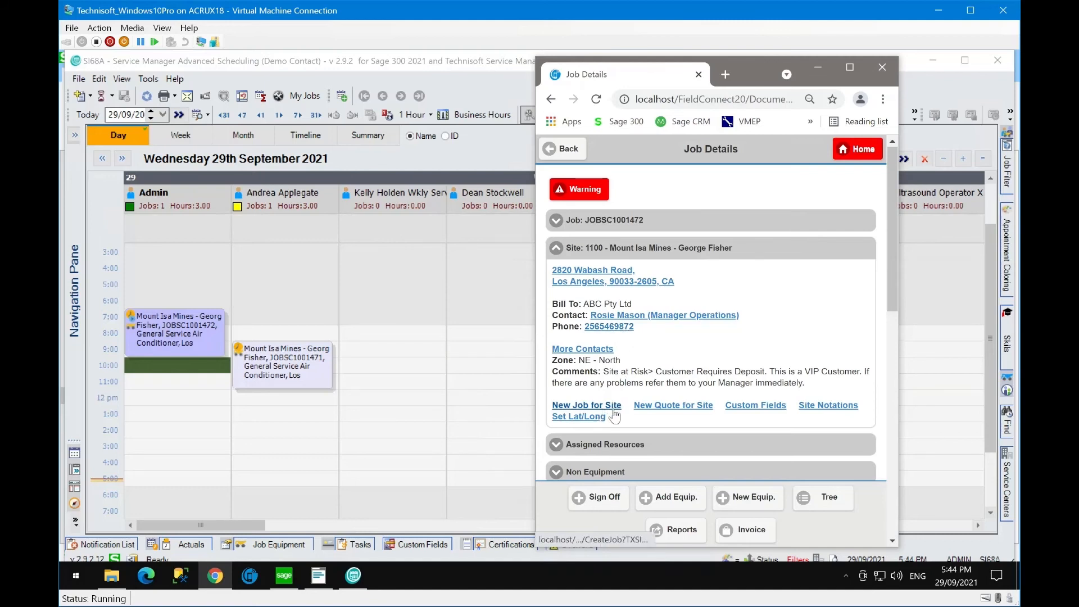
{"action": "left_click", "coordinate": [754, 407]}
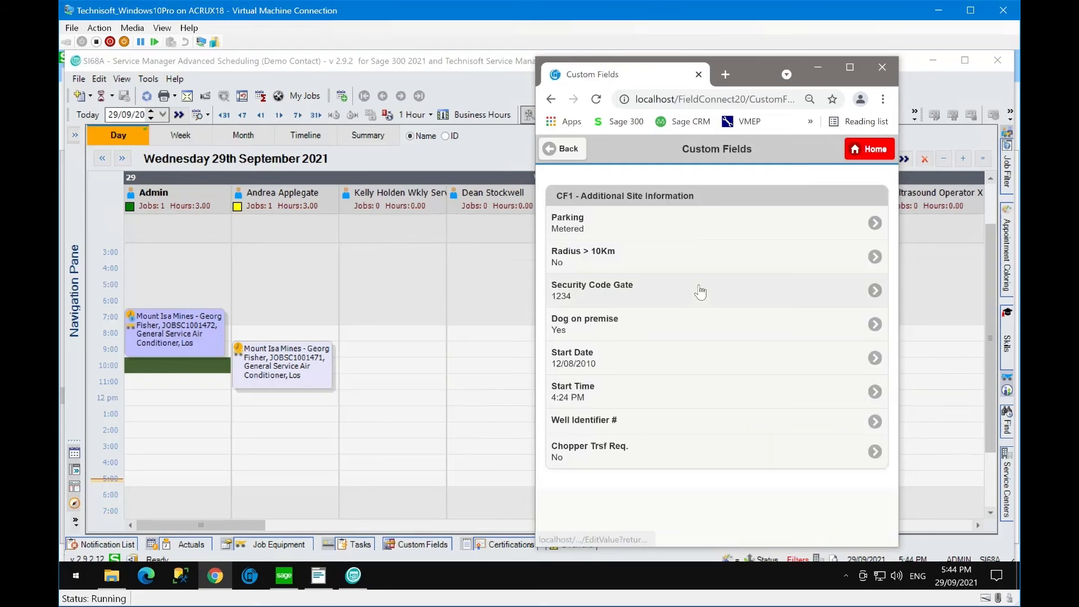
{"action": "left_click", "coordinate": [875, 225]}
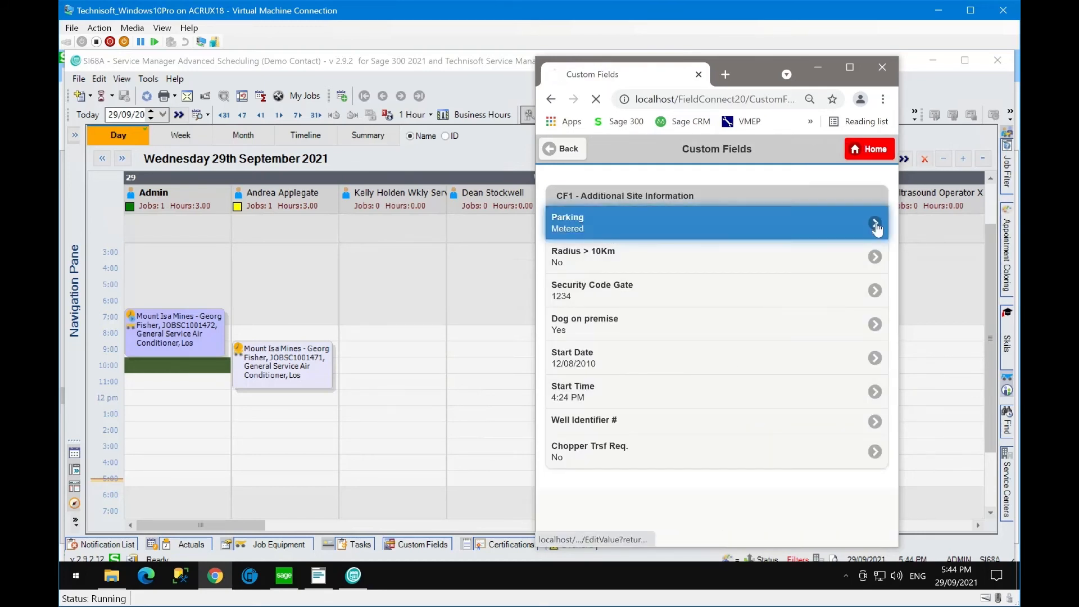
{"action": "left_click", "coordinate": [865, 233]}
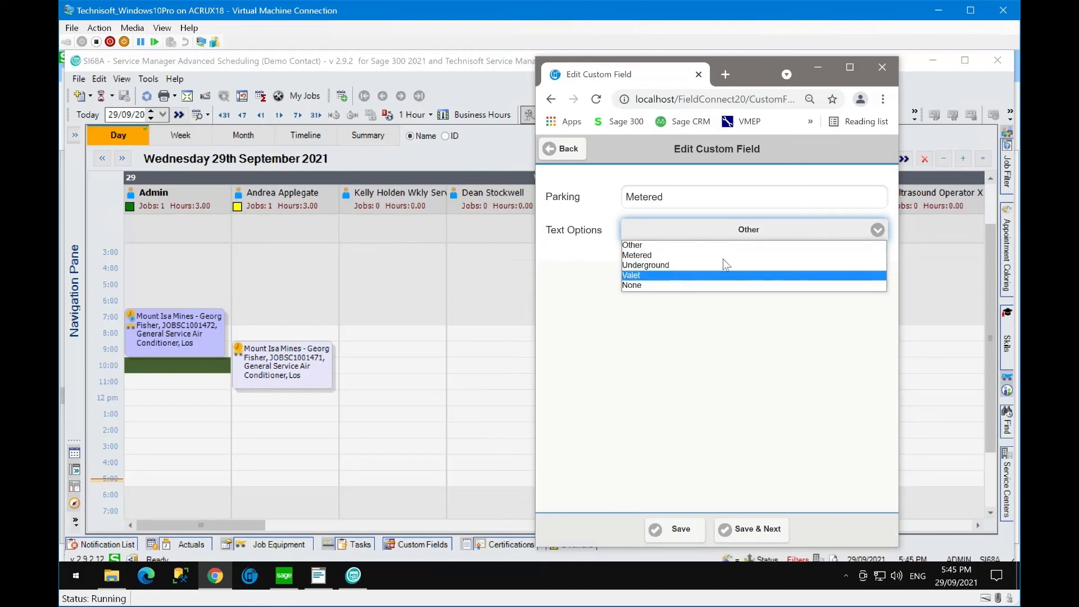
{"action": "left_click", "coordinate": [561, 148]}
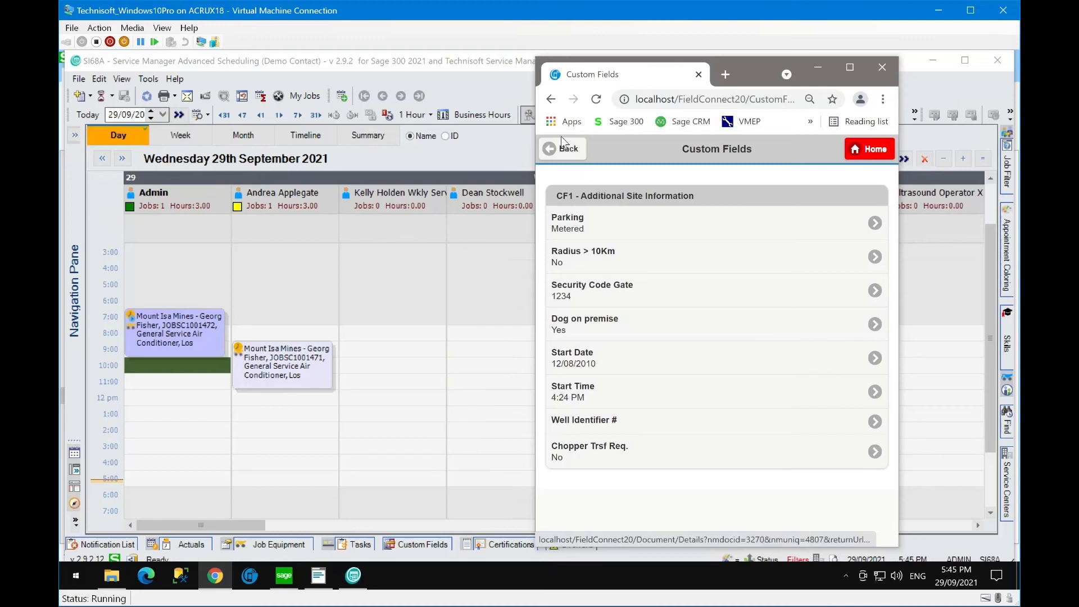
{"action": "left_click", "coordinate": [572, 151]}
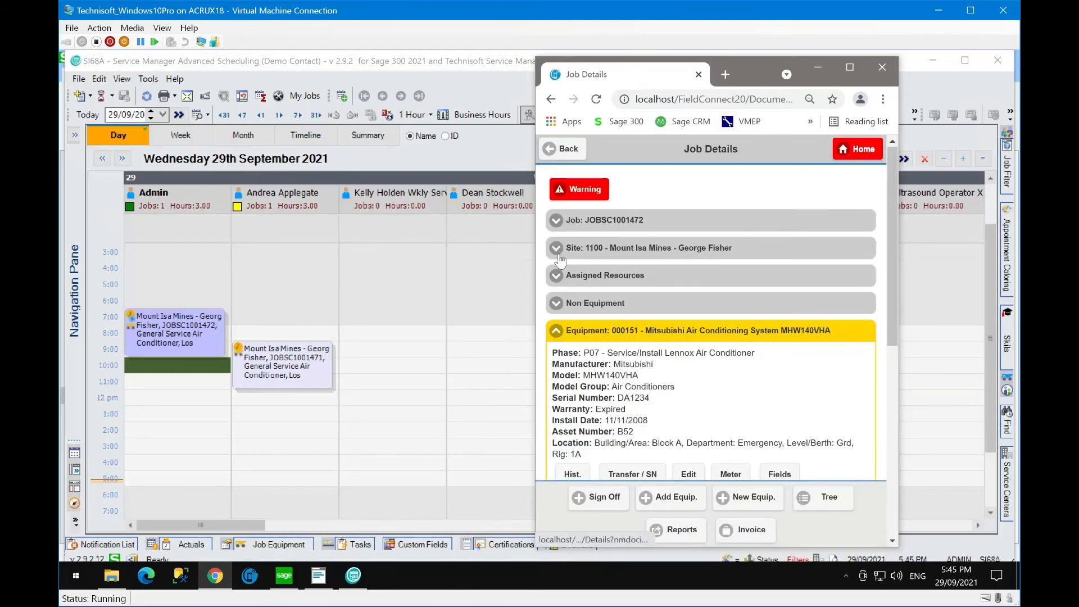
{"action": "scroll", "coordinate": [696, 353], "scroll_direction": "down", "scroll_amount": 1}
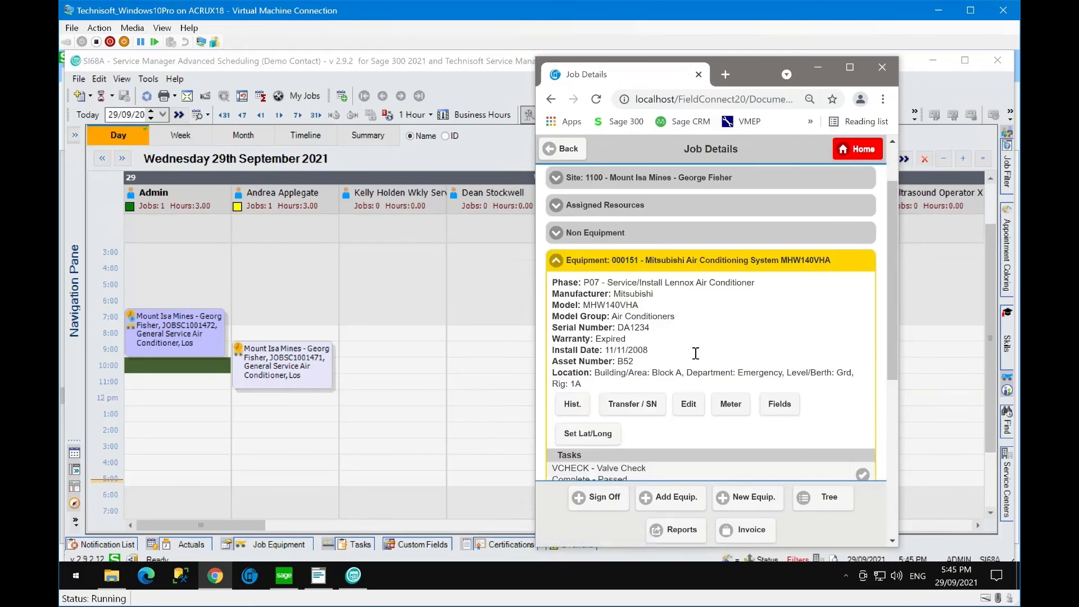
{"action": "scroll", "coordinate": [747, 368], "scroll_direction": "down", "scroll_amount": 3}
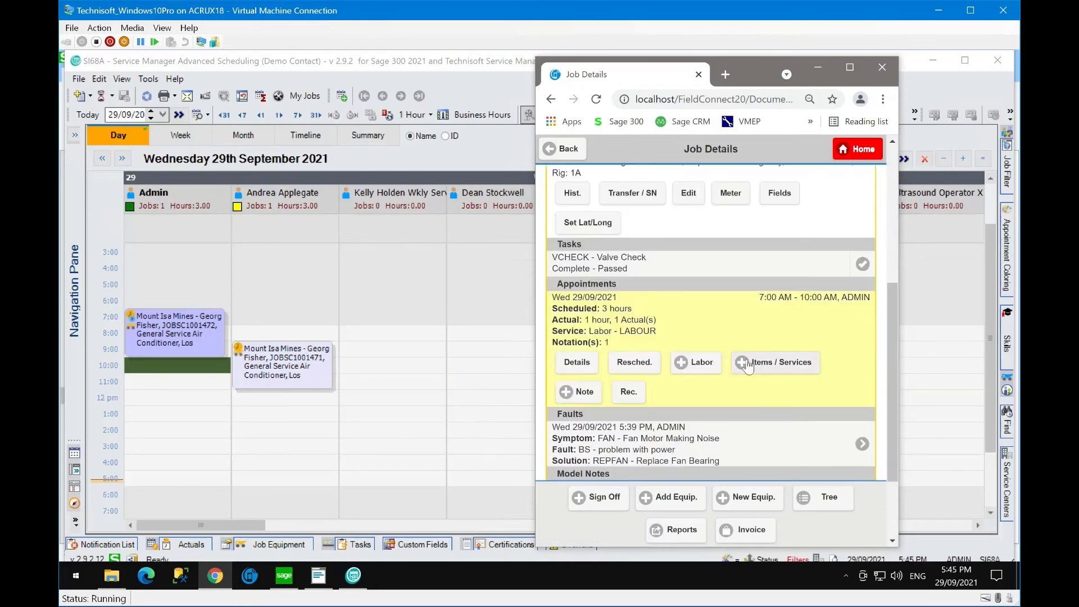
- Review the $2,952.00 JOBSC1001472 invoice with payment code Visa Card SPS, leaving it unposted
{"action": "left_click", "coordinate": [745, 533]}
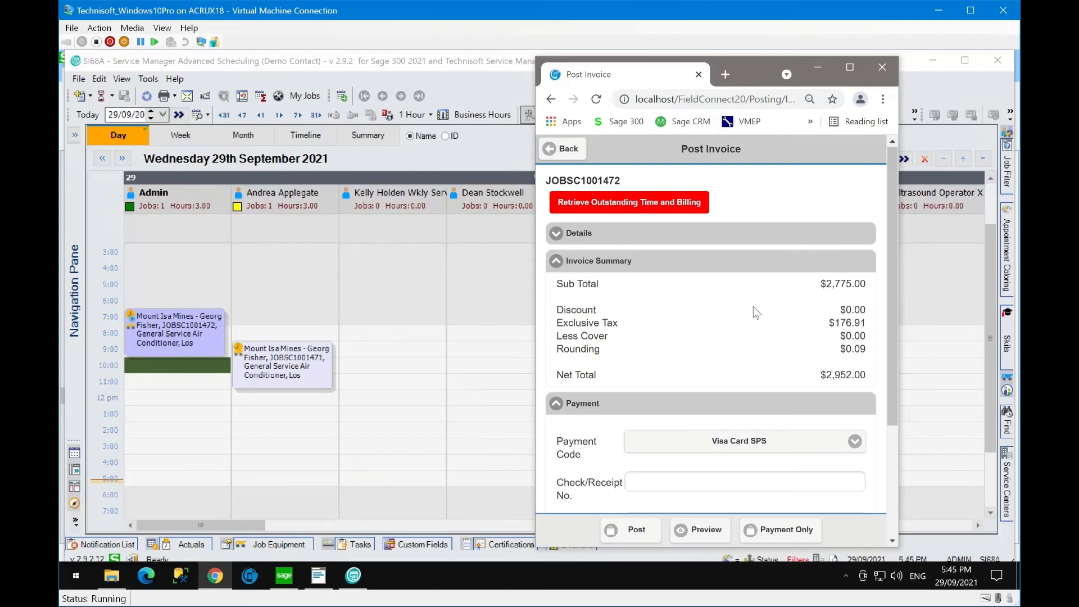
{"action": "left_click", "coordinate": [857, 446]}
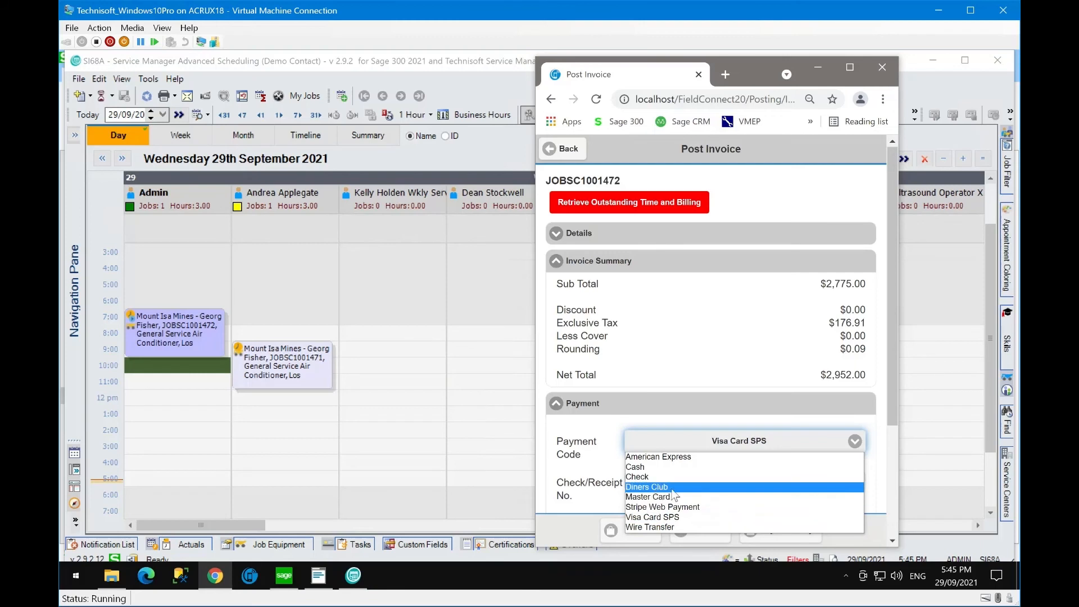
{"action": "left_click", "coordinate": [667, 517]}
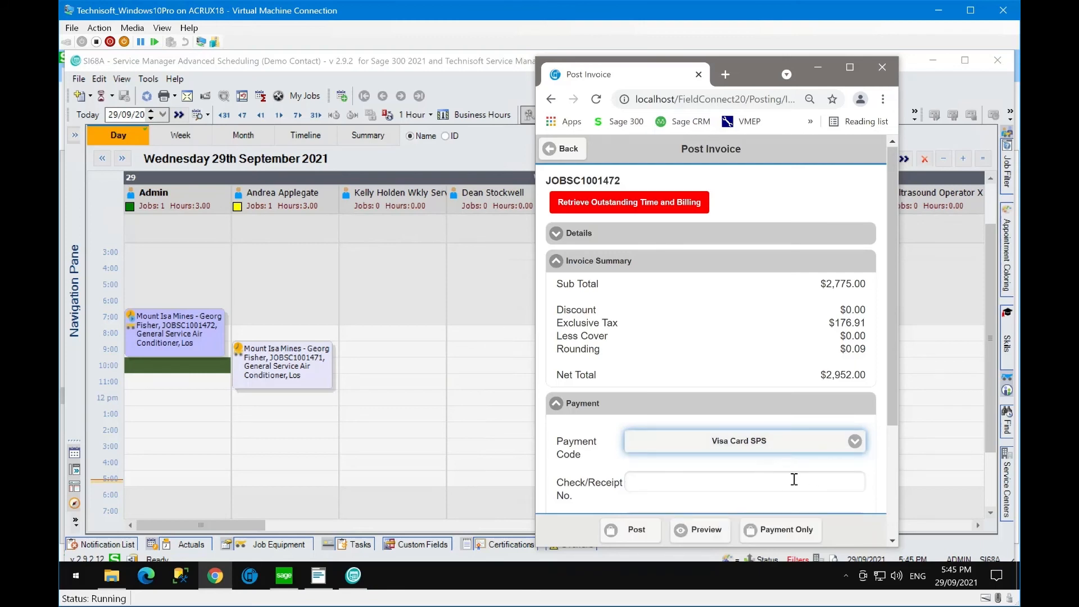
{"action": "left_click", "coordinate": [698, 483]}
{"action": "scroll", "coordinate": [803, 483], "scroll_direction": "down", "scroll_amount": 3}
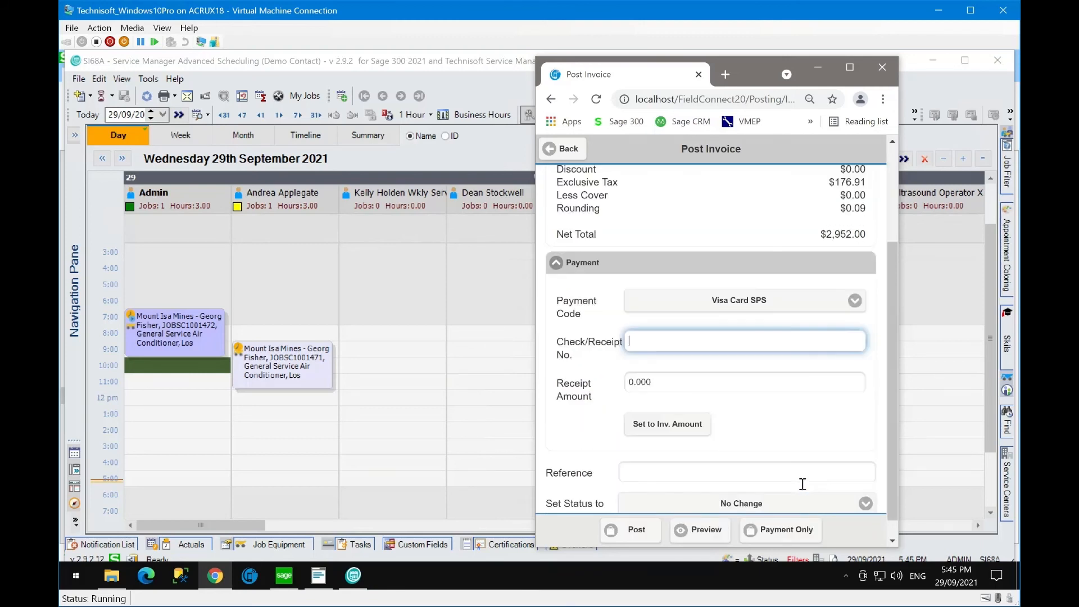
{"action": "scroll", "coordinate": [802, 484], "scroll_direction": "down", "scroll_amount": 1}
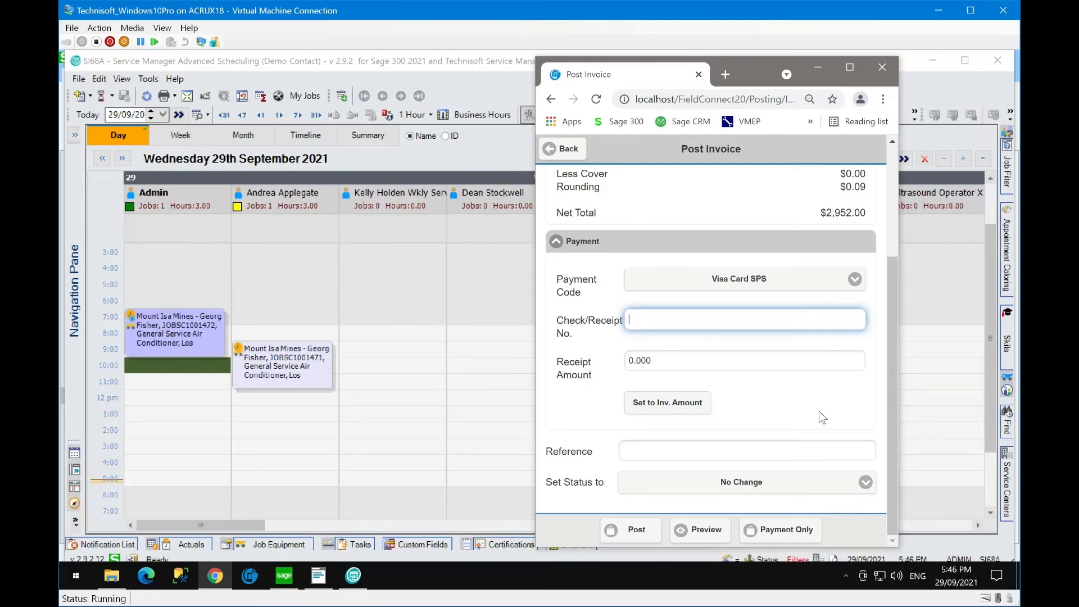
{"action": "scroll", "coordinate": [819, 415], "scroll_direction": "up", "scroll_amount": 3}
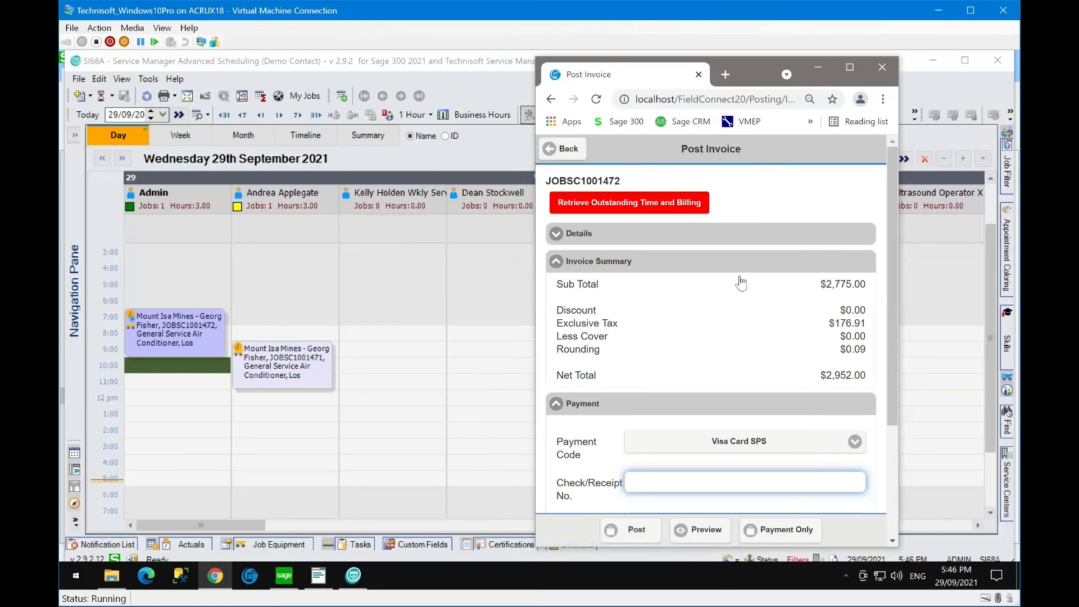
{"action": "scroll", "coordinate": [801, 359], "scroll_direction": "down", "scroll_amount": 3}
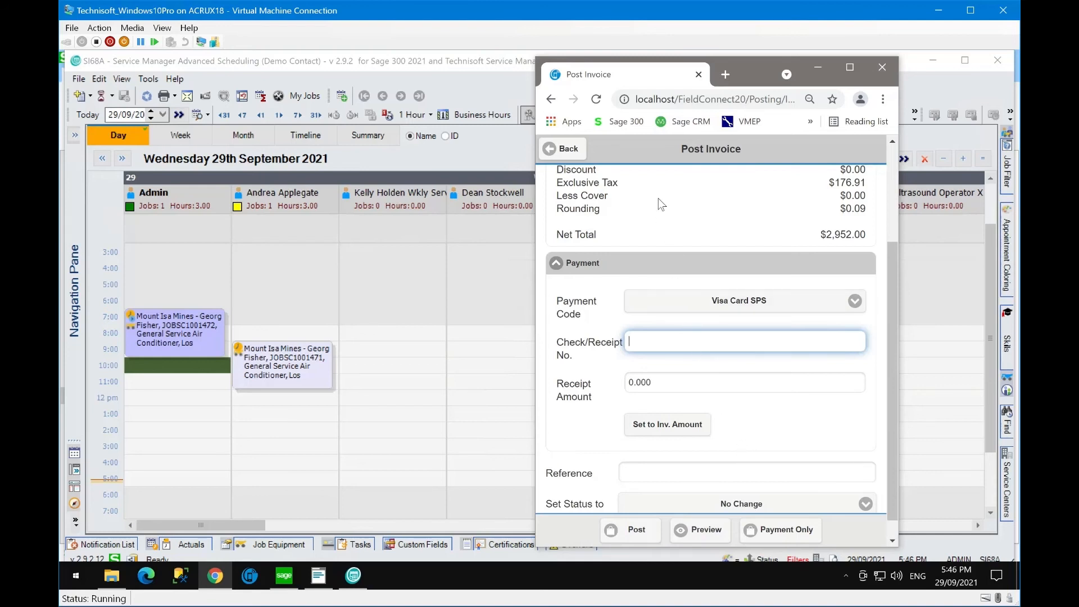
{"action": "scroll", "coordinate": [774, 230], "scroll_direction": "up", "scroll_amount": 3}
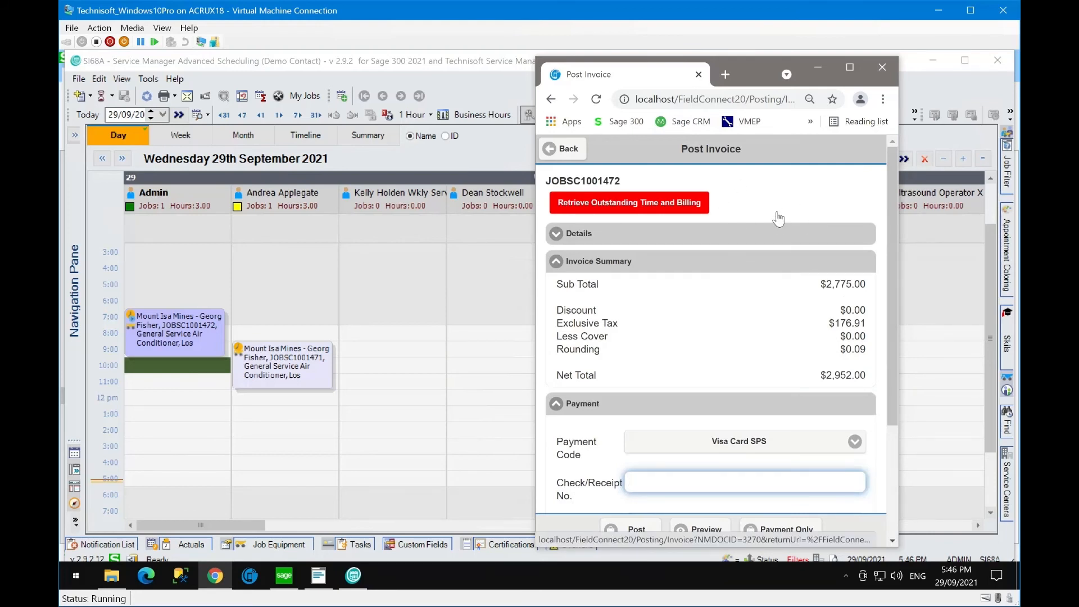
{"action": "left_click", "coordinate": [563, 149]}
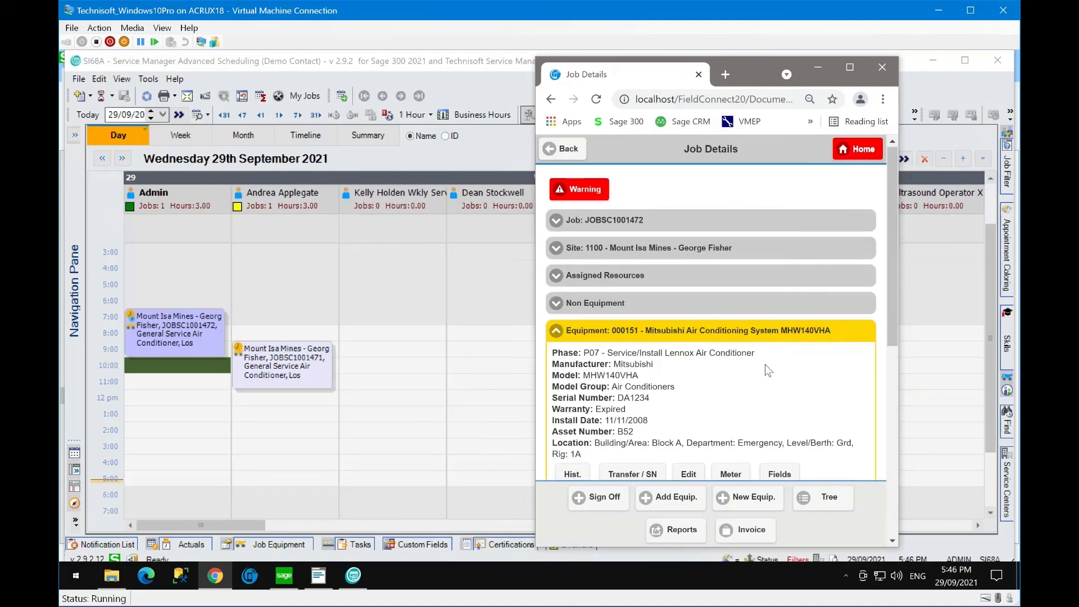
- View the Daily Schedule listing JOBSC1001472 as Ready to Invoice, then return to Home
{"action": "left_click", "coordinate": [851, 151]}
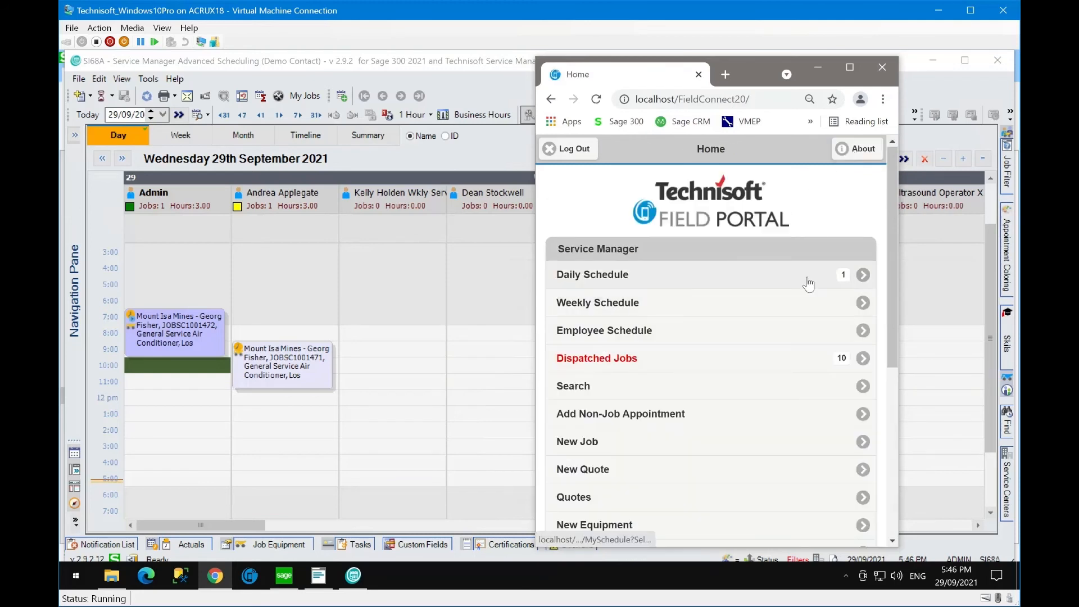
{"action": "left_click", "coordinate": [808, 283]}
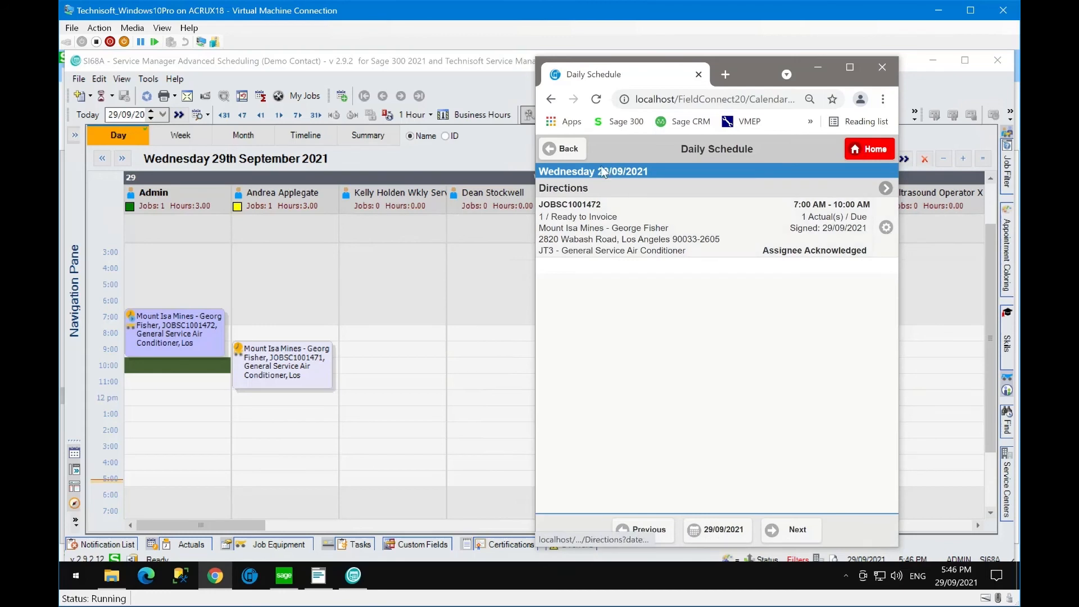
{"action": "left_click", "coordinate": [563, 149]}
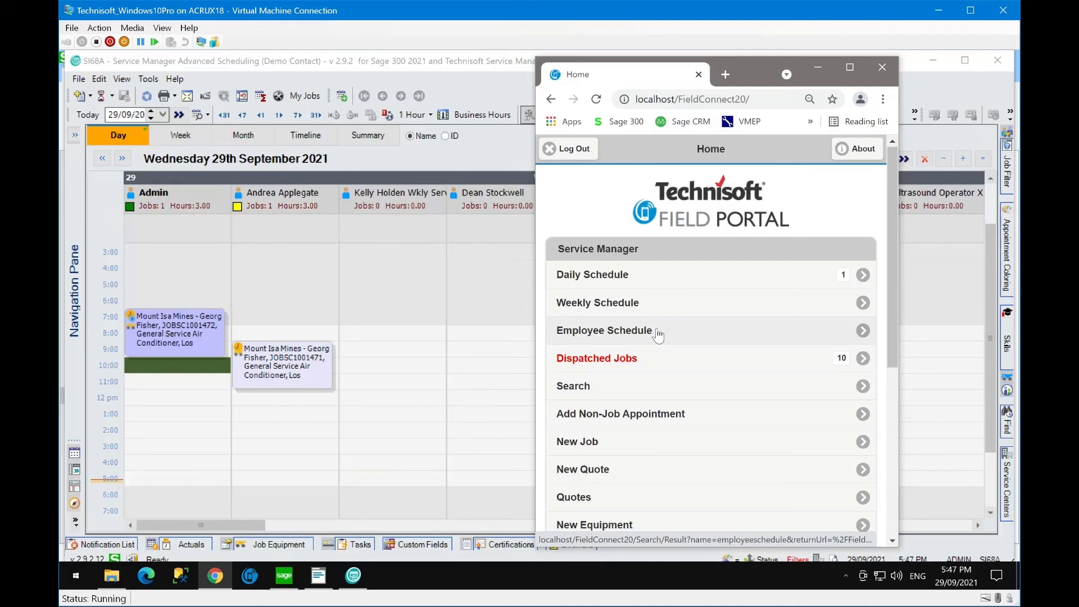
{"action": "scroll", "coordinate": [658, 336], "scroll_direction": "down", "scroll_amount": 1}
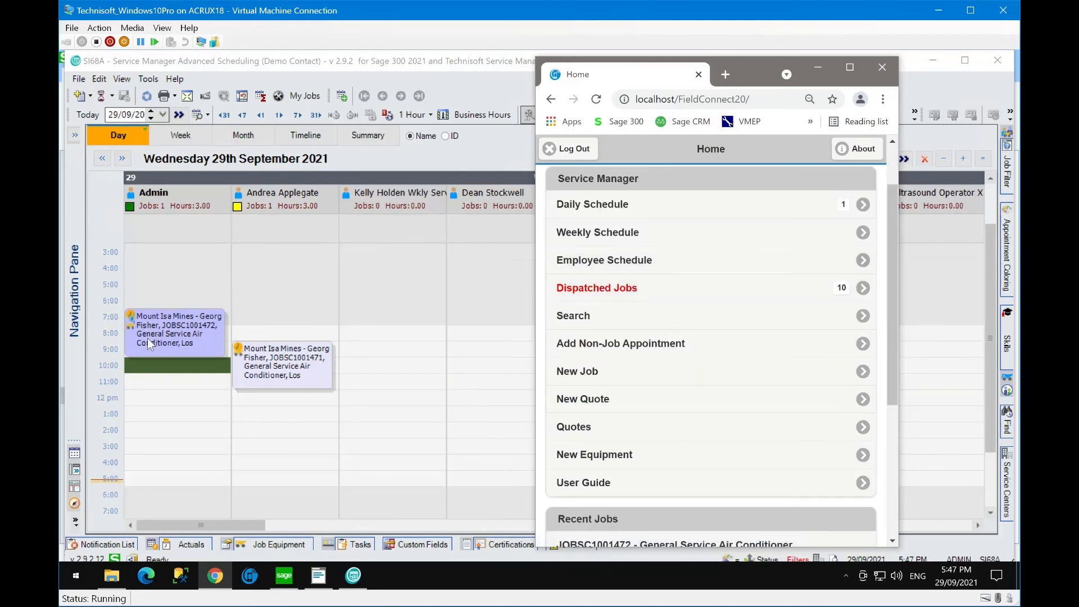
{"action": "left_click", "coordinate": [602, 317]}
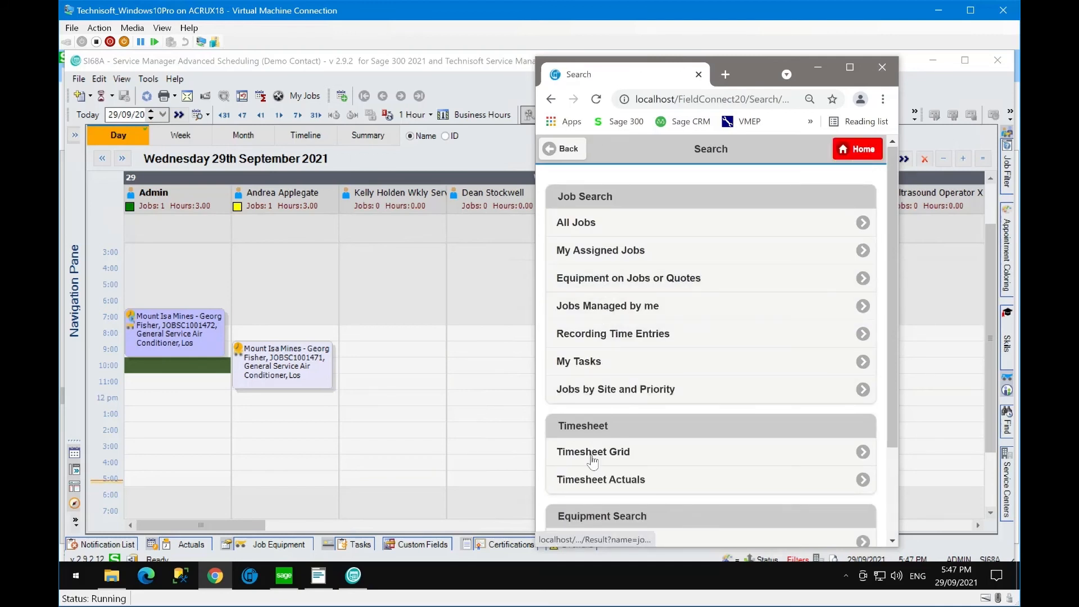
{"action": "scroll", "coordinate": [628, 426], "scroll_direction": "down", "scroll_amount": 2}
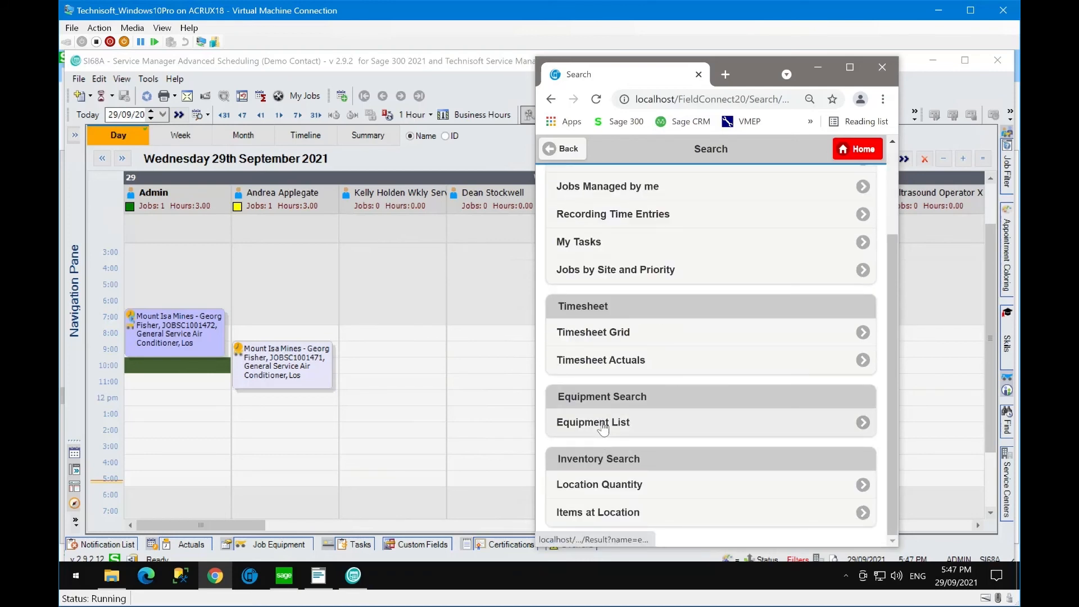
{"action": "left_click", "coordinate": [603, 428]}
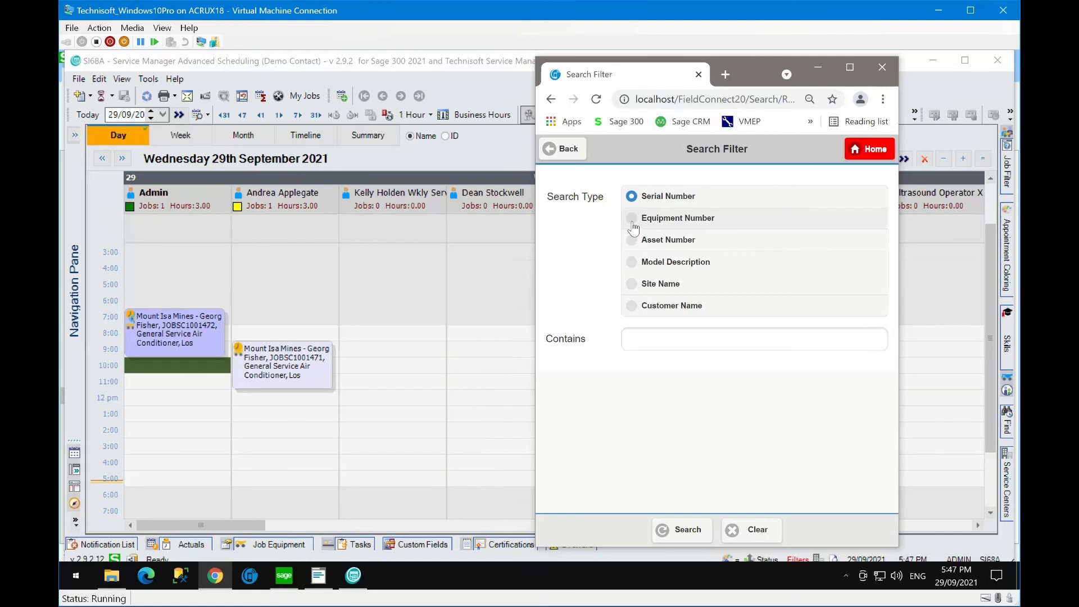
{"action": "left_click", "coordinate": [664, 344]}
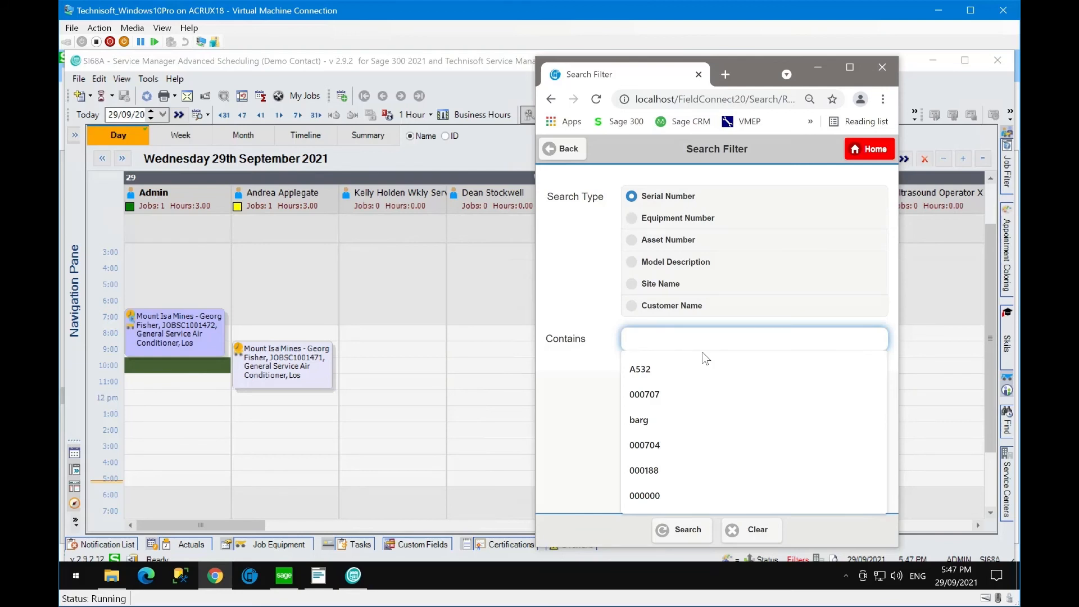
{"action": "left_click", "coordinate": [564, 150]}
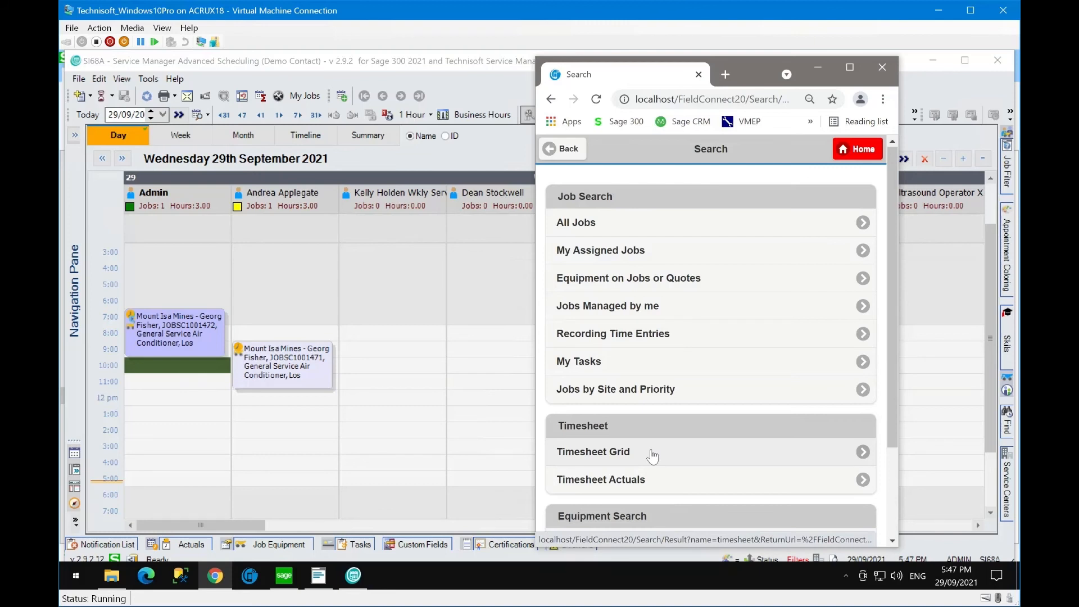
{"action": "scroll", "coordinate": [652, 457], "scroll_direction": "down", "scroll_amount": 2}
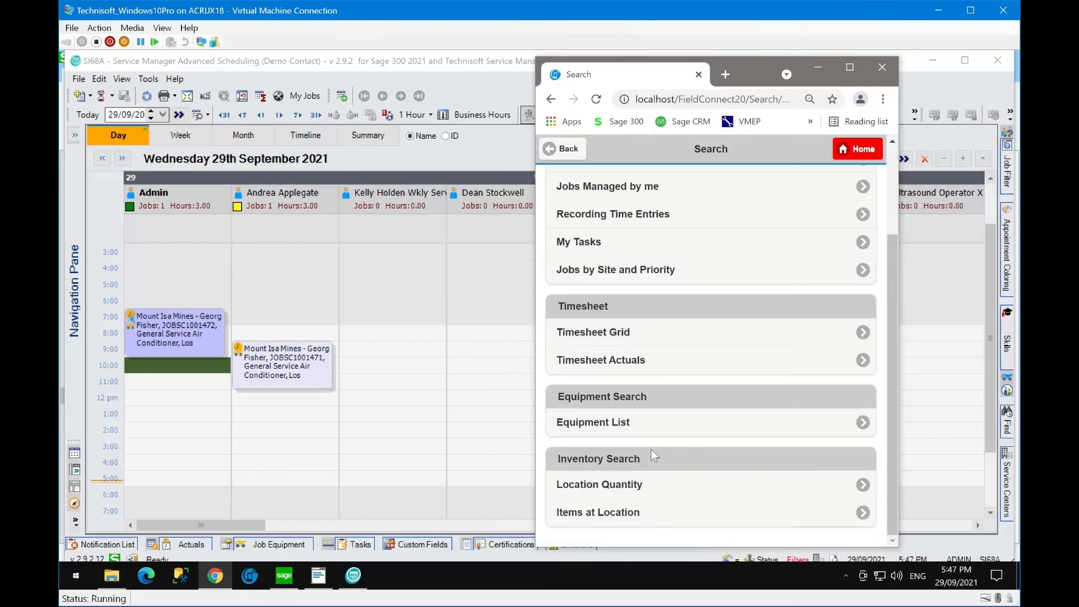
{"action": "scroll", "coordinate": [729, 415], "scroll_direction": "up", "scroll_amount": 2}
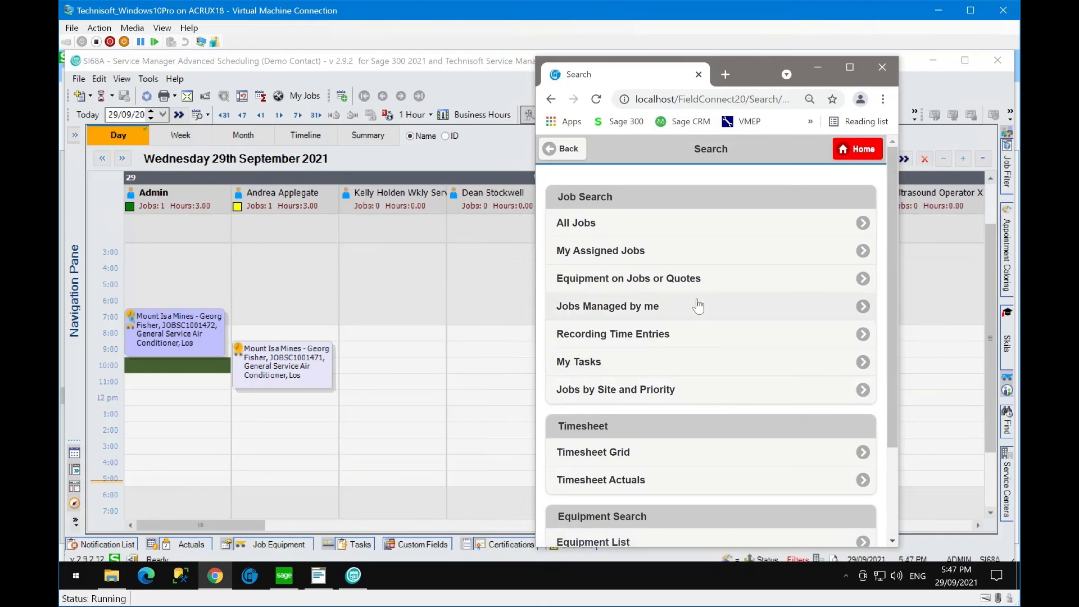
{"action": "left_click", "coordinate": [566, 158]}
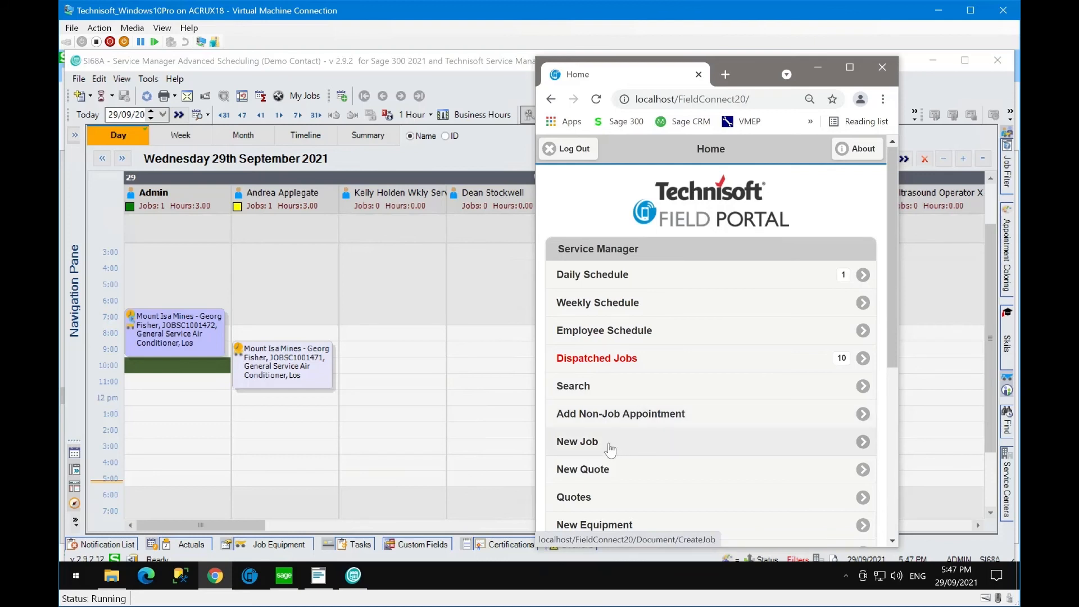
- Browse Recent Jobs and today's Daily Schedule, then log out of the Technisoft Field Portal
{"action": "scroll", "coordinate": [646, 465], "scroll_direction": "down", "scroll_amount": 1}
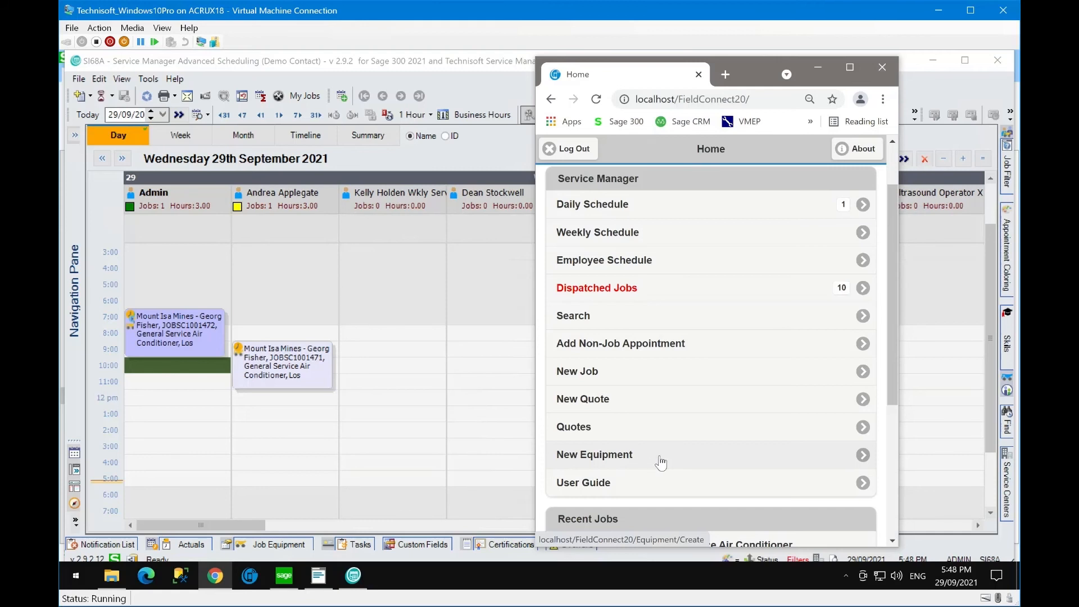
{"action": "scroll", "coordinate": [660, 462], "scroll_direction": "down", "scroll_amount": 3}
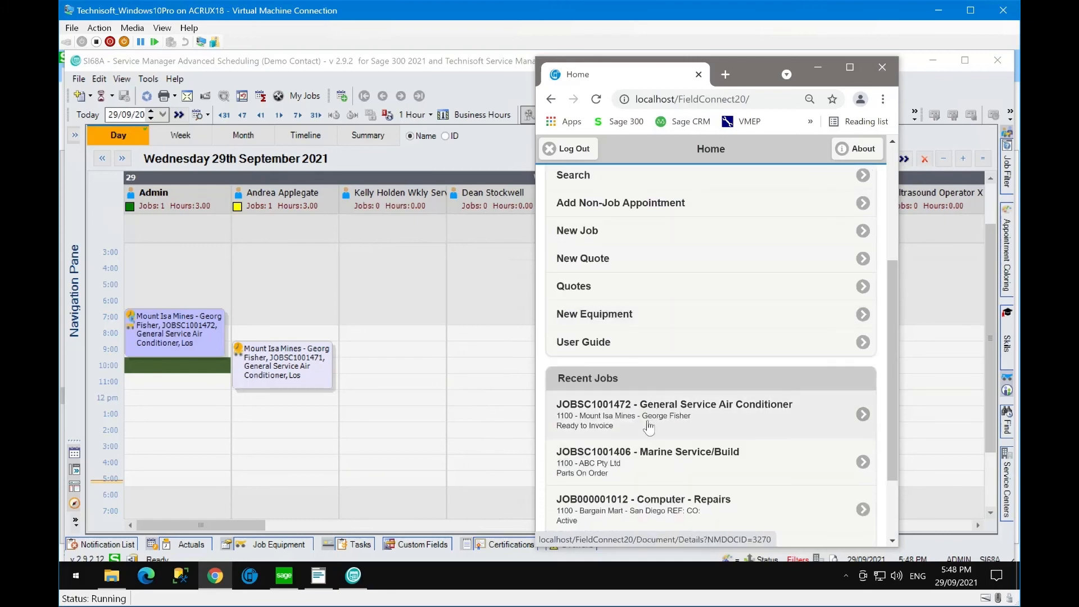
{"action": "scroll", "coordinate": [661, 508], "scroll_direction": "down", "scroll_amount": 2}
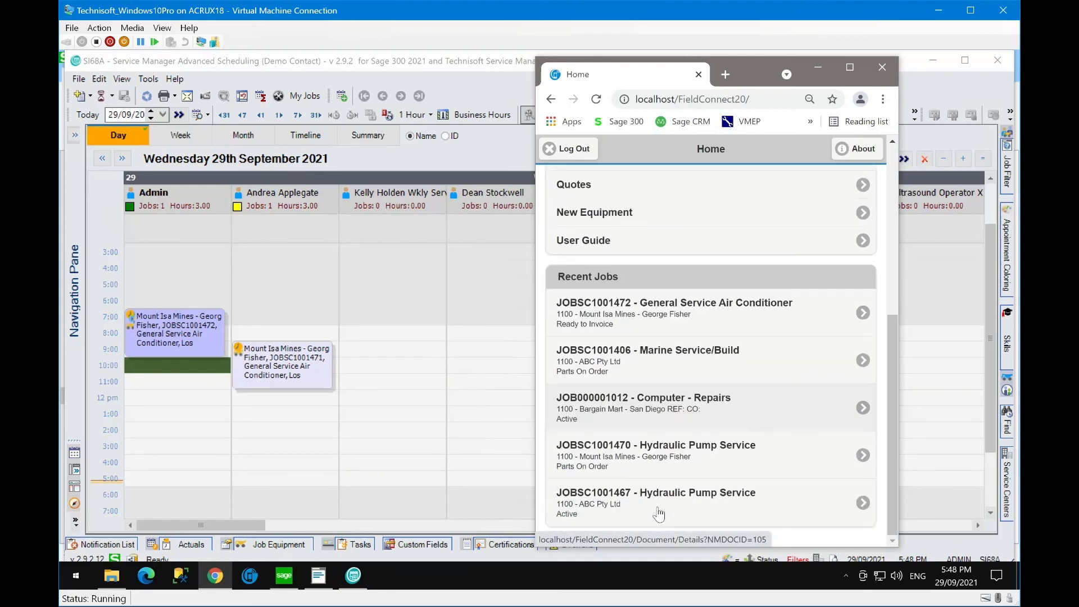
{"action": "scroll", "coordinate": [646, 478], "scroll_direction": "up", "scroll_amount": 3}
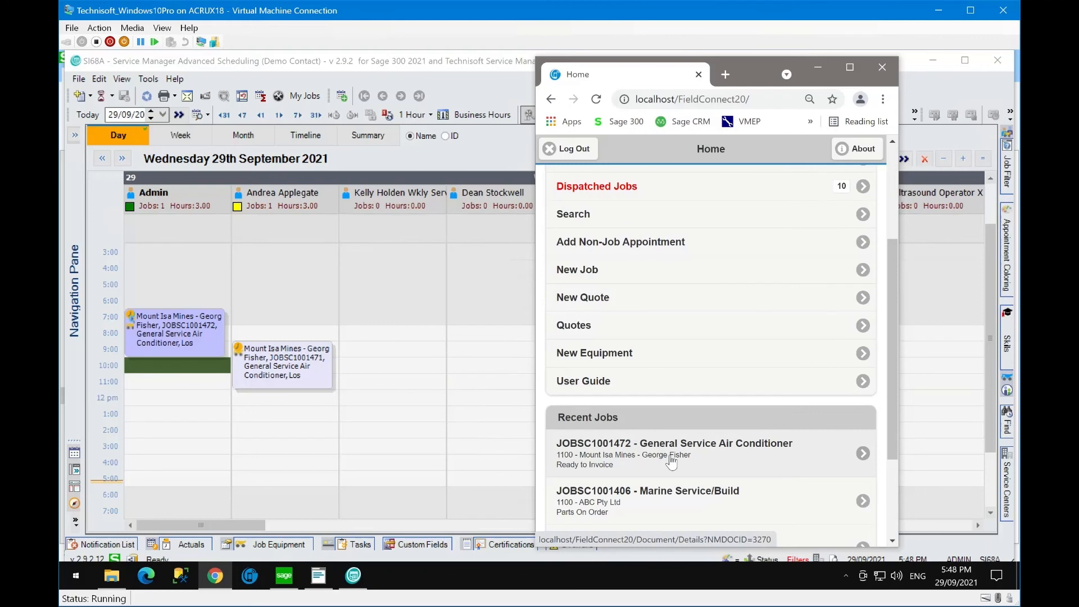
{"action": "scroll", "coordinate": [686, 373], "scroll_direction": "up", "scroll_amount": 3}
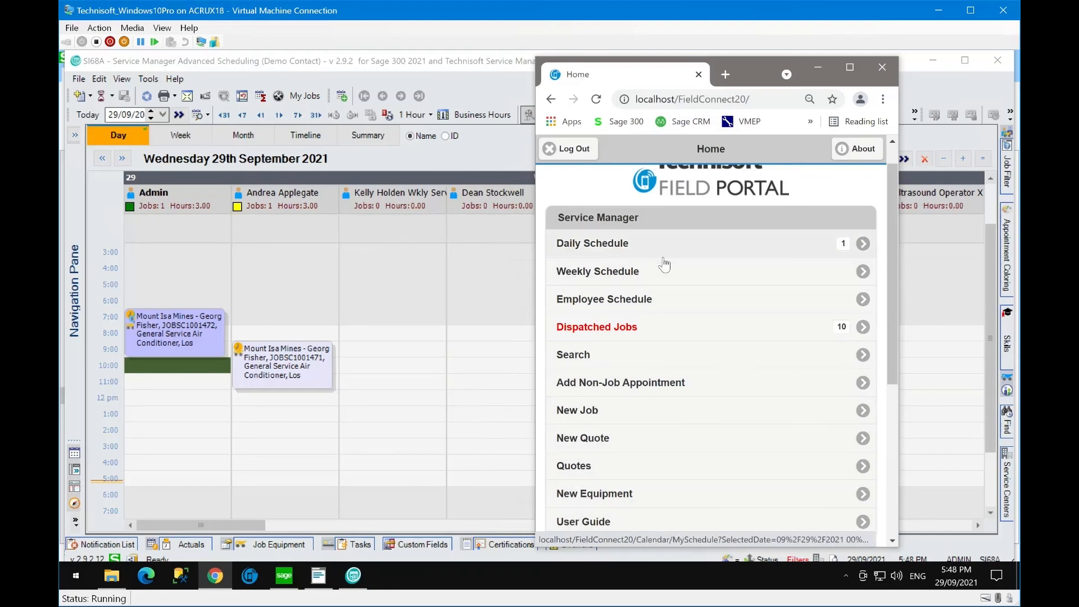
{"action": "scroll", "coordinate": [726, 383], "scroll_direction": "up", "scroll_amount": 1}
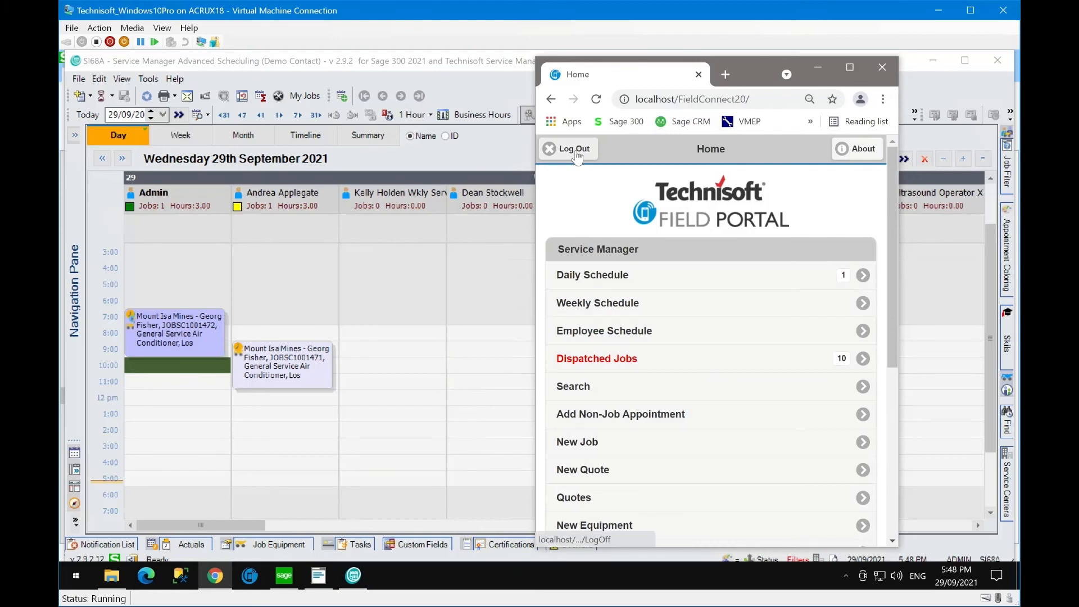
{"action": "left_click", "coordinate": [783, 283]}
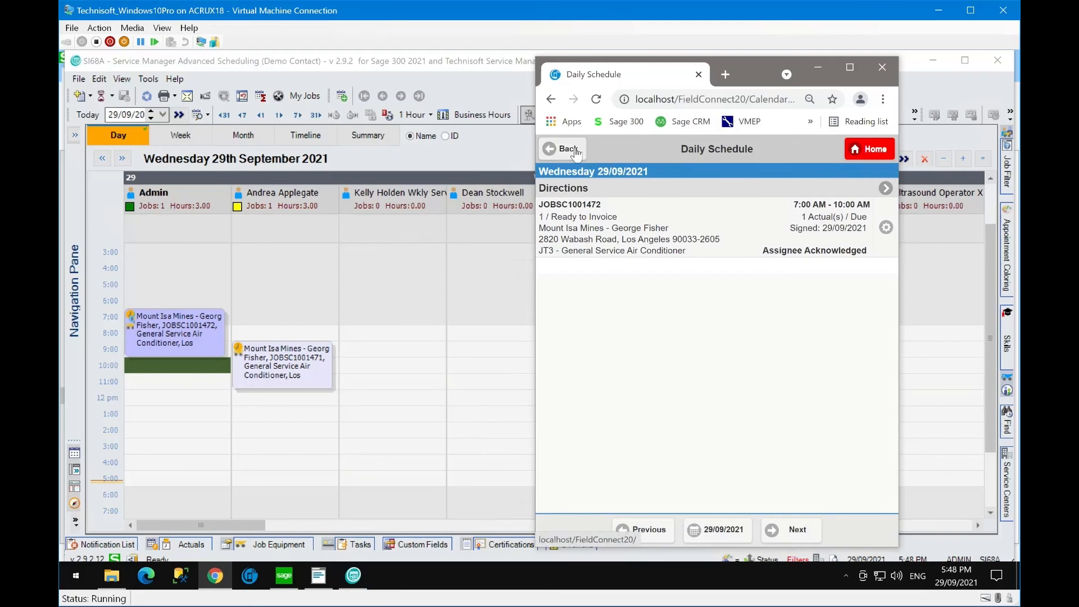
{"action": "left_click", "coordinate": [869, 149]}
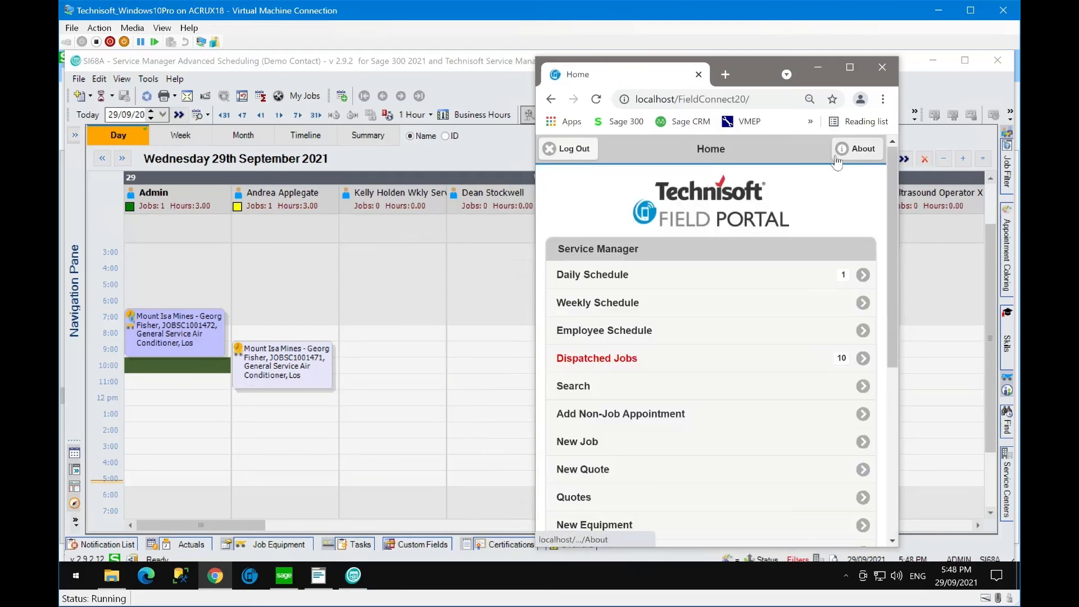
{"action": "left_click", "coordinate": [573, 148]}
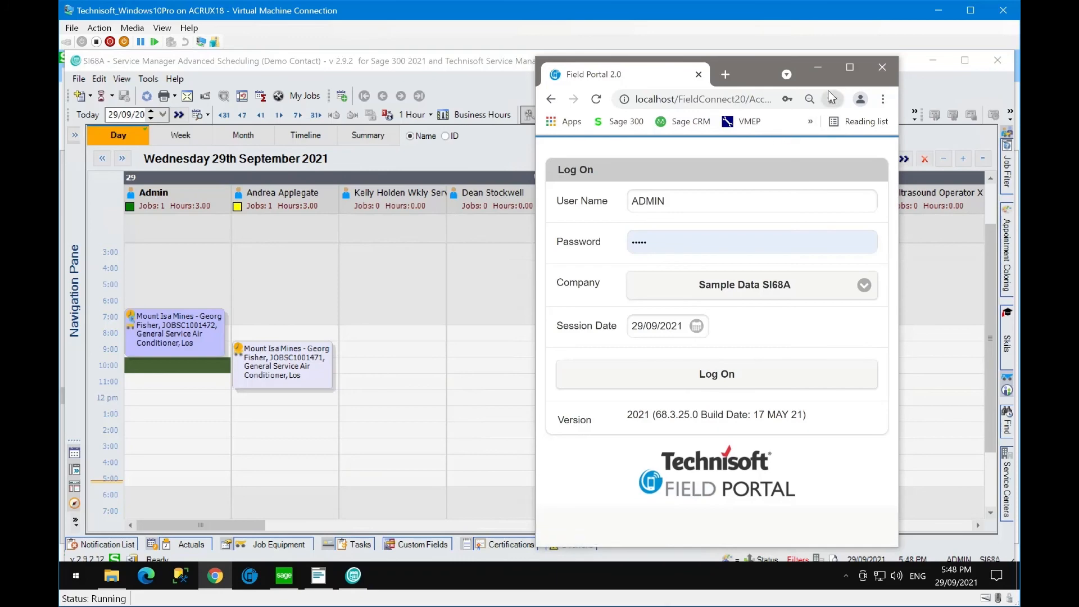
- Reopen job JOBSC1001472 in V/M Document Entry from the recent documents list
{"action": "left_click", "coordinate": [821, 72]}
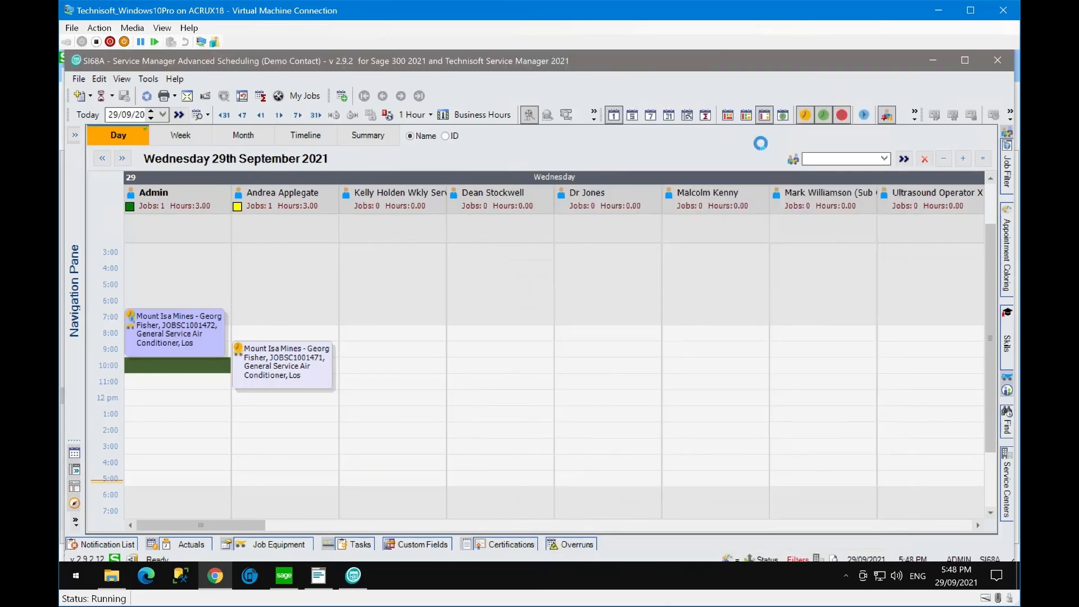
{"action": "left_click", "coordinate": [317, 578]}
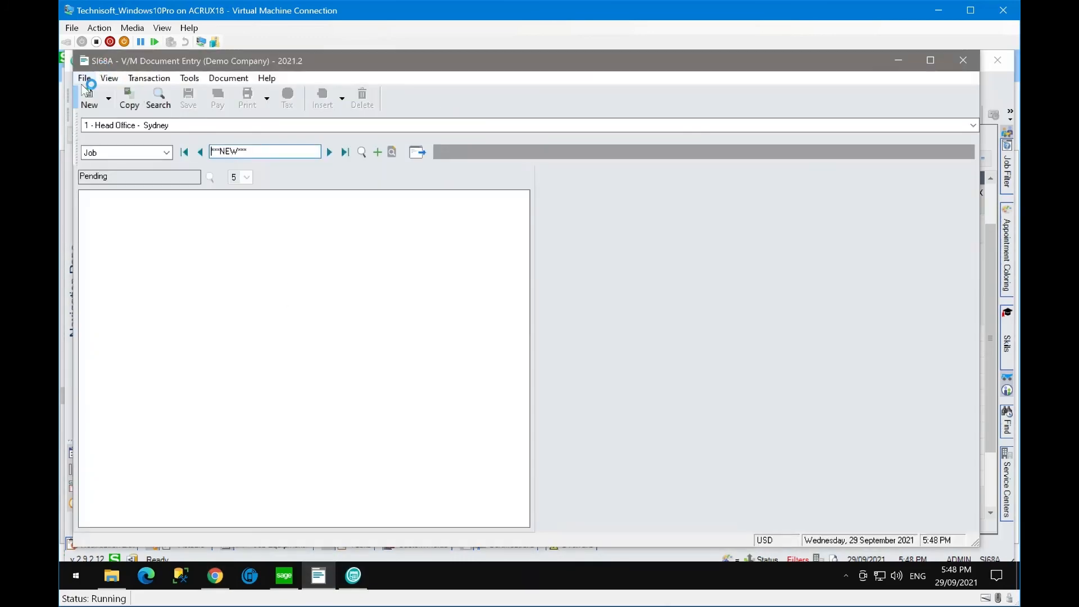
{"action": "left_click", "coordinate": [84, 78]}
{"action": "left_click", "coordinate": [124, 156]}
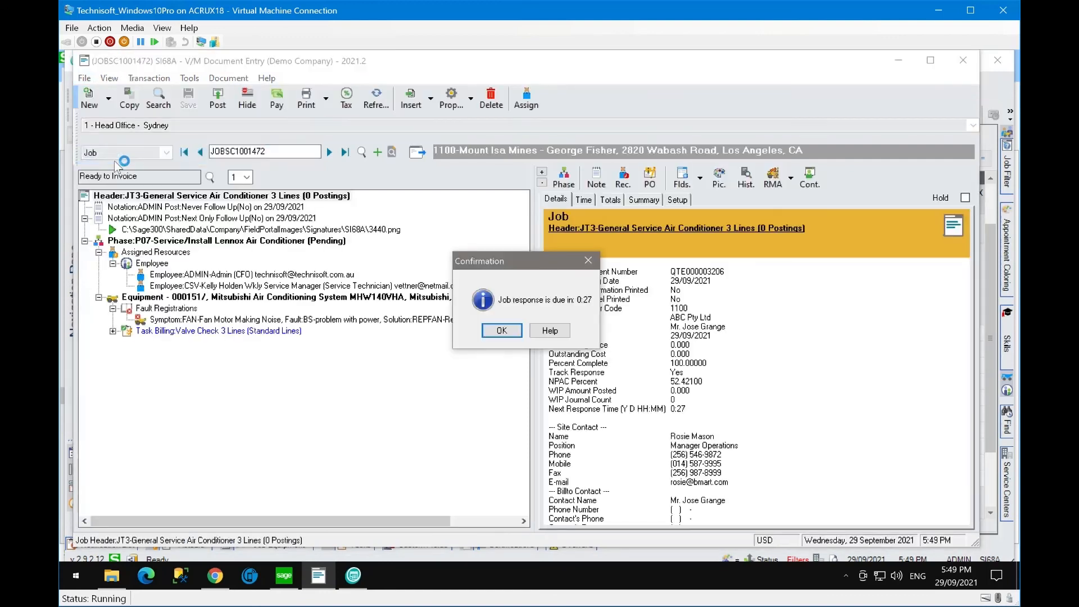
{"action": "left_click", "coordinate": [503, 334]}
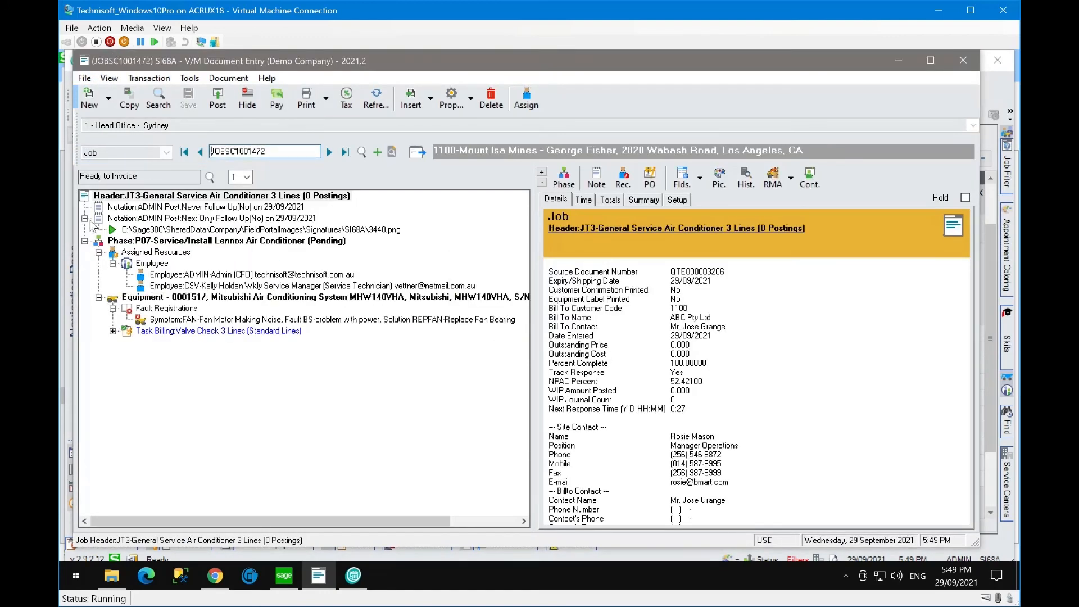
- View the signature image 3440.png under the Next Only notation, then clear the form
{"action": "left_click", "coordinate": [128, 219]}
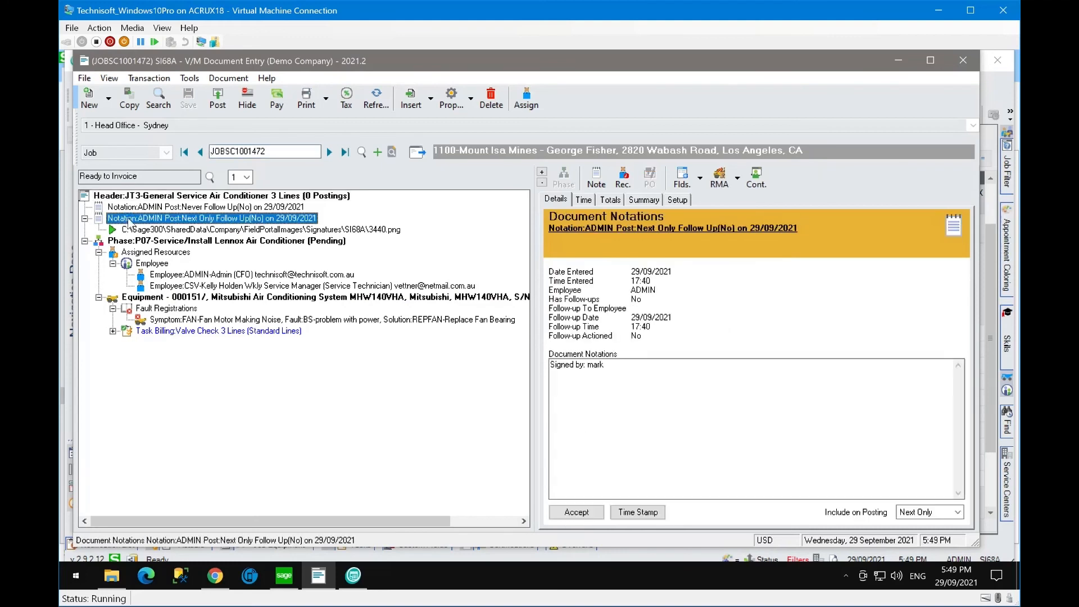
{"action": "left_click", "coordinate": [85, 218]}
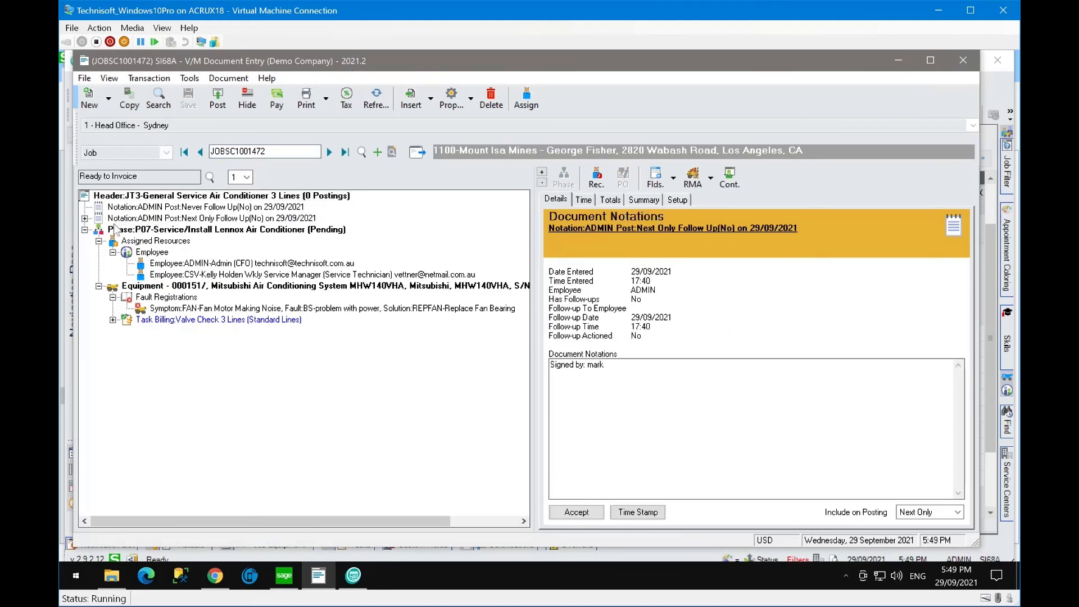
{"action": "left_click", "coordinate": [85, 219]}
{"action": "left_click", "coordinate": [135, 229]}
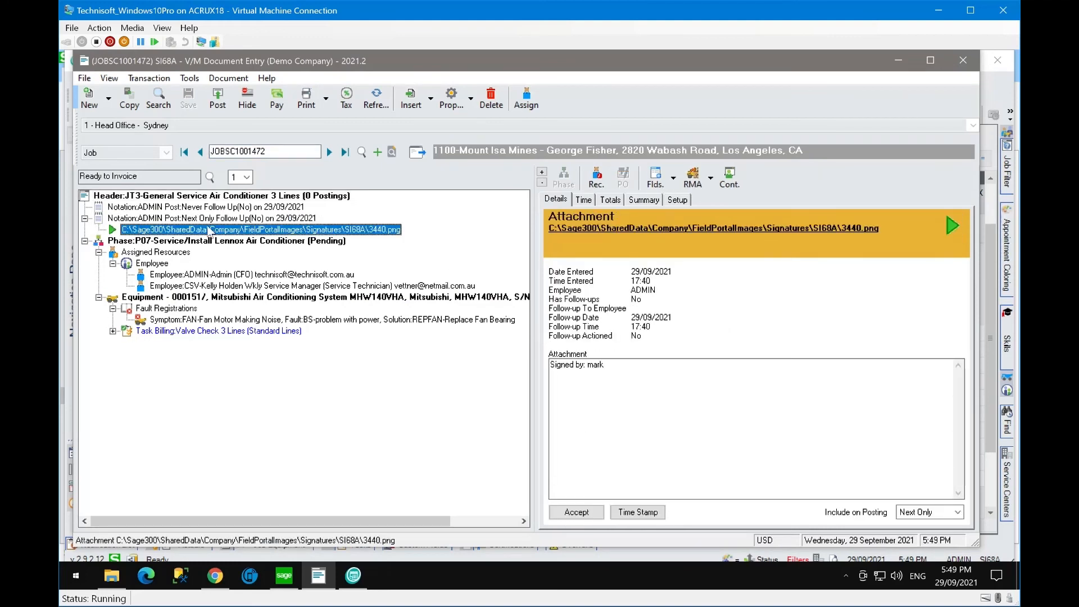
{"action": "left_click", "coordinate": [616, 231]}
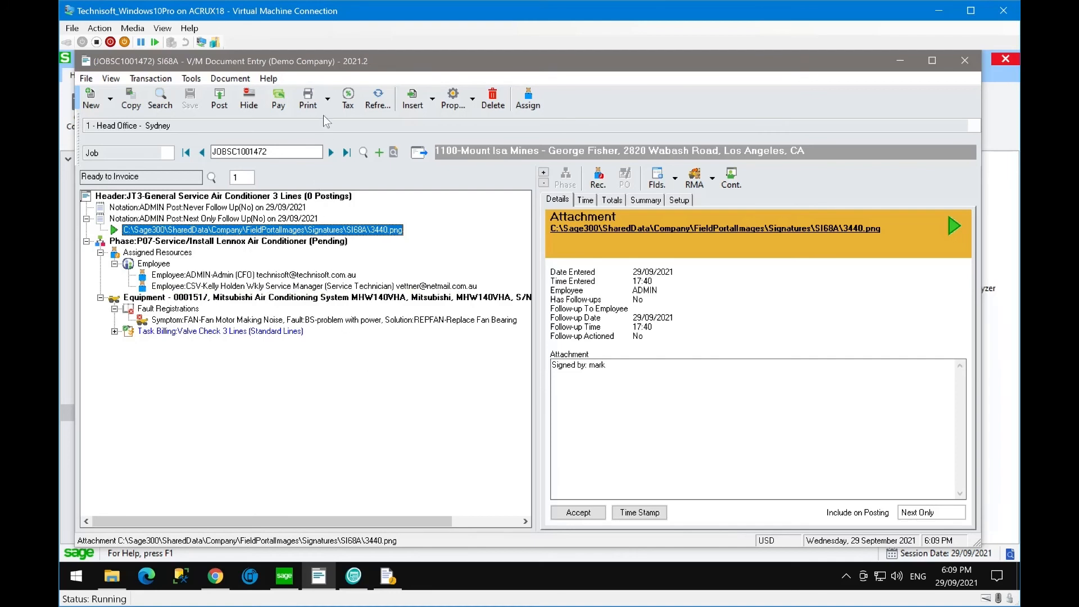
{"action": "left_click", "coordinate": [380, 152]}
- Review time entry 4807's items, notations and job details, accept it and flag it for retrieval
{"action": "left_click", "coordinate": [905, 62]}
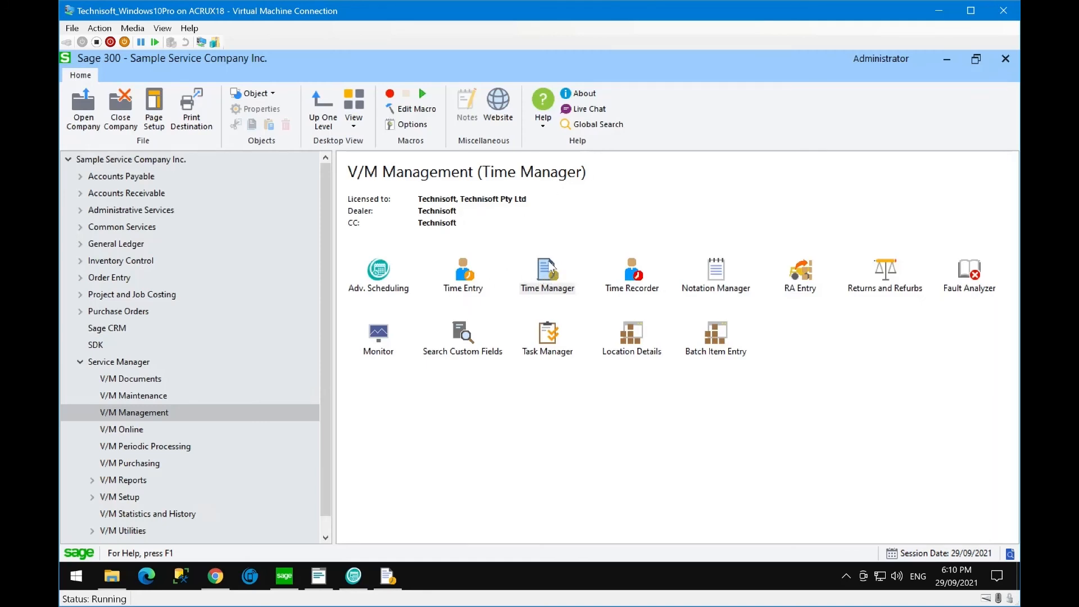
{"action": "left_click", "coordinate": [385, 576]}
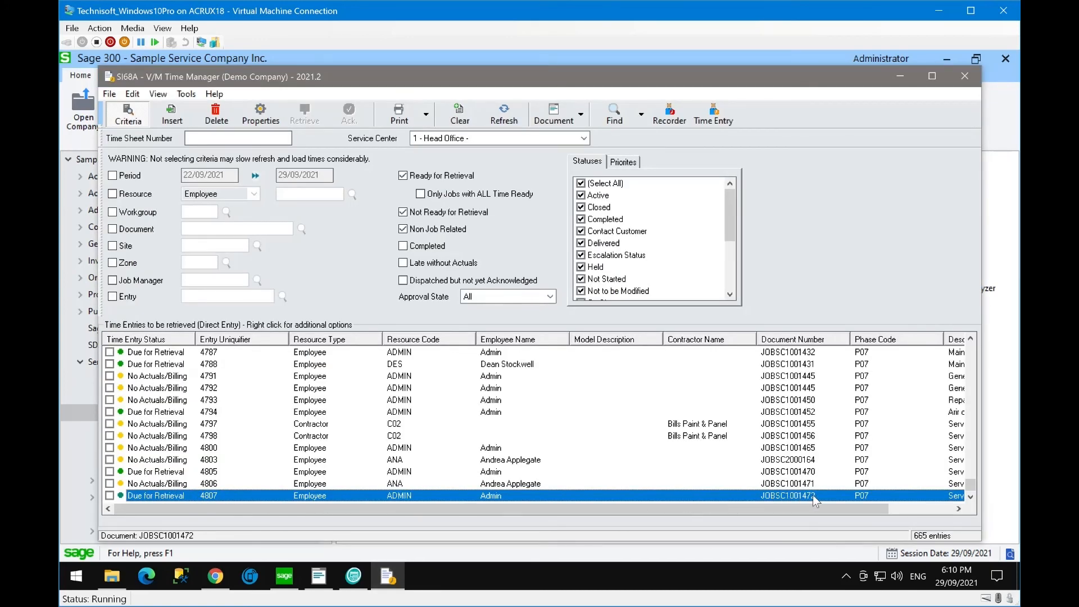
{"action": "double_click", "coordinate": [249, 493]}
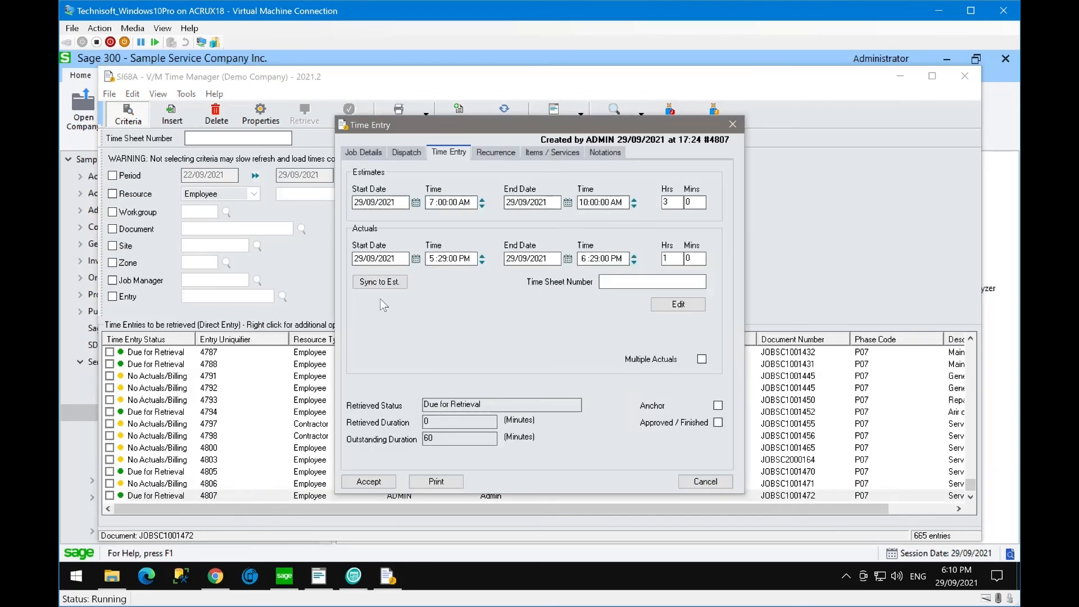
{"action": "left_click", "coordinate": [541, 154]}
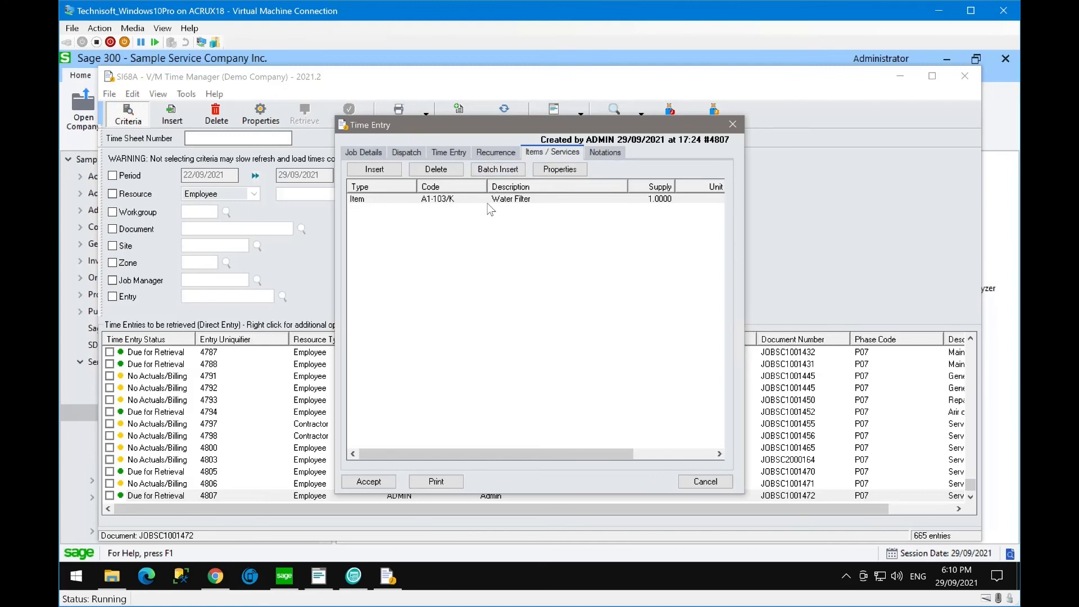
{"action": "left_click", "coordinate": [605, 149]}
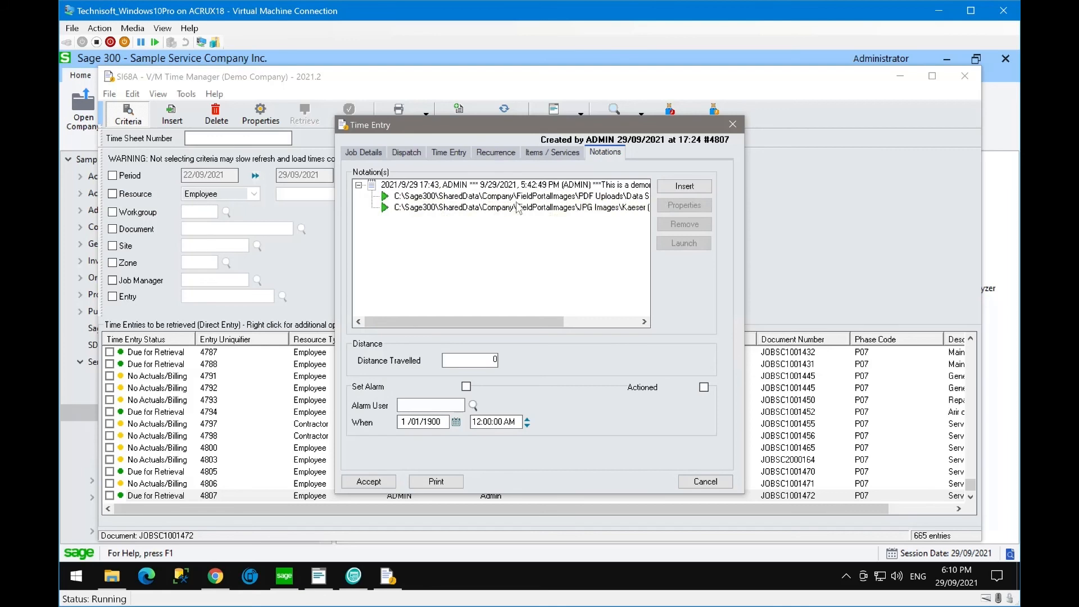
{"action": "left_click", "coordinate": [360, 152]}
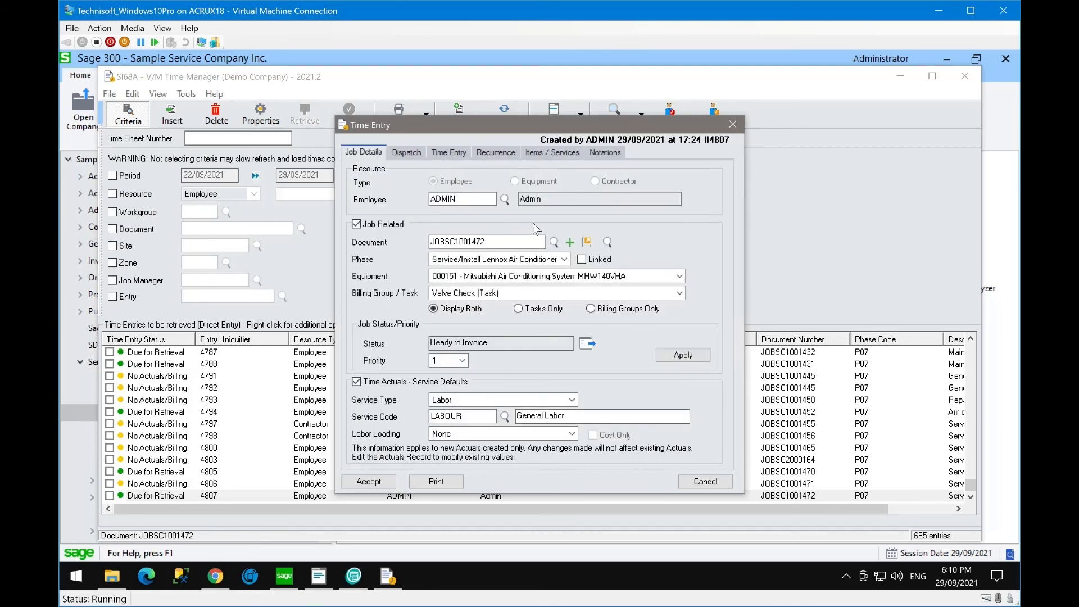
{"action": "left_click", "coordinate": [497, 240]}
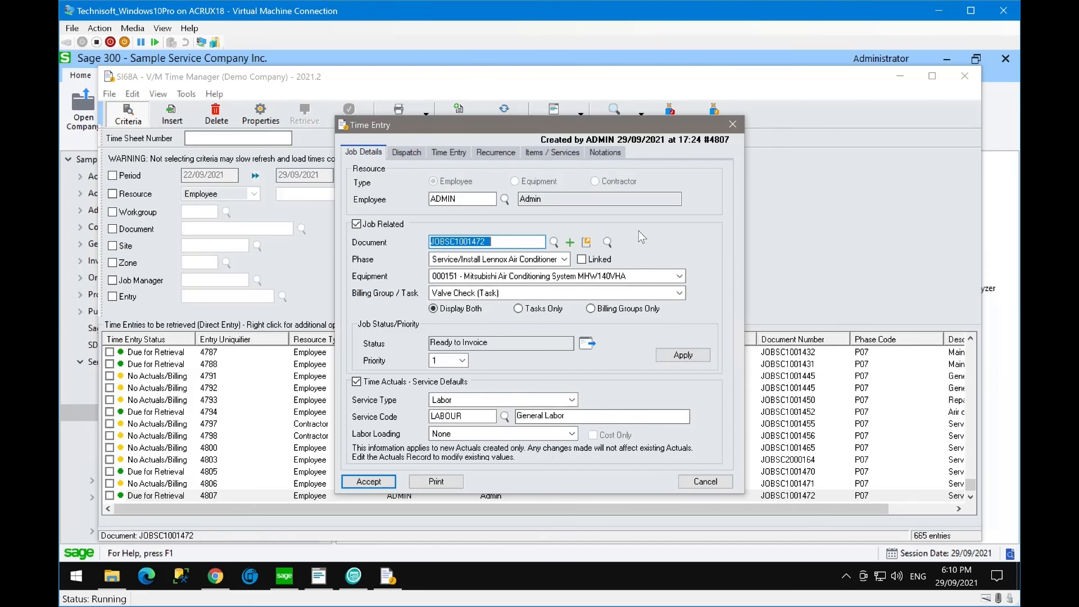
{"action": "left_click", "coordinate": [366, 482]}
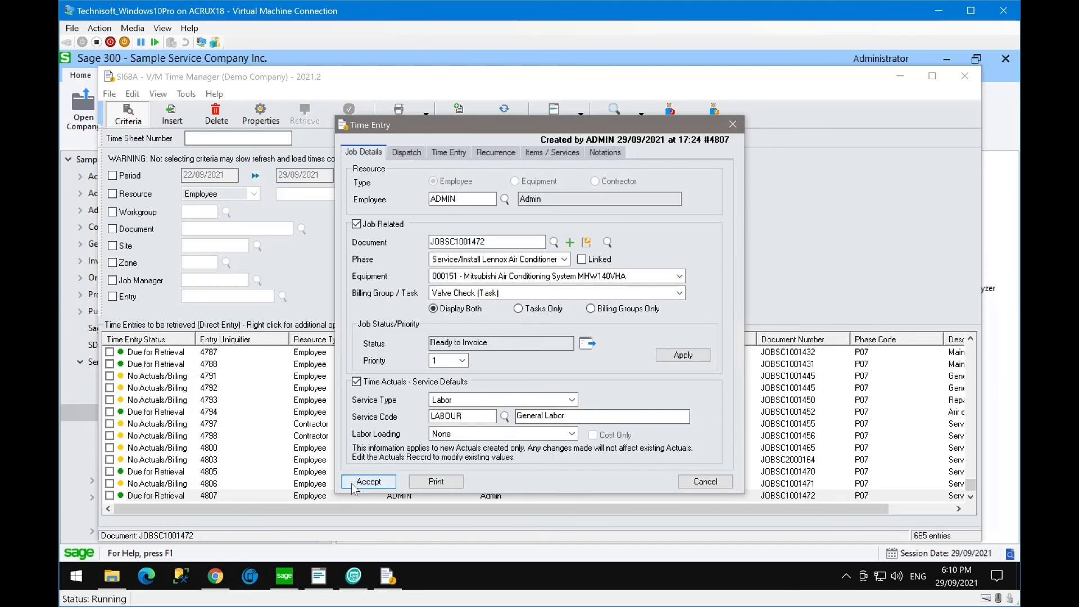
{"action": "left_click", "coordinate": [109, 495]}
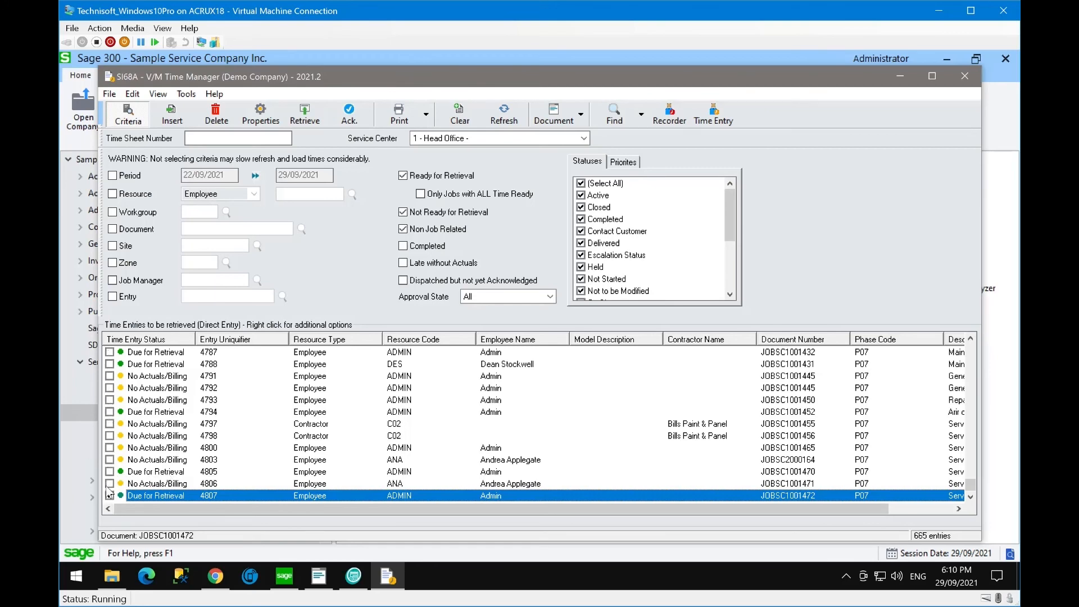
- Retrieve the flagged entry 4807 with default options, acknowledge completion, and close Time Manager
{"action": "left_click", "coordinate": [310, 110]}
{"action": "left_click", "coordinate": [415, 486]}
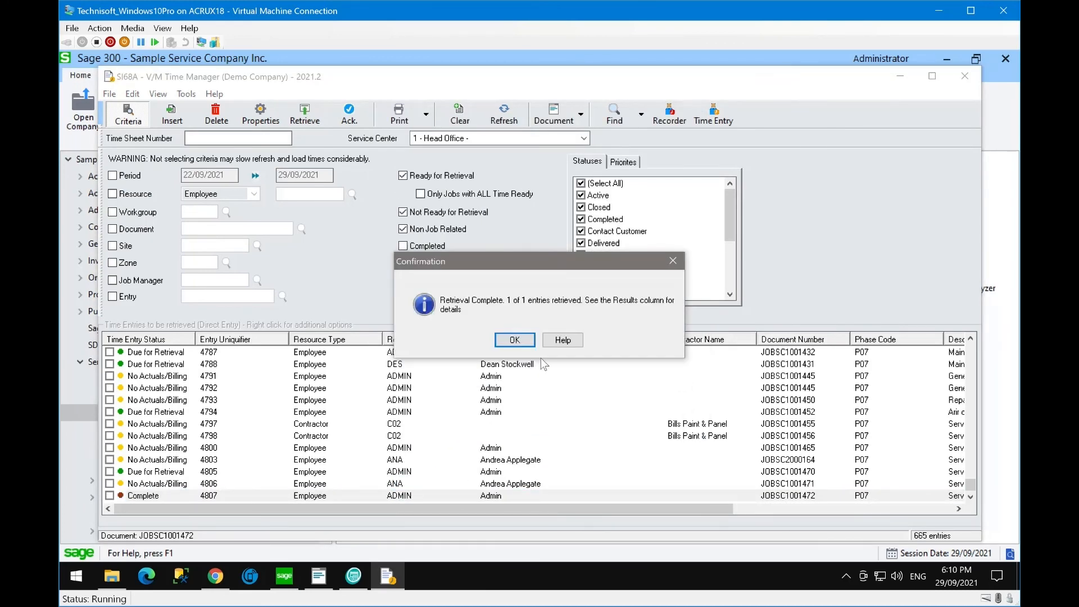
{"action": "left_click", "coordinate": [524, 342]}
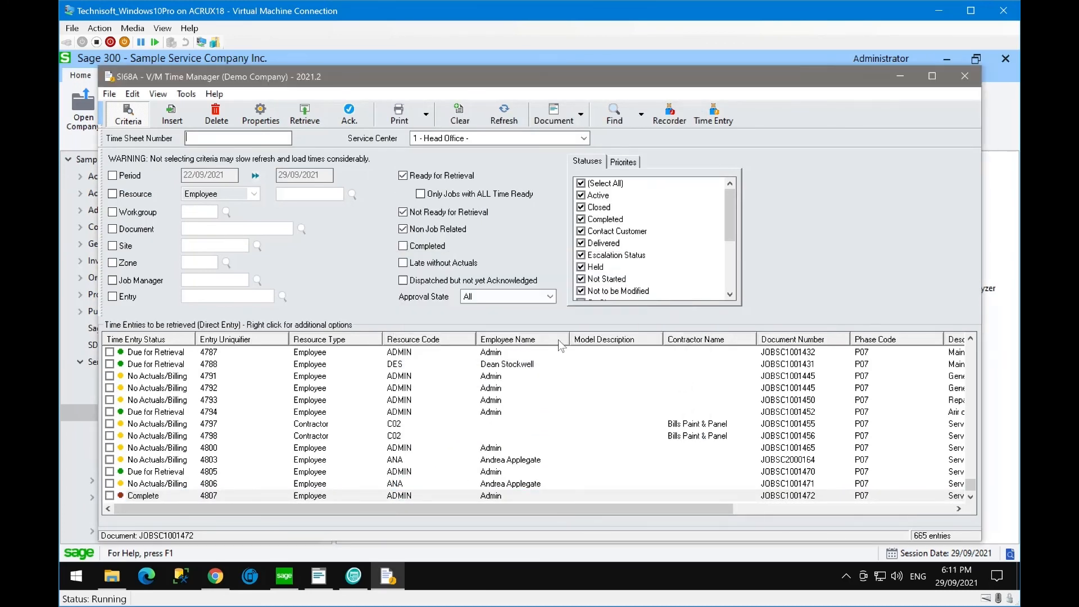
{"action": "left_click", "coordinate": [963, 76]}
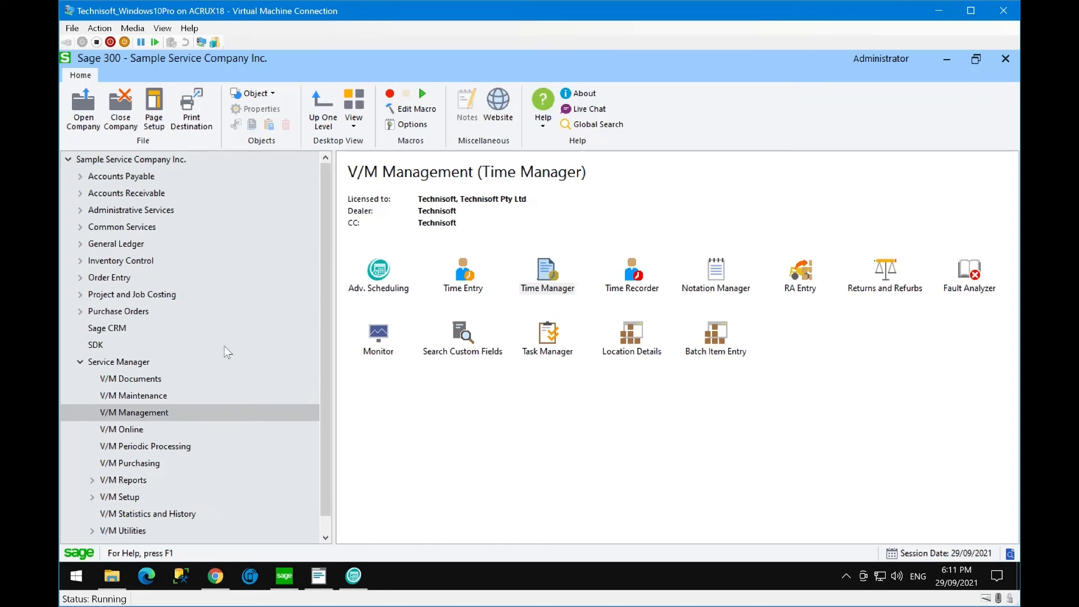
- Reopen job JOBSC1001472 in V/M Document Entry from the recent documents list
{"action": "left_click", "coordinate": [136, 383]}
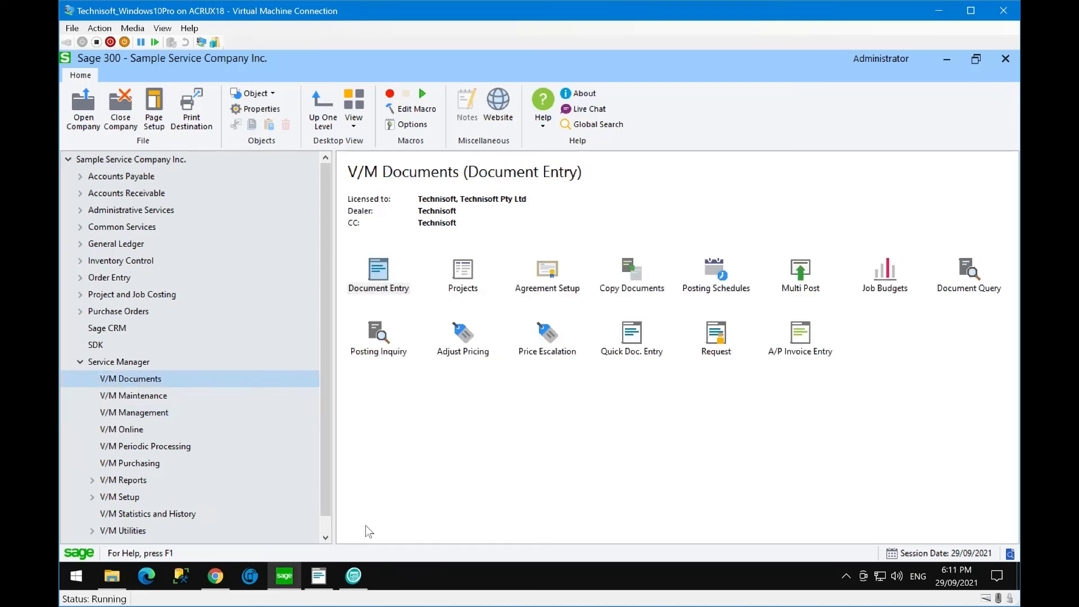
{"action": "left_click", "coordinate": [318, 576]}
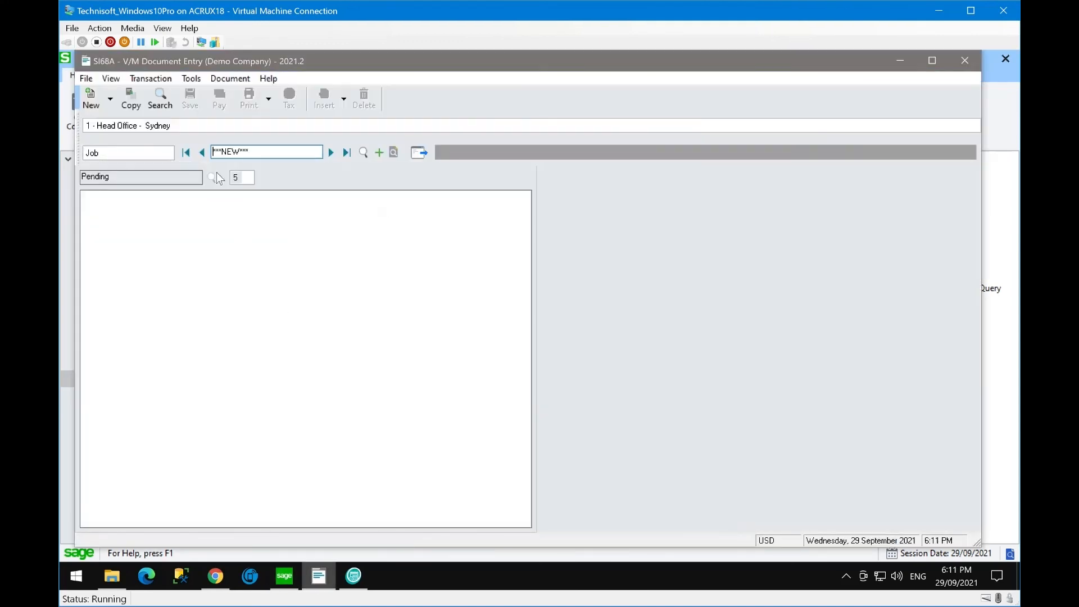
{"action": "left_click", "coordinate": [86, 78]}
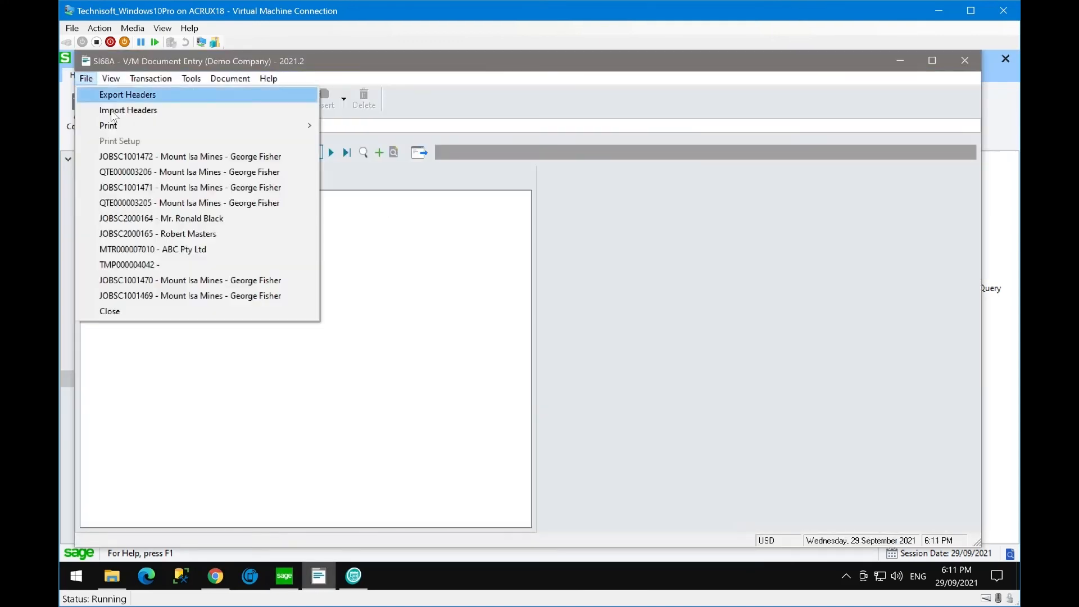
{"action": "left_click", "coordinate": [127, 156]}
{"action": "left_click", "coordinate": [498, 332]}
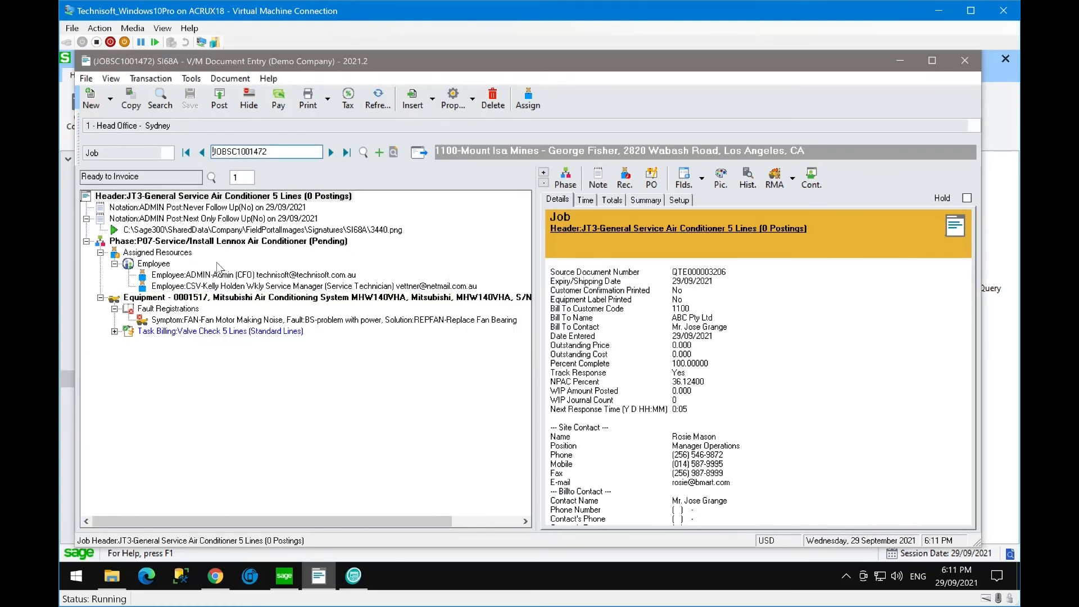
- Under Task Billing's labour line notation, open and close the pump data sheet PDF attachment
{"action": "left_click", "coordinate": [115, 331]}
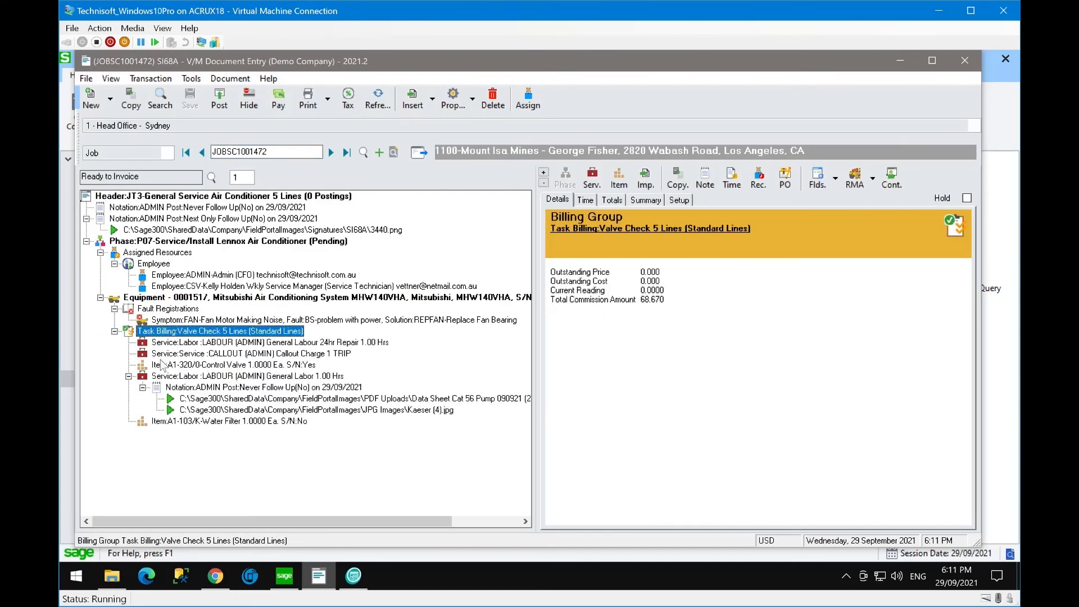
{"action": "left_click", "coordinate": [169, 387]}
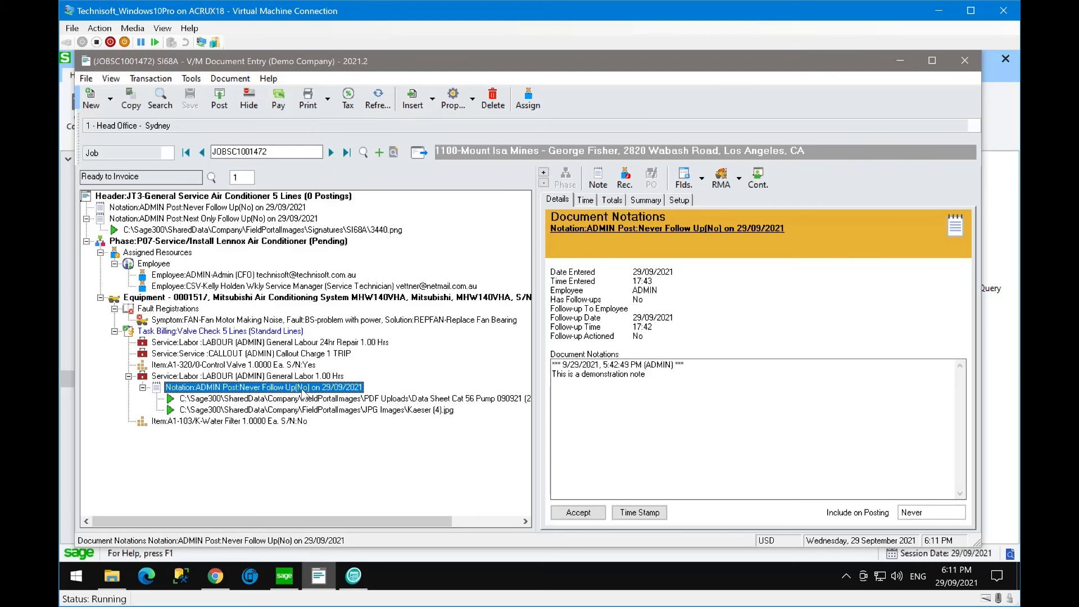
{"action": "left_click", "coordinate": [296, 399]}
{"action": "left_click", "coordinate": [277, 410]}
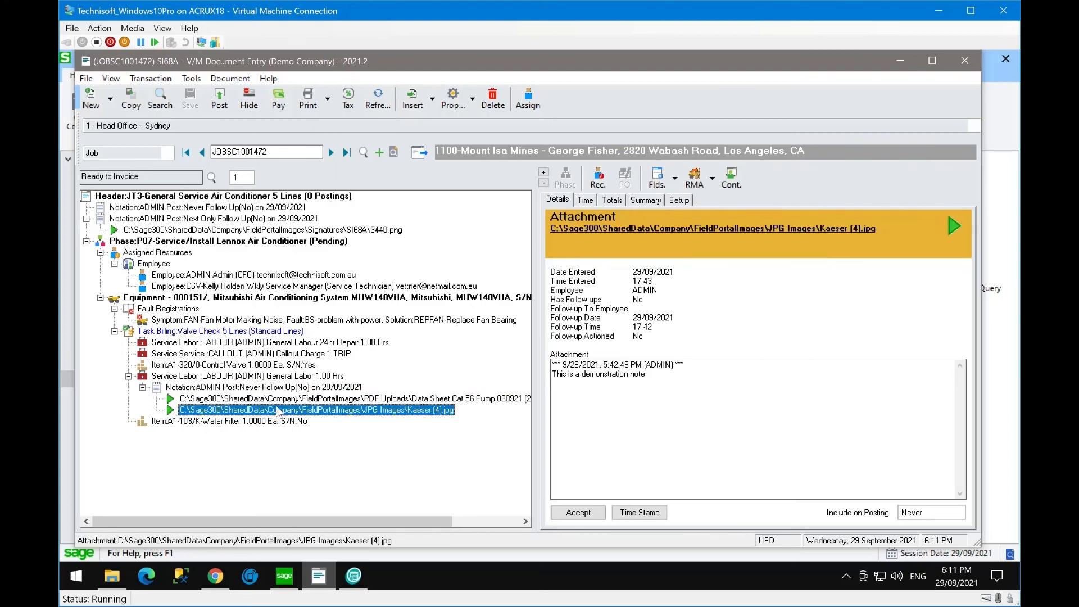
{"action": "left_click", "coordinate": [292, 399]}
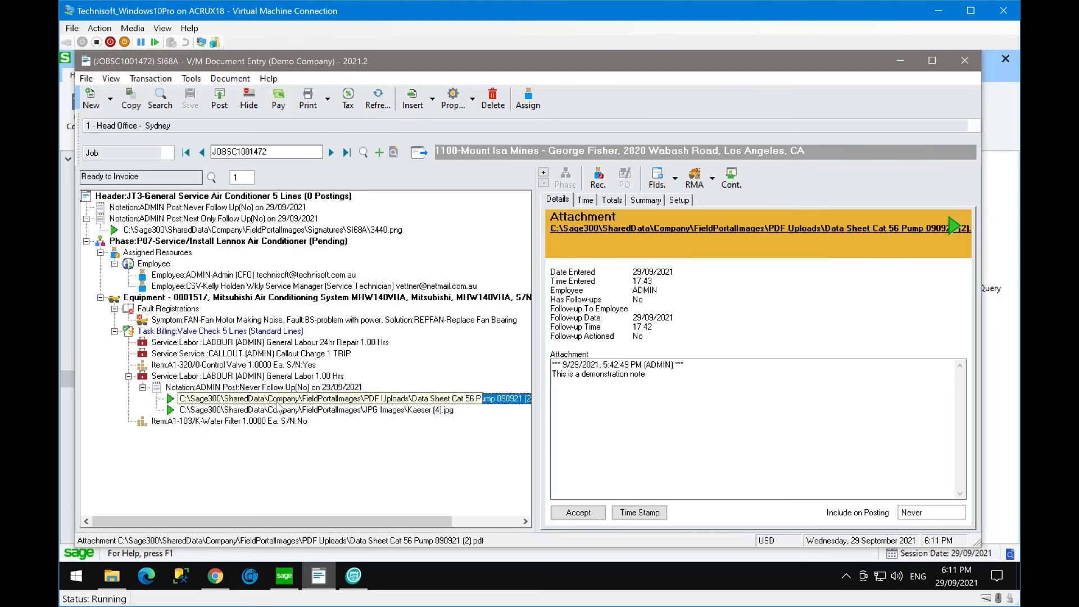
{"action": "left_click", "coordinate": [628, 231]}
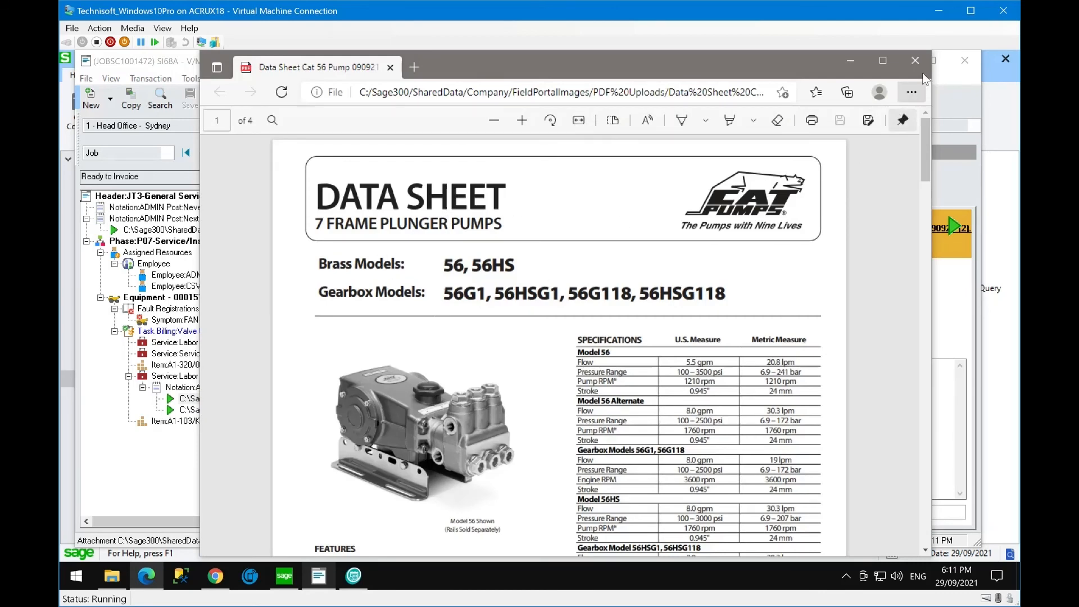
{"action": "left_click", "coordinate": [915, 60]}
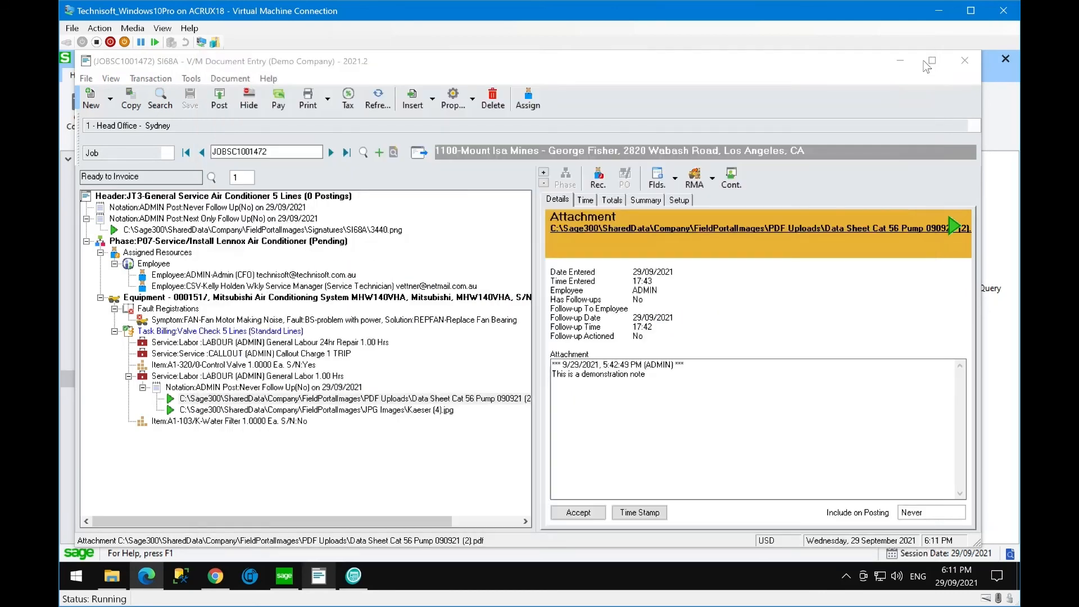
- Open the Kaeser (4).jpg attachment's notation, close it, and switch to Chrome
{"action": "left_click", "coordinate": [286, 411]}
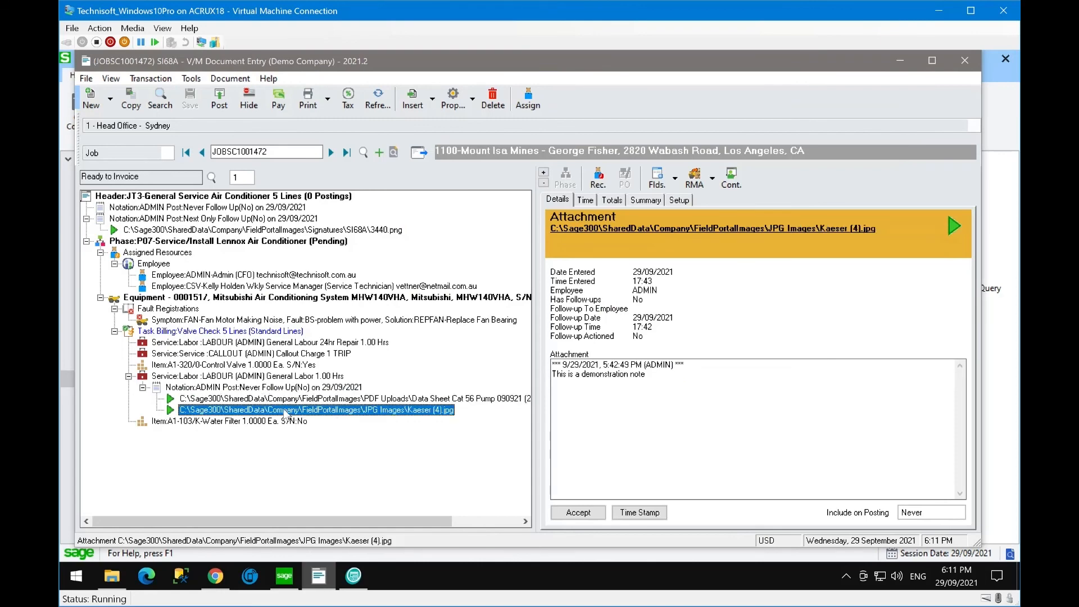
{"action": "double_click", "coordinate": [287, 412]}
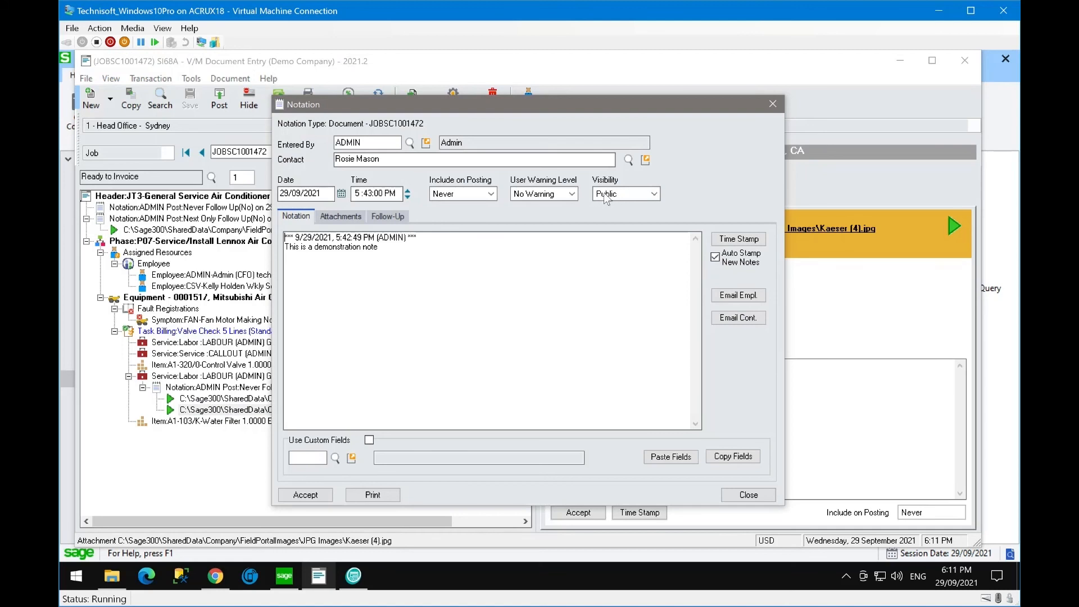
{"action": "left_click", "coordinate": [774, 104]}
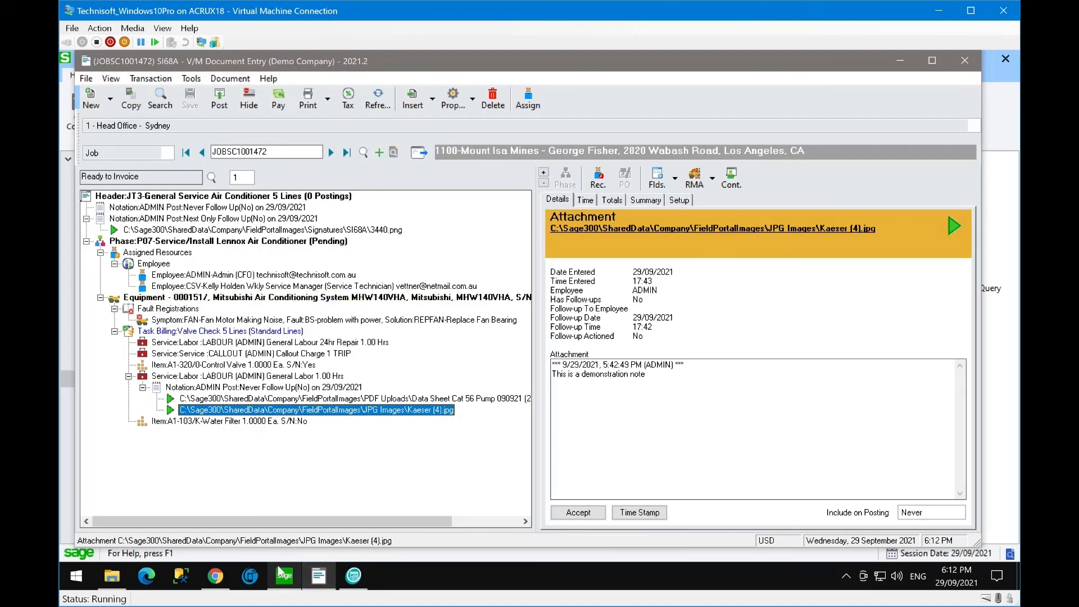
{"action": "left_click", "coordinate": [215, 575]}
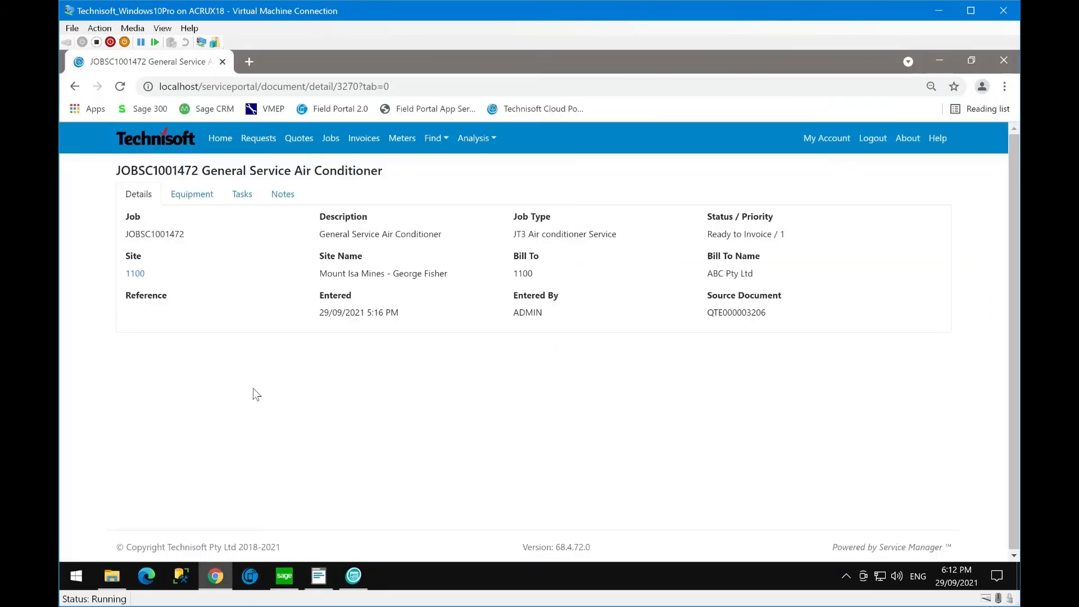
- Reload the portal and open job JOBSC1001472 from the last page of Jobs
{"action": "left_click", "coordinate": [120, 86]}
{"action": "left_click", "coordinate": [334, 143]}
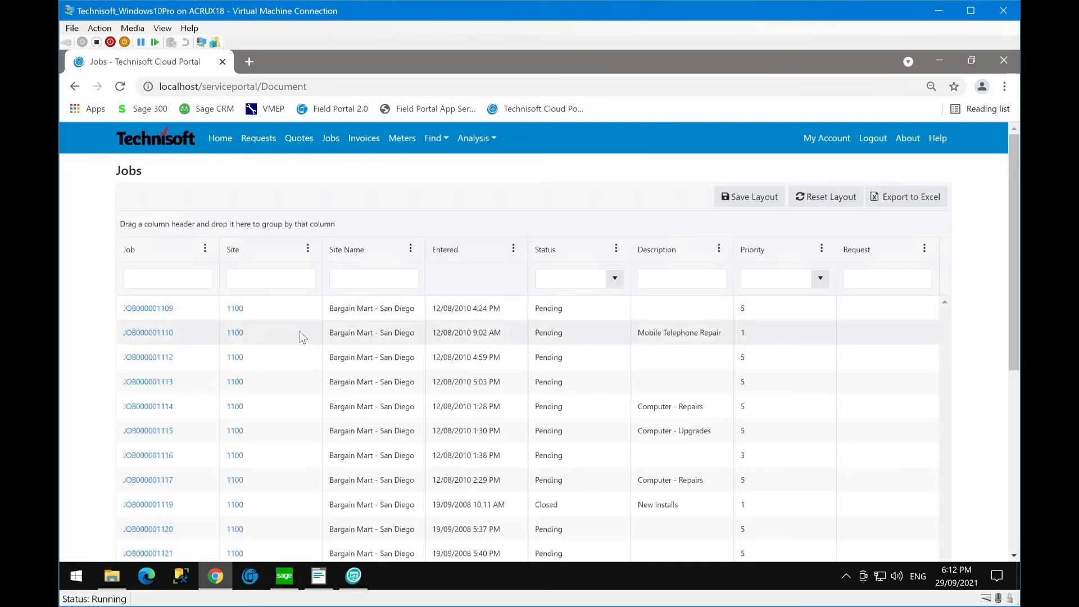
{"action": "scroll", "coordinate": [300, 336], "scroll_direction": "down", "scroll_amount": 6}
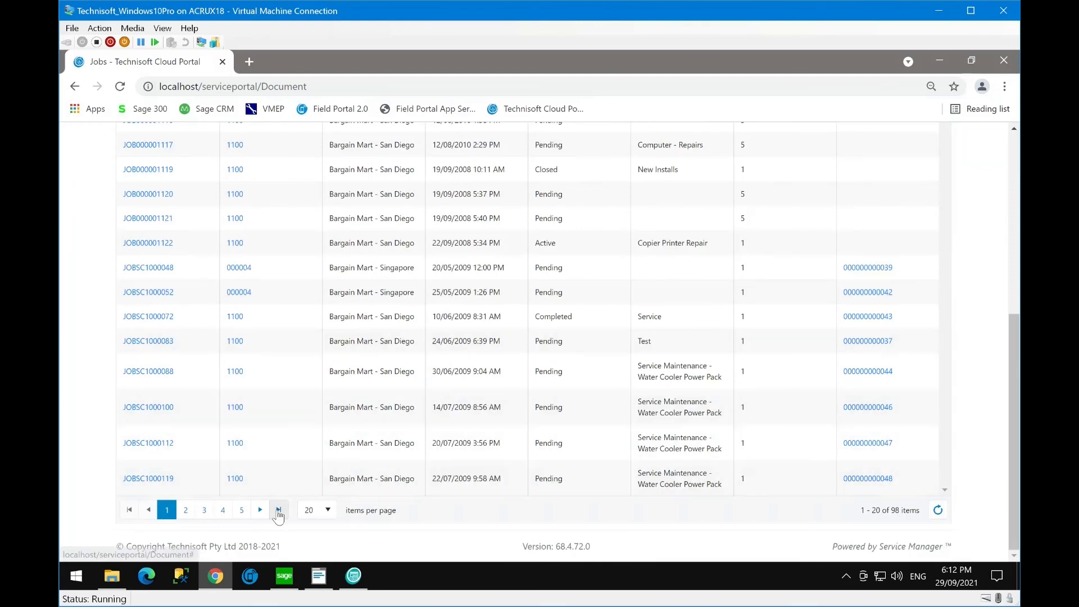
{"action": "left_click", "coordinate": [278, 510]}
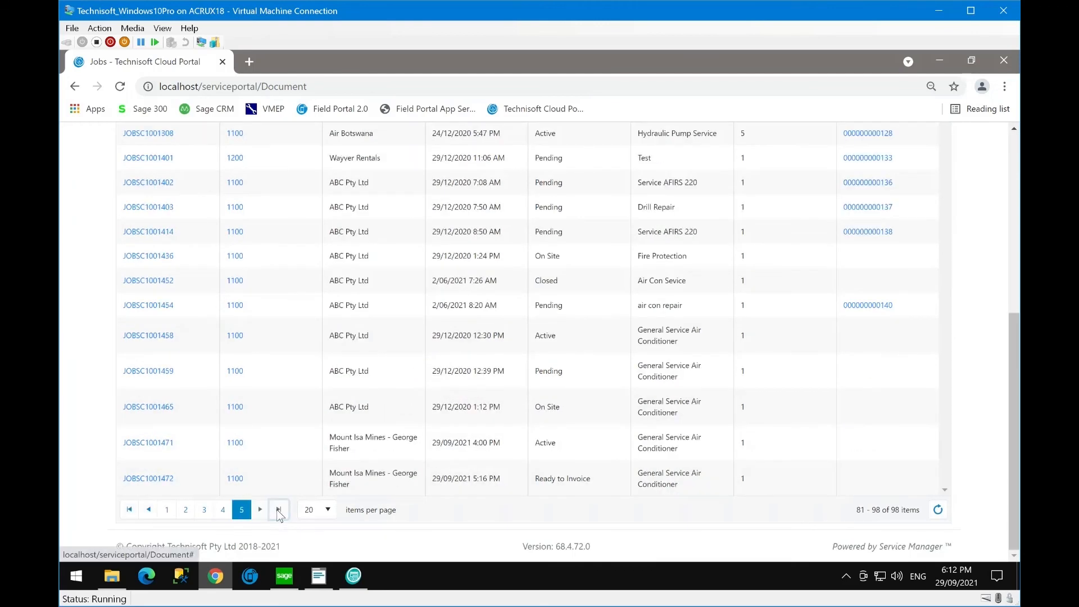
{"action": "left_click", "coordinate": [160, 481]}
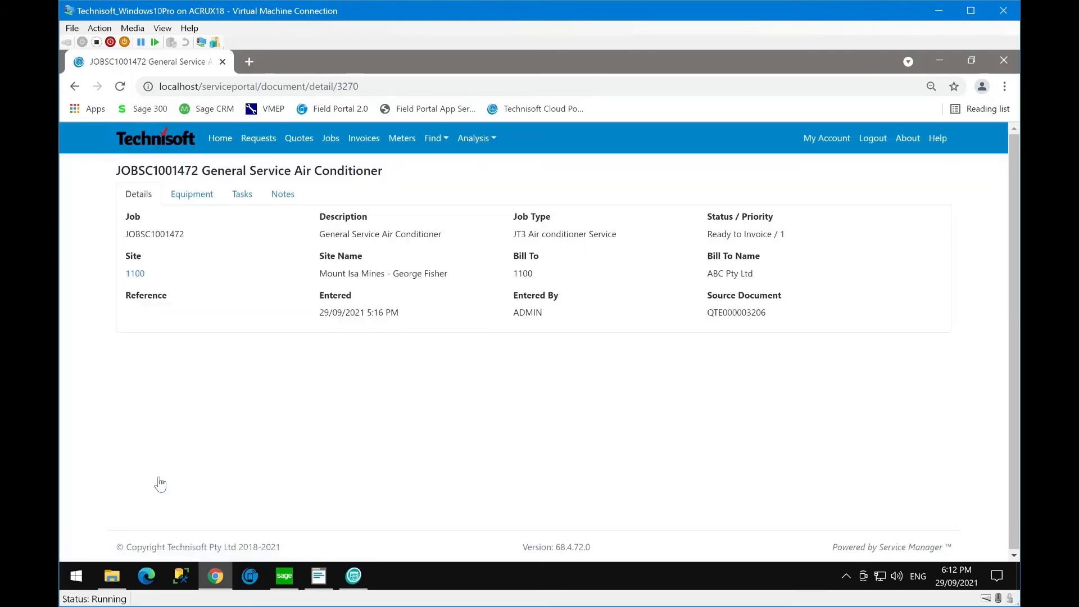
- Open the Data Sheet PDF from the job's Notes, then close Chrome
{"action": "left_click", "coordinate": [284, 196]}
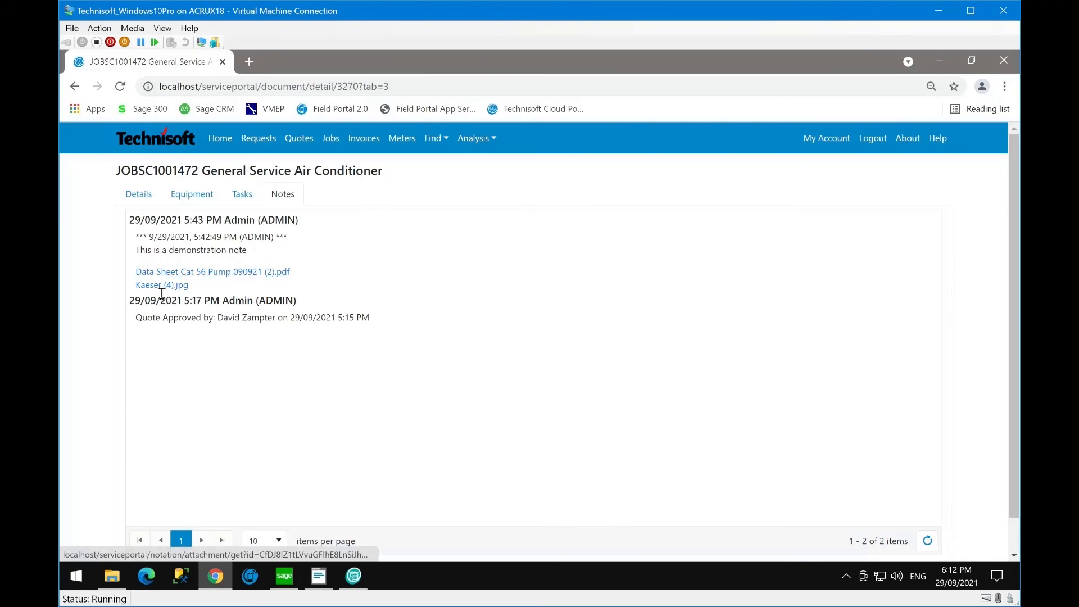
{"action": "left_click", "coordinate": [181, 273]}
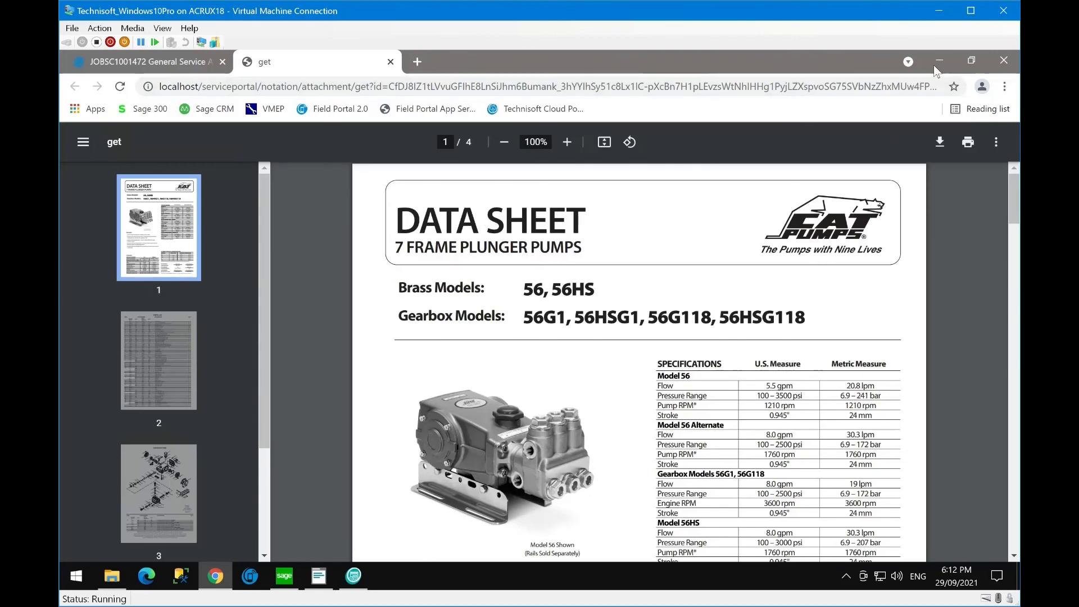
{"action": "left_click", "coordinate": [1004, 60]}
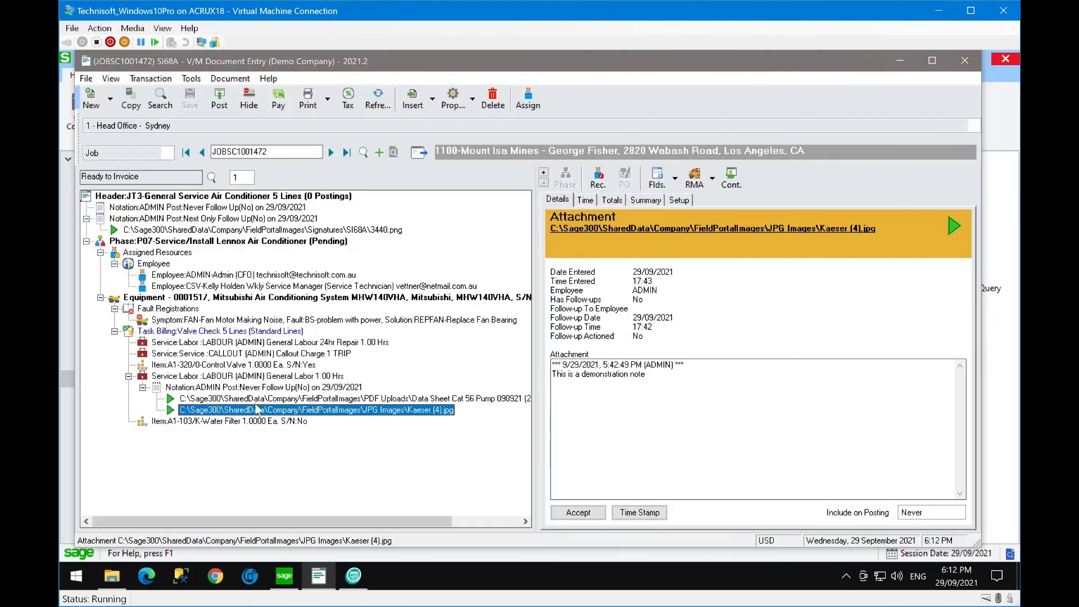
- Log into Technisoft Cloud Portal with the company e-mail and password, then open the Jobs list
{"action": "left_click", "coordinate": [217, 577]}
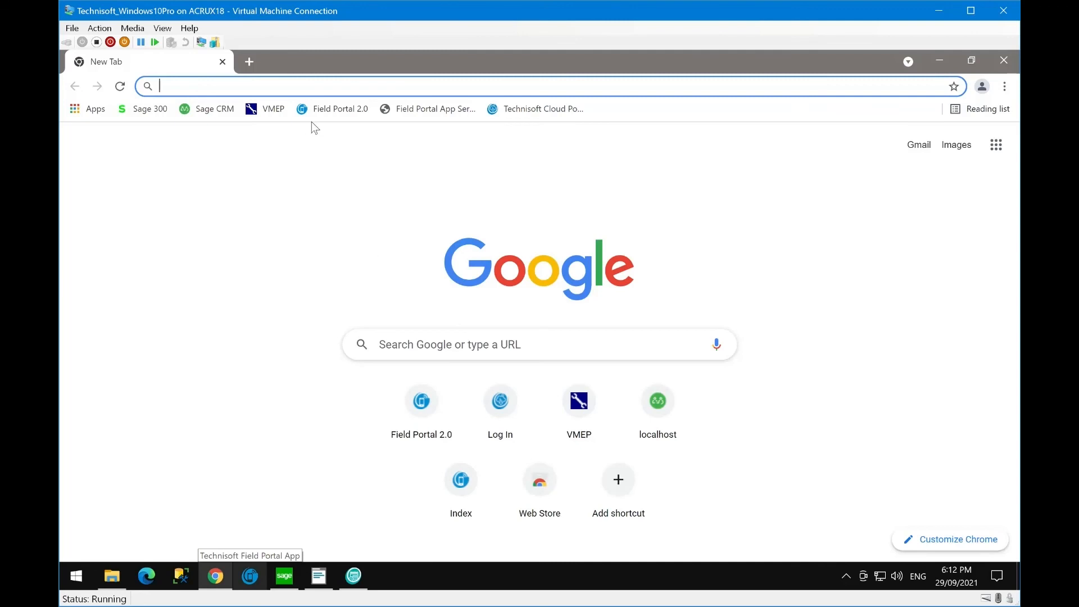
{"action": "left_click", "coordinate": [530, 113]}
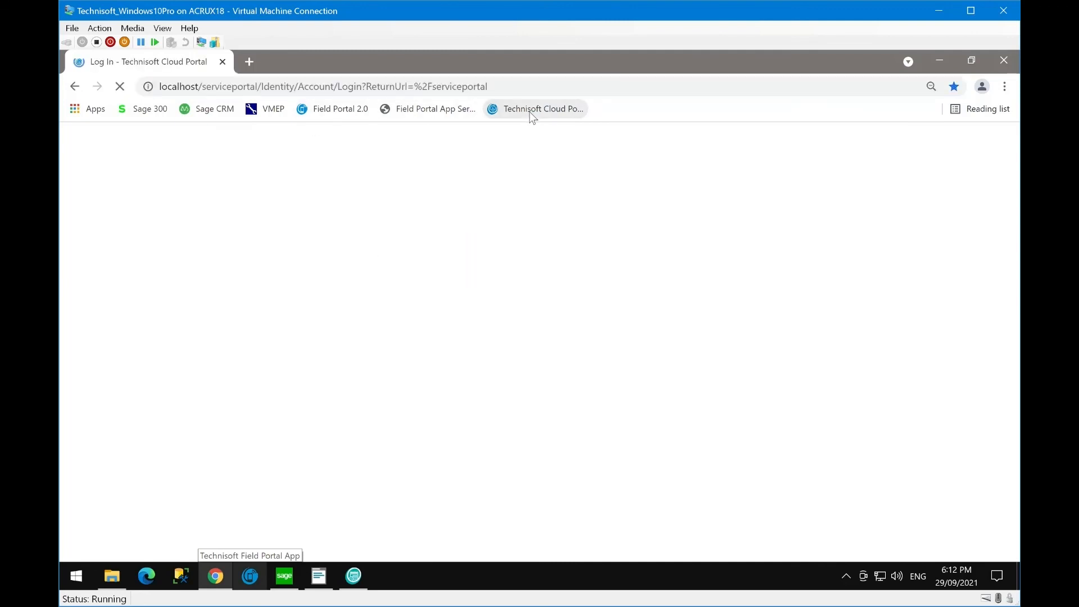
{"action": "double_click", "coordinate": [159, 245]}
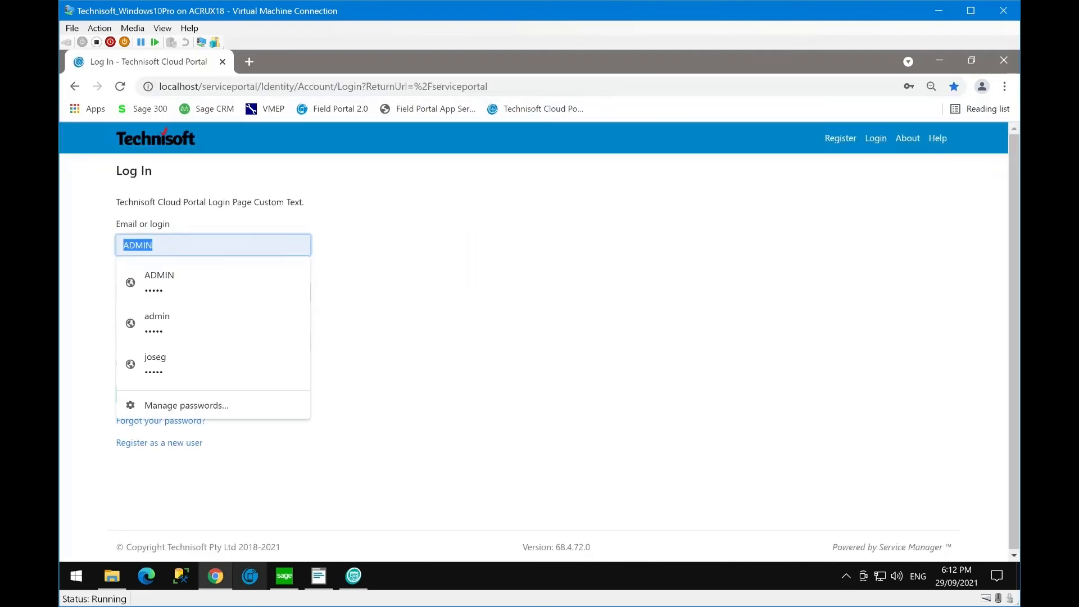
{"action": "left_click", "coordinate": [143, 285]}
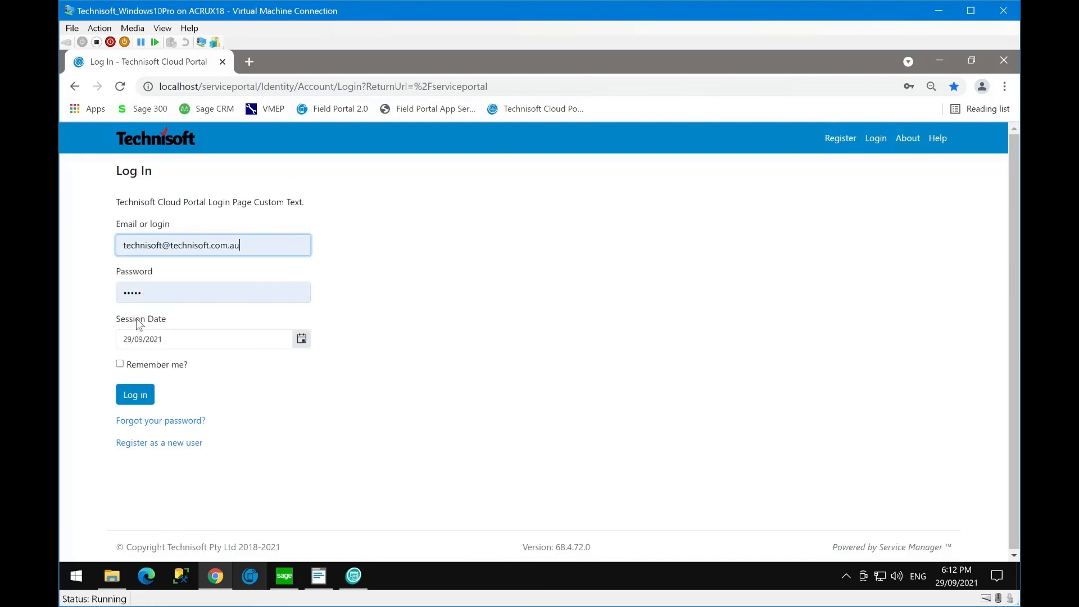
{"action": "double_click", "coordinate": [157, 294]}
{"action": "type", "text": "ad"}
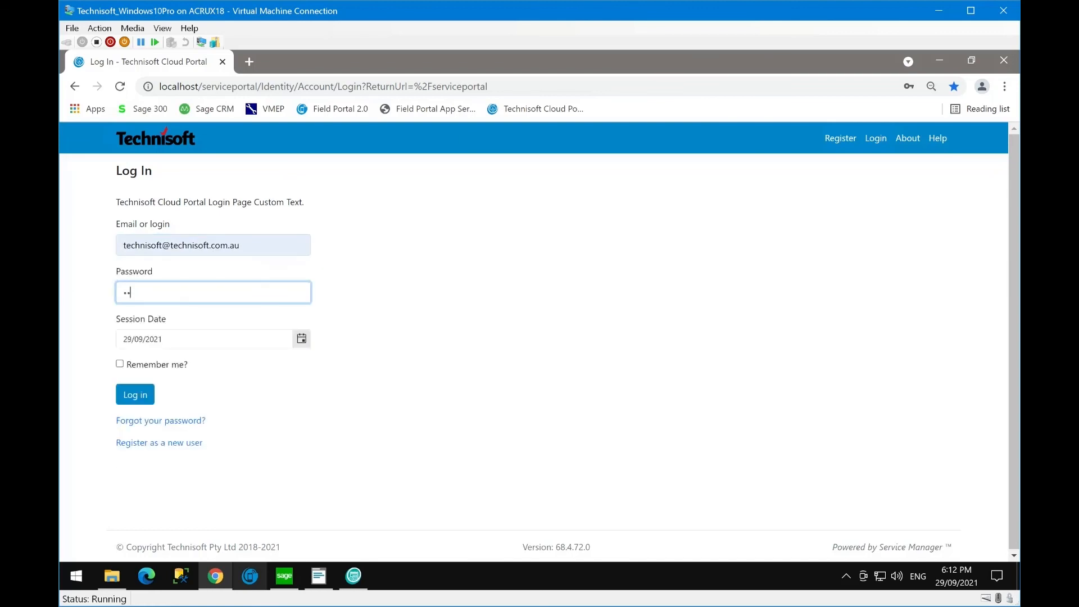
{"action": "key", "text": "BackSpace"}
{"action": "key", "text": "BackSpace"}
{"action": "type", "text": "ad"}
{"action": "left_click", "coordinate": [125, 396]}
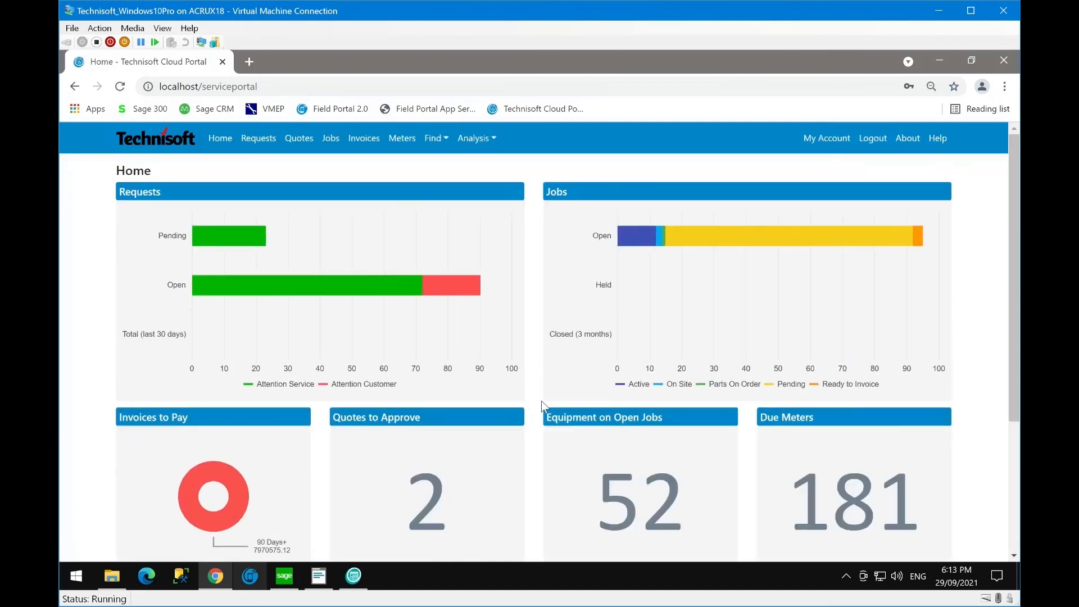
{"action": "mouse_move", "coordinate": [350, 247]}
{"action": "left_click", "coordinate": [330, 139]}
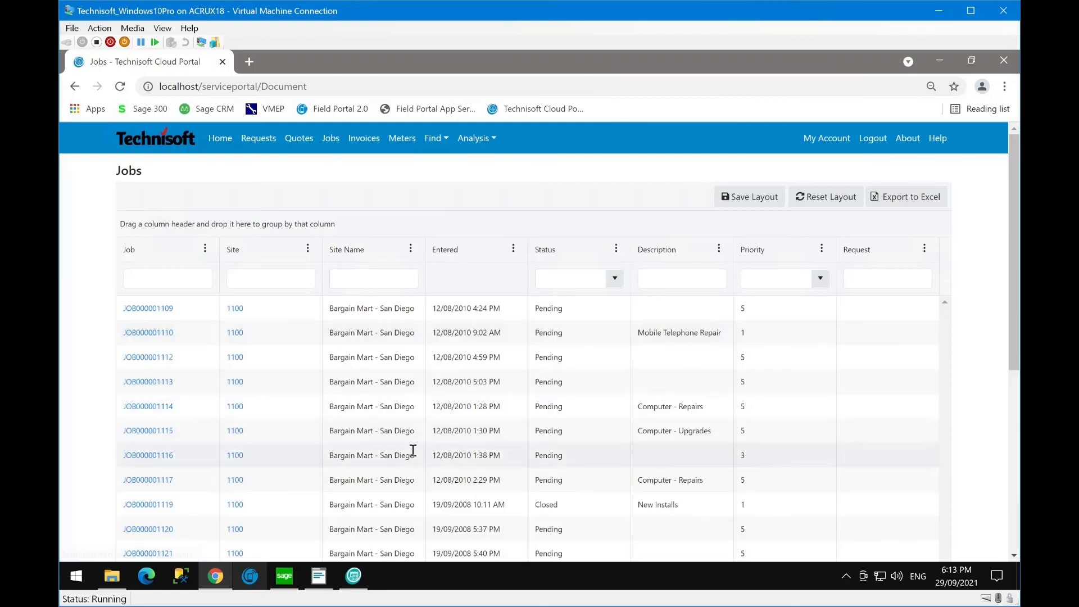
- Open JOBSC1001472 from the last Jobs page, check its notes, tasks and VCHECK Valve Check, then Quotes
{"action": "scroll", "coordinate": [372, 382], "scroll_direction": "down", "scroll_amount": 5}
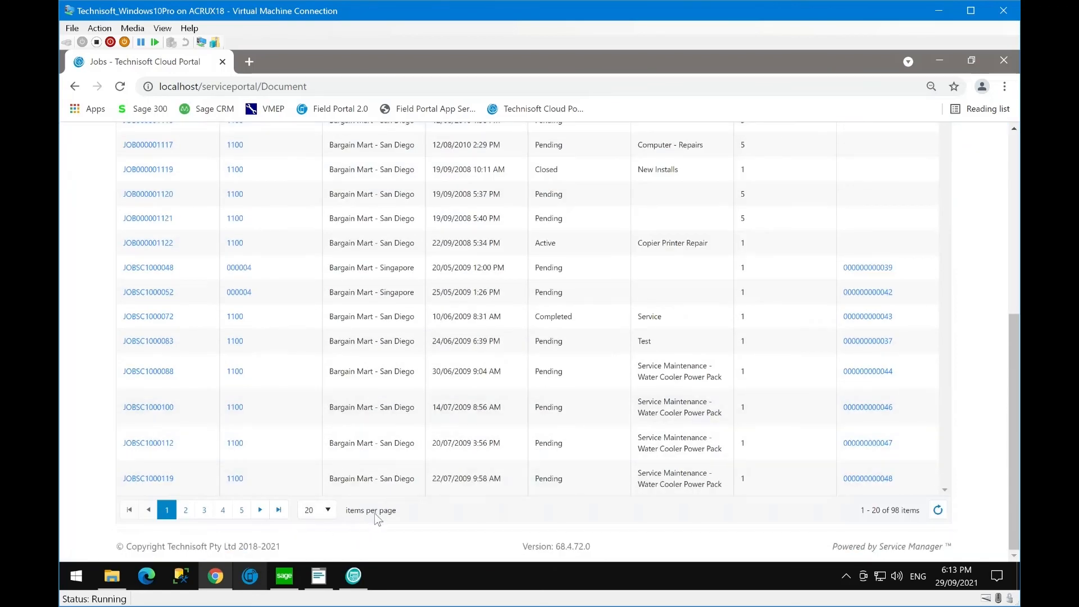
{"action": "left_click", "coordinate": [278, 509]}
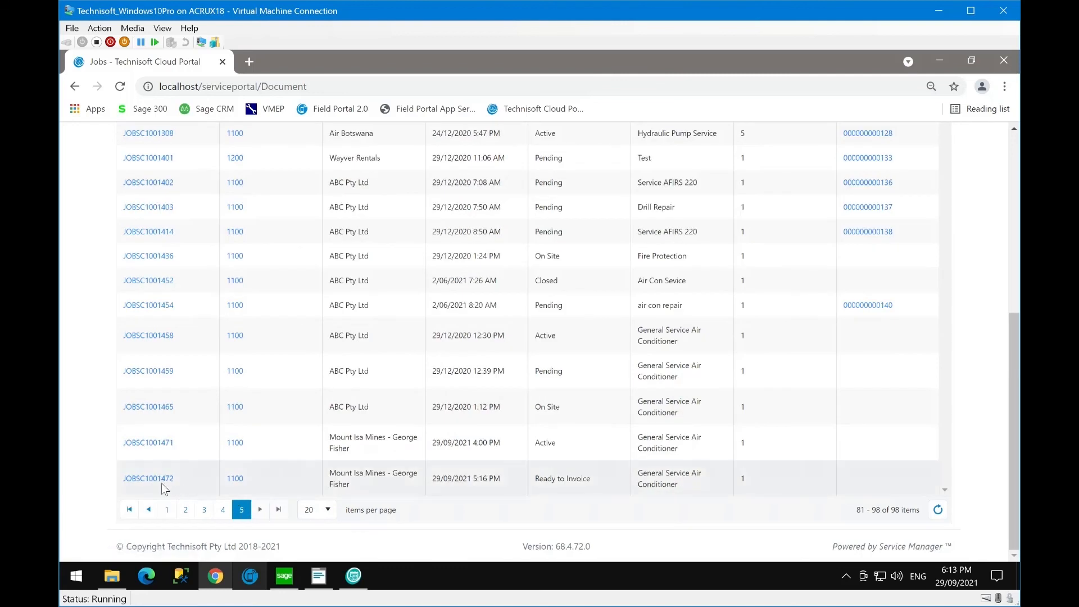
{"action": "left_click", "coordinate": [157, 479]}
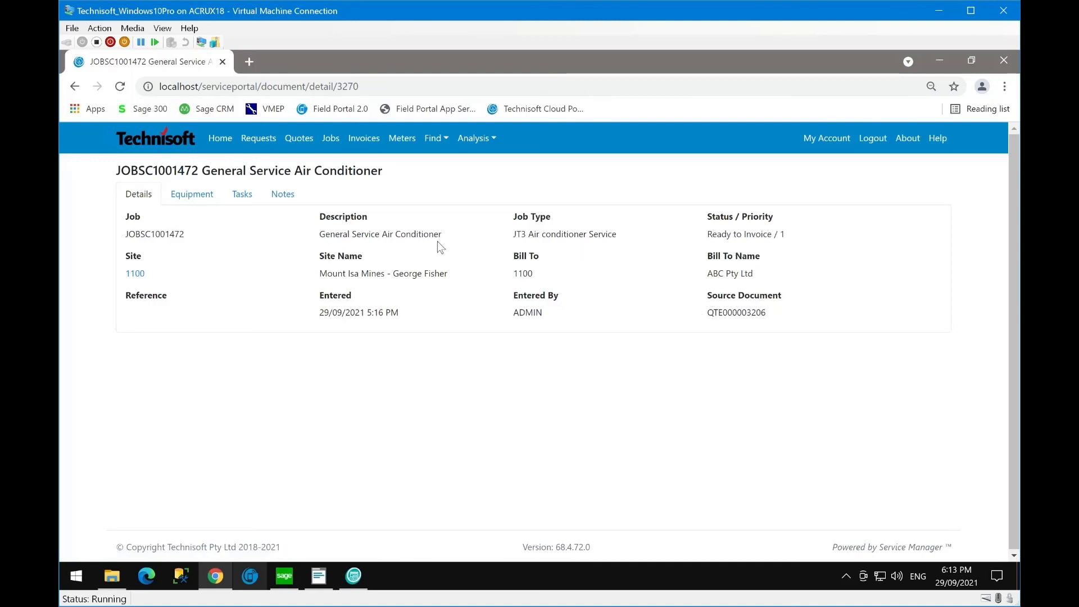
{"action": "left_click", "coordinate": [283, 201]}
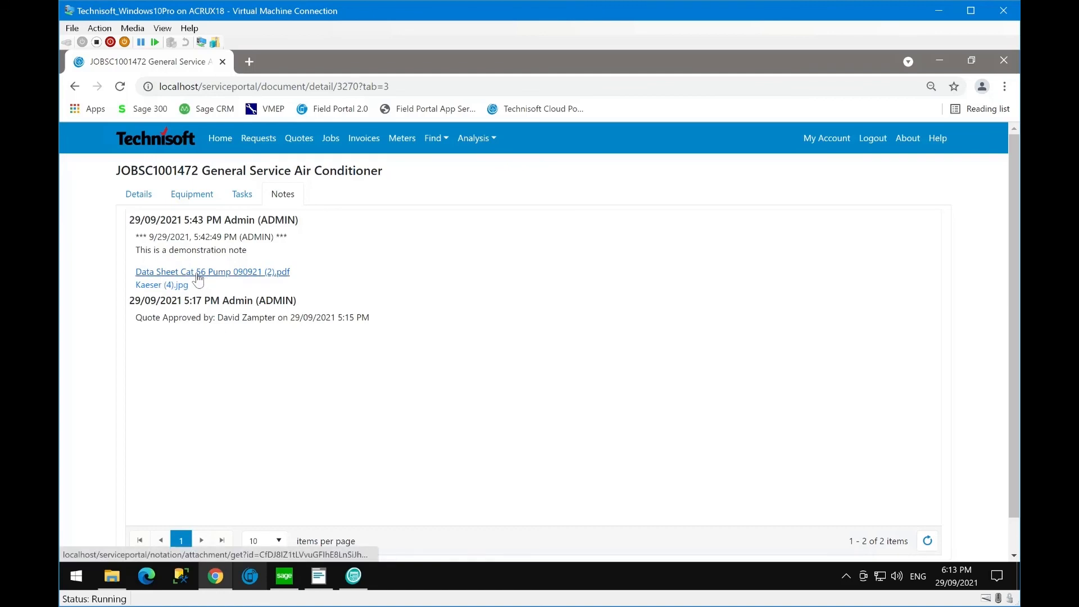
{"action": "left_click", "coordinate": [243, 198]}
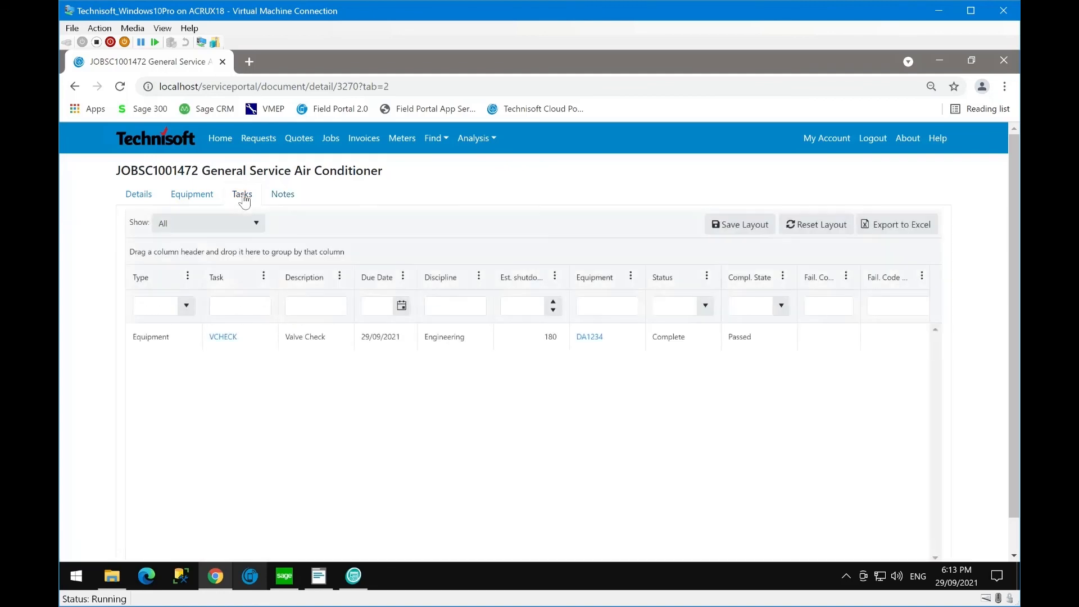
{"action": "left_click", "coordinate": [231, 339]}
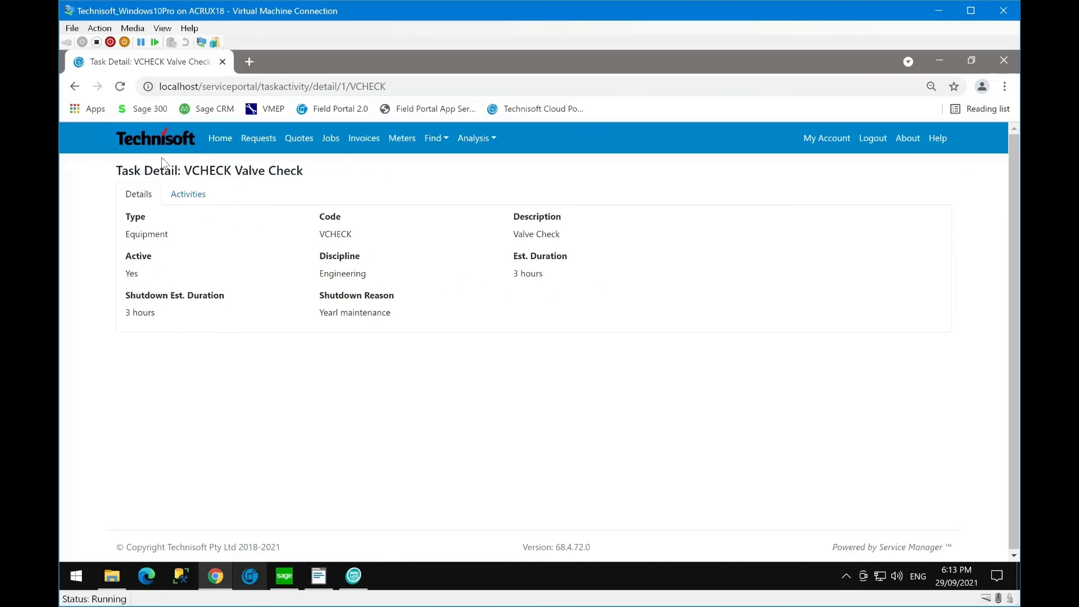
{"action": "left_click", "coordinate": [298, 138]}
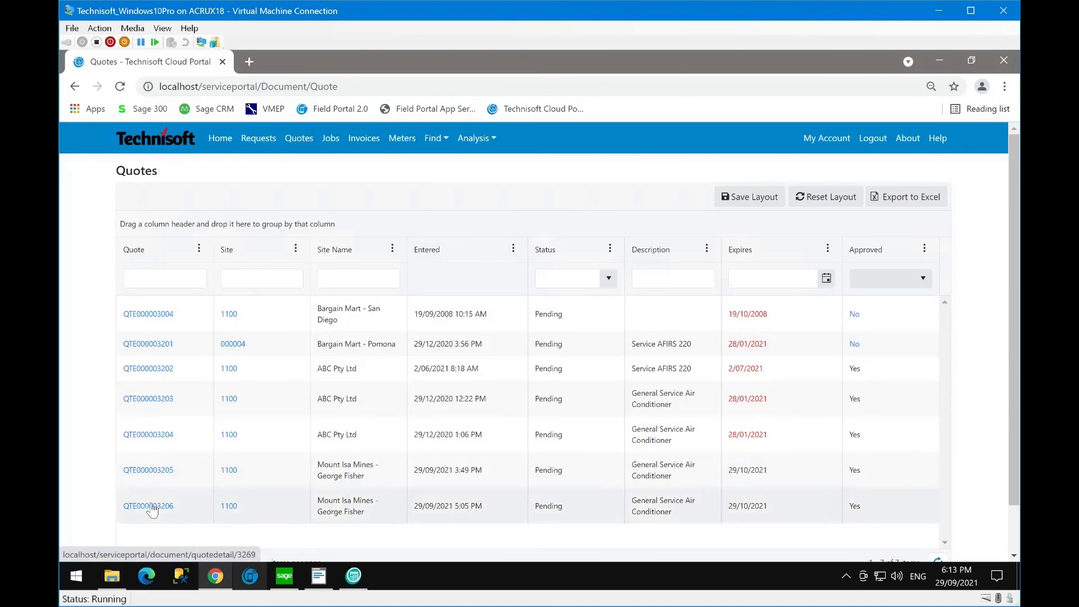
- Open Invoices to Pay from the home dashboard, go to its last page (461–480 of 480), then minimize Chrome
{"action": "left_click", "coordinate": [218, 143]}
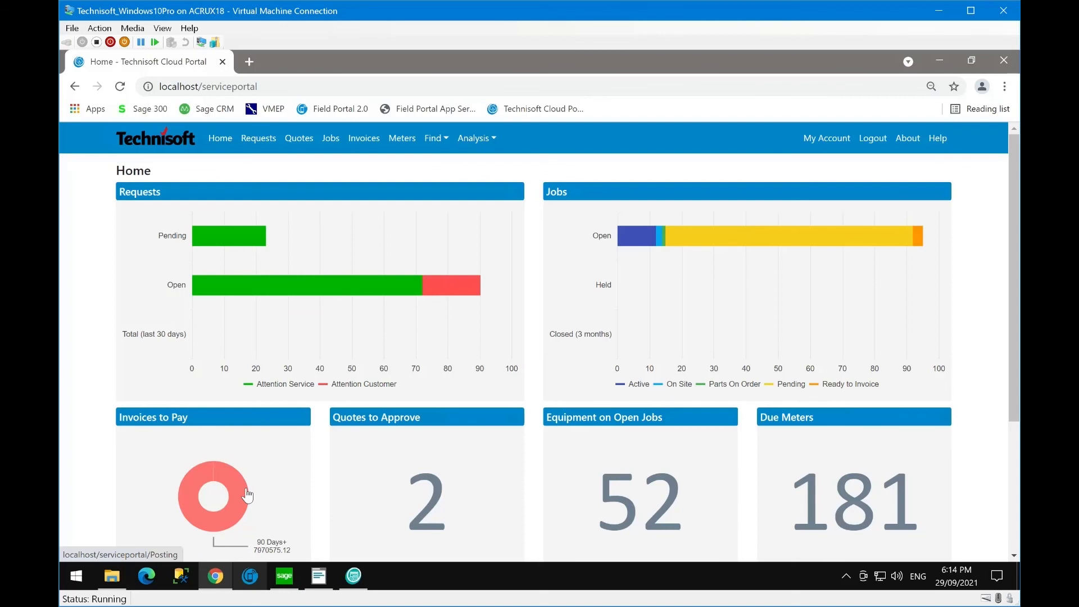
{"action": "left_click", "coordinate": [247, 495]}
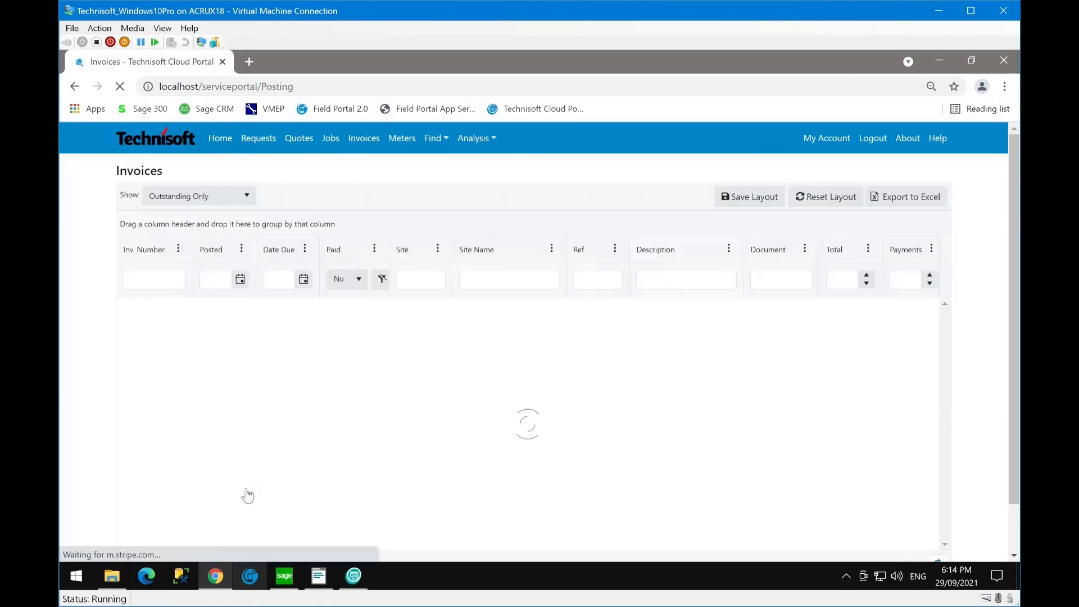
{"action": "scroll", "coordinate": [331, 438], "scroll_direction": "down", "scroll_amount": 9}
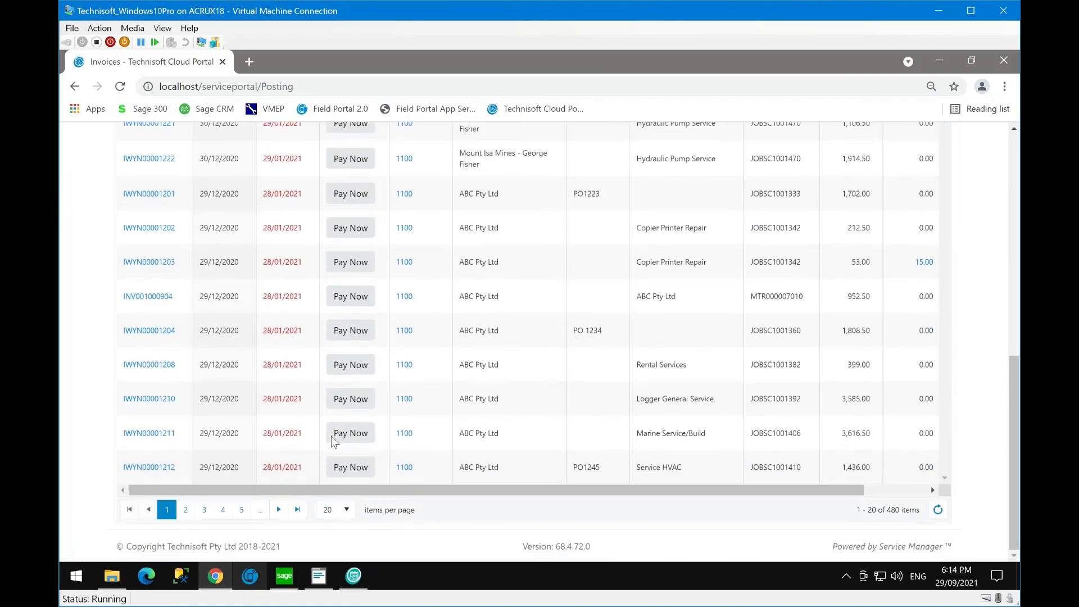
{"action": "left_click", "coordinate": [297, 511]}
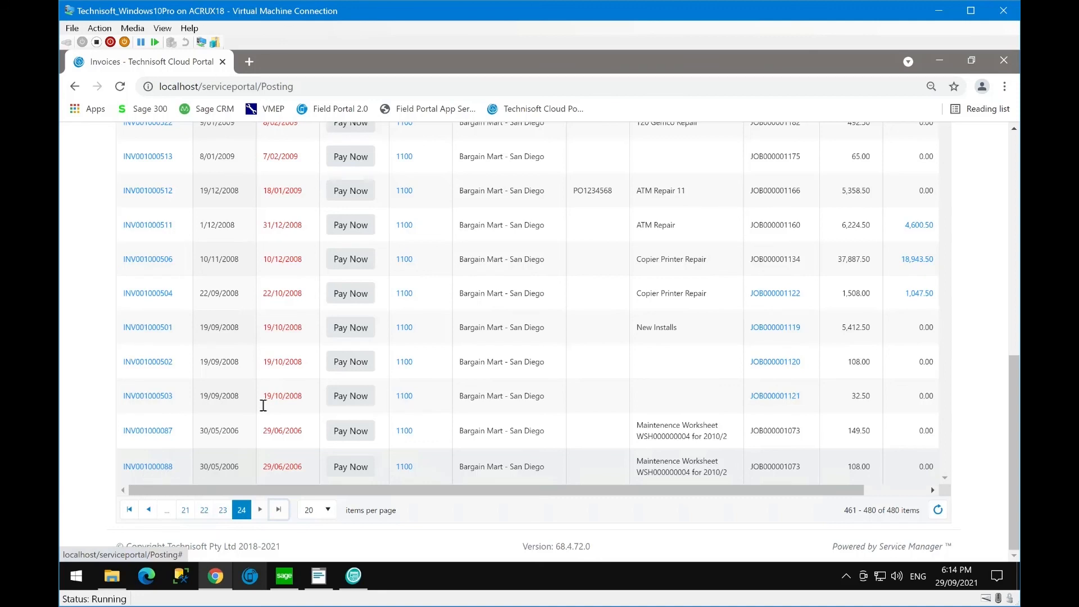
{"action": "left_click", "coordinate": [940, 59]}
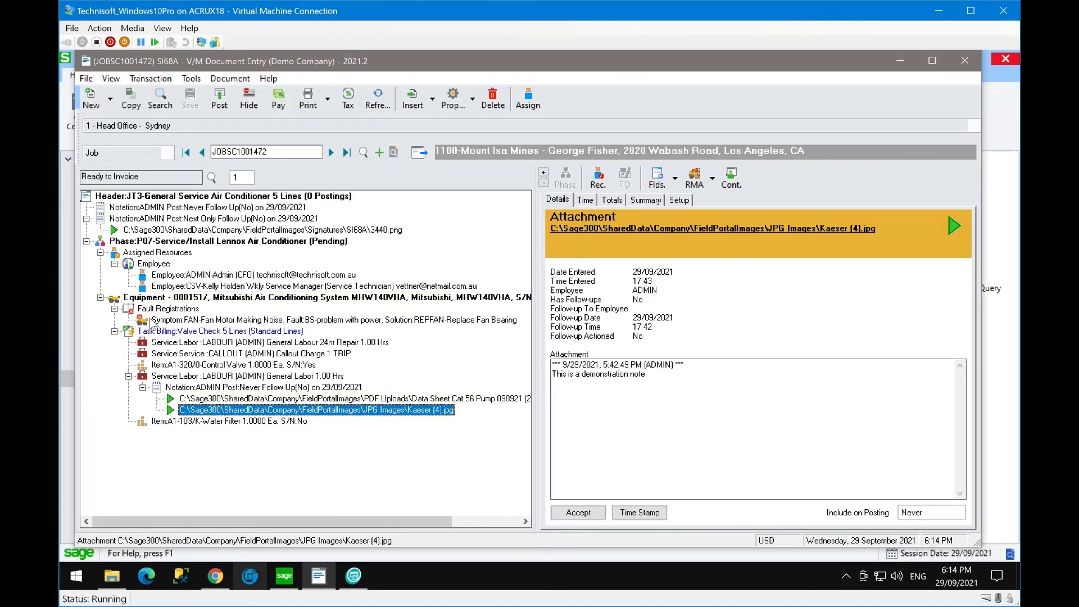
- Post the $505.50 invoice IWYN00001224 without the A1-320/0 Control Valve line, declining printing
{"action": "left_click", "coordinate": [219, 99]}
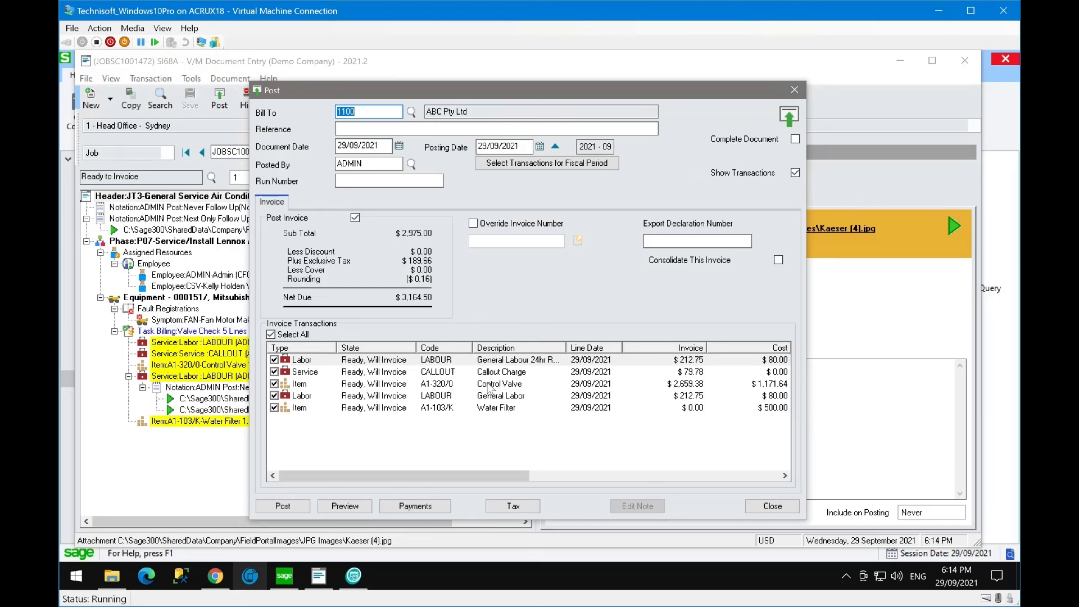
{"action": "left_click", "coordinate": [274, 383]}
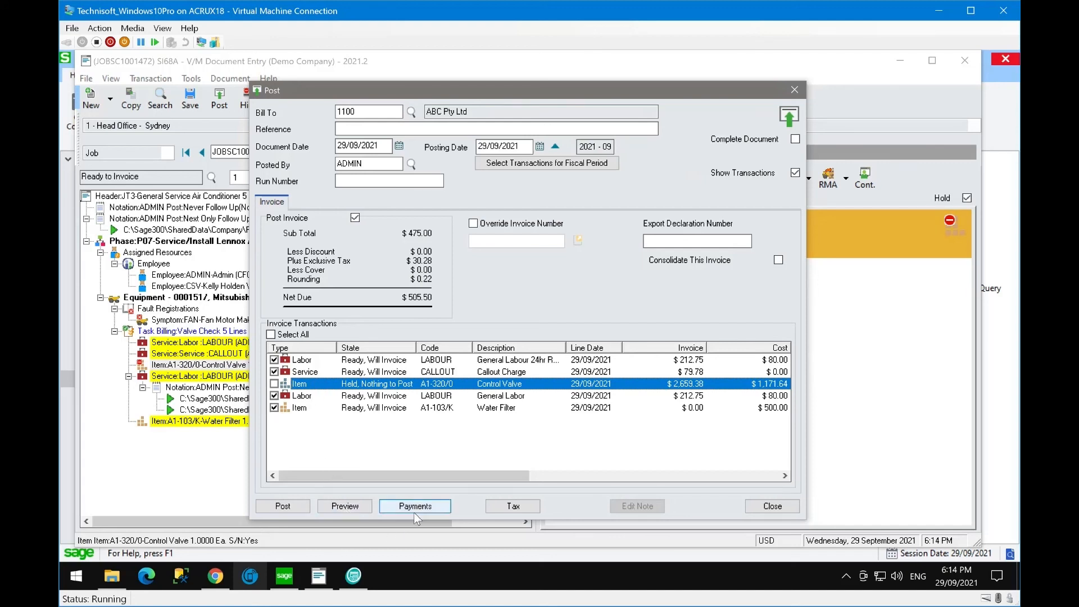
{"action": "left_click", "coordinate": [285, 506]}
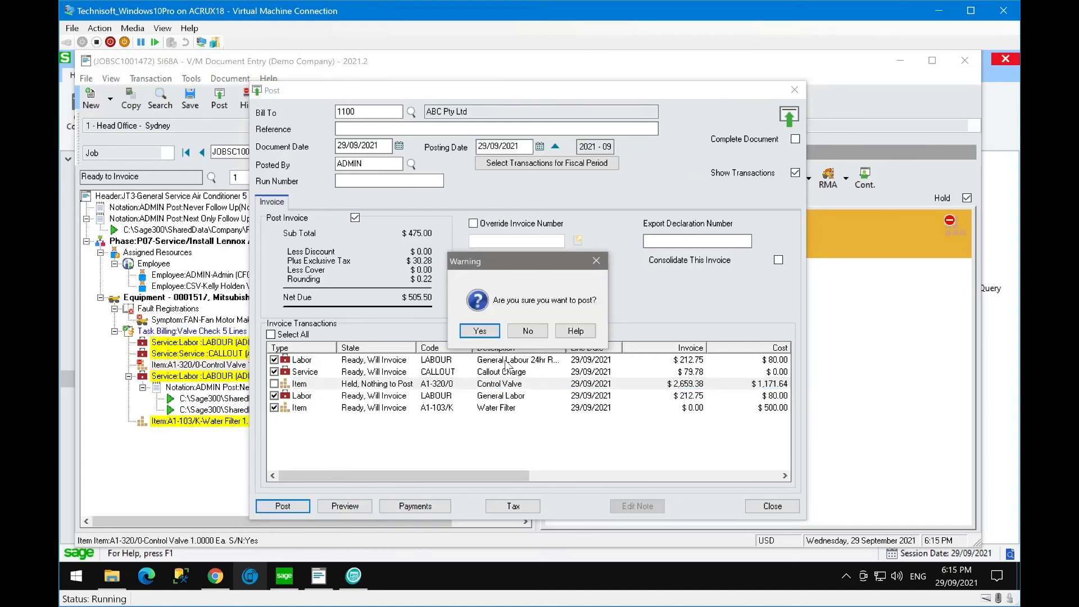
{"action": "left_click", "coordinate": [497, 330]}
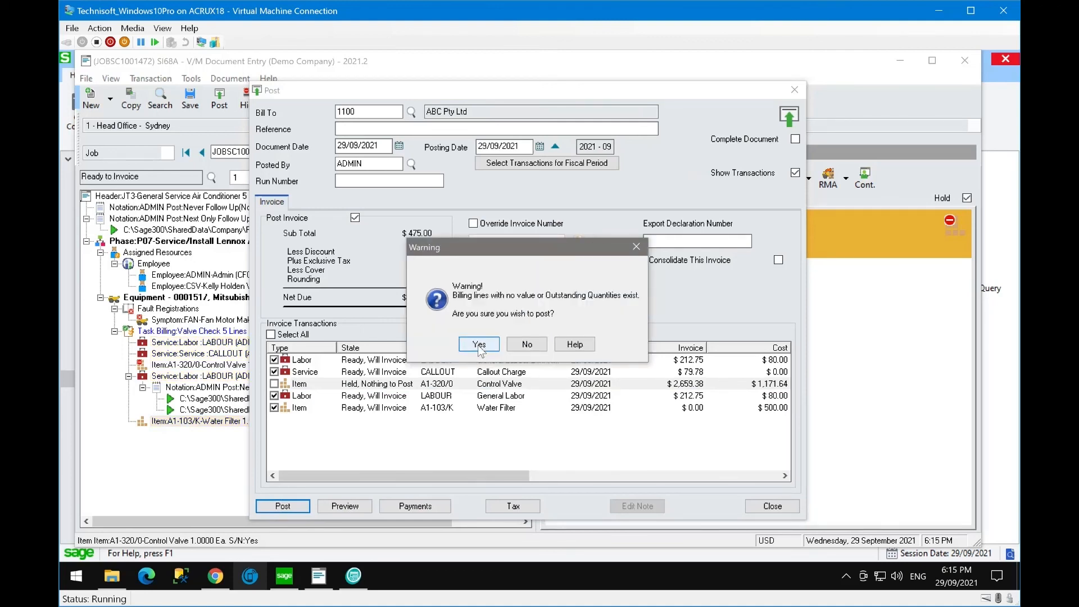
{"action": "left_click", "coordinate": [478, 344]}
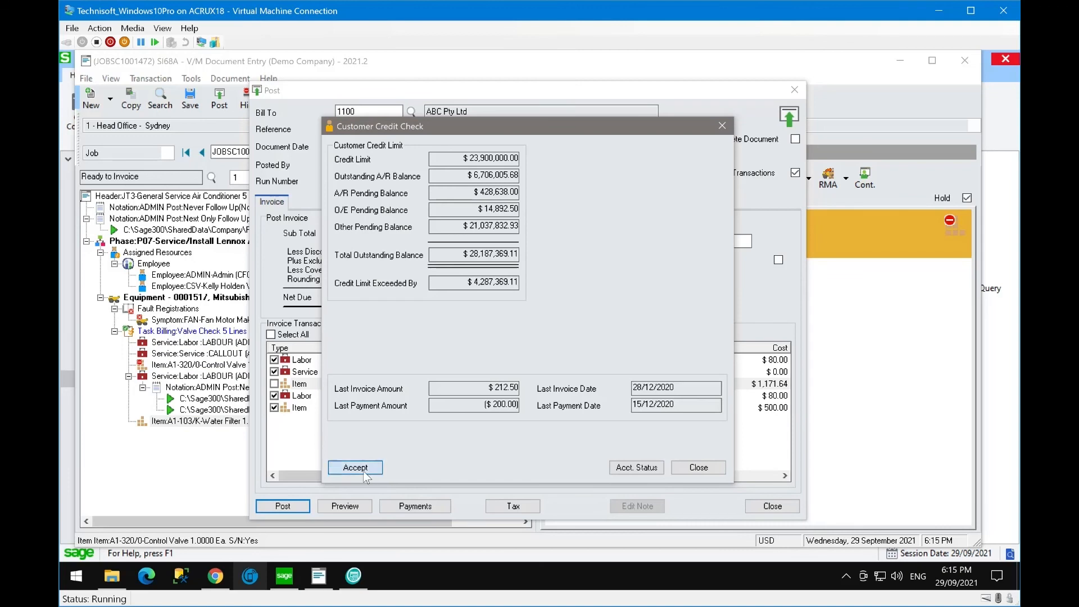
{"action": "left_click", "coordinate": [363, 470]}
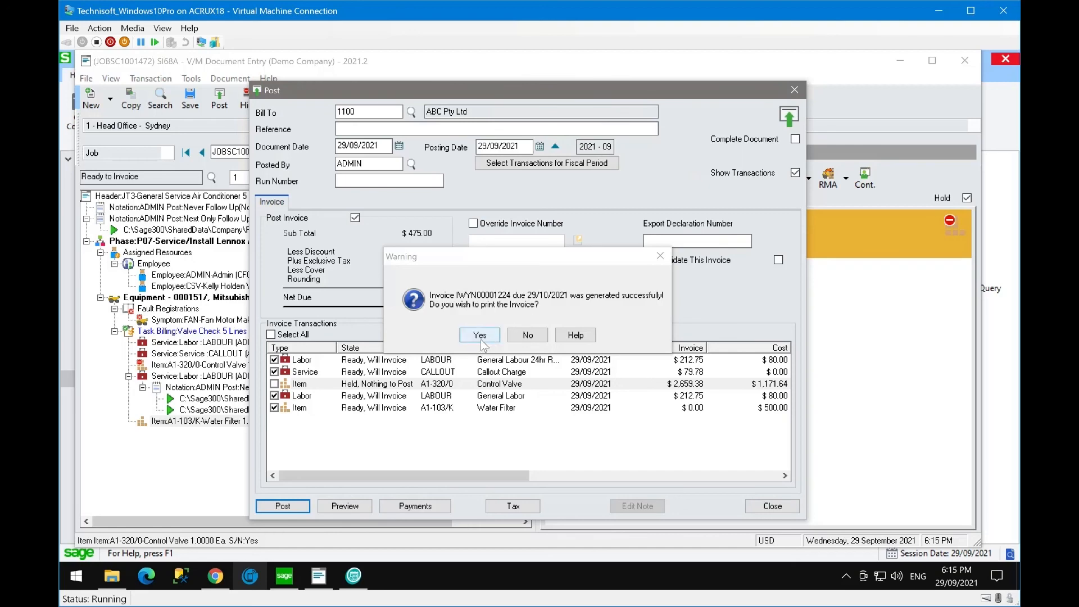
{"action": "left_click", "coordinate": [528, 336]}
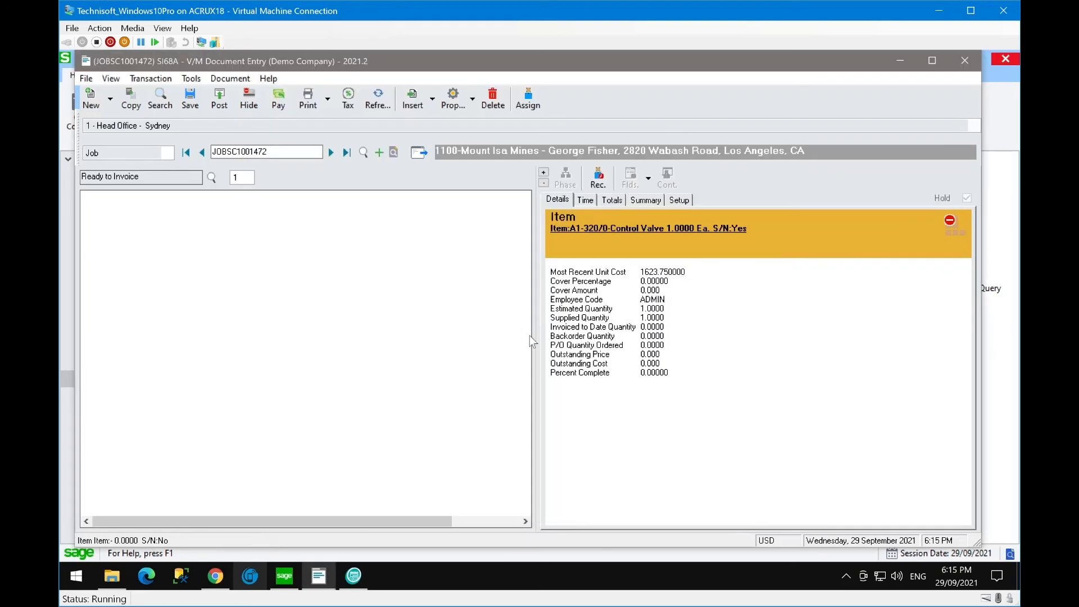
- Review the IWYN00001224 posting in Posting Inquiry from the job's Posting Summary
{"action": "left_click", "coordinate": [643, 200]}
{"action": "scroll", "coordinate": [628, 355], "scroll_direction": "down", "scroll_amount": 1}
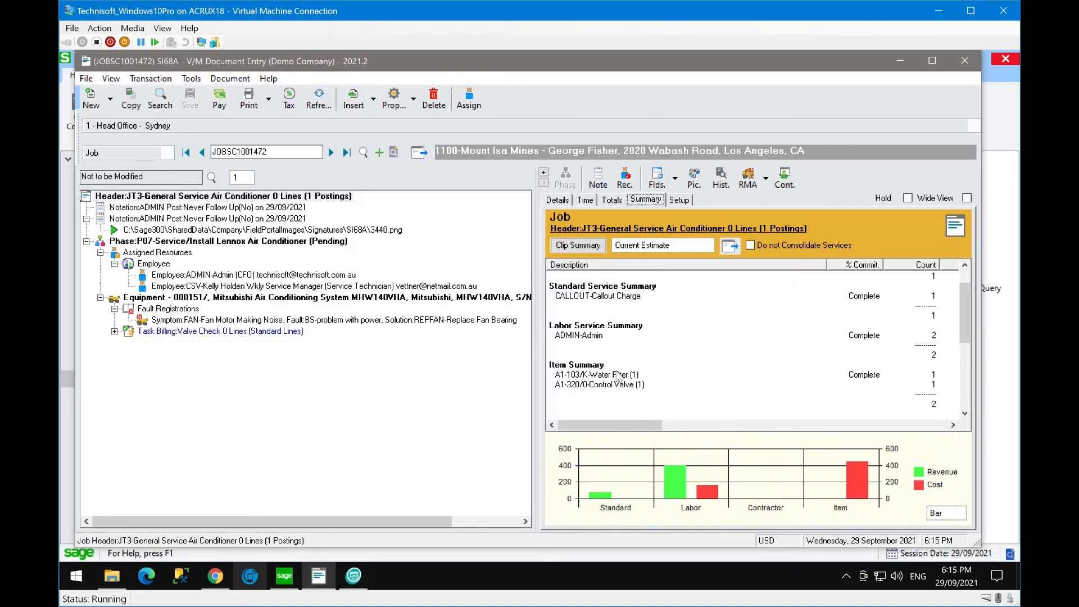
{"action": "scroll", "coordinate": [602, 353], "scroll_direction": "down", "scroll_amount": 2}
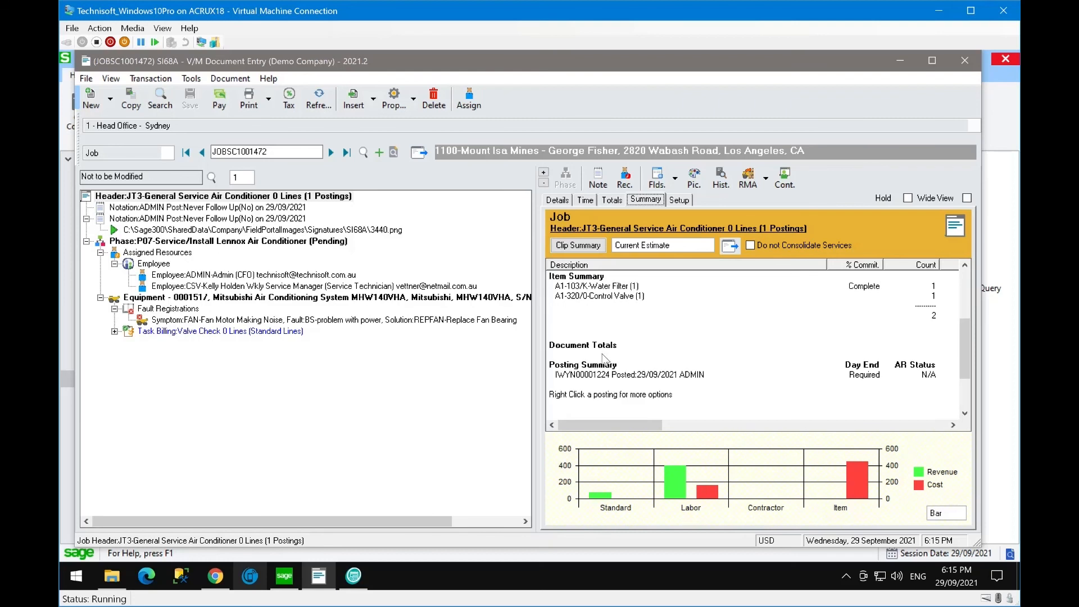
{"action": "left_click", "coordinate": [582, 376]}
{"action": "right_click", "coordinate": [585, 377]}
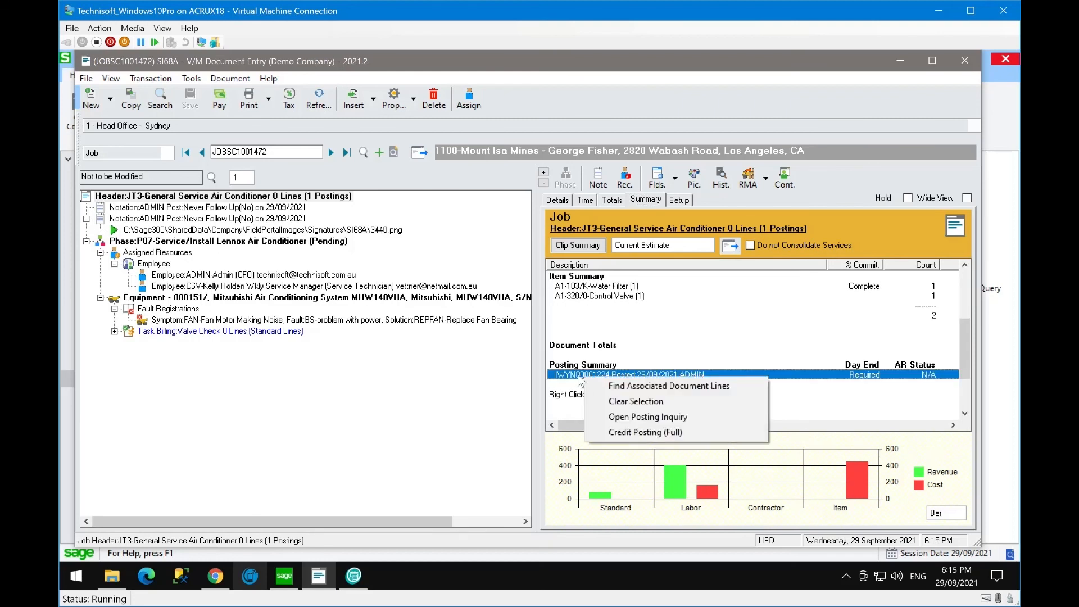
{"action": "left_click", "coordinate": [577, 375]}
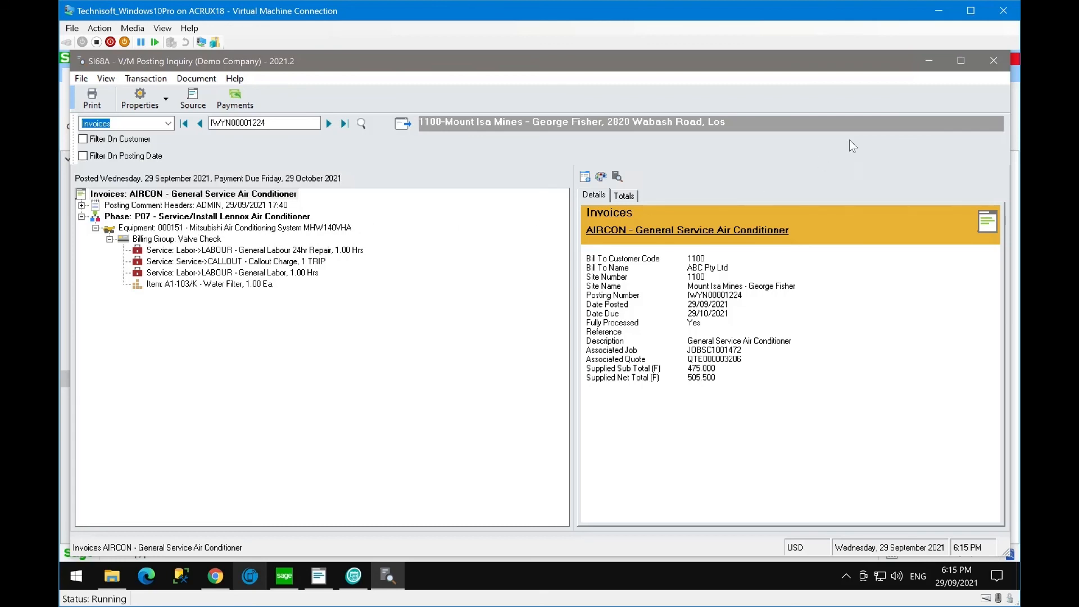
{"action": "left_click", "coordinate": [1000, 59]}
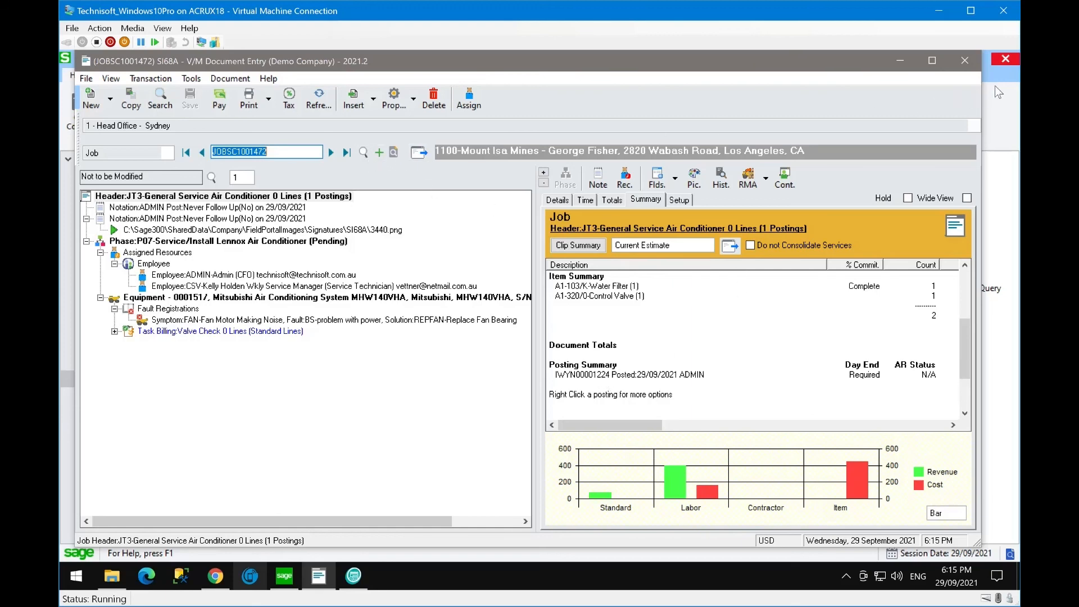
- Refresh the Cloud Portal invoice list and page through it to find IWYN00001224
{"action": "left_click", "coordinate": [897, 60]}
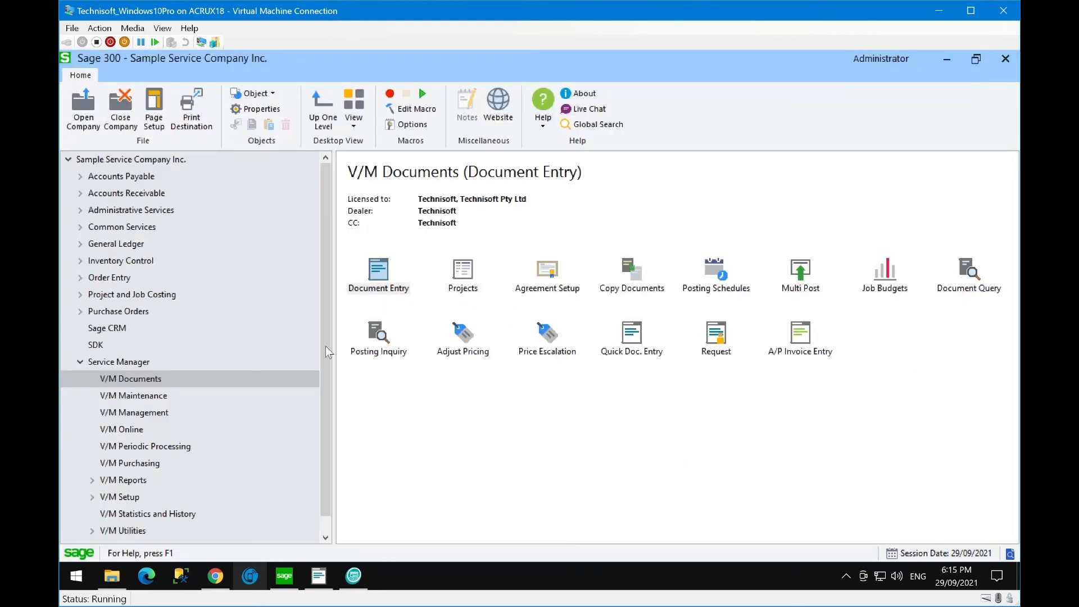
{"action": "left_click", "coordinate": [214, 579]}
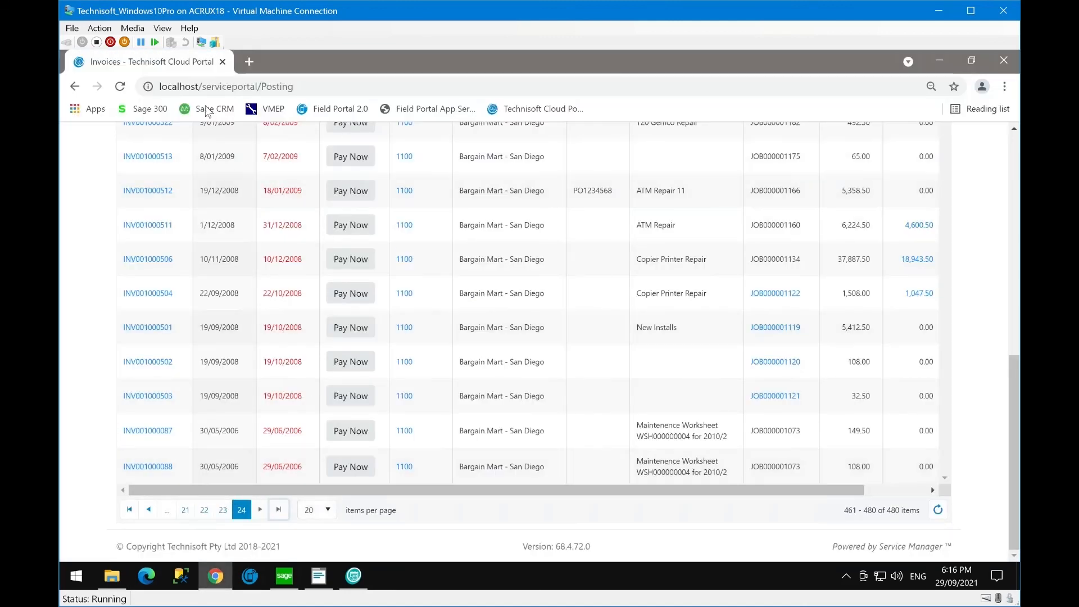
{"action": "left_click", "coordinate": [120, 86]}
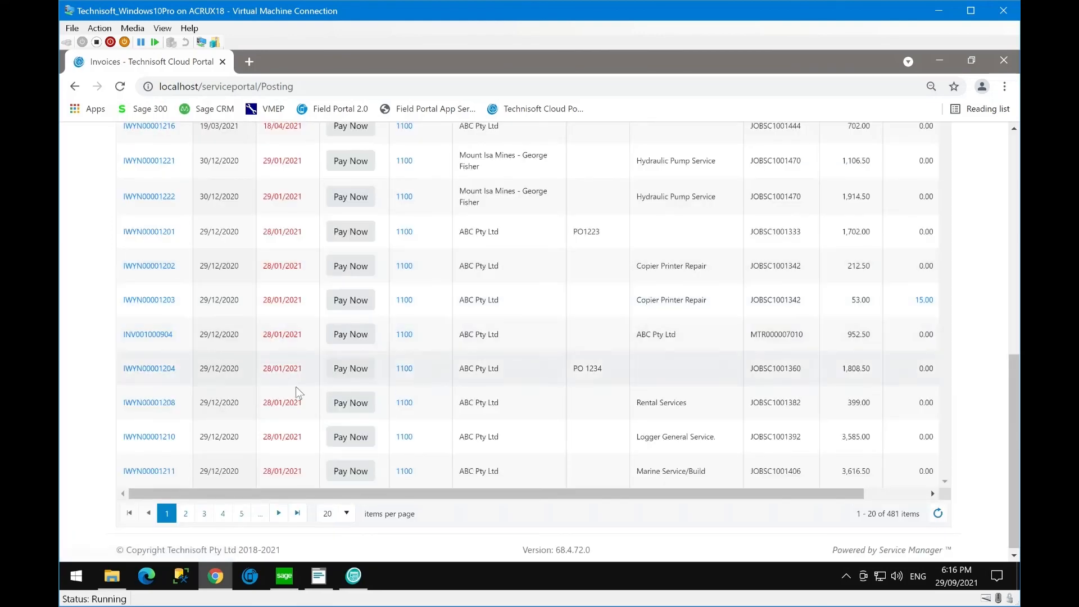
{"action": "left_click", "coordinate": [298, 513]}
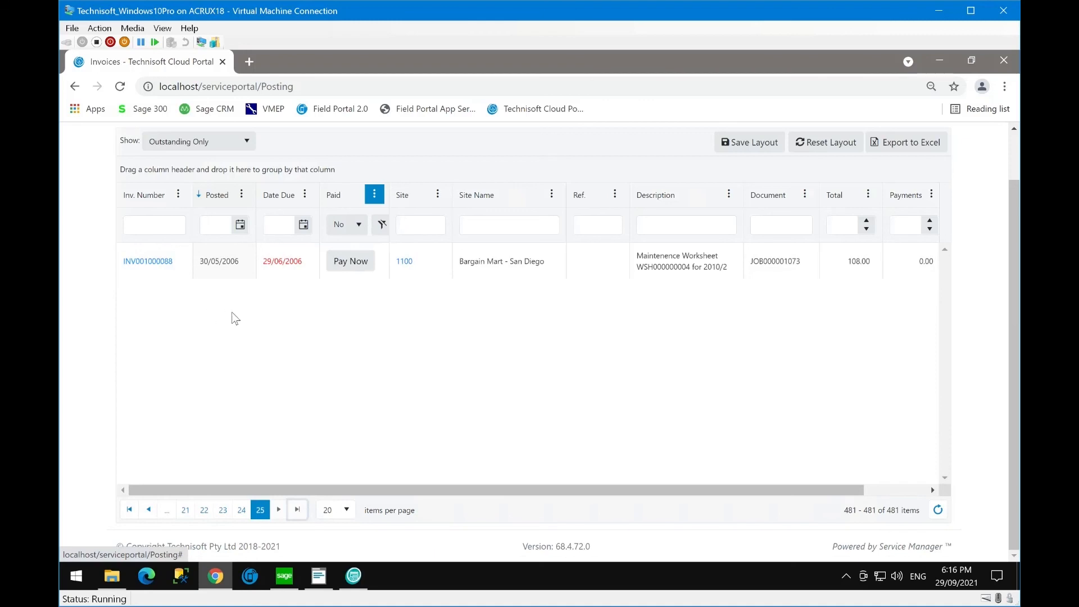
{"action": "scroll", "coordinate": [233, 313], "scroll_direction": "up", "scroll_amount": 1}
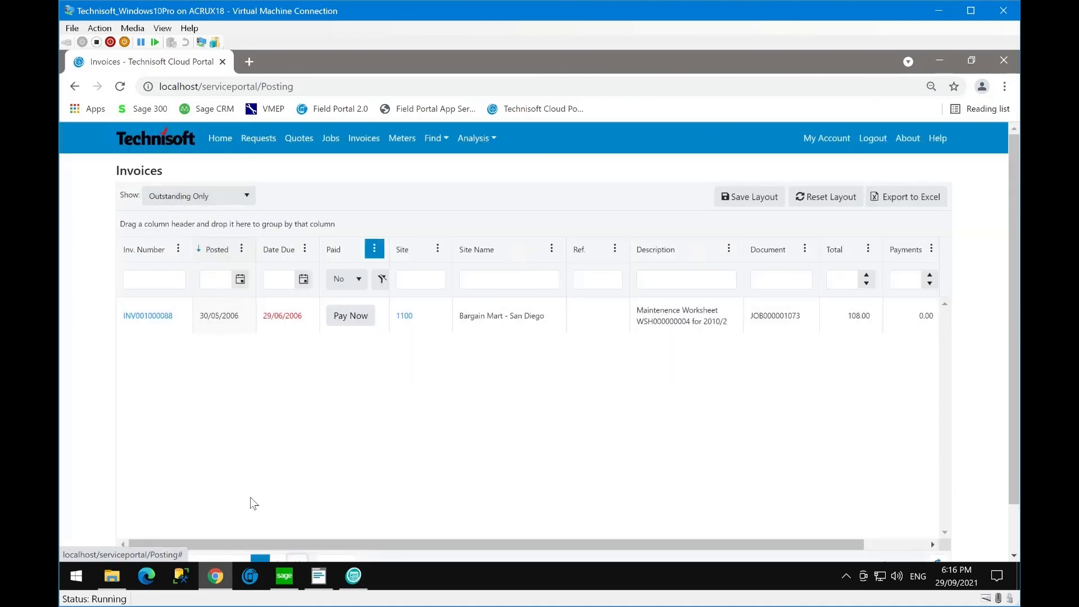
{"action": "scroll", "coordinate": [248, 498], "scroll_direction": "down", "scroll_amount": 1}
{"action": "left_click", "coordinate": [132, 510]}
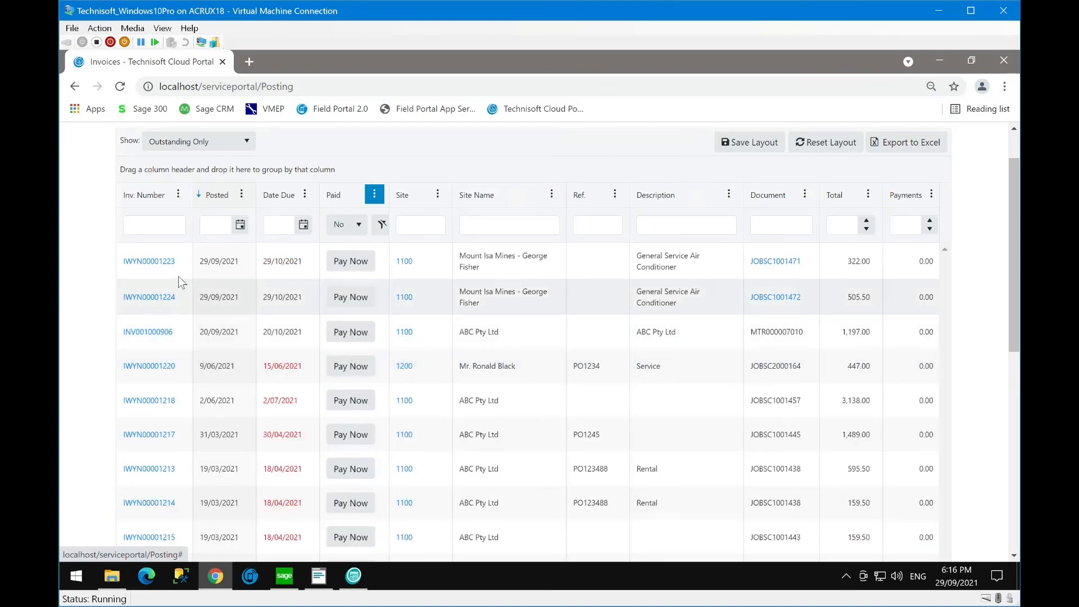
- View invoice IWYN00001224 as a PDF document in the portal, then close it
{"action": "left_click", "coordinate": [160, 306]}
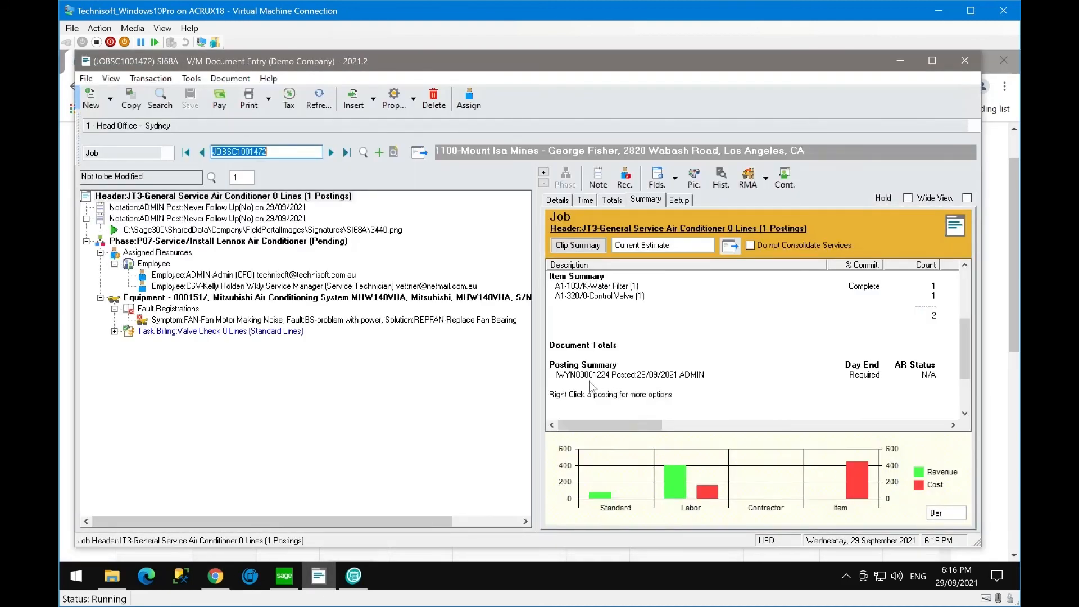
{"action": "left_click", "coordinate": [216, 576]}
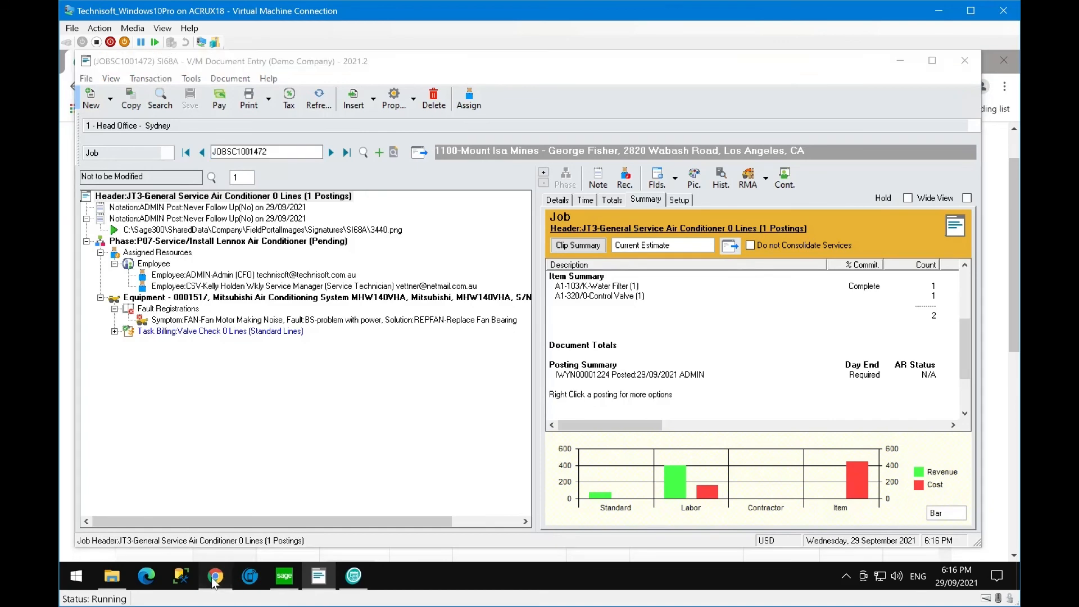
{"action": "left_click", "coordinate": [144, 297]}
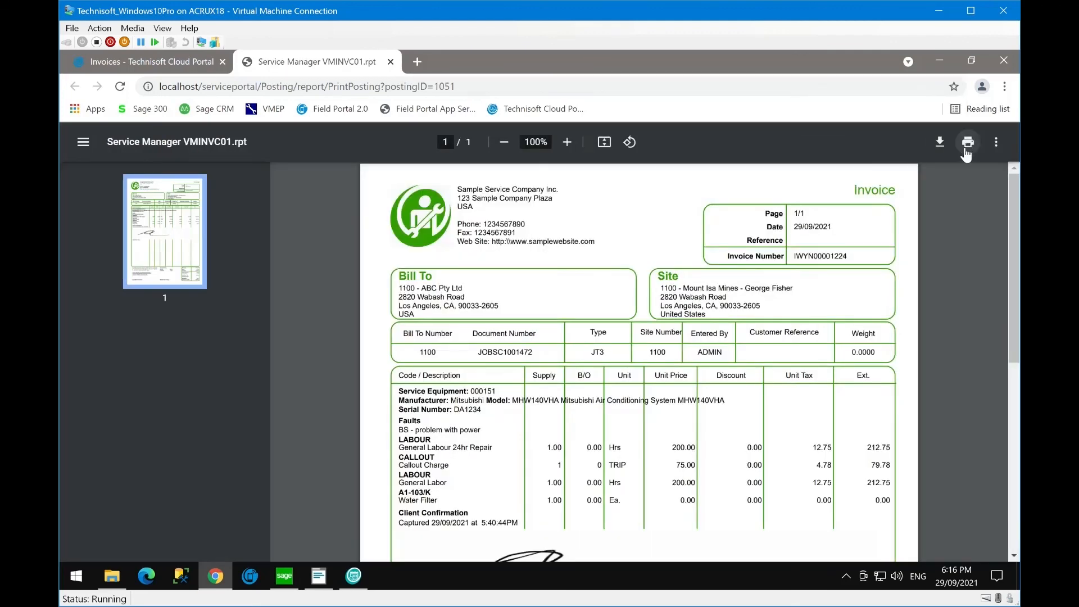
{"action": "scroll", "coordinate": [950, 315], "scroll_direction": "down", "scroll_amount": 1}
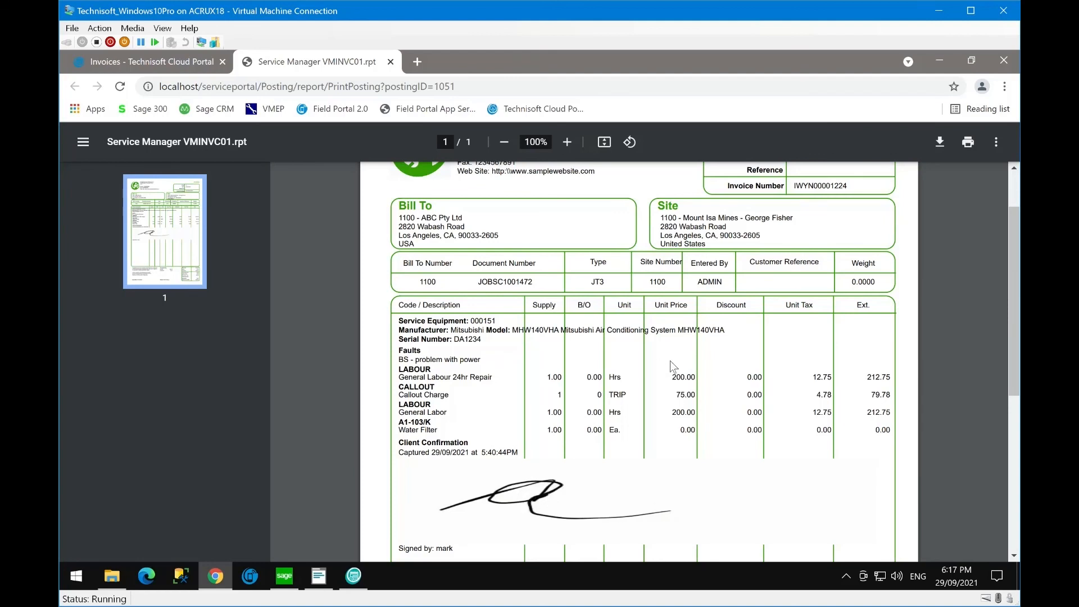
{"action": "scroll", "coordinate": [673, 365], "scroll_direction": "up", "scroll_amount": 1}
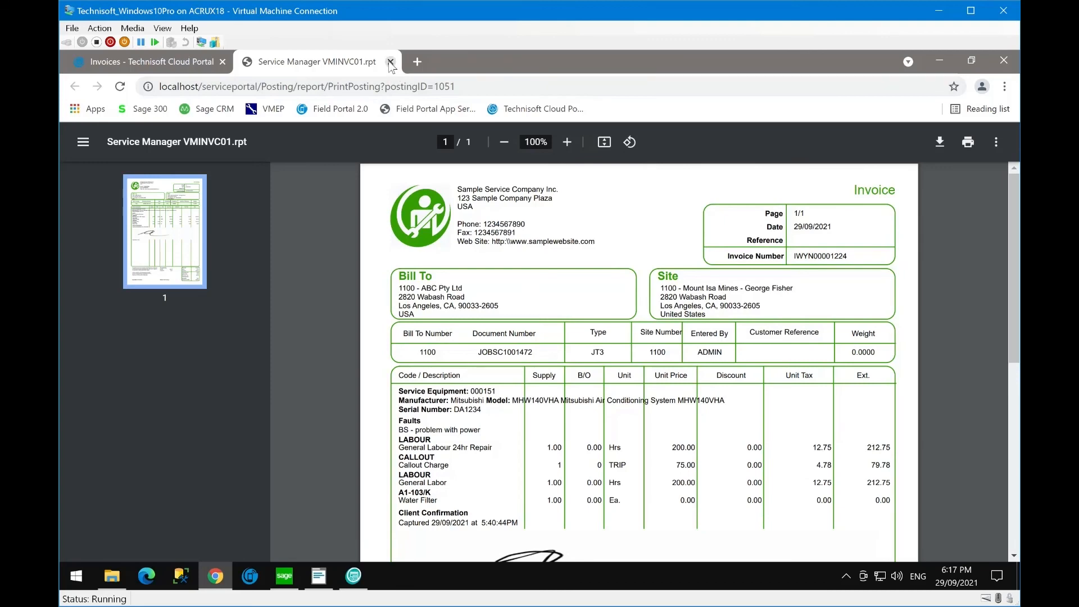
{"action": "left_click", "coordinate": [391, 62]}
- Open the payment page for invoice IWYN00001224 showing USD 505.50 due
{"action": "scroll", "coordinate": [161, 367], "scroll_direction": "down", "scroll_amount": 2}
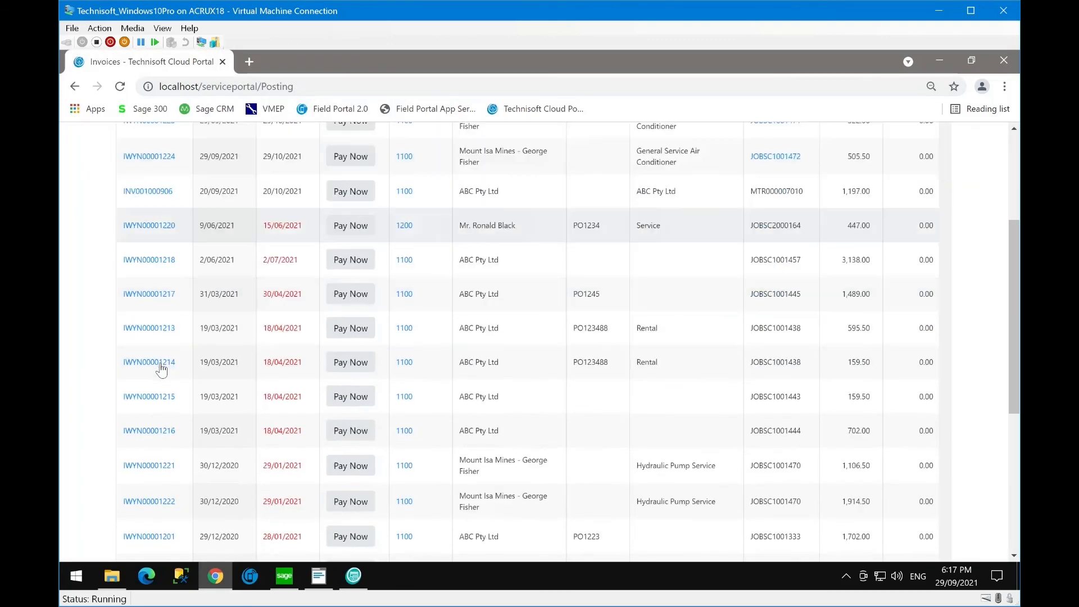
{"action": "scroll", "coordinate": [162, 368], "scroll_direction": "down", "scroll_amount": 3}
{"action": "scroll", "coordinate": [162, 368], "scroll_direction": "up", "scroll_amount": 5}
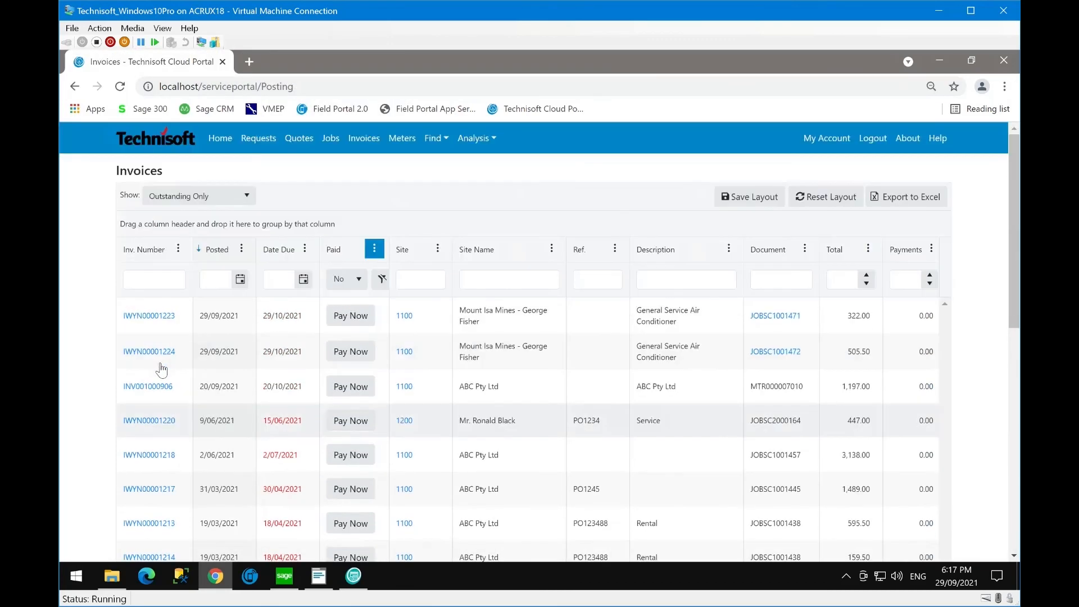
{"action": "left_click", "coordinate": [345, 354]}
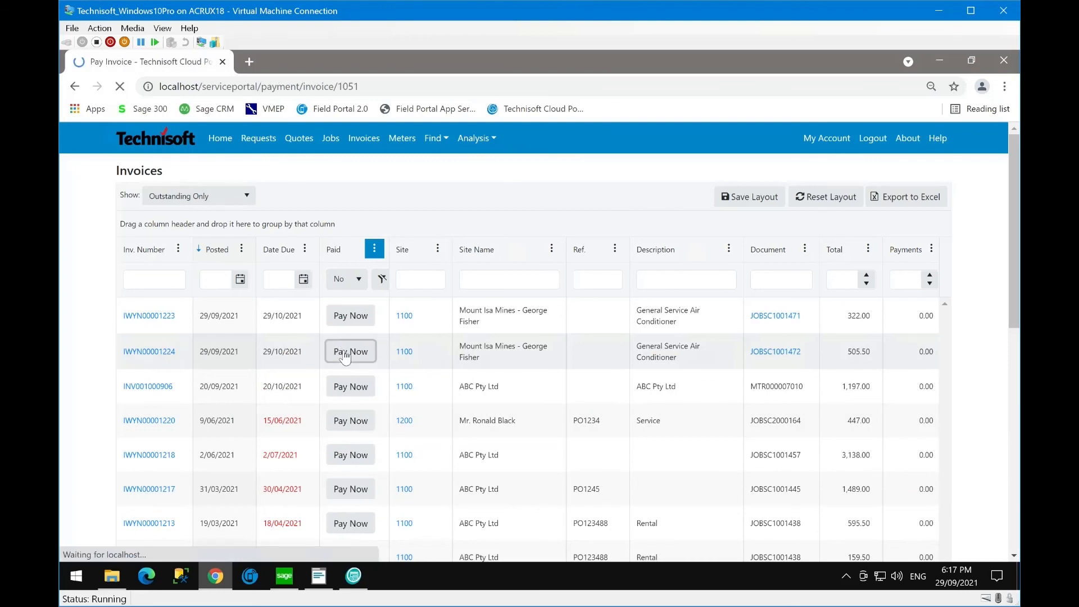